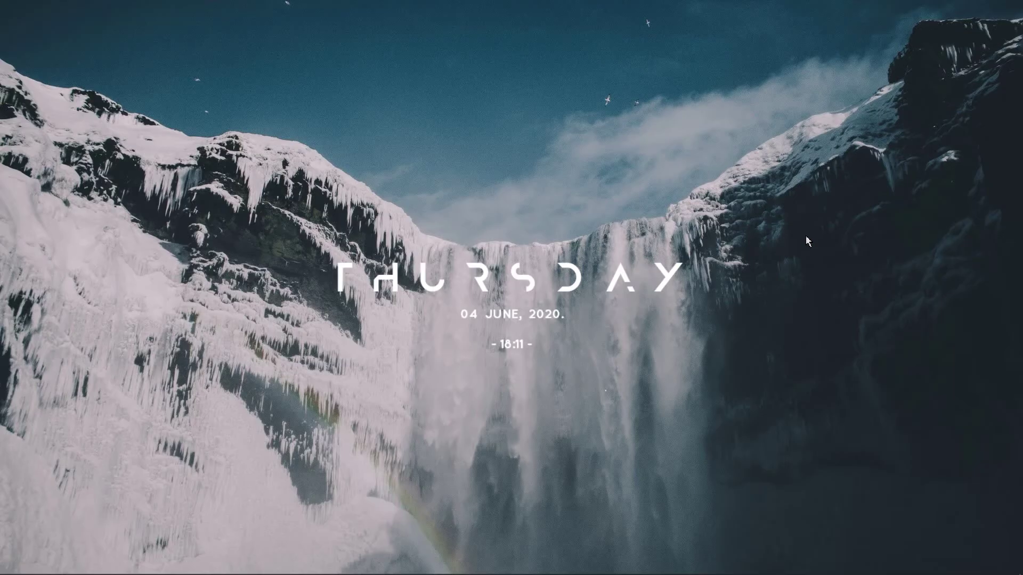
Create a new blank part, Part1, and review the bracket's reference drawing in Photos.
key(alt+Tab)
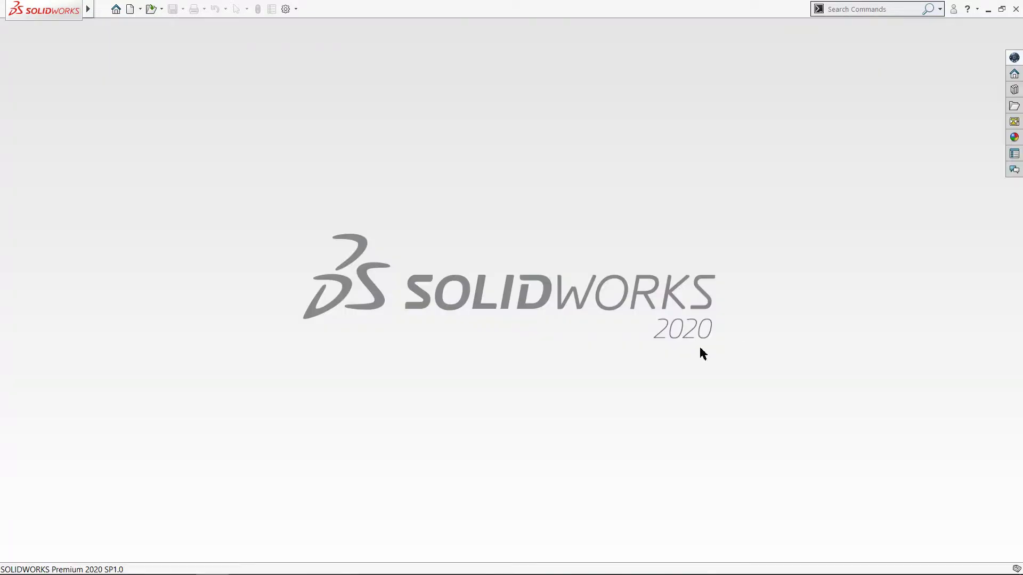
key(ctrl+n)
key(alt+Tab)
key(alt+Tab)
key(alt+Tab)
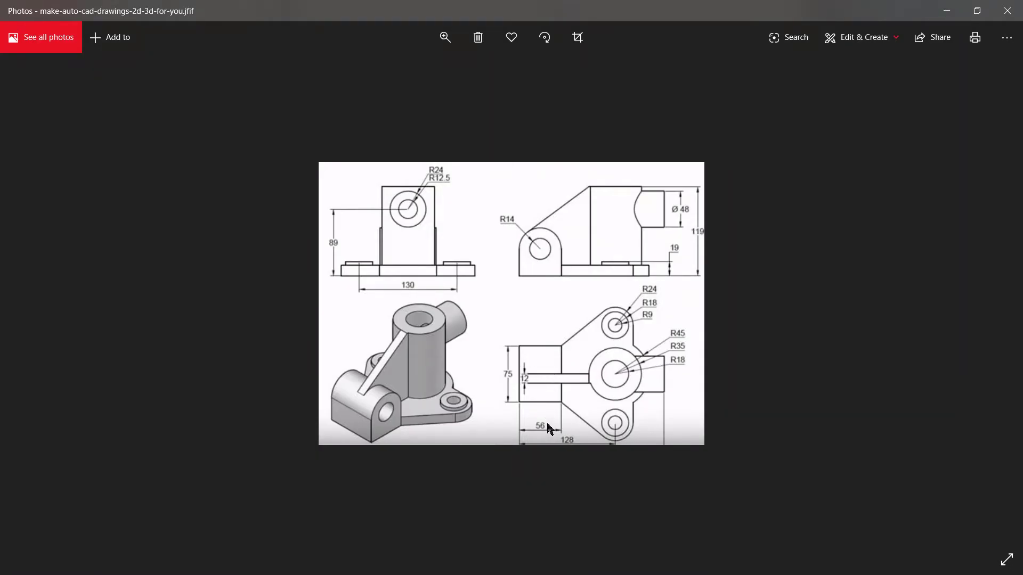
key(alt+Tab)
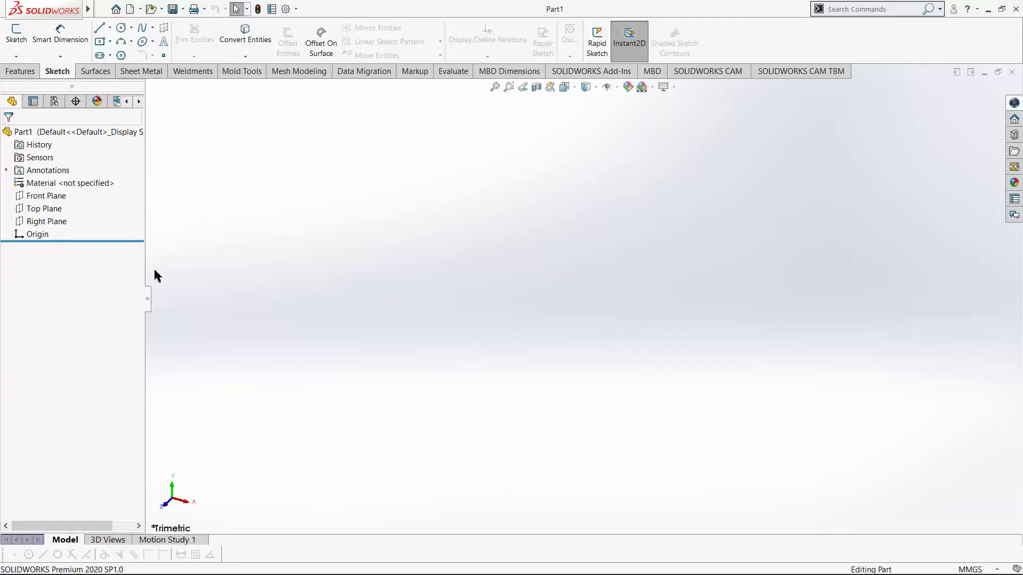
Start a sketch on the Top Plane and draw a vertical centerline through the origin.
click(55, 213)
click(66, 197)
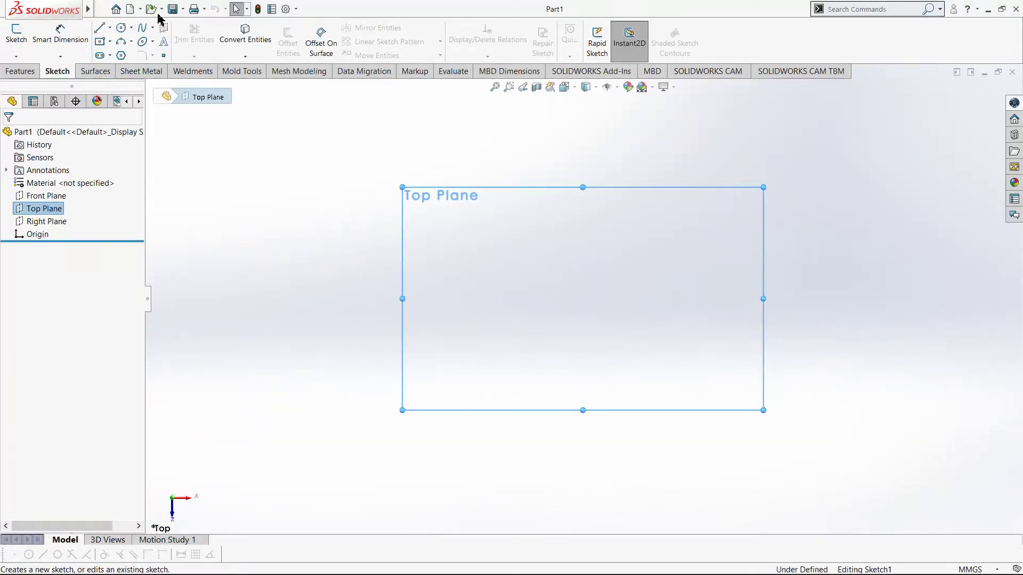
click(111, 27)
click(126, 55)
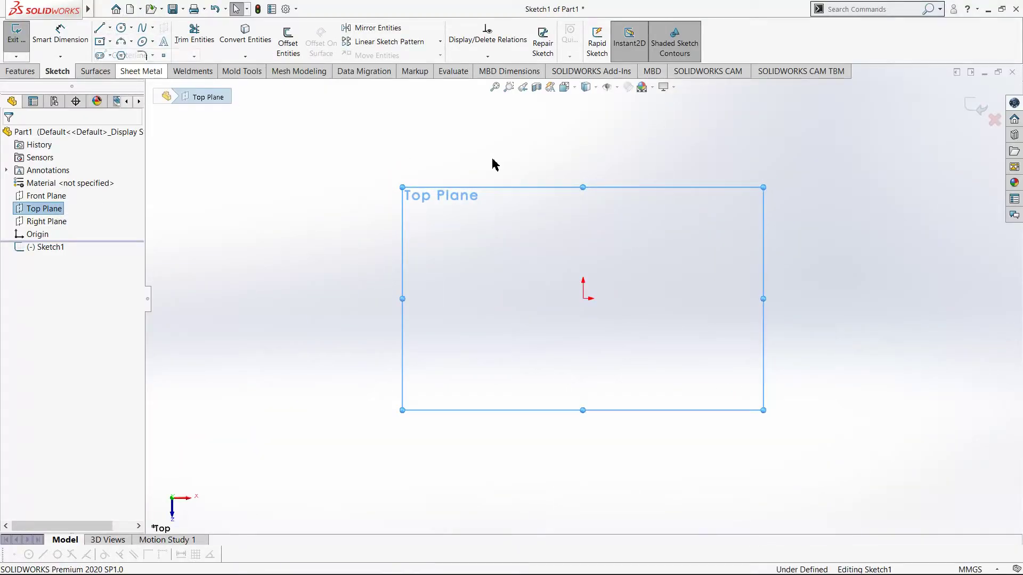
click(581, 122)
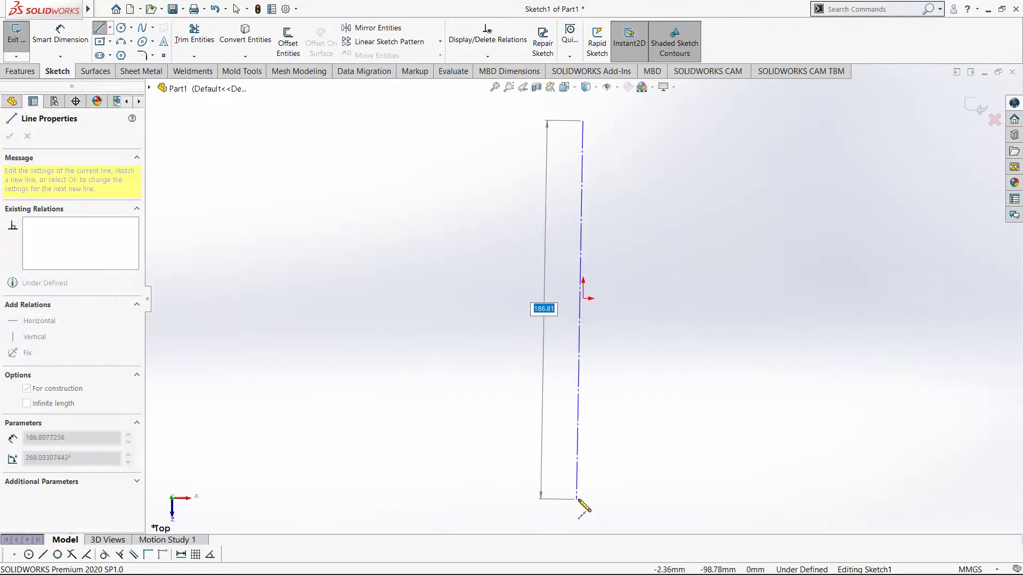
click(583, 499)
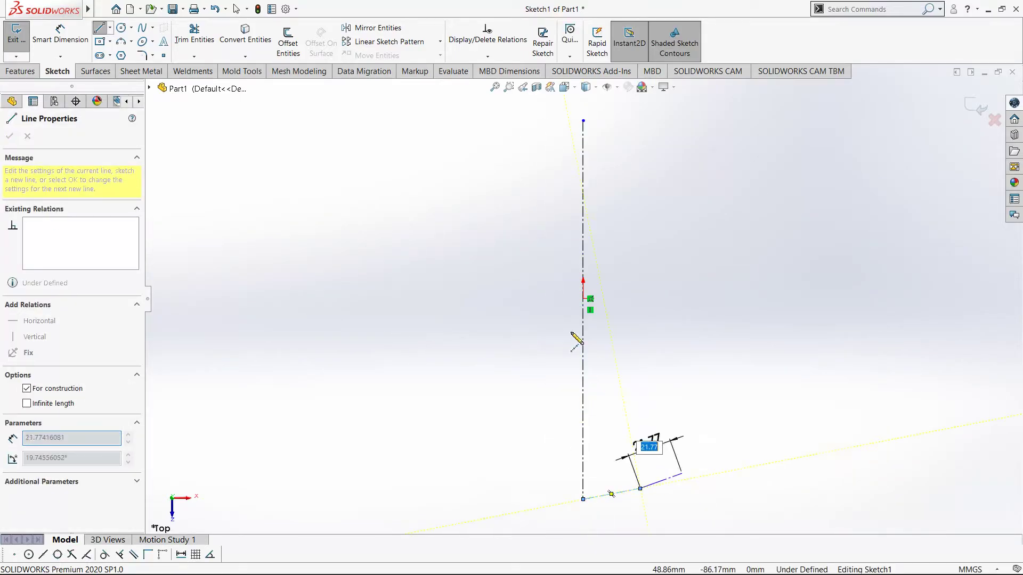
key(Return)
key(Escape)
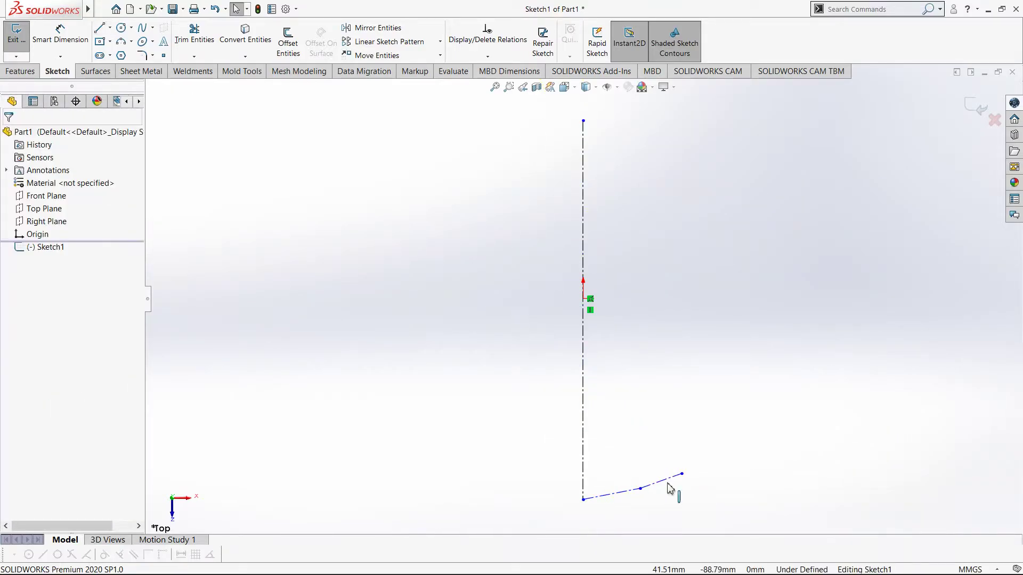
Delete the two stray angled centerline segments.
click(660, 481)
key(Delete)
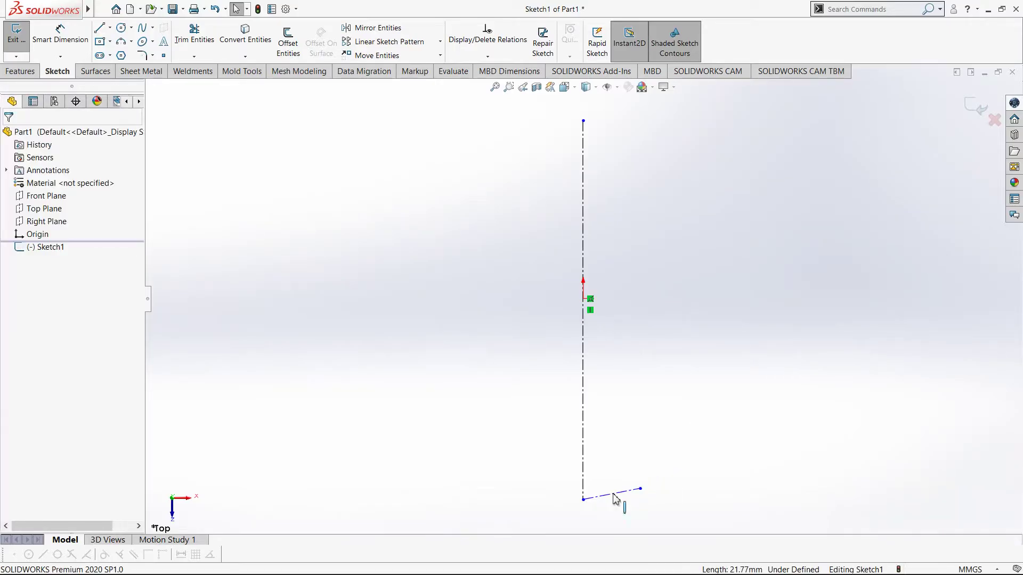
click(616, 492)
key(Delete)
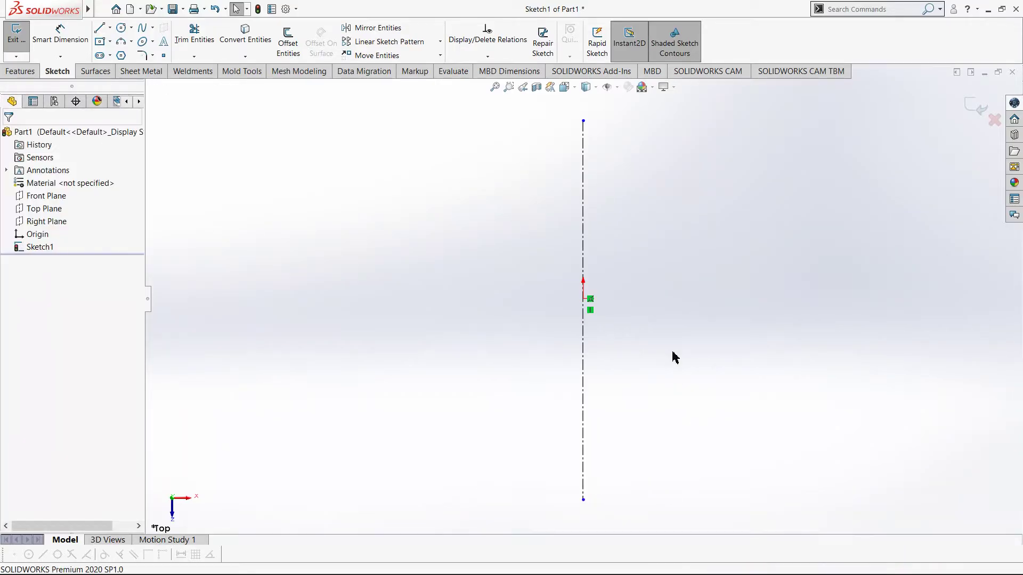
Draw a horizontal centerline through the origin, crossing the vertical one.
click(111, 28)
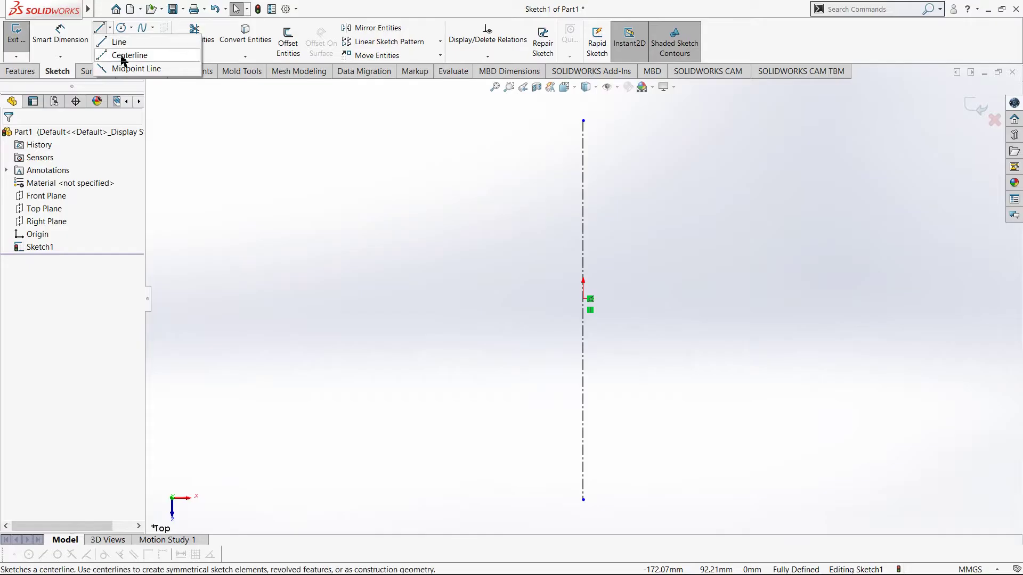
click(120, 54)
click(268, 299)
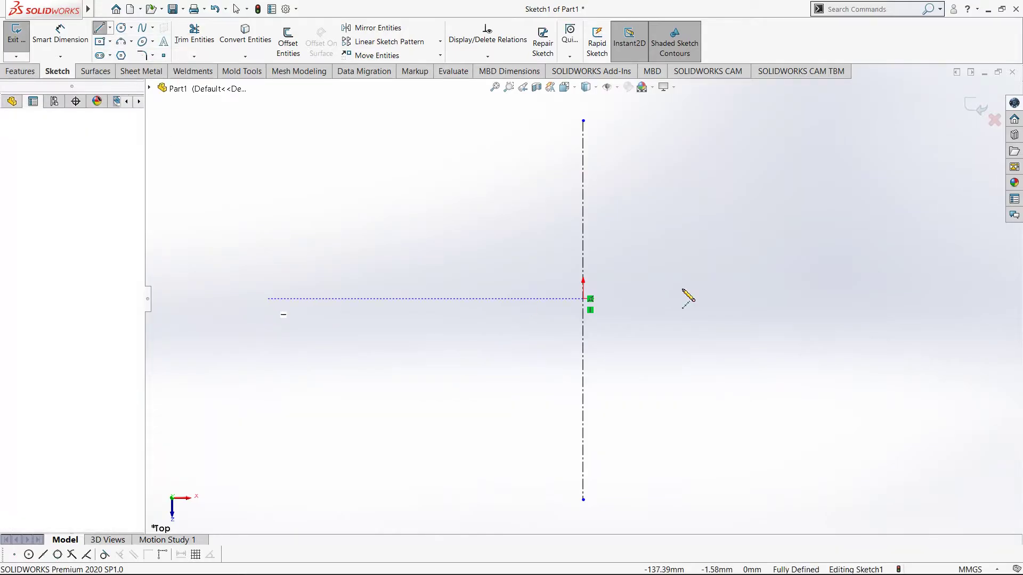
click(1004, 299)
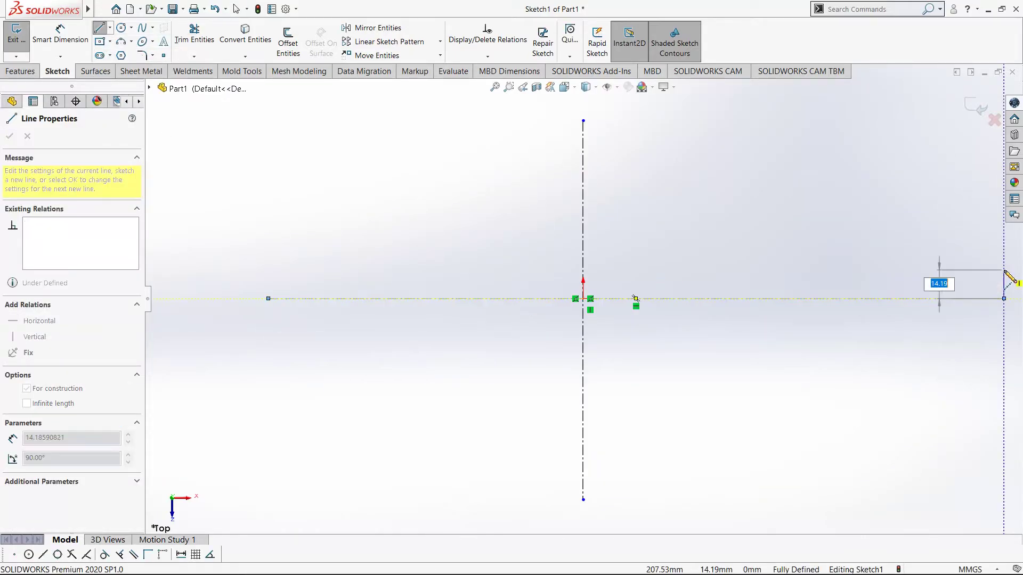
key(Escape)
key(Escape)
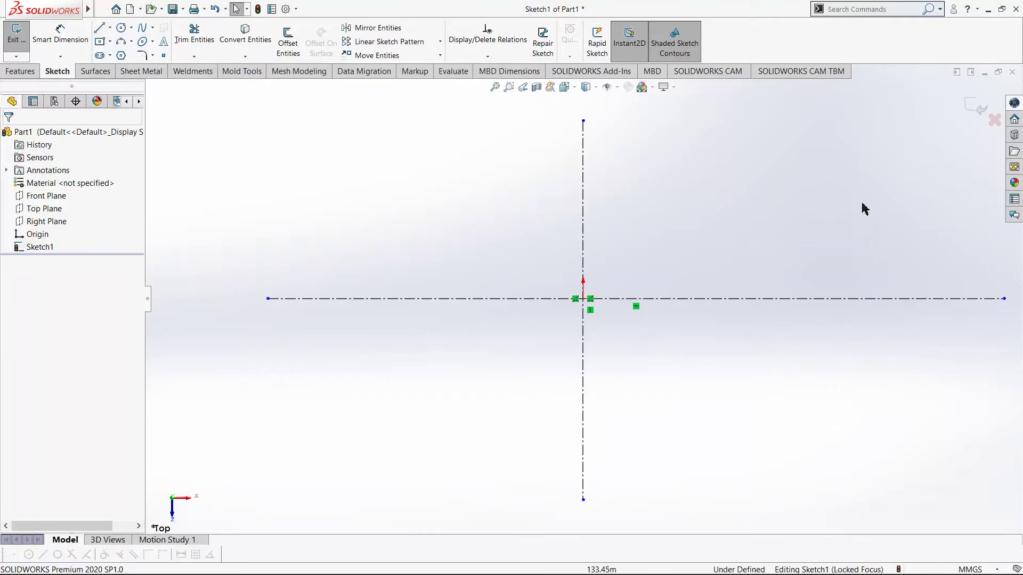
click(109, 41)
click(120, 69)
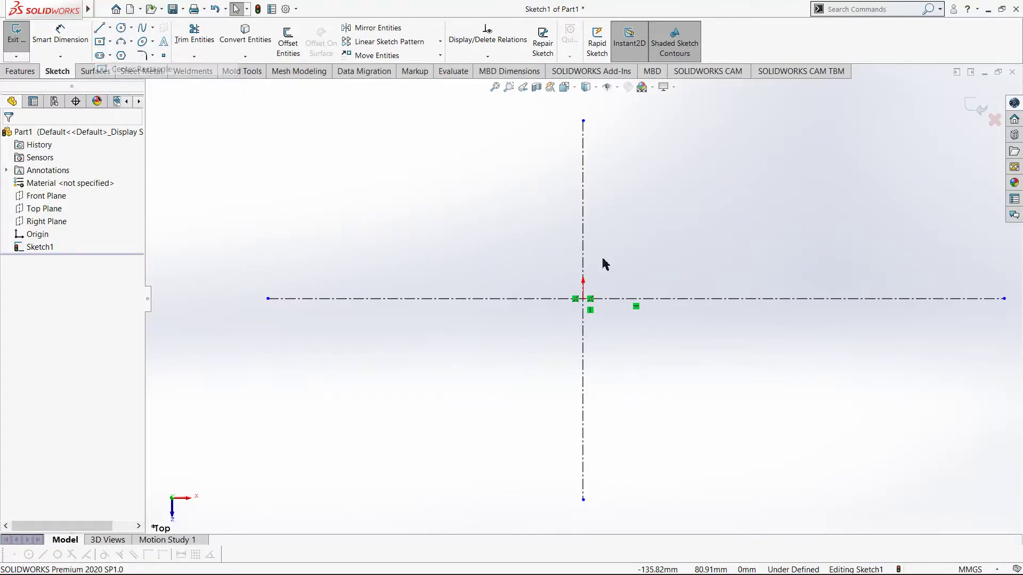
Draw a corner rectangle left of the vertical centerline.
click(109, 42)
click(128, 55)
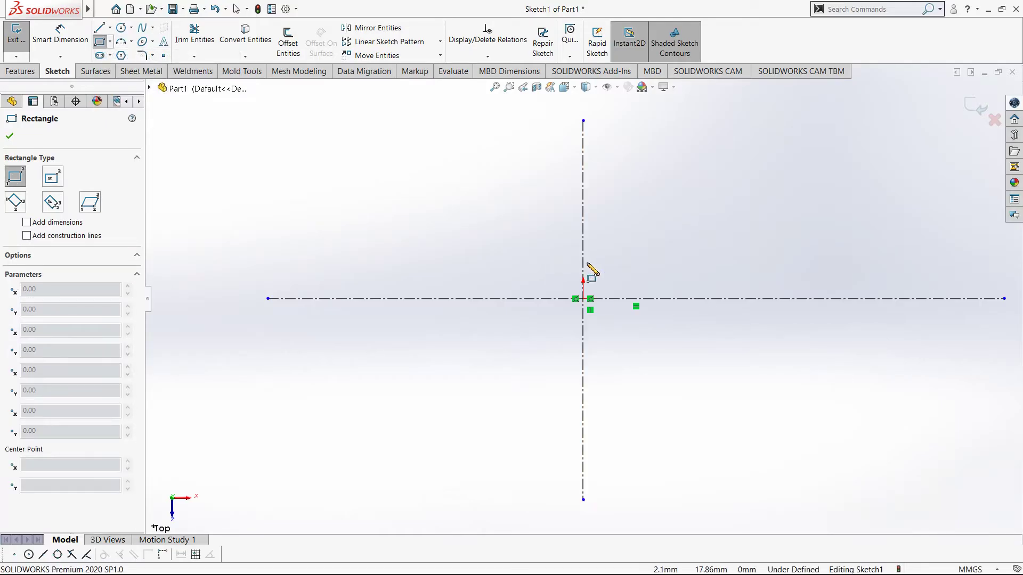
mouse_move(583, 260)
mouse_down()
mouse_move(565, 336)
mouse_move(534, 346)
mouse_up()
key(Escape)
Dimension the rectangle 56 mm wide and 75 mm tall, checking the reference drawing.
right_drag(522, 472, 548, 353)
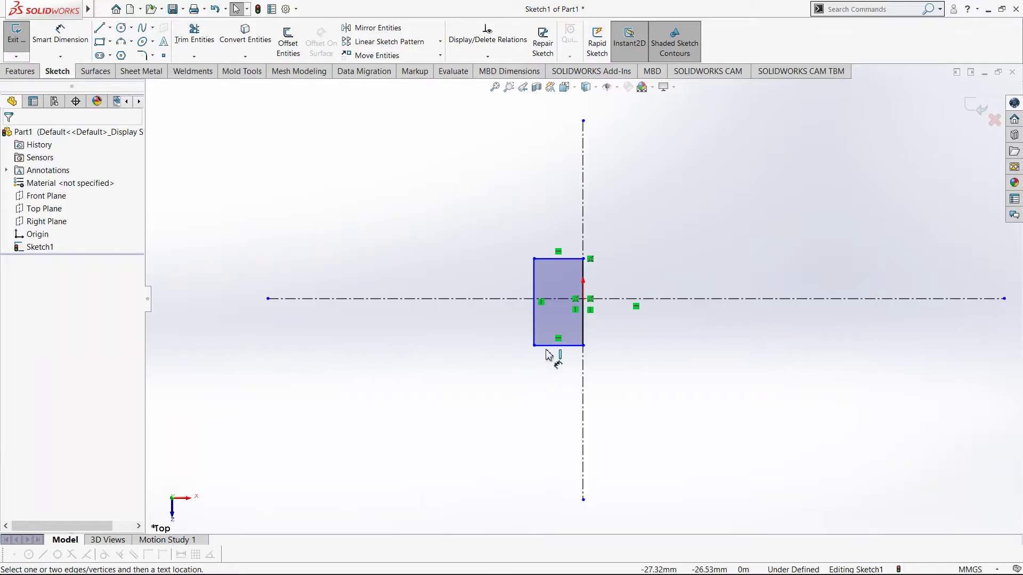
click(559, 366)
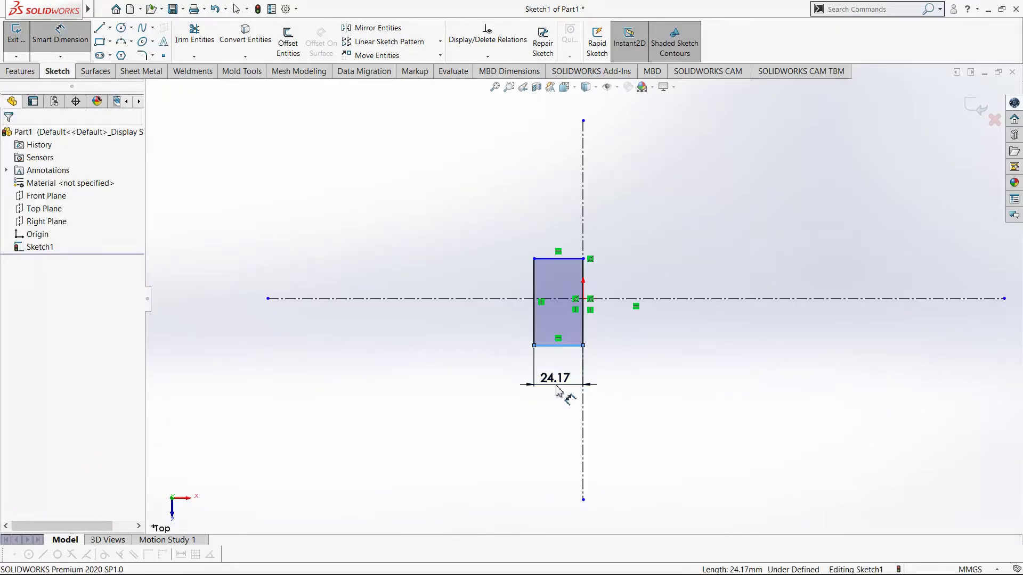
click(556, 391)
key(alt+Tab)
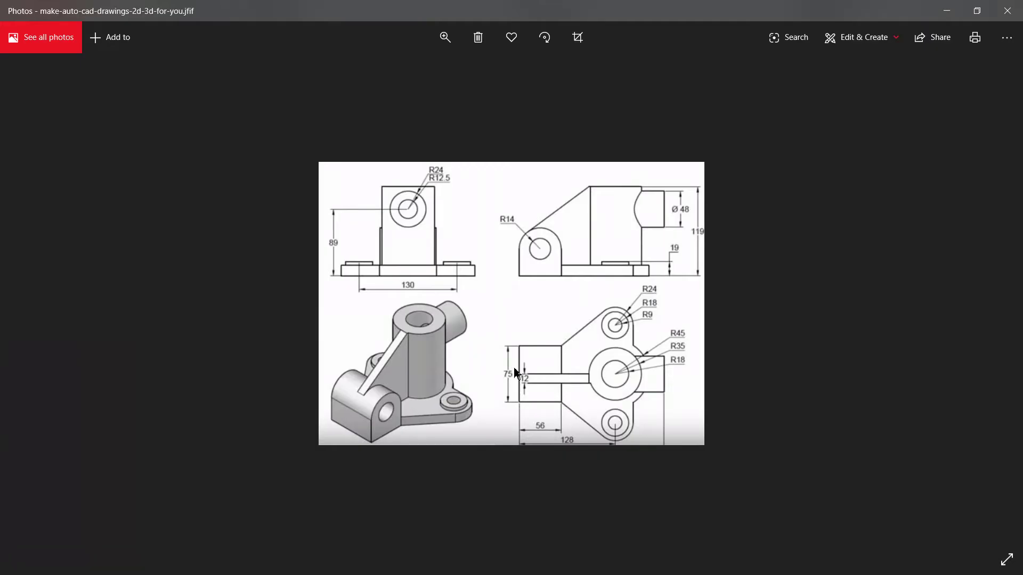
key(alt+Tab)
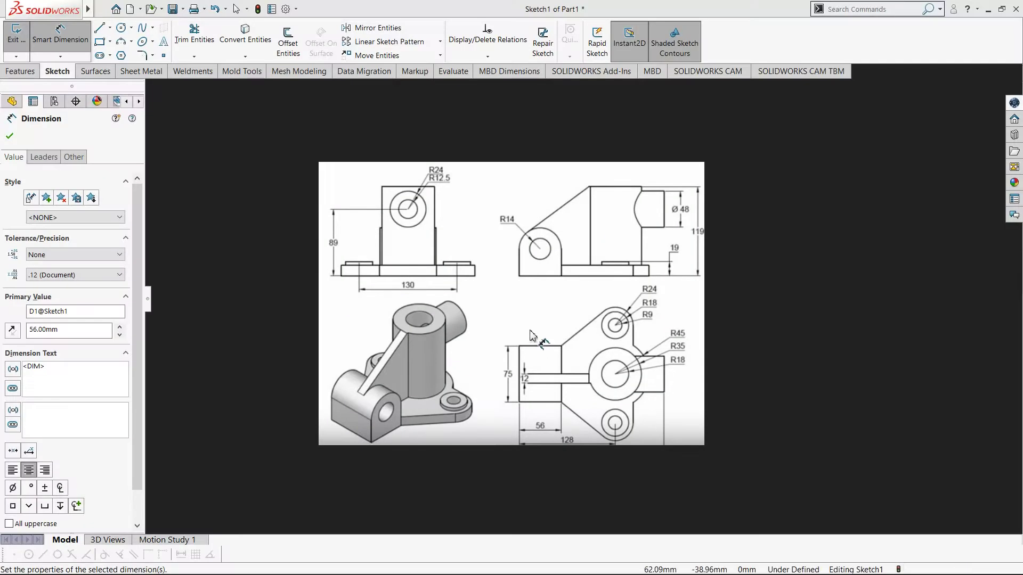
key(Escape)
click(535, 326)
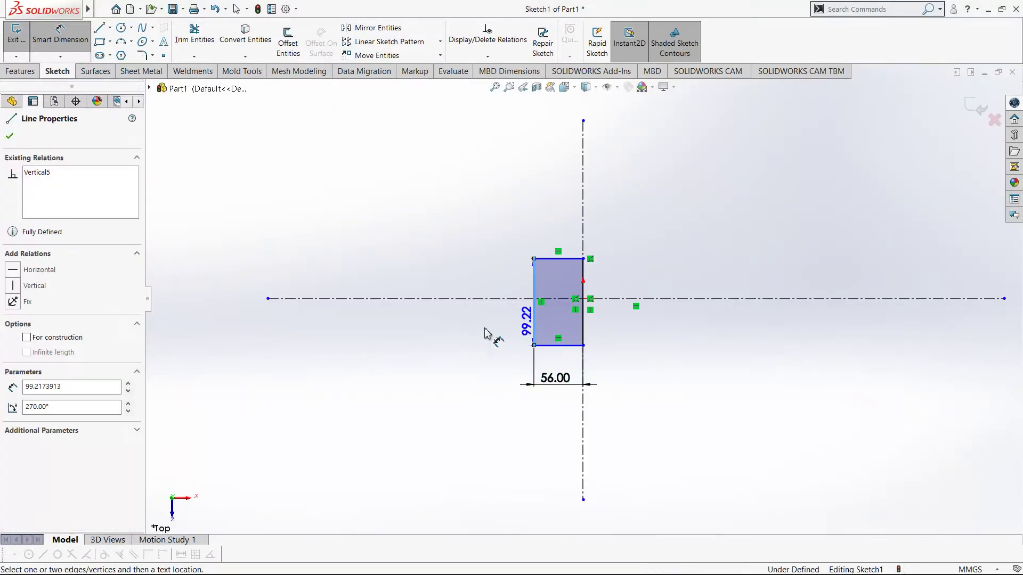
click(489, 337)
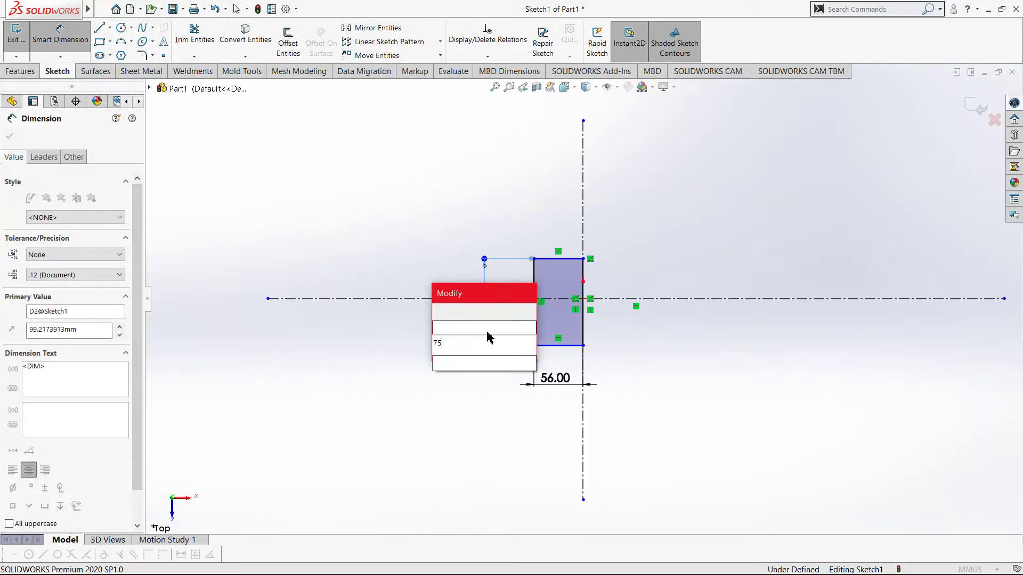
text(75)
key(Return)
key(Escape)
key(Escape)
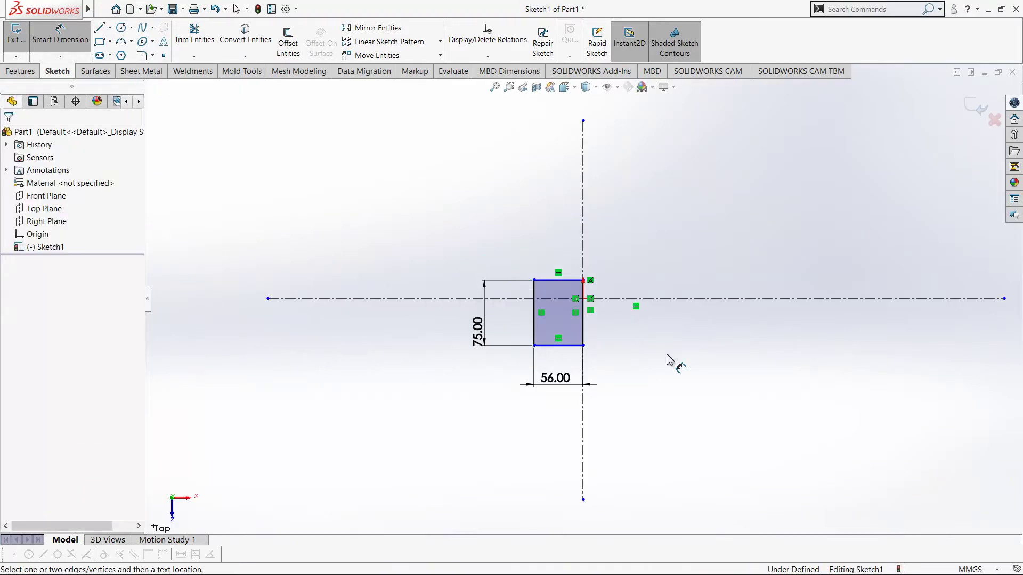
Add a Symmetric relation between the rectangle's horizontal edges and the horizontal centerline.
click(576, 346)
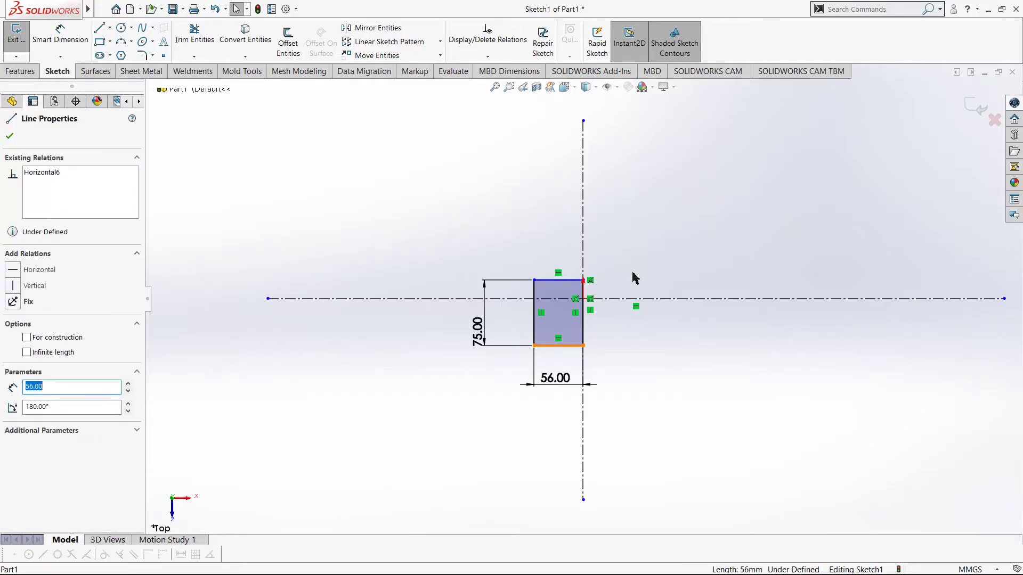
ctrl+click(656, 299)
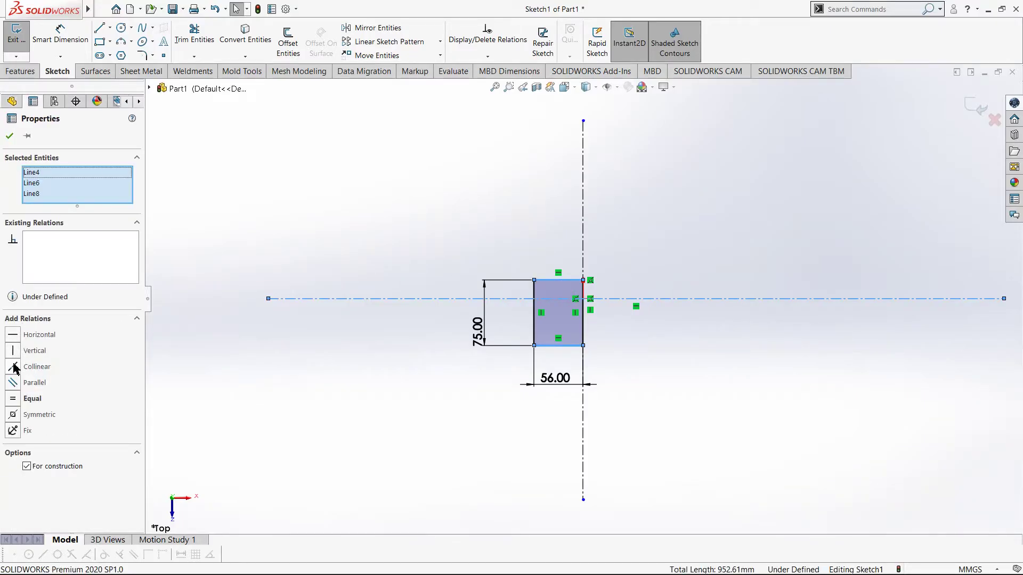
click(13, 366)
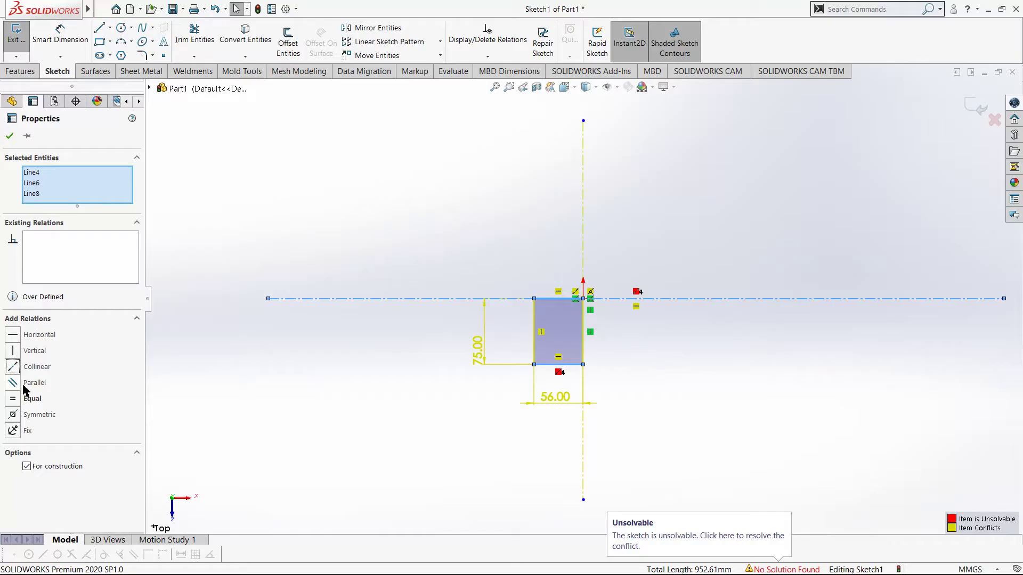
click(13, 415)
click(9, 136)
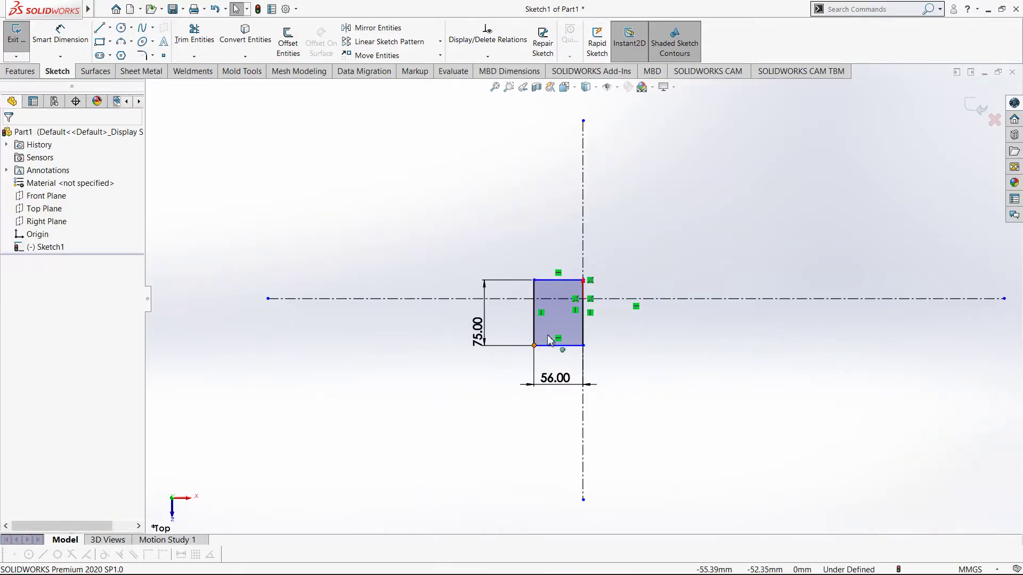
click(573, 345)
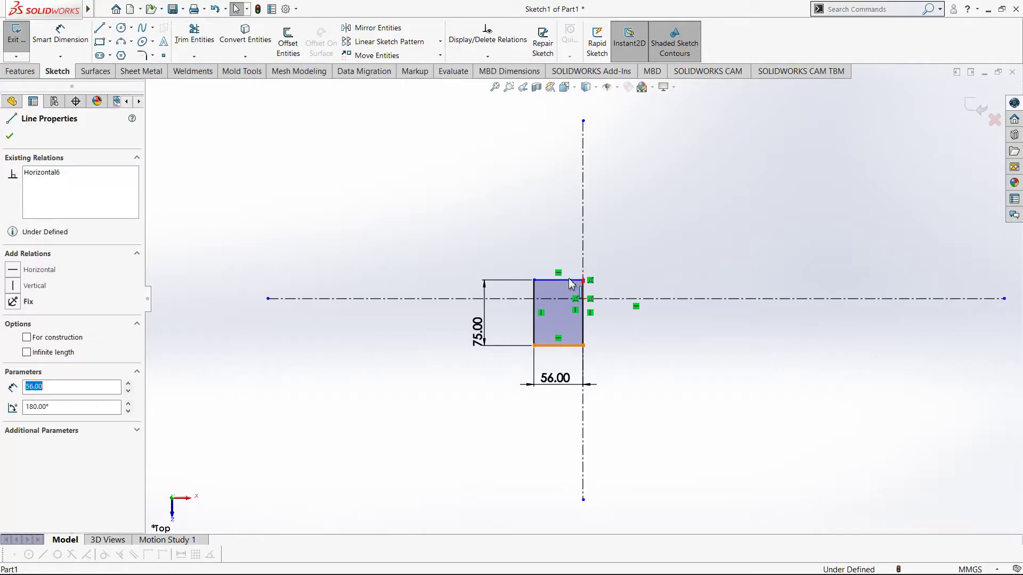
ctrl+click(613, 299)
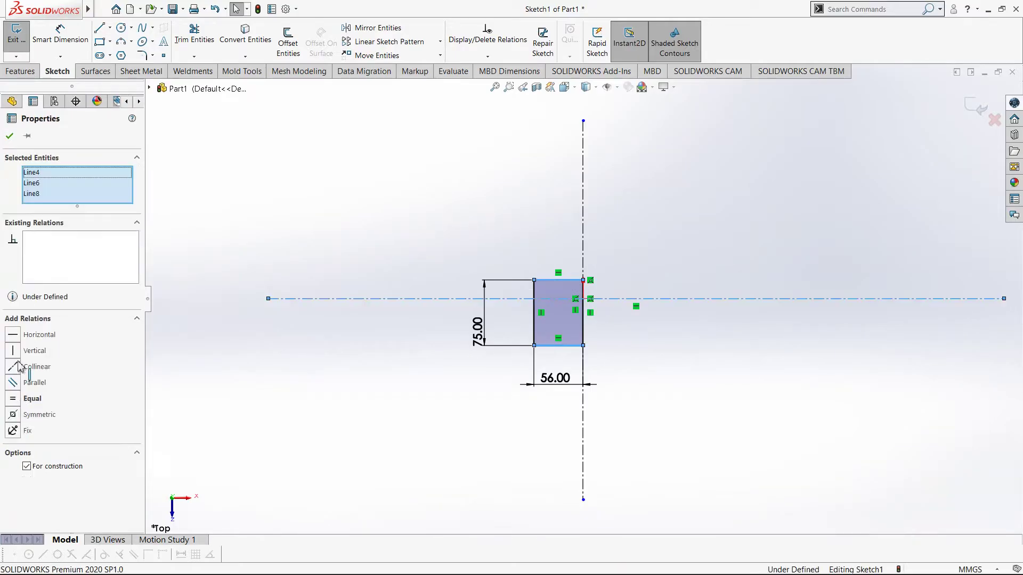
click(13, 414)
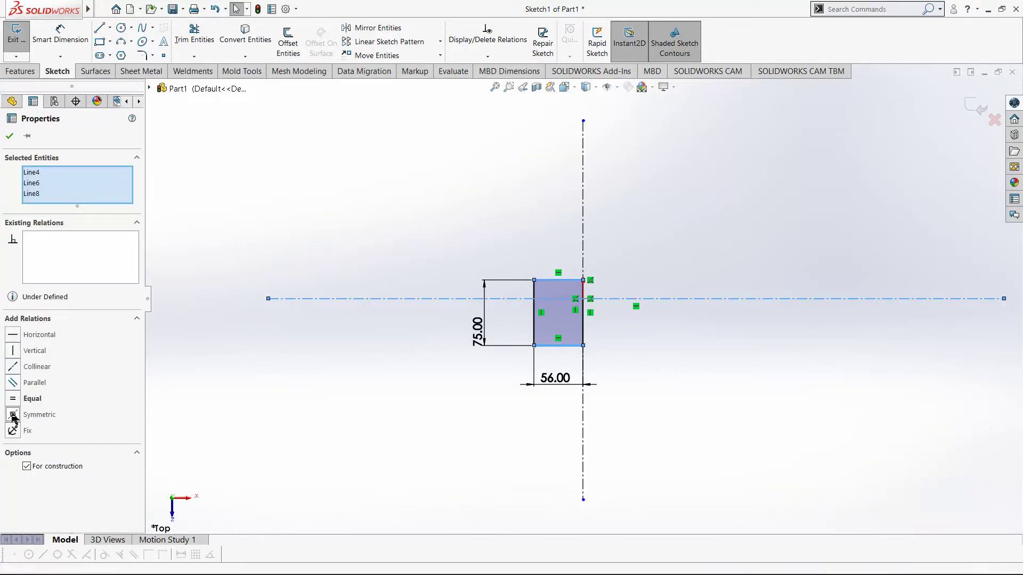
click(10, 136)
key(alt+Tab)
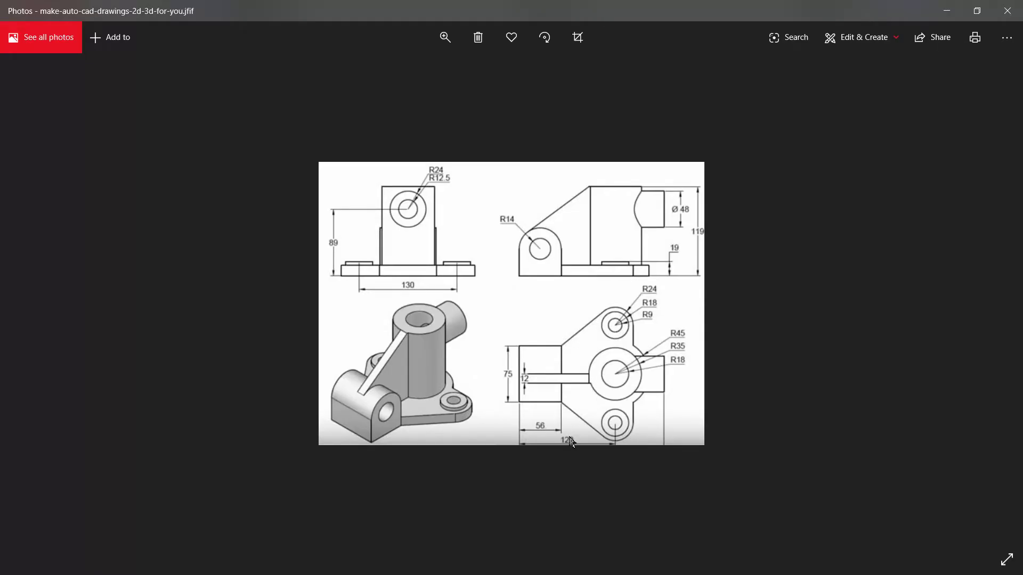
key(alt+Tab)
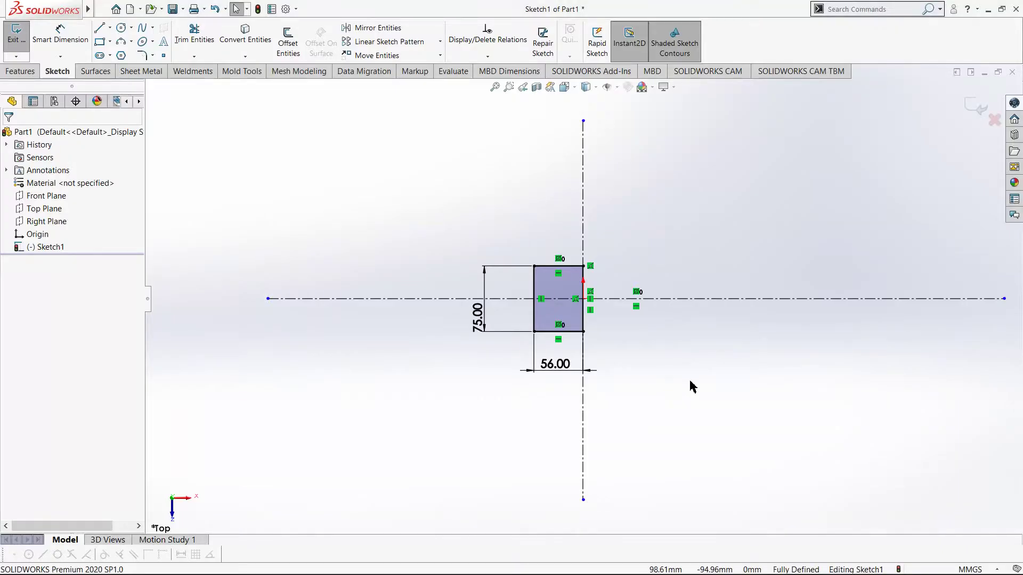
Sketch two small circles right of the rectangle, one above and one below the axis.
right_drag(689, 386, 755, 354)
click(687, 210)
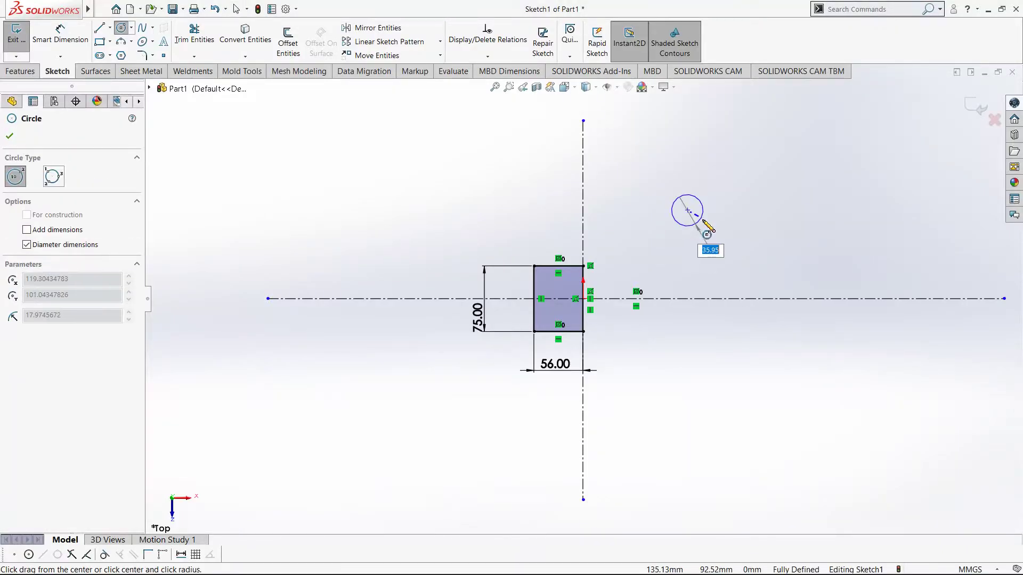
click(703, 219)
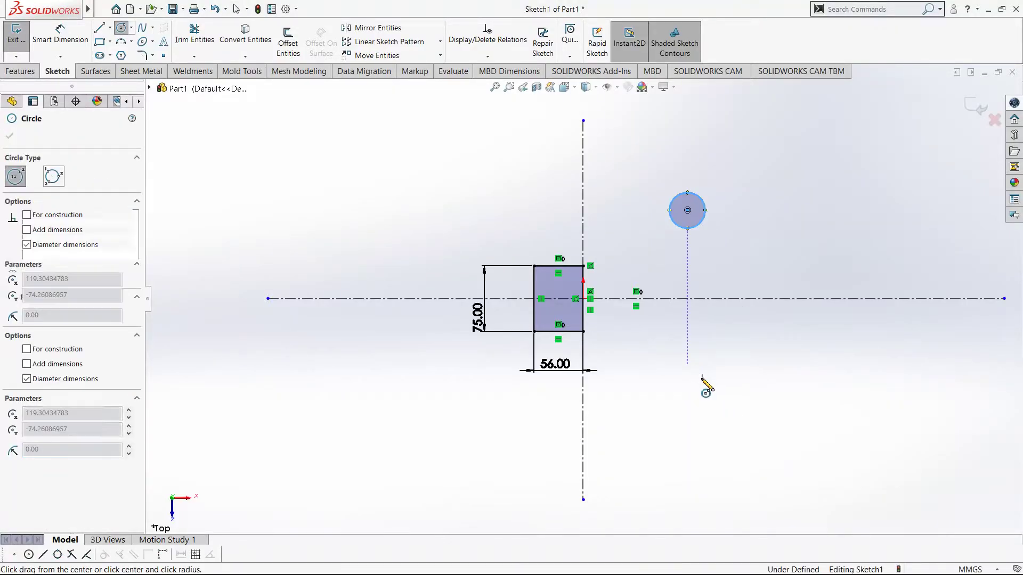
click(687, 364)
click(707, 384)
key(Escape)
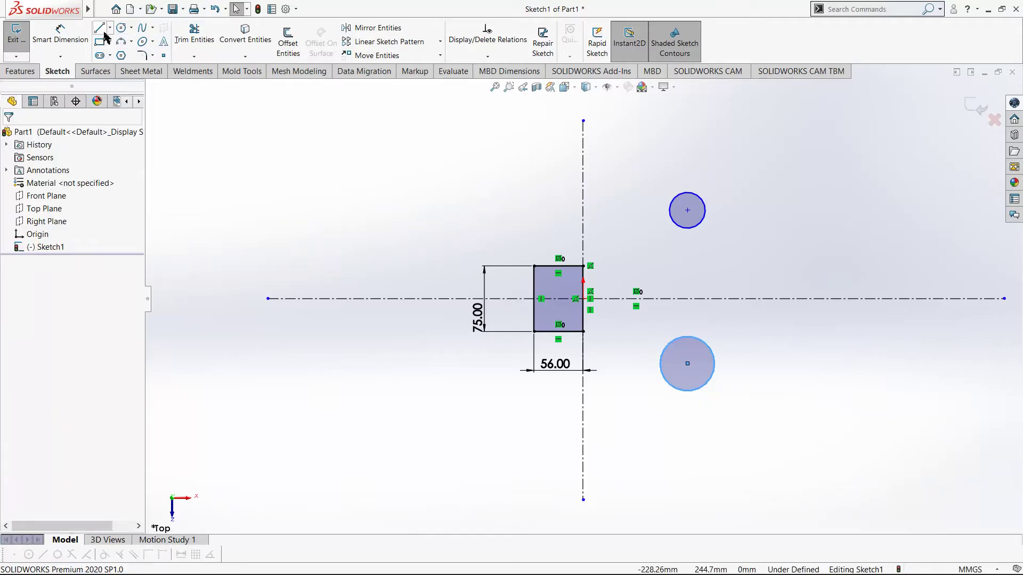
Draw a centerline connecting the two circle centres.
click(129, 55)
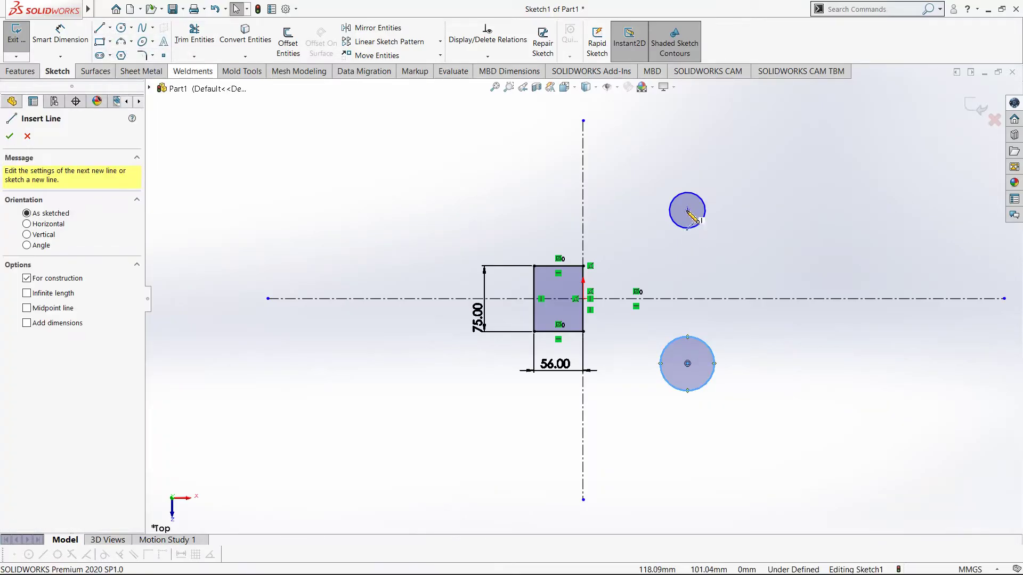
click(687, 209)
click(687, 363)
key(Escape)
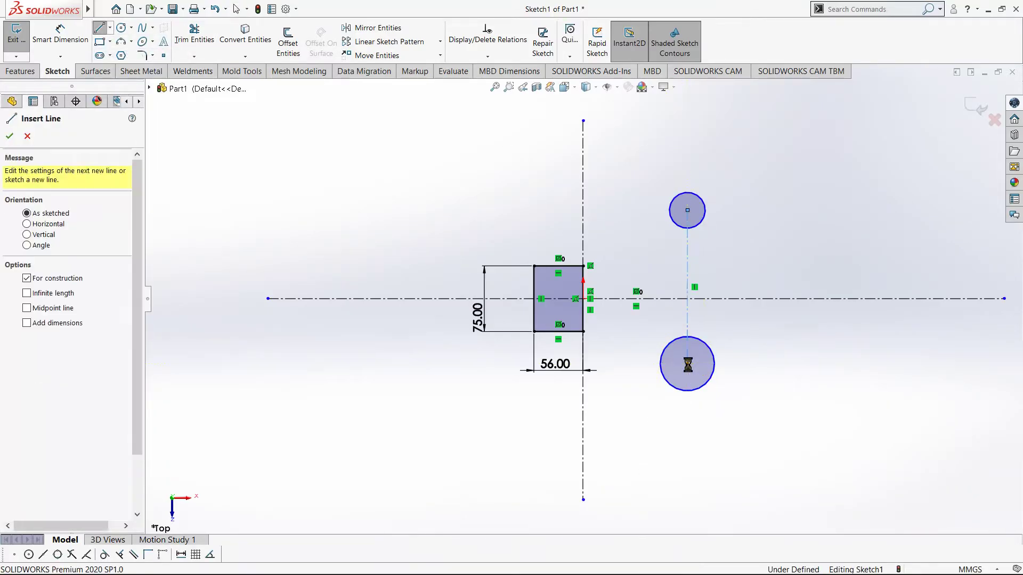
key(Escape)
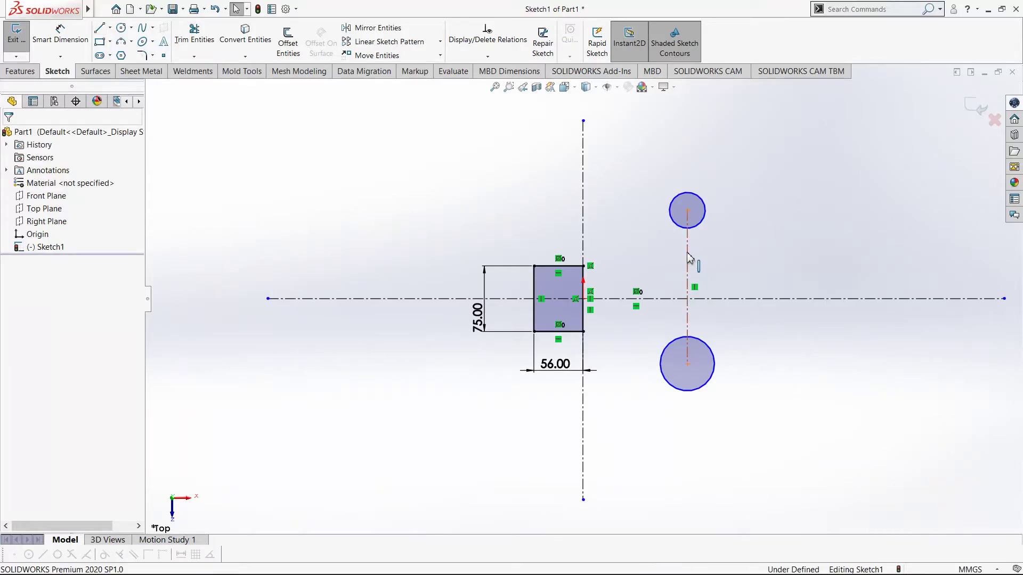
Make the circles' centerline parallel to the main vertical axis.
click(583, 227)
ctrl+click(583, 314)
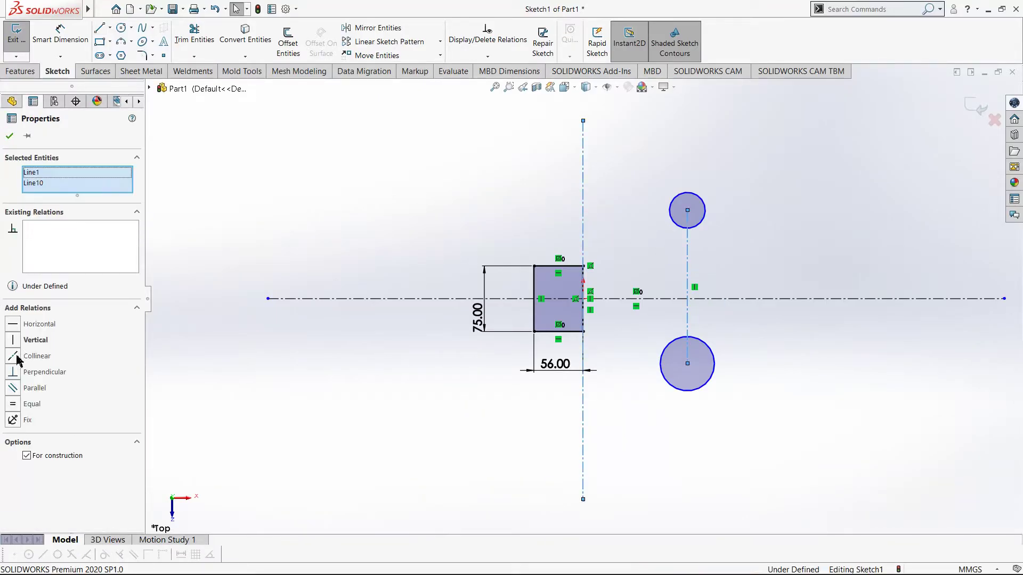
click(13, 389)
click(372, 223)
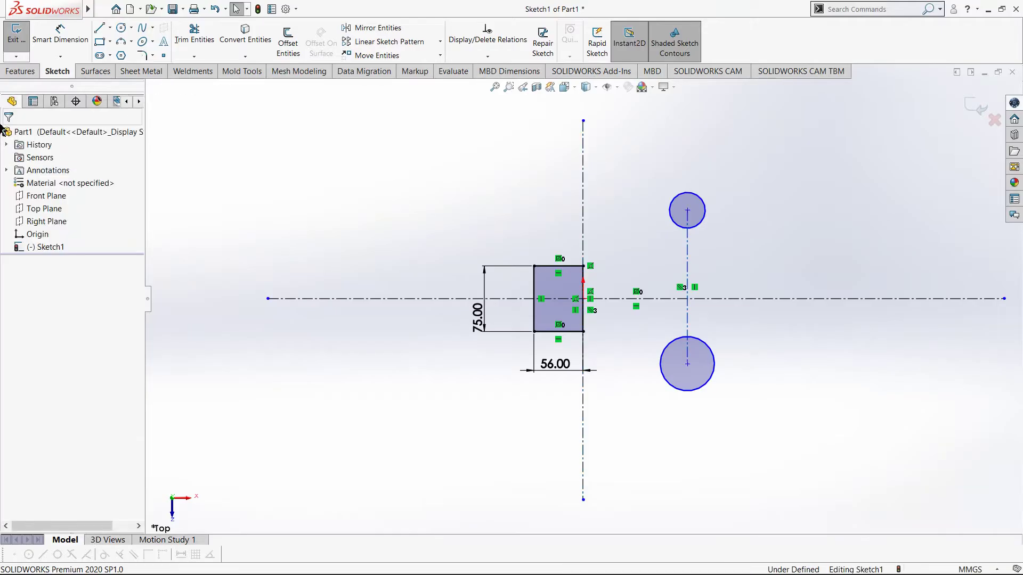
key(alt+Tab)
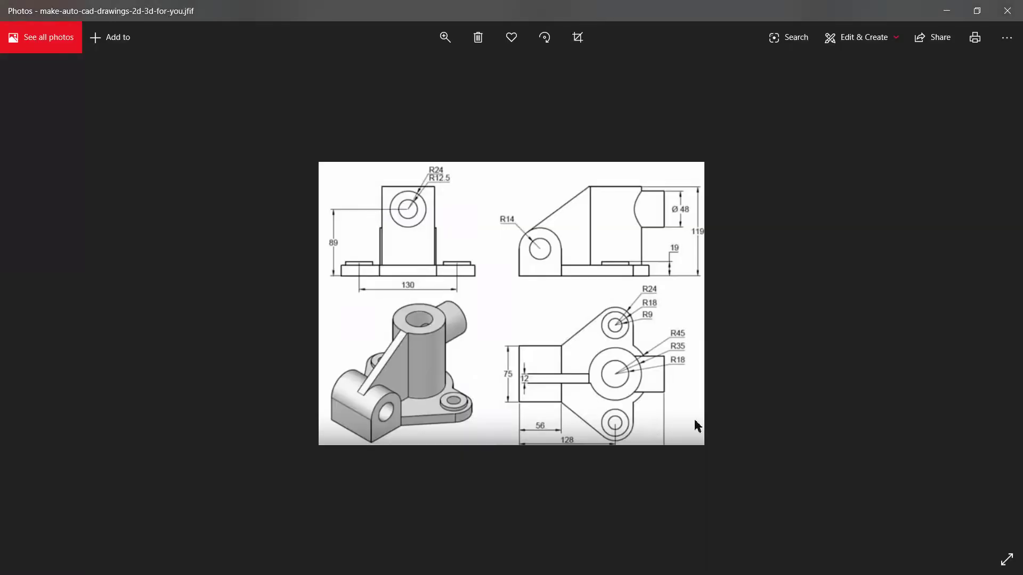
Dimension 128 mm from the rectangle's left edge to the circles' centerline.
key(alt+Tab)
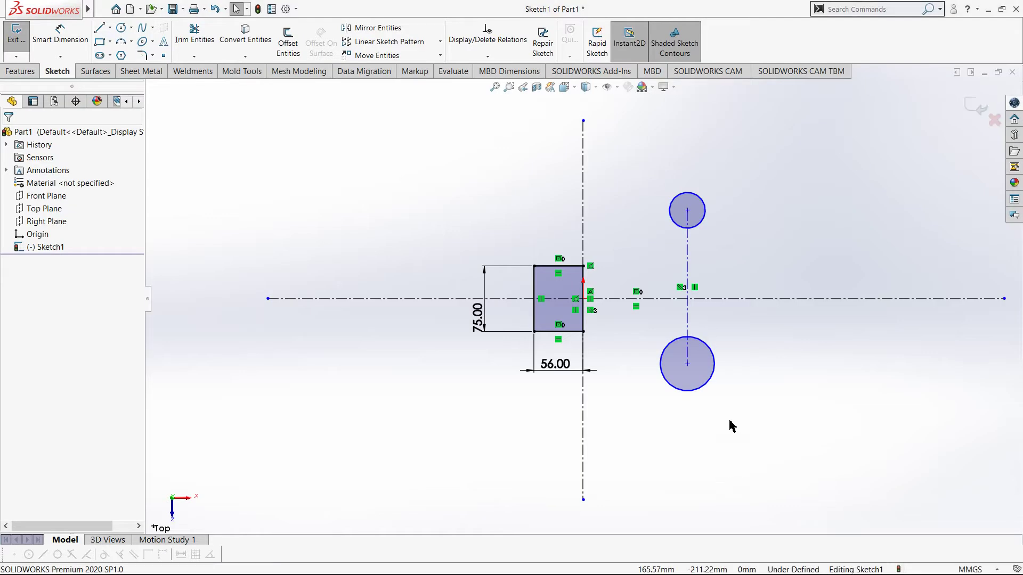
key(d)
click(534, 309)
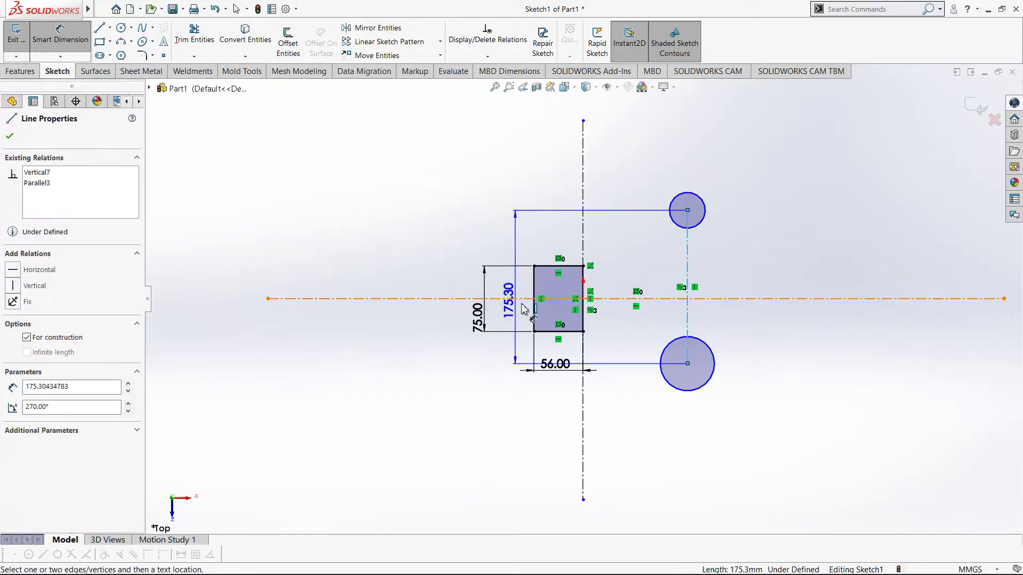
click(687, 320)
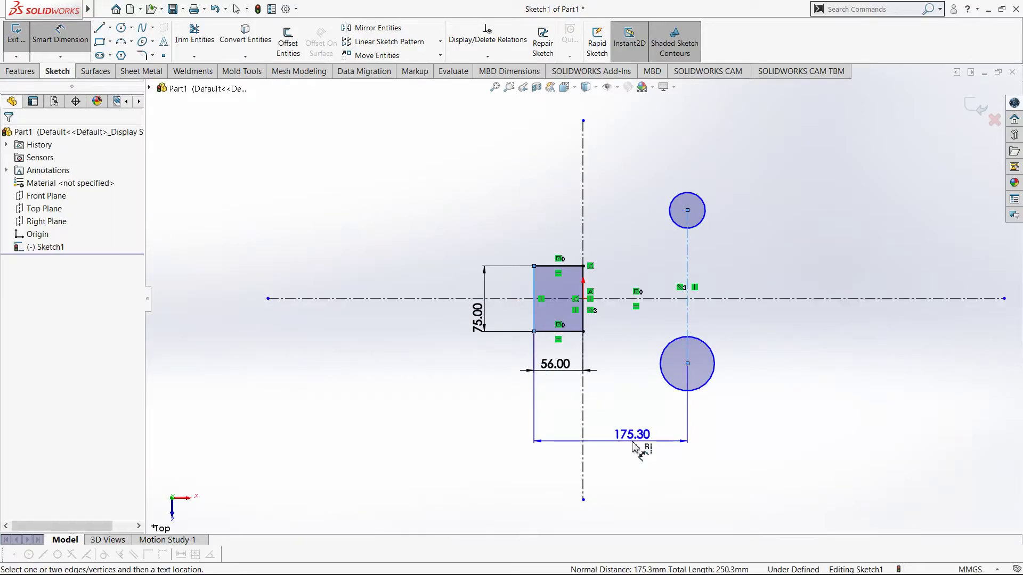
click(644, 441)
text(128)
key(Return)
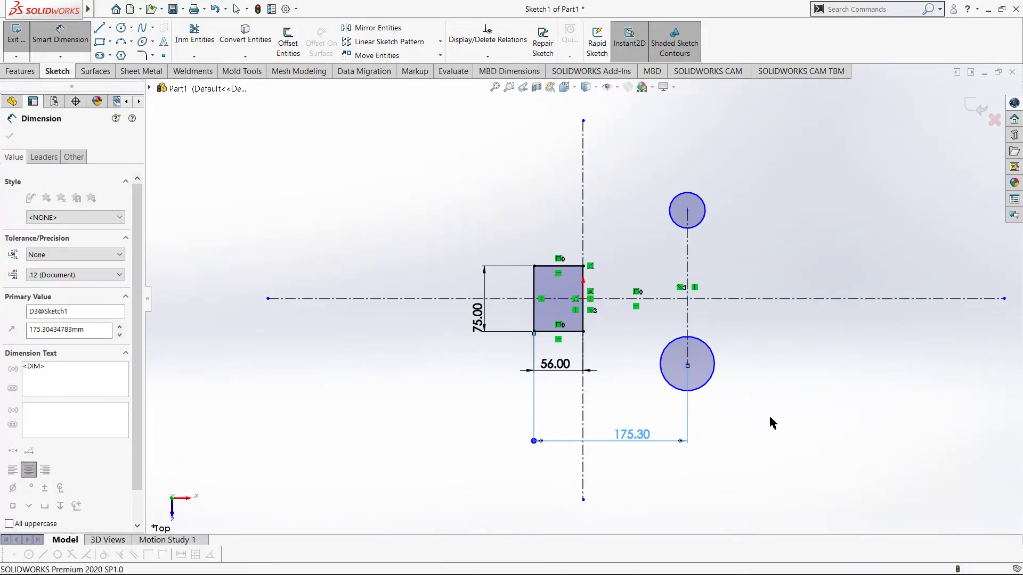
key(Escape)
key(alt+Tab)
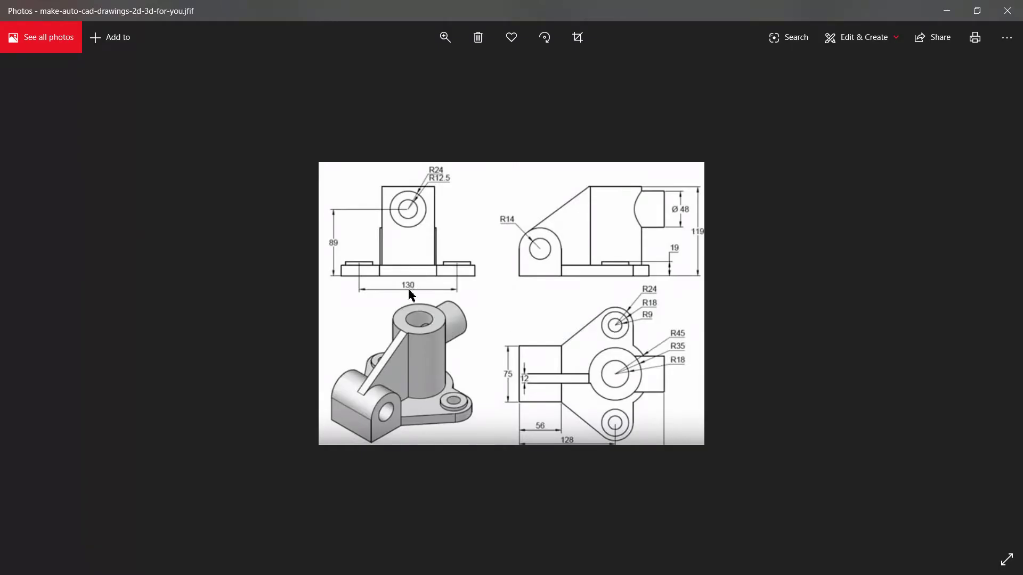
Dimension the vertical spacing between the two circle centres to 130 mm.
key(alt+Tab)
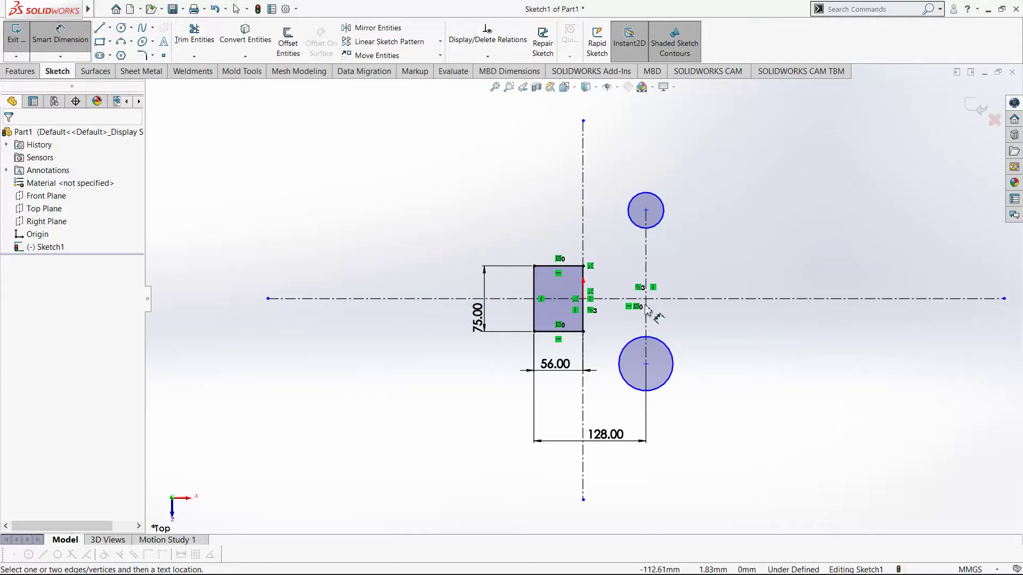
click(645, 363)
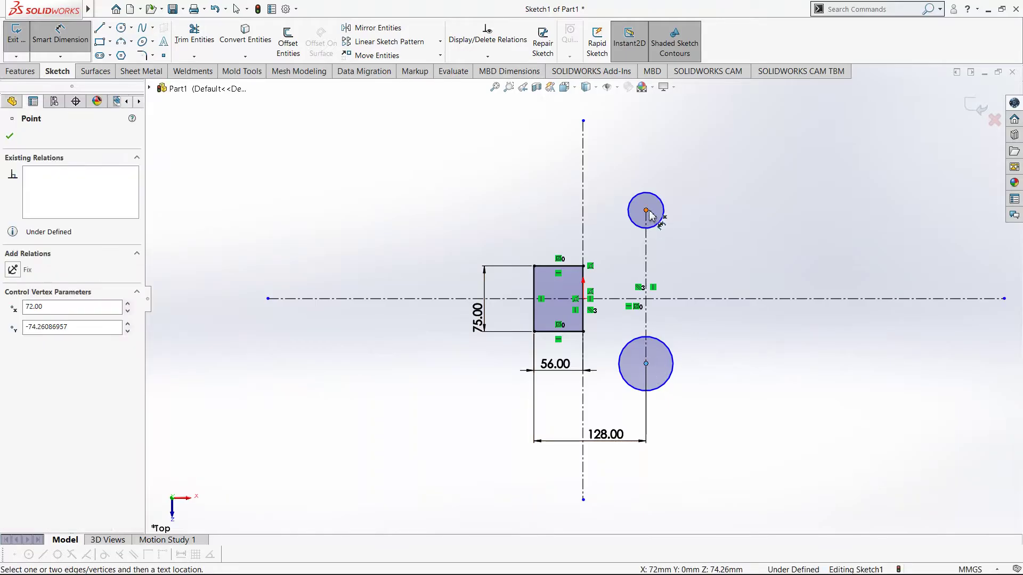
click(646, 211)
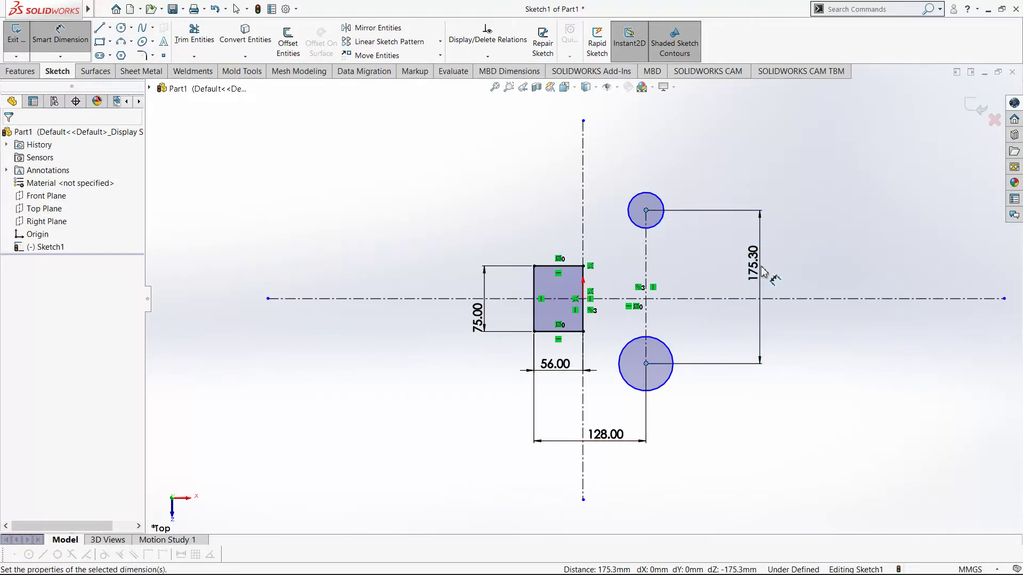
click(767, 274)
text(130)
key(Return)
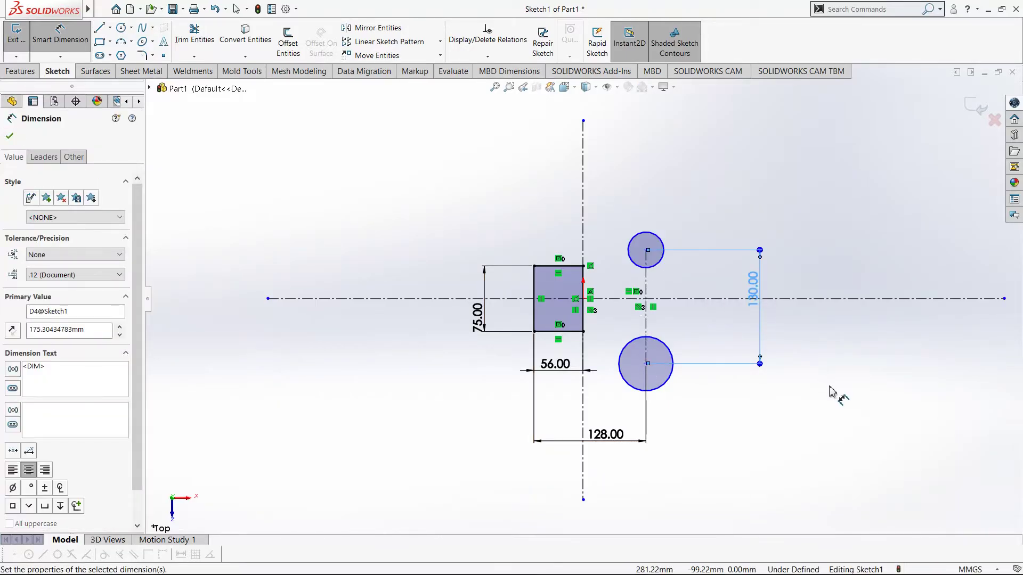
key(alt+Tab)
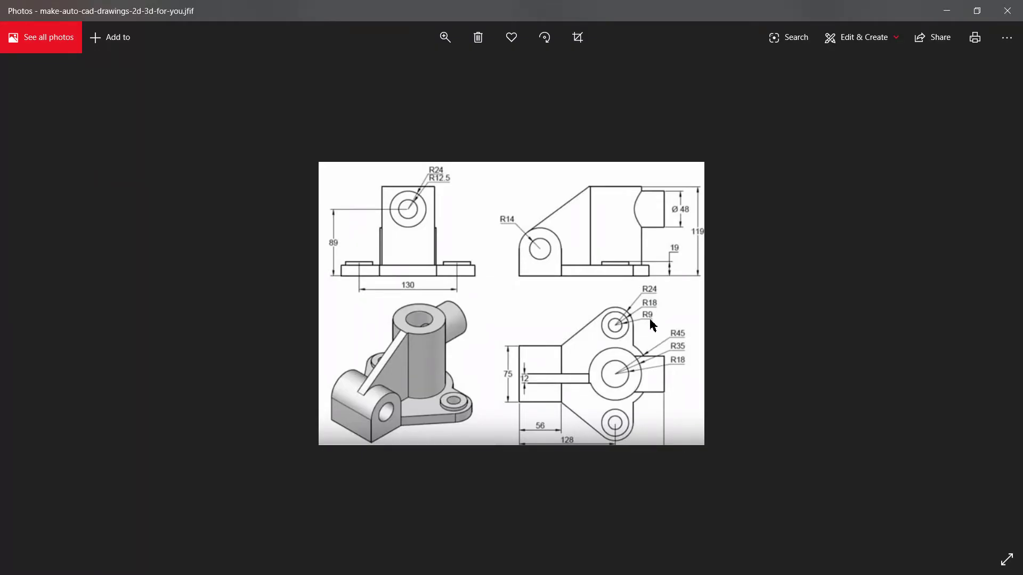
Give both the upper and lower circles a Ø9 diameter dimension.
key(alt+Tab)
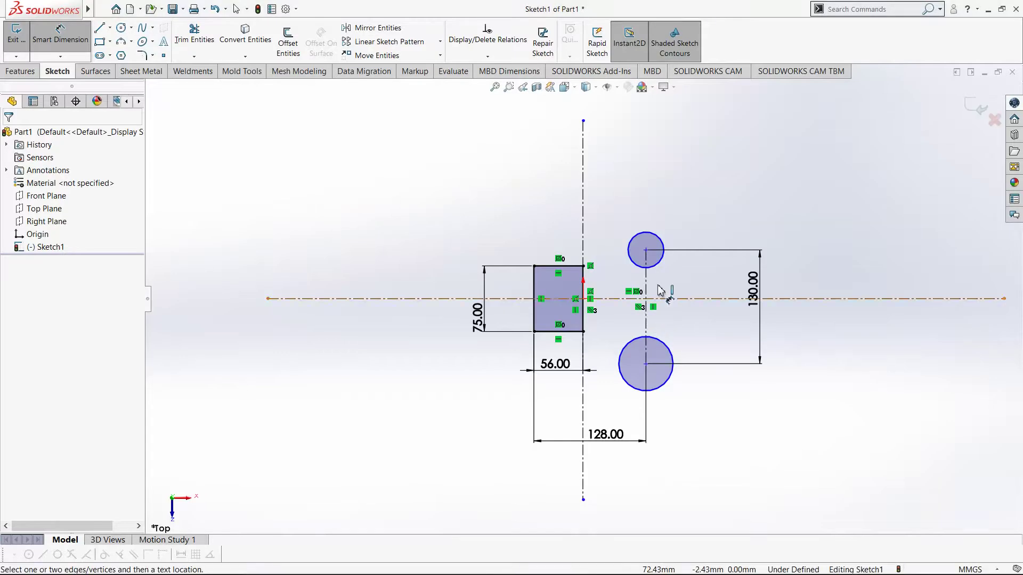
click(661, 219)
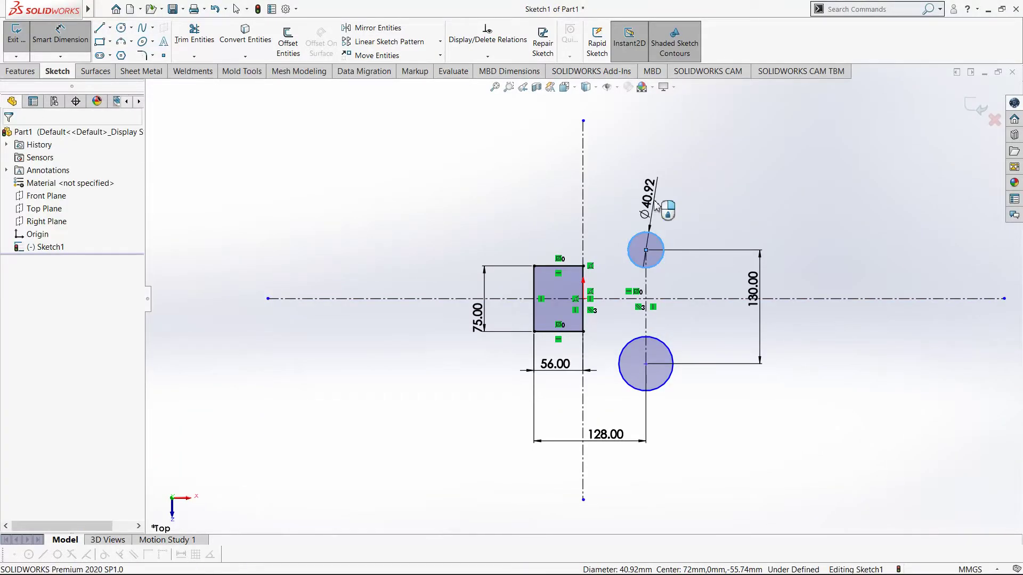
click(656, 205)
text(9)
key(Return)
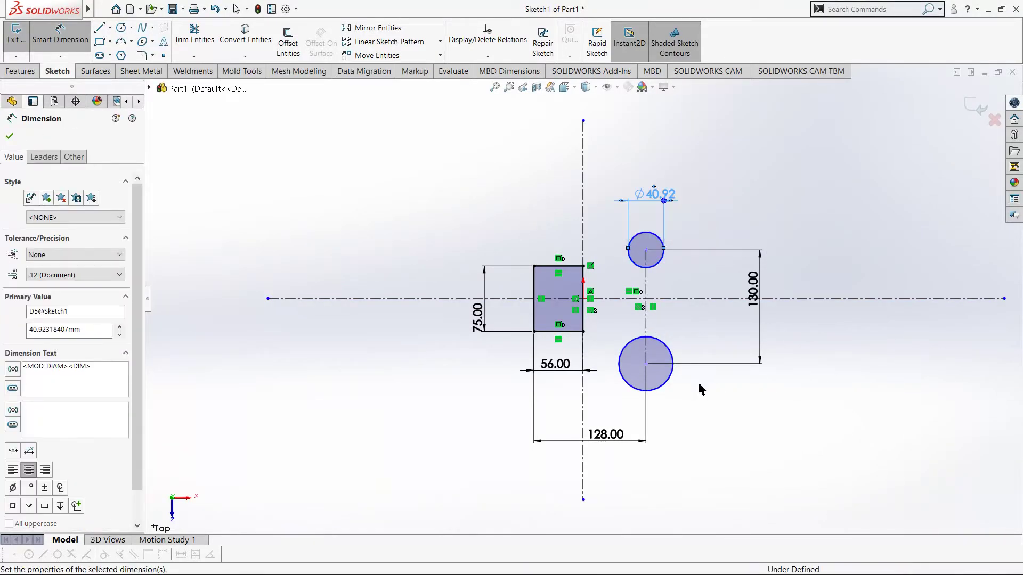
click(671, 376)
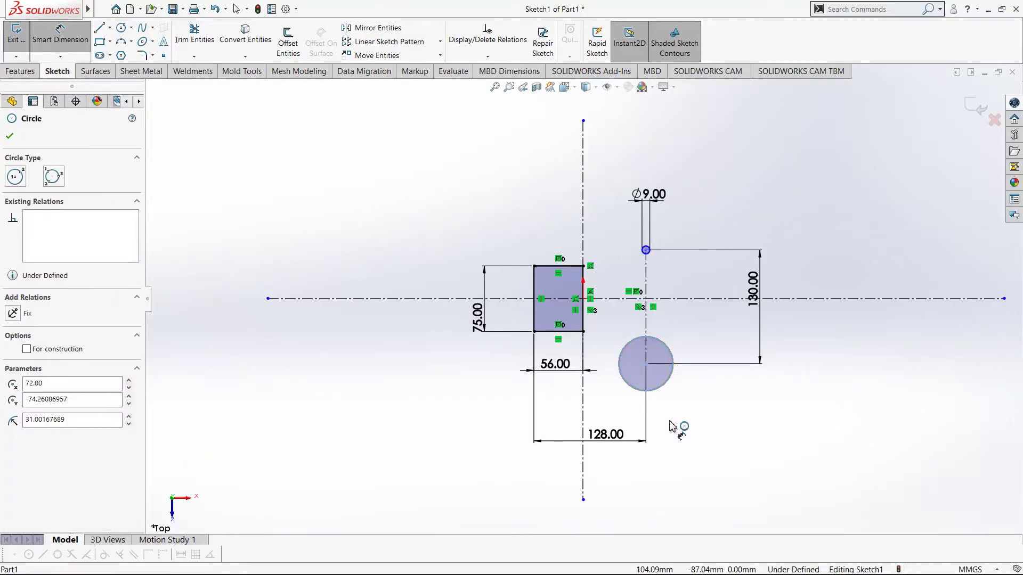
click(672, 426)
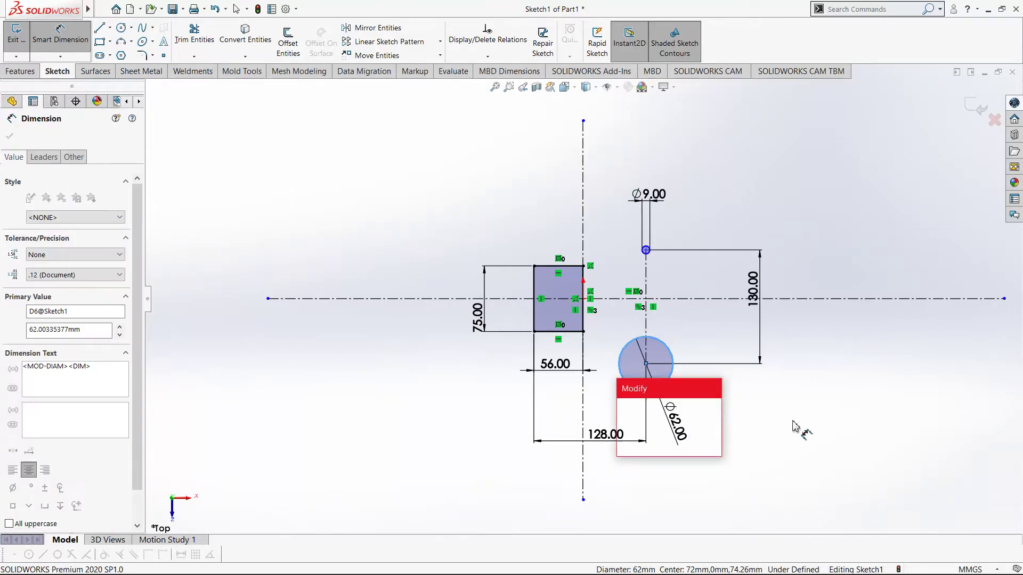
text(9)
key(Return)
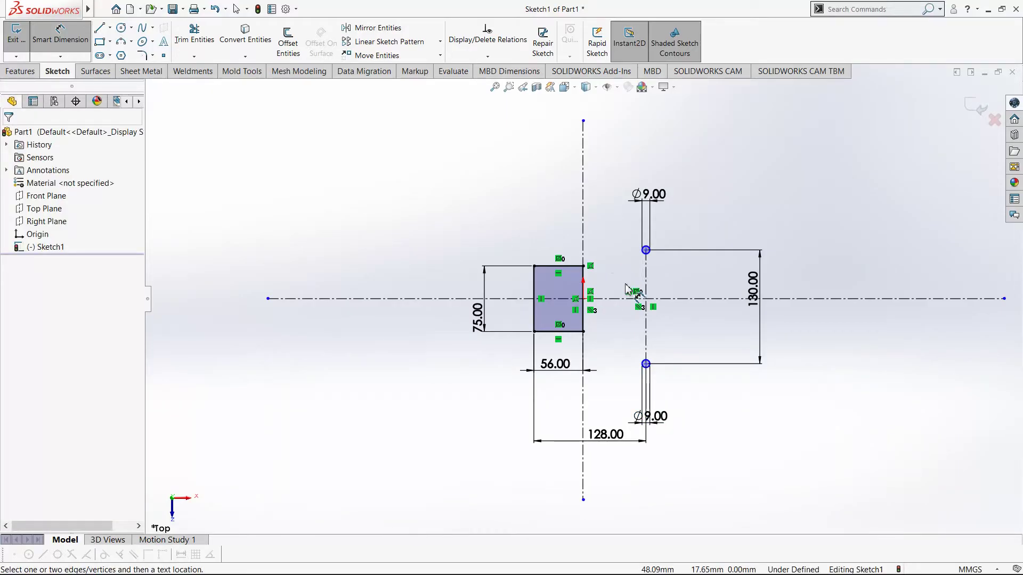
Edit both hole diameters from 9 to 18 mm.
key(alt+Tab)
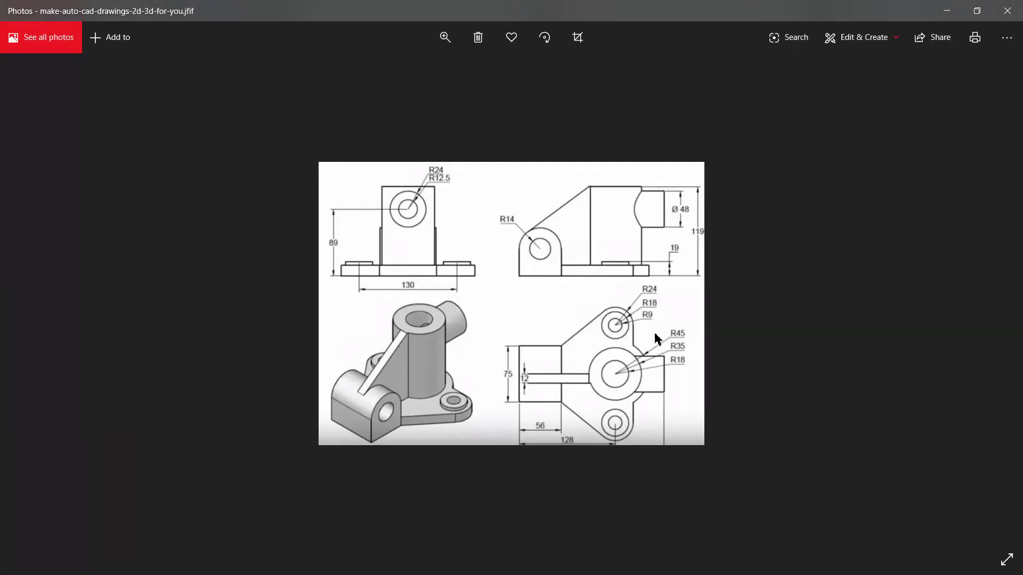
key(alt+Tab)
click(647, 193)
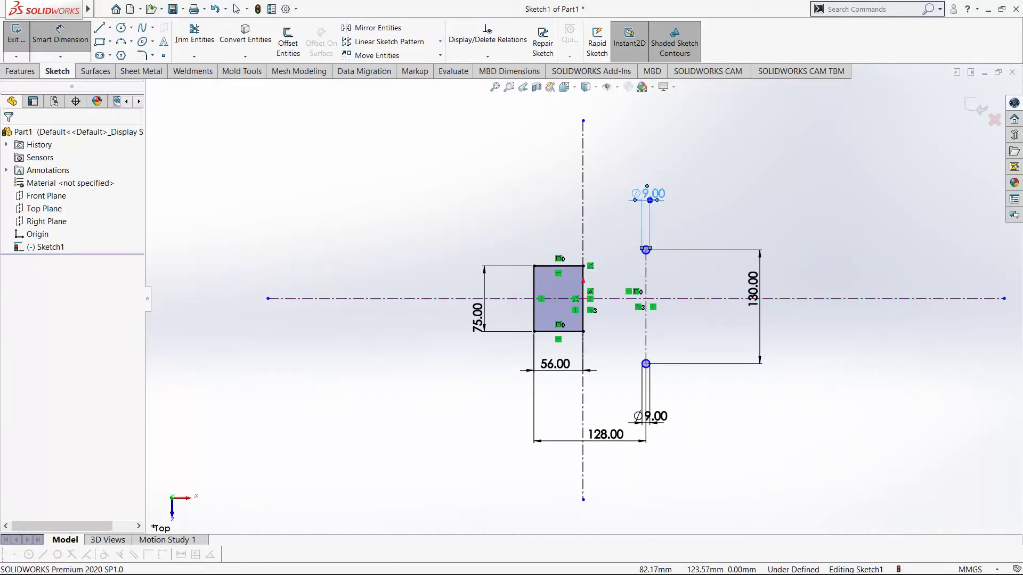
double_click(655, 195)
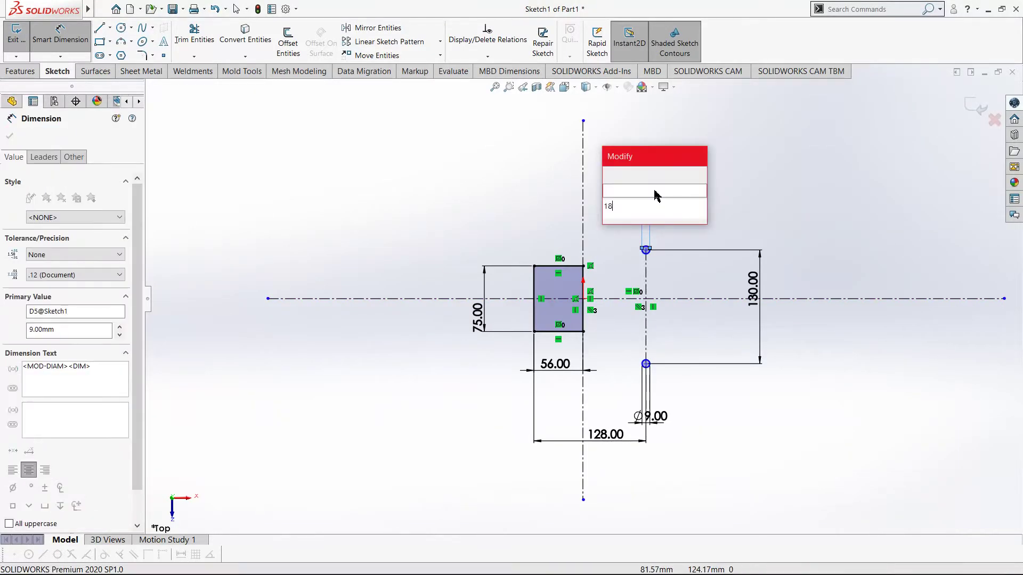
key(Return)
click(714, 389)
click(656, 416)
double_click(654, 416)
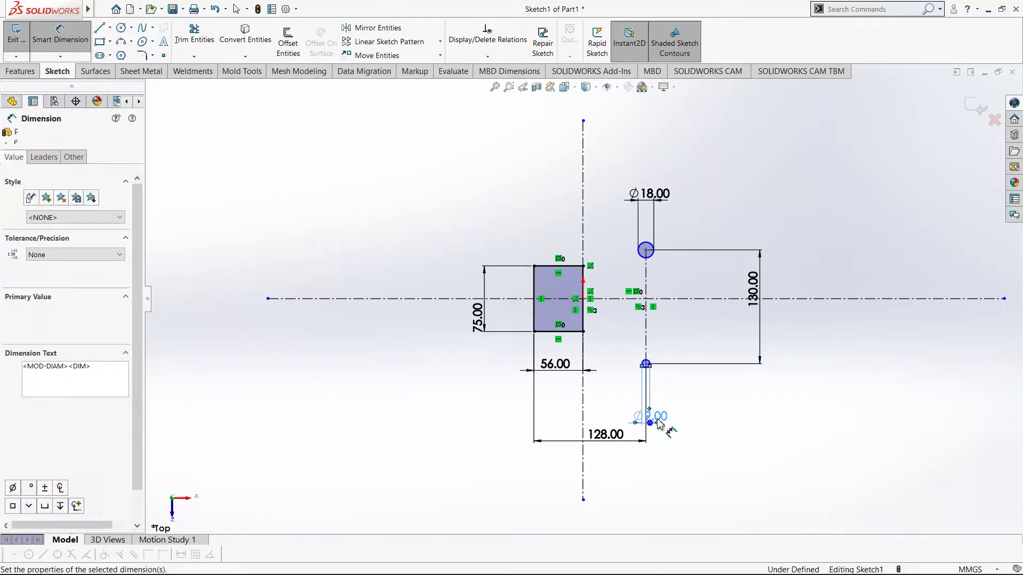
key(Return)
click(891, 429)
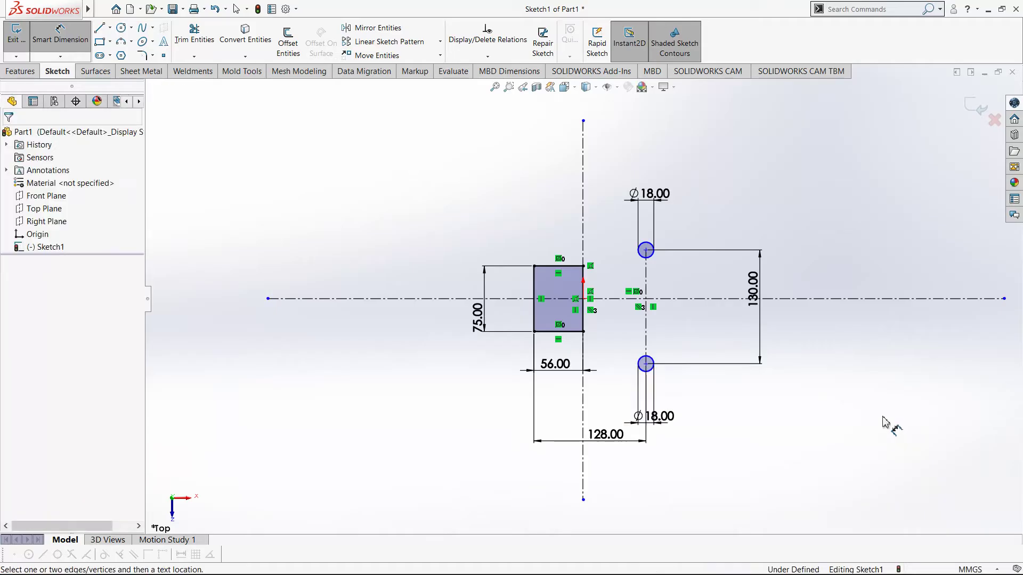
Add a Symmetric relation between both hole centres and the horizontal centerline, fully defining Sketch1.
key(Escape)
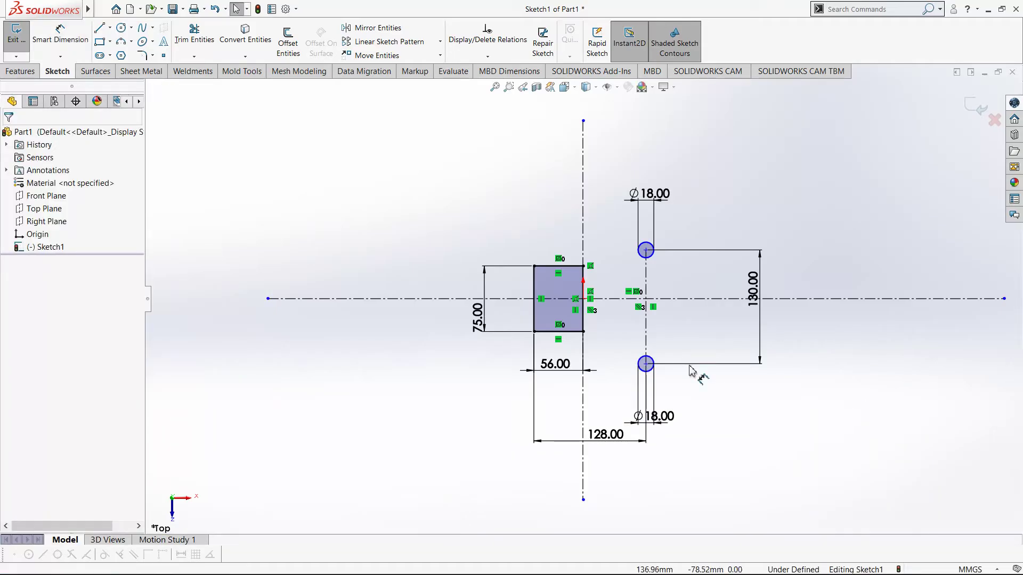
click(646, 363)
click(693, 299)
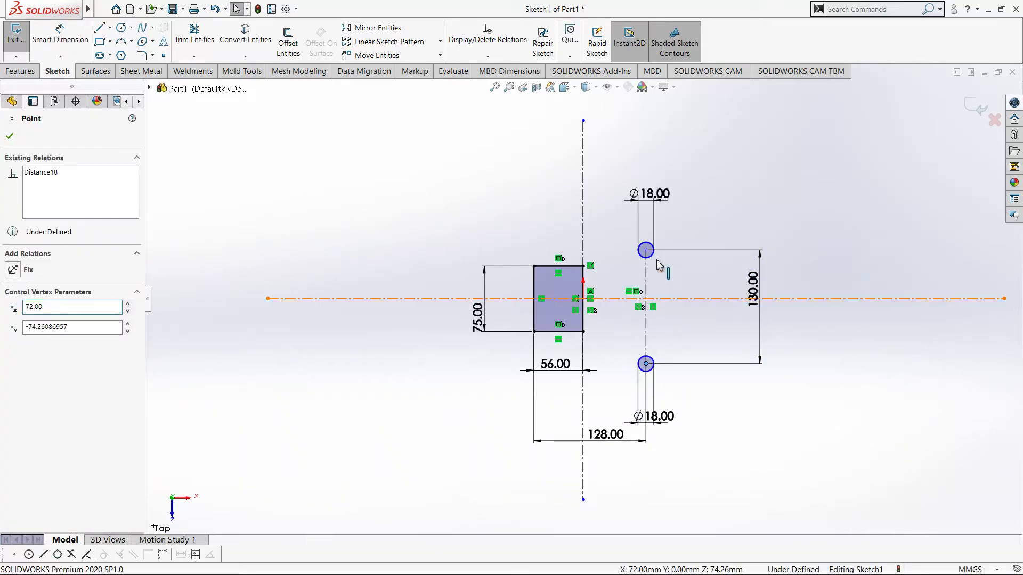
ctrl+click(646, 251)
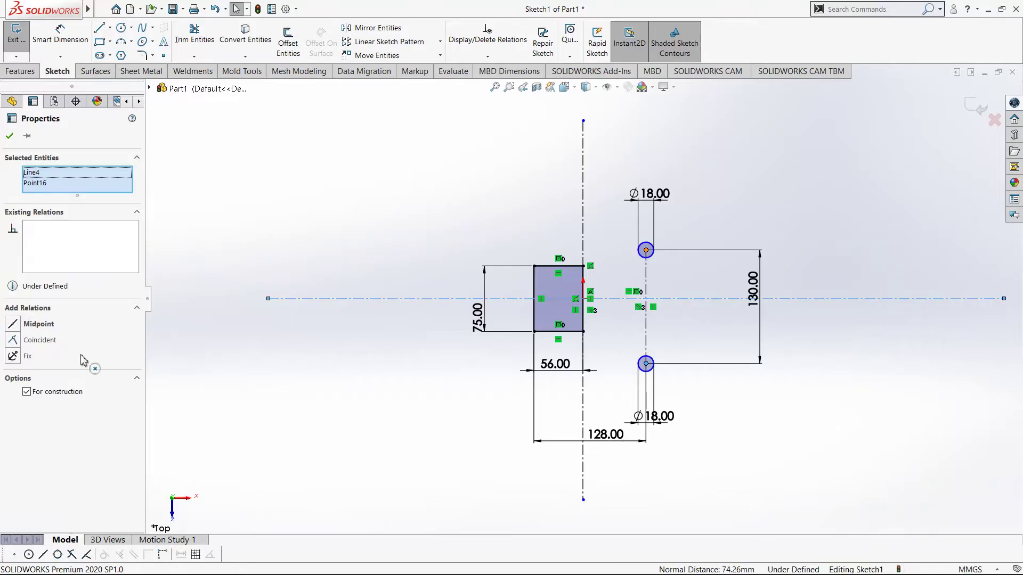
ctrl+click(645, 364)
click(13, 335)
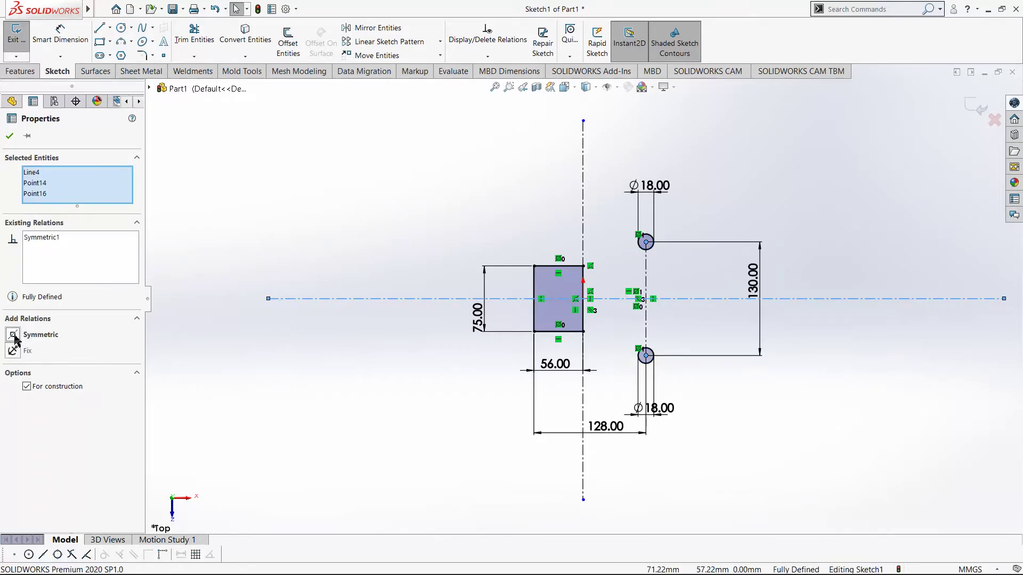
click(10, 136)
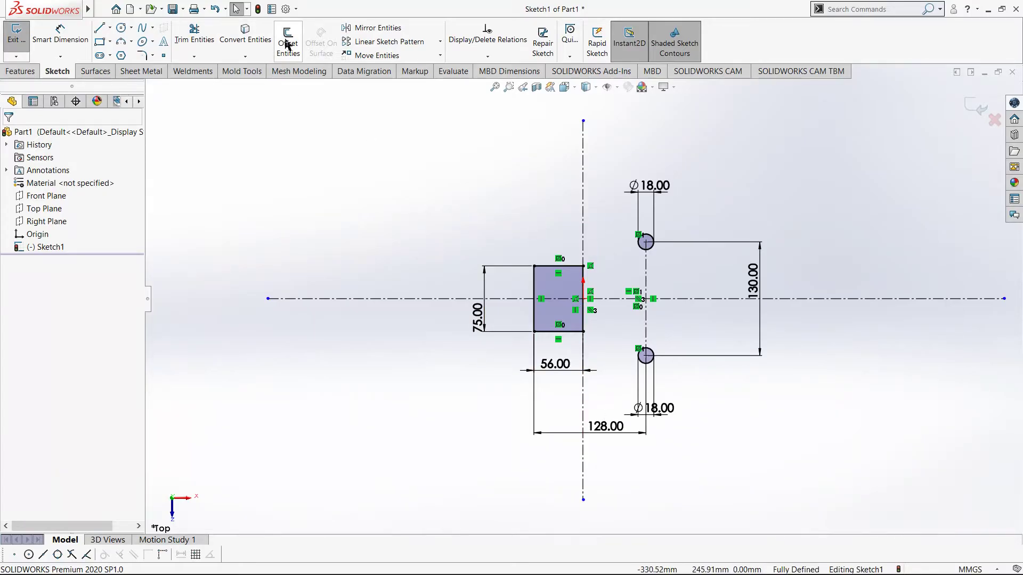
Offset the top and bottom hole circles outward by 9 mm each.
key(alt+Tab)
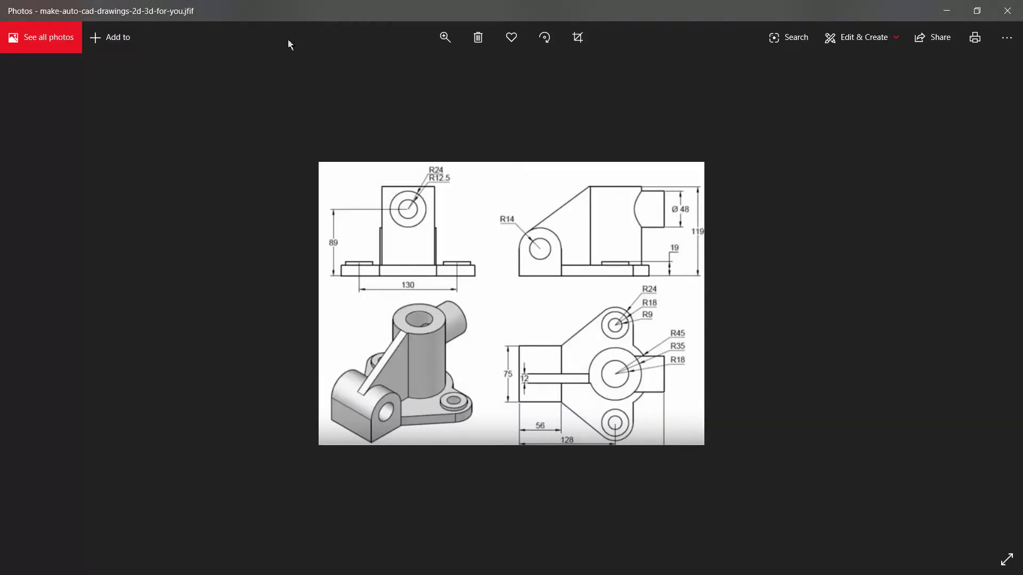
key(alt+Tab)
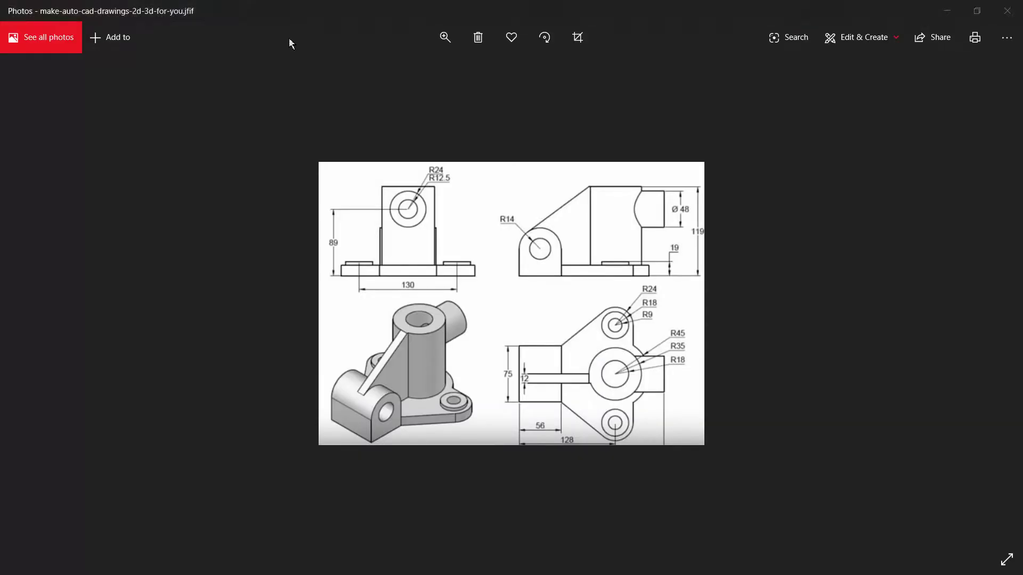
click(290, 41)
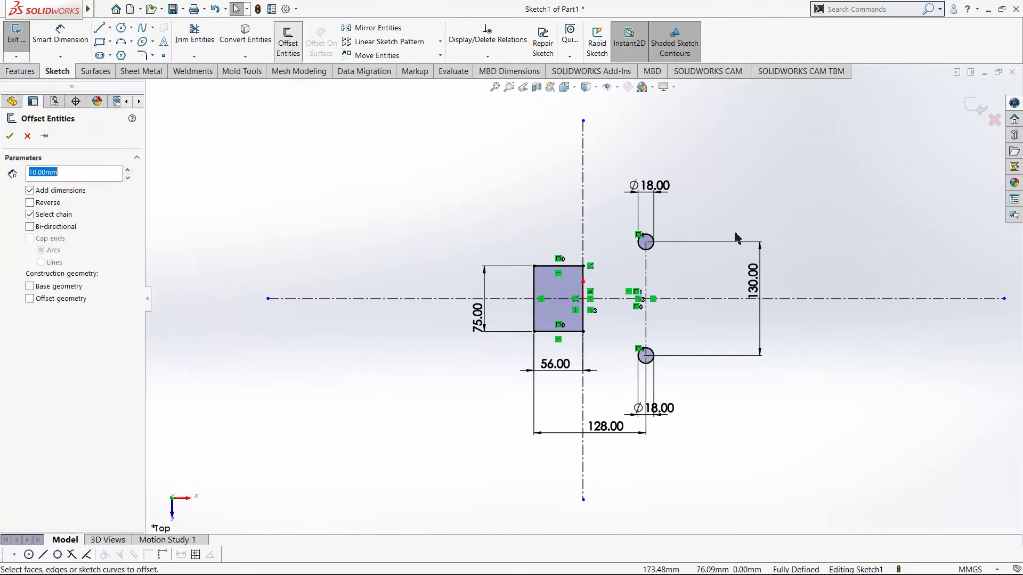
click(653, 249)
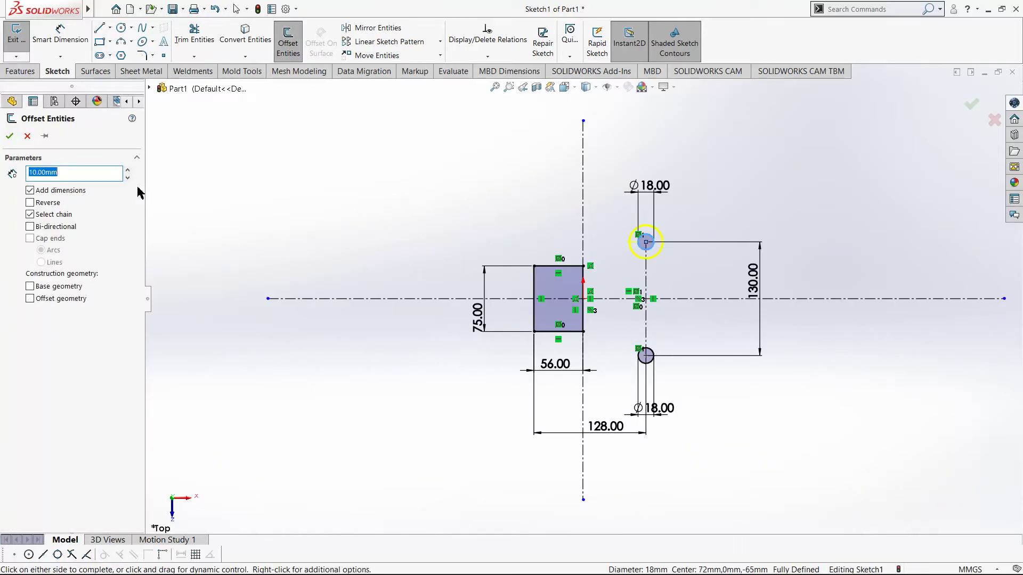
text(9)
key(Return)
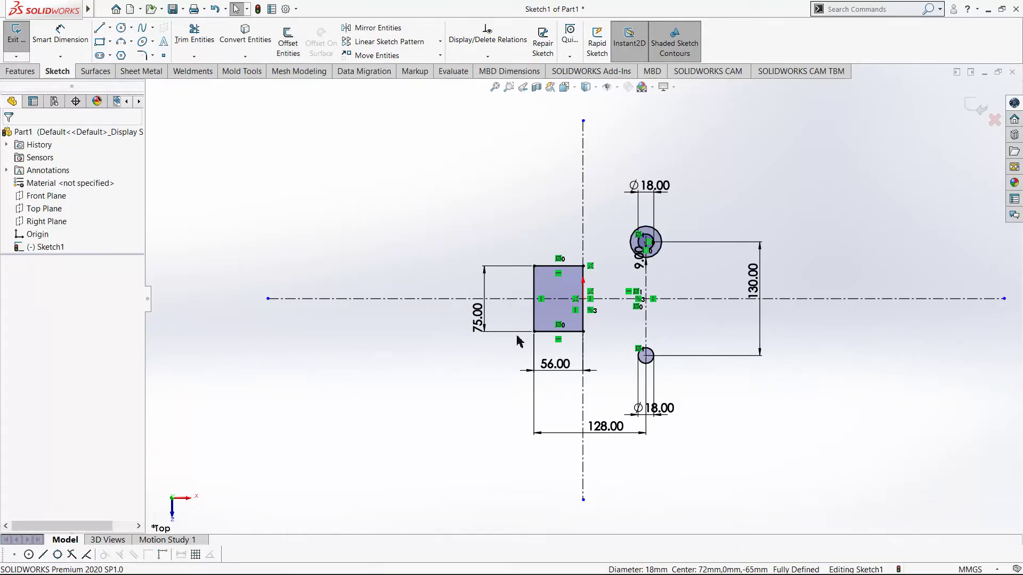
key(Return)
click(652, 365)
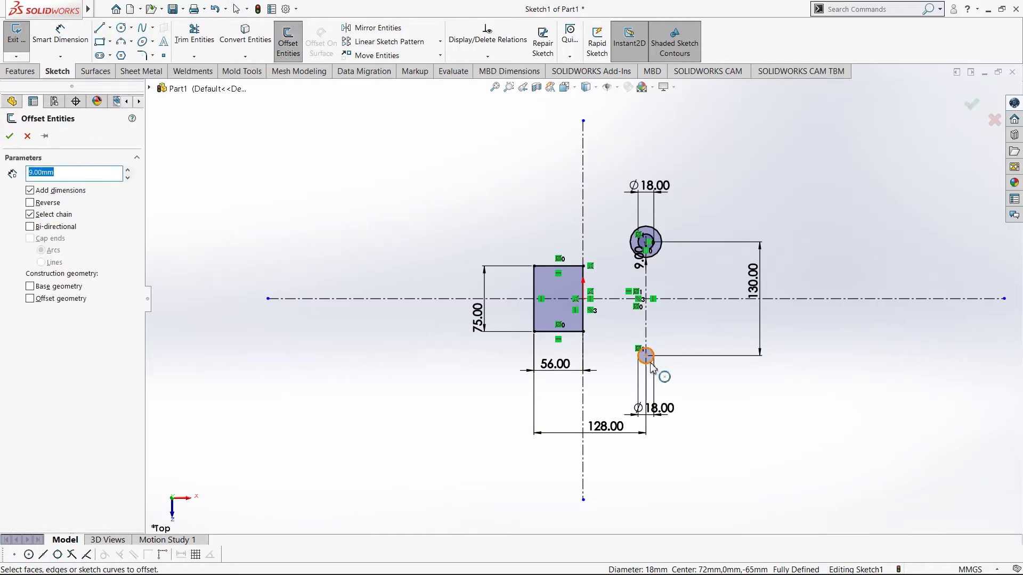
key(Return)
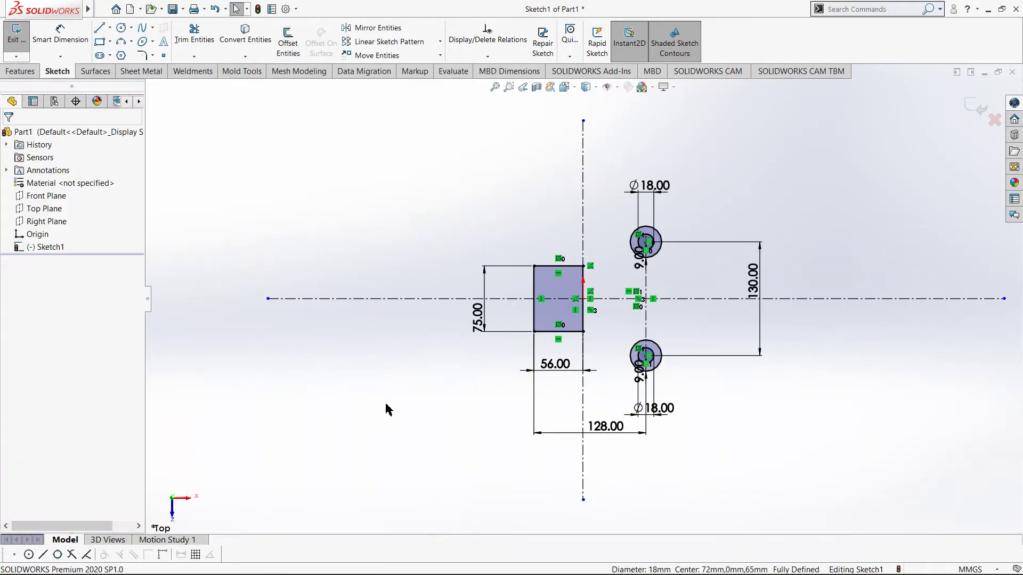
key(alt+Tab)
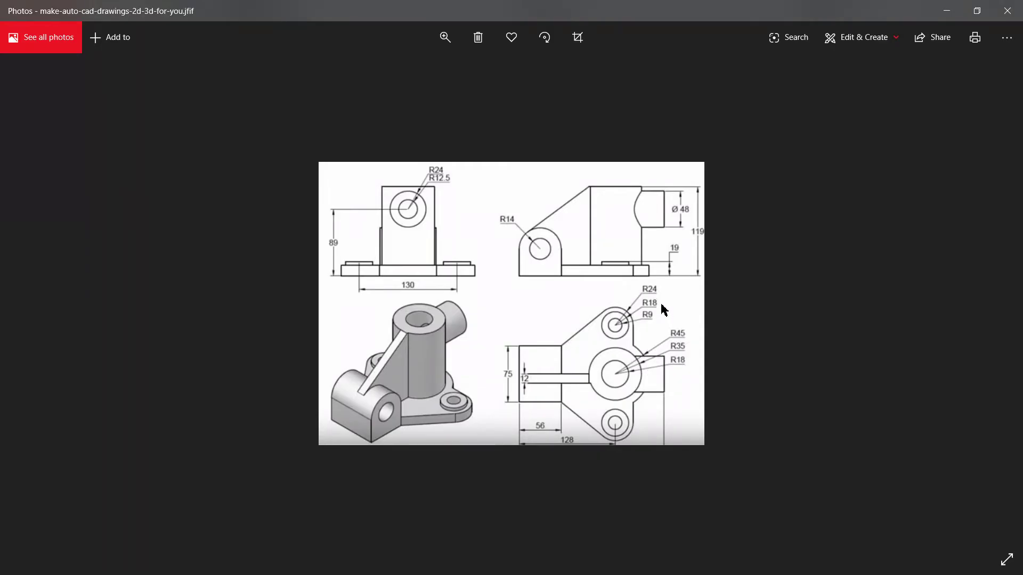
Draw a circle concentric with each hole, on the top and bottom hole centres.
key(alt+Tab)
right_drag(416, 187, 373, 155)
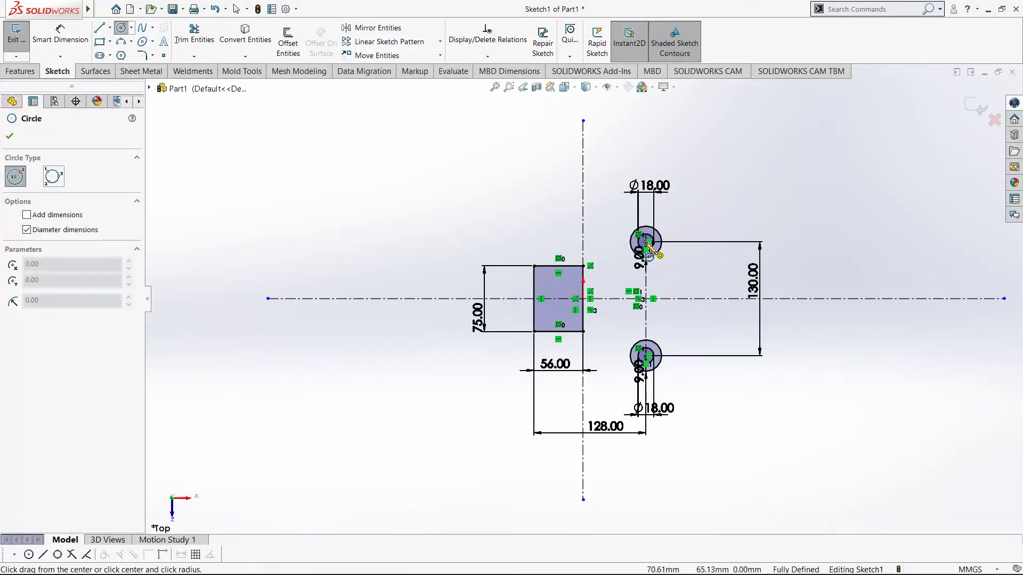
click(647, 243)
click(673, 259)
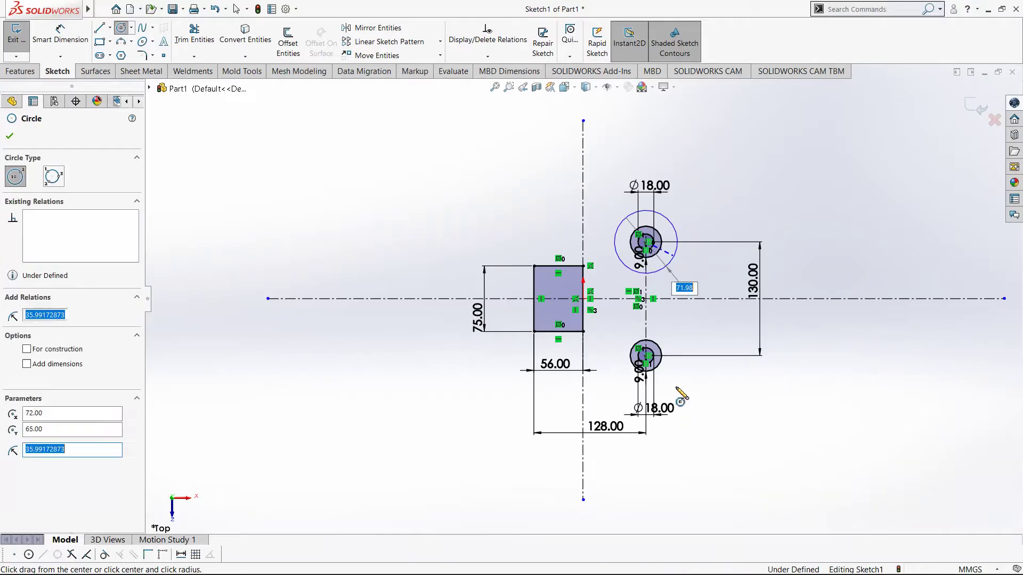
click(646, 355)
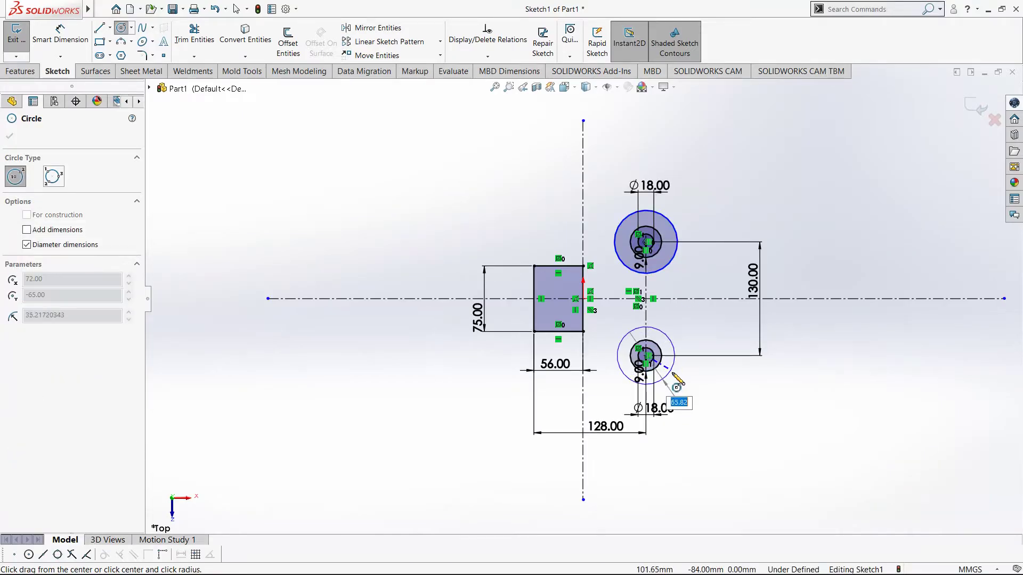
click(678, 381)
Dimension both new boss circles to Ø48 (entered as 24*2 and 48).
right_drag(664, 383, 692, 376)
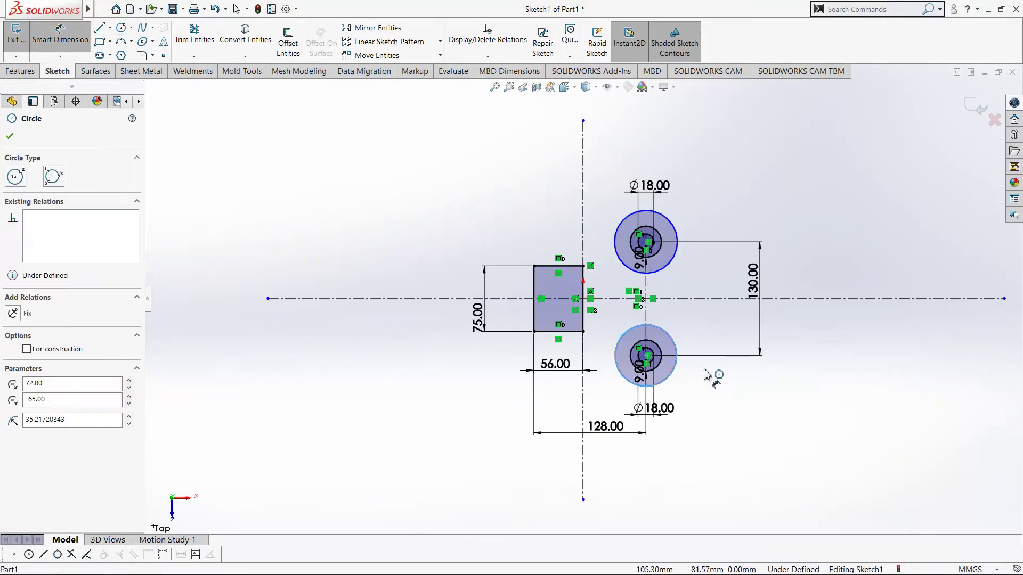
key(alt+Tab)
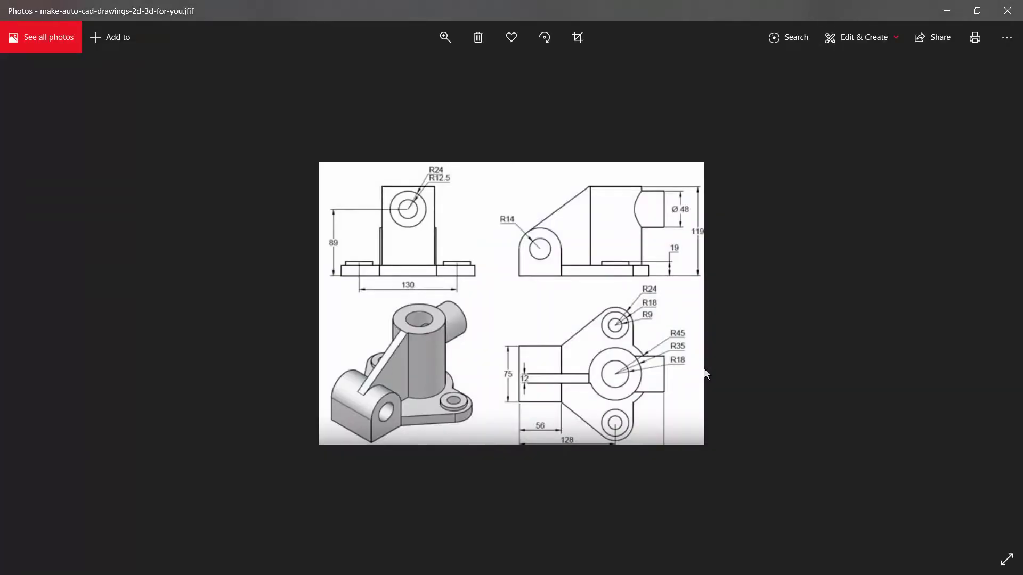
key(alt+Tab)
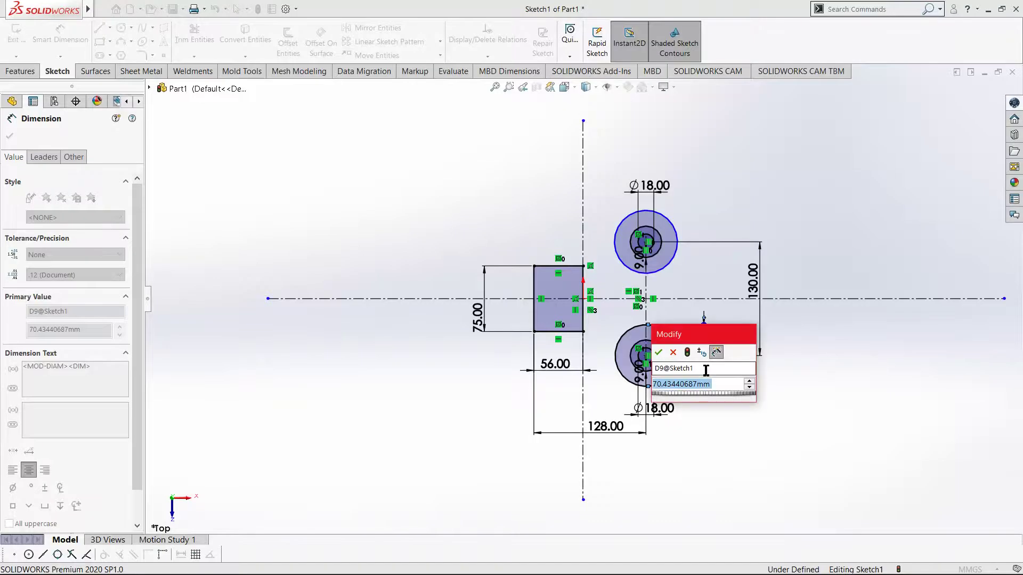
text(24*2)
key(Return)
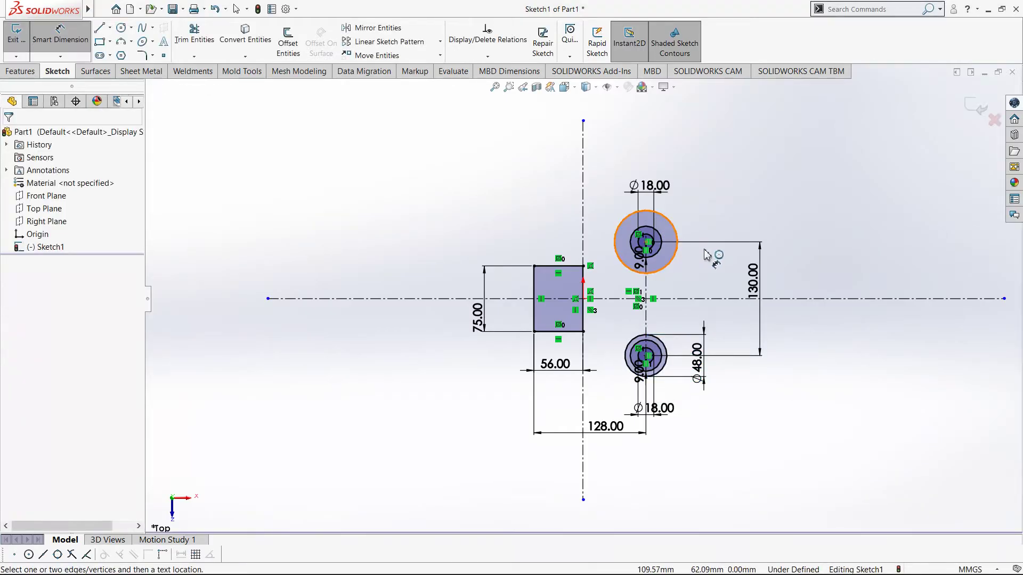
click(680, 250)
click(712, 255)
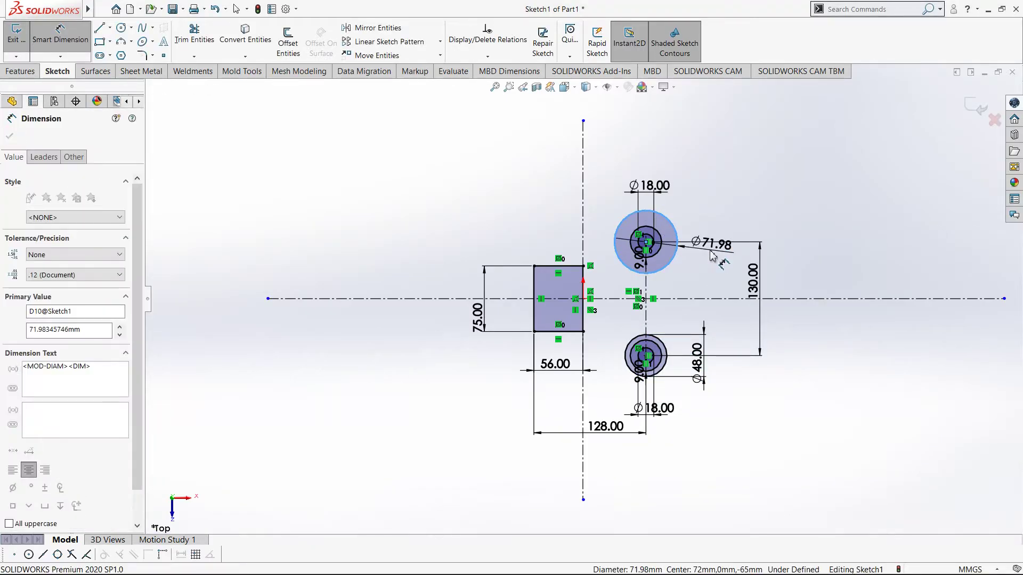
text(48)
key(Return)
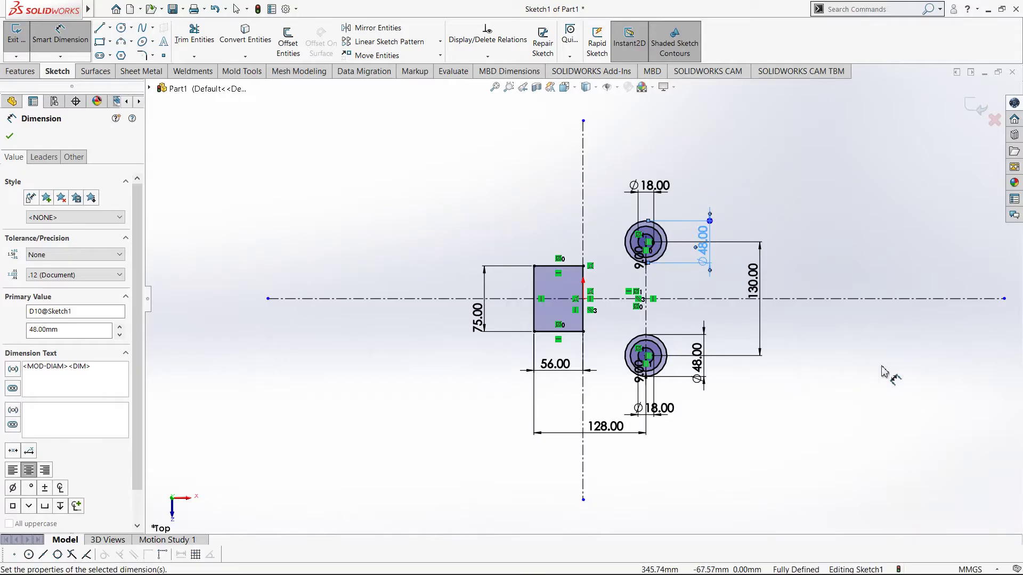
click(881, 377)
key(alt+Tab)
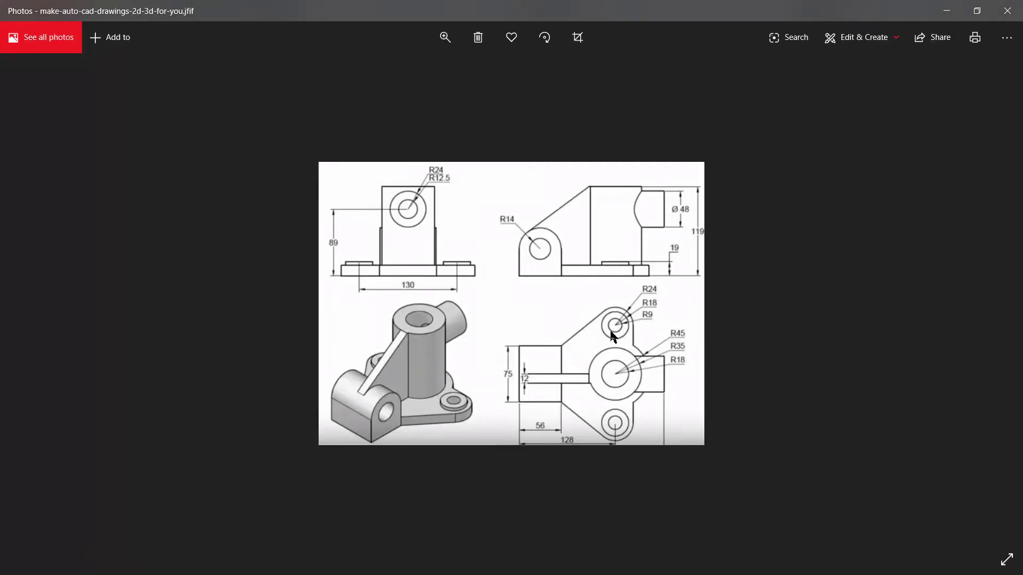
key(alt+Tab)
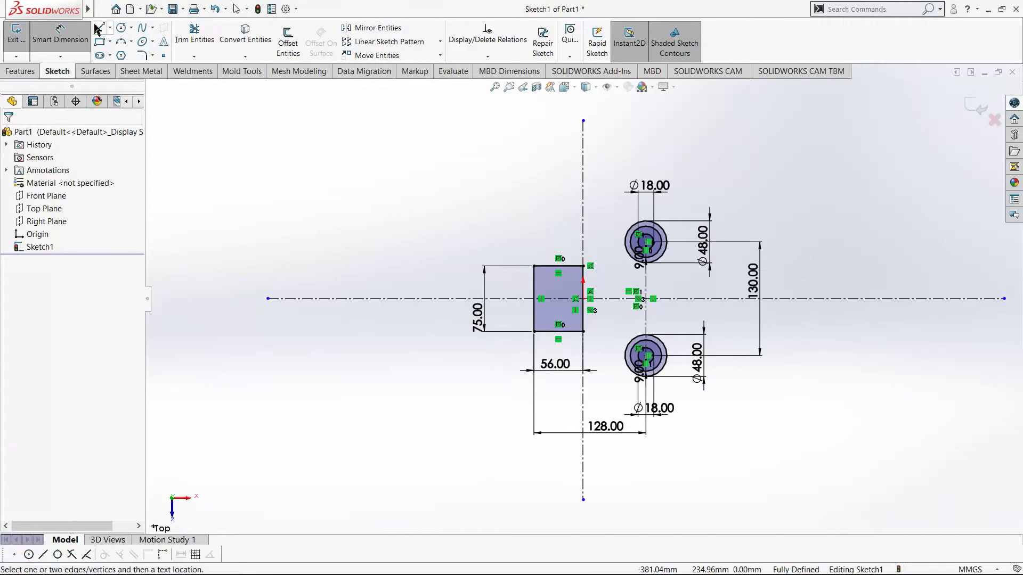
Compare the sketch with the reference drawing's top view, then get ready to draw straight lines.
key(alt+Tab)
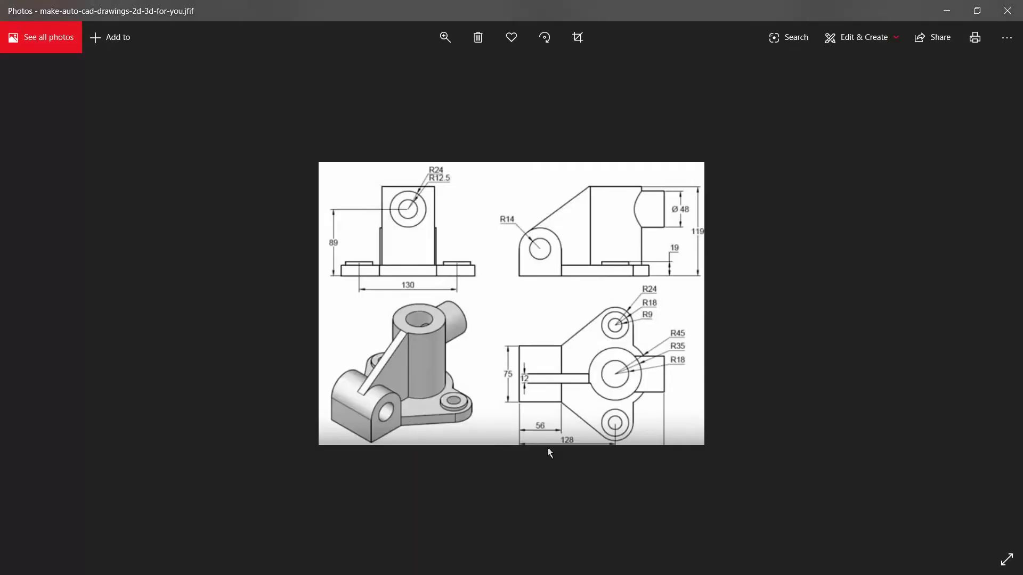
key(alt+Tab)
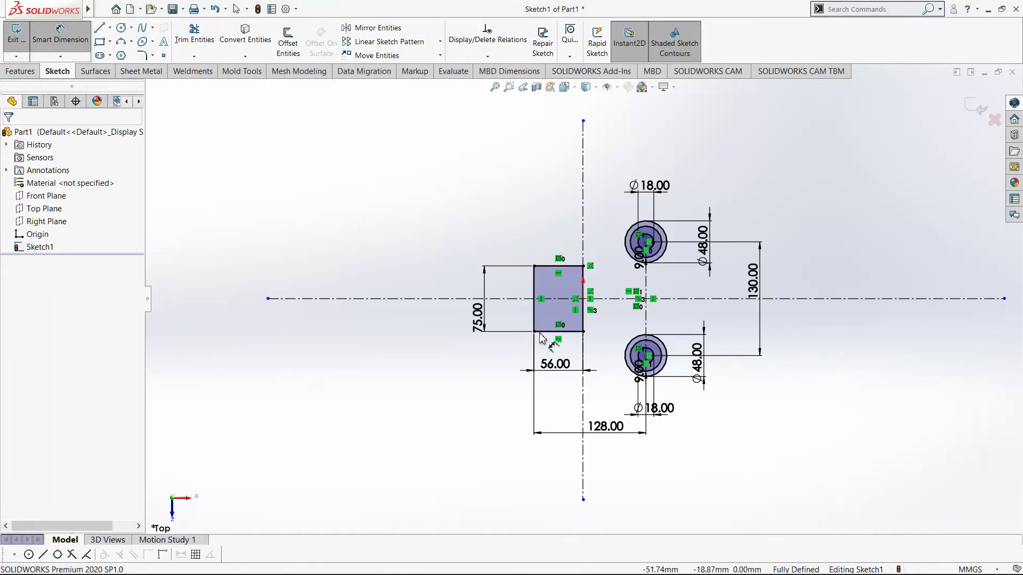
key(alt+Tab)
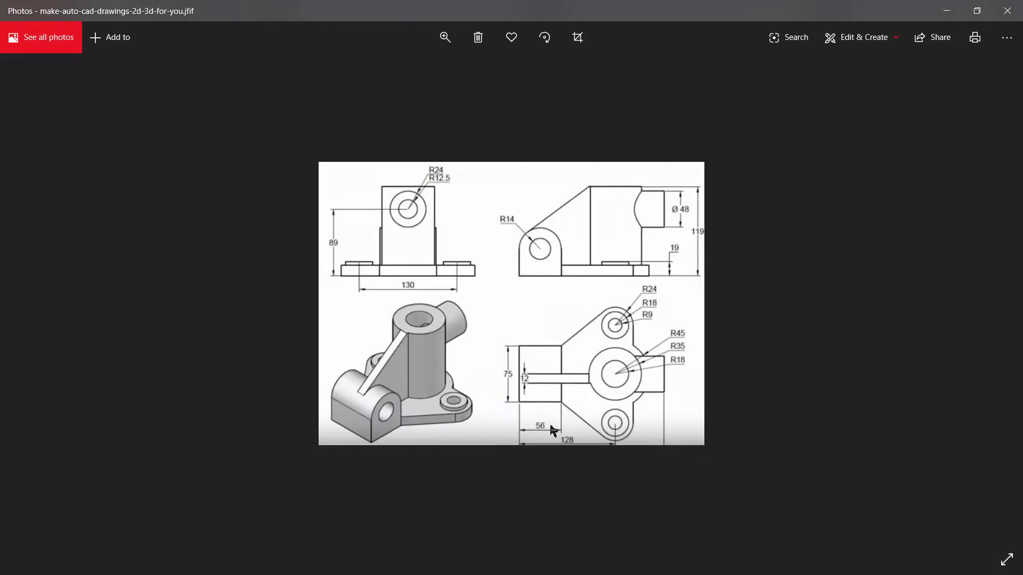
key(alt+Tab)
key(alt+Tab)
key(alt+Tab)
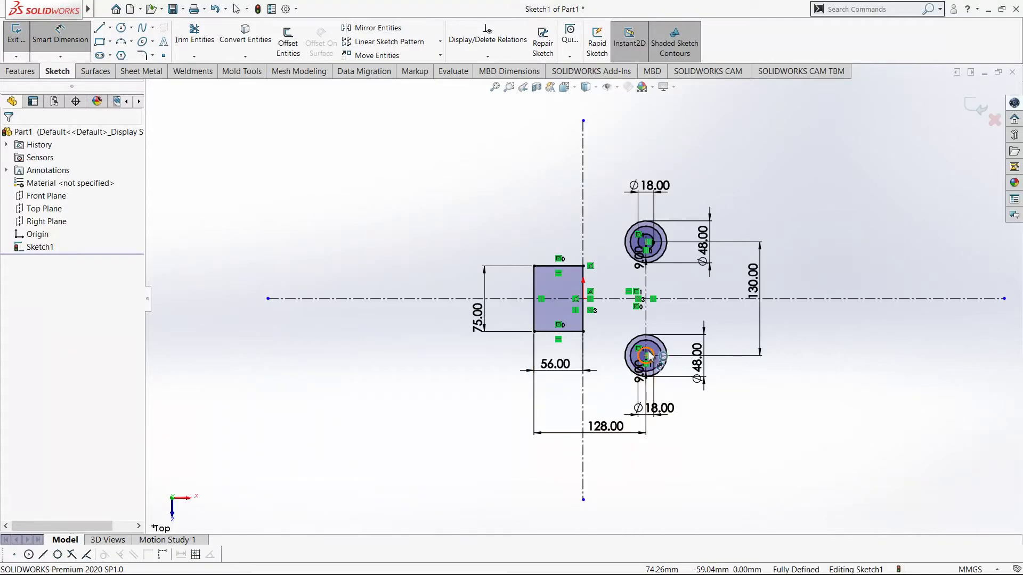
key(alt+Tab)
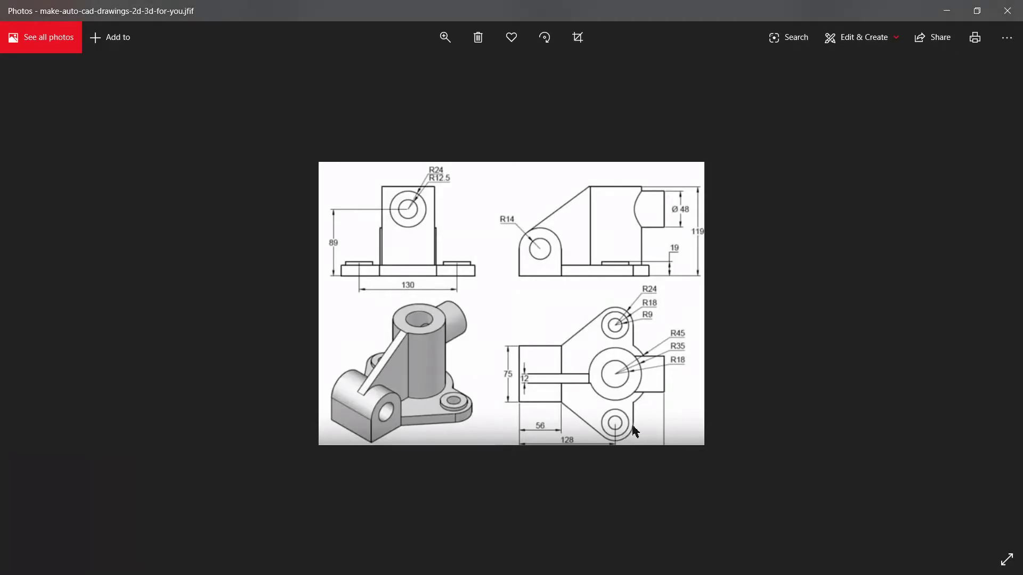
key(alt+Tab)
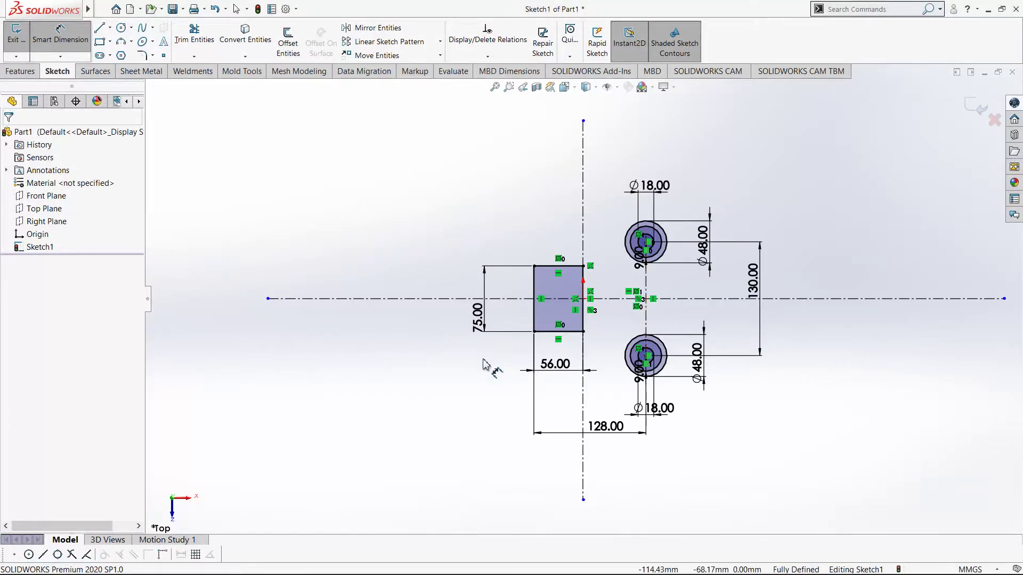
key(alt+Tab)
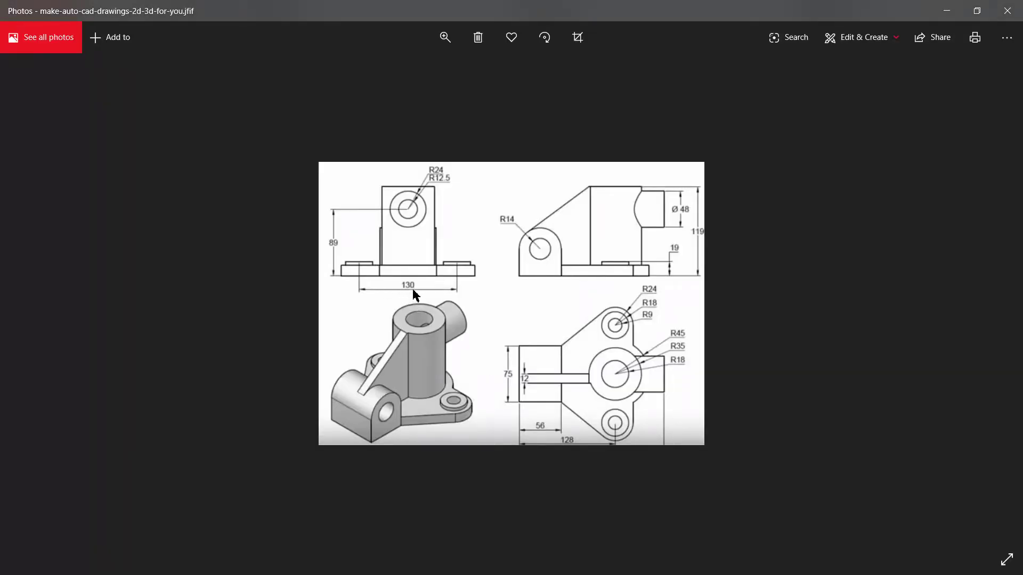
key(alt+Tab)
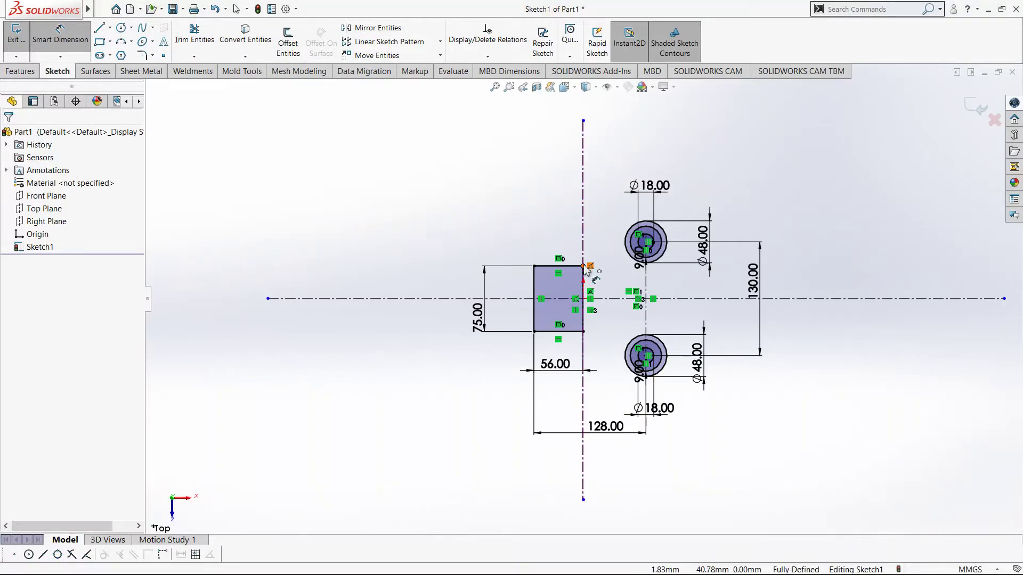
right_drag(486, 189, 420, 187)
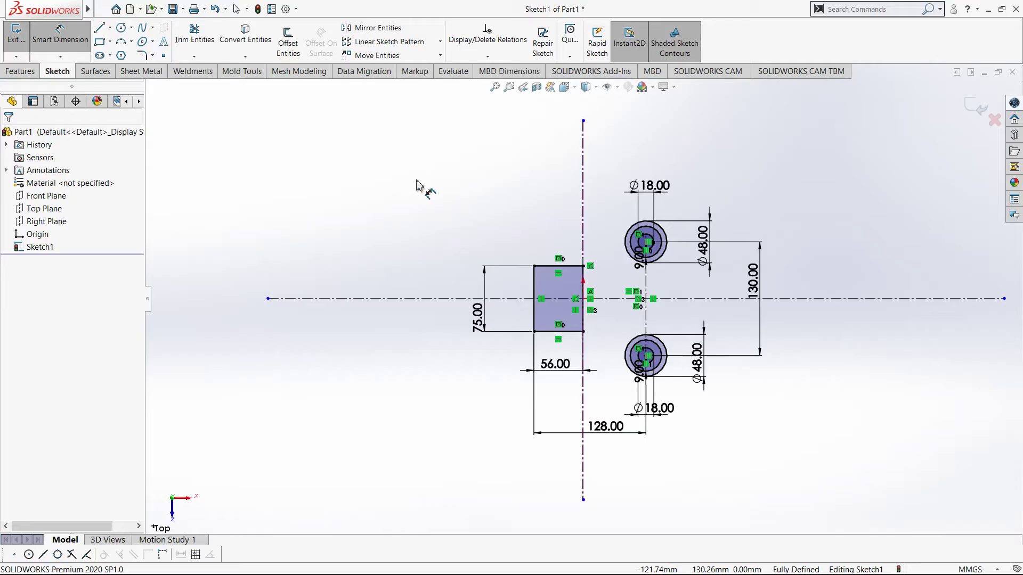
Draw lines from the rectangle's top-right and bottom-right corners tangent to the upper and lower boss circles.
click(582, 266)
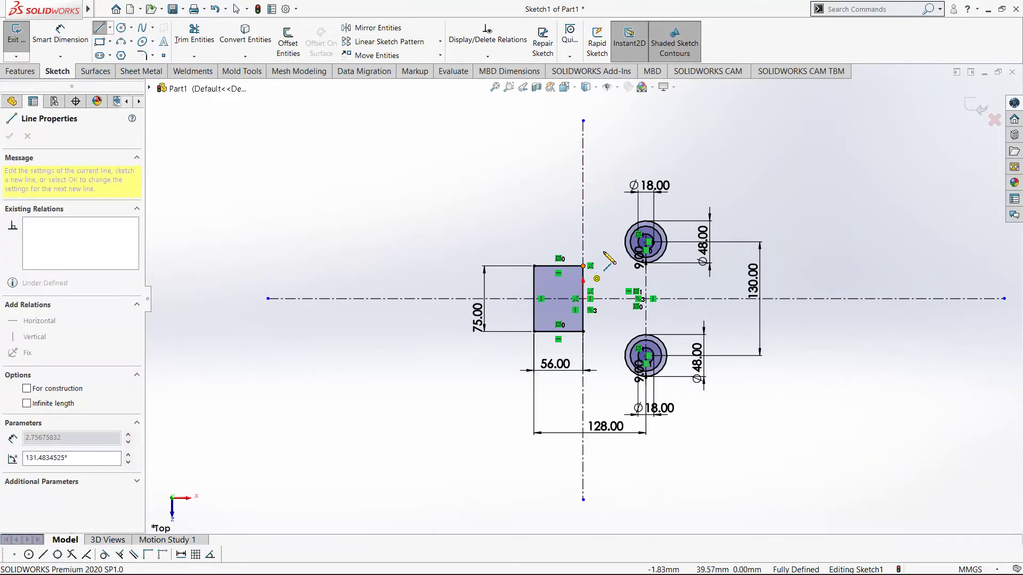
double_click(639, 228)
key(Escape)
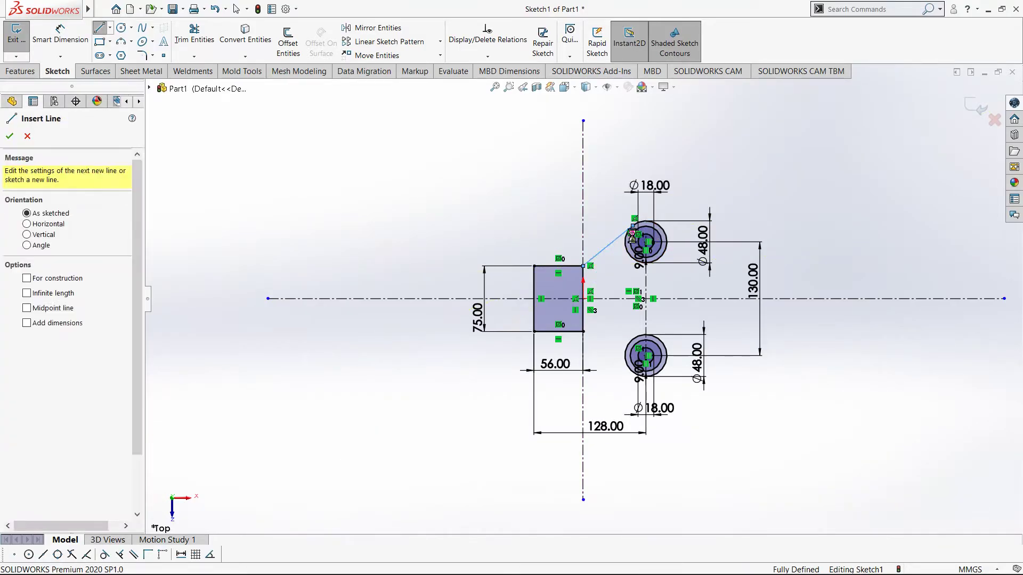
key(Escape)
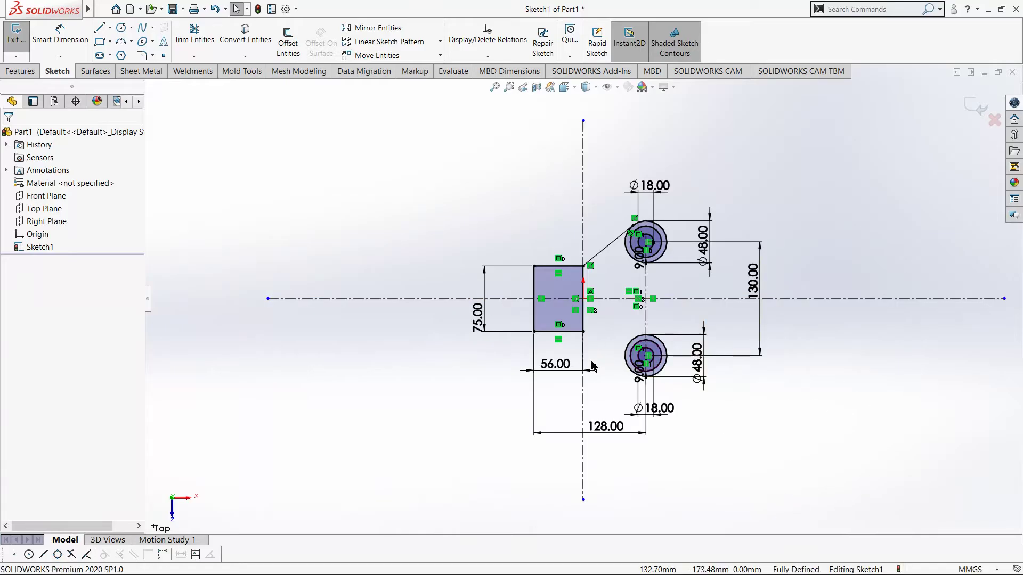
right_drag(652, 346, 586, 344)
click(582, 332)
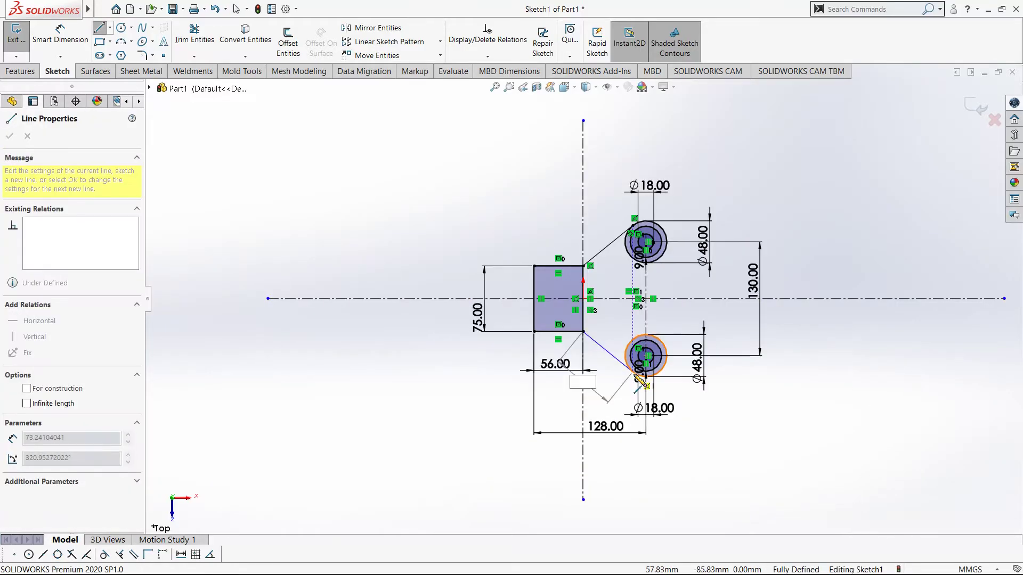
double_click(639, 379)
key(Escape)
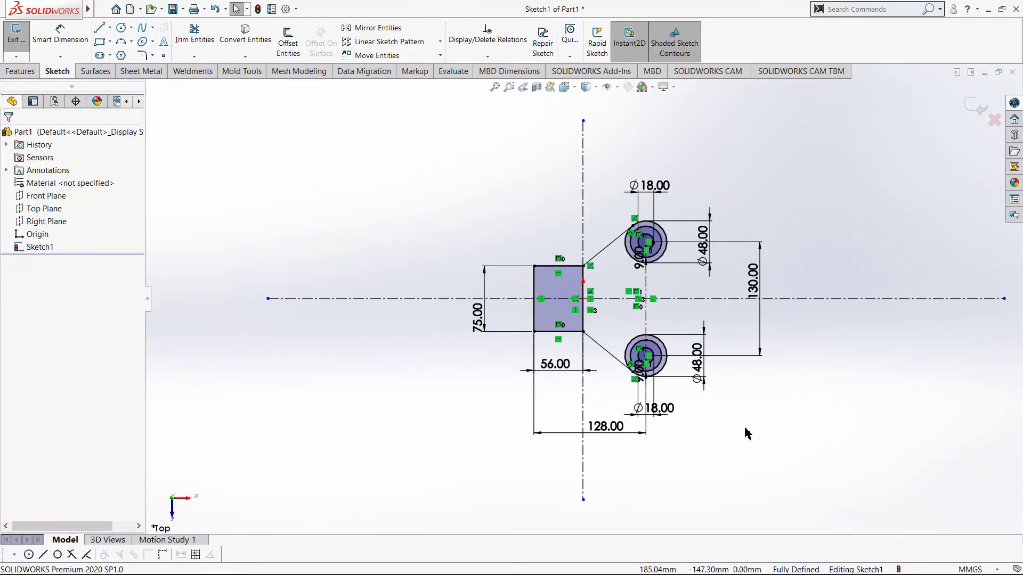
scroll(648, 296, down, 3)
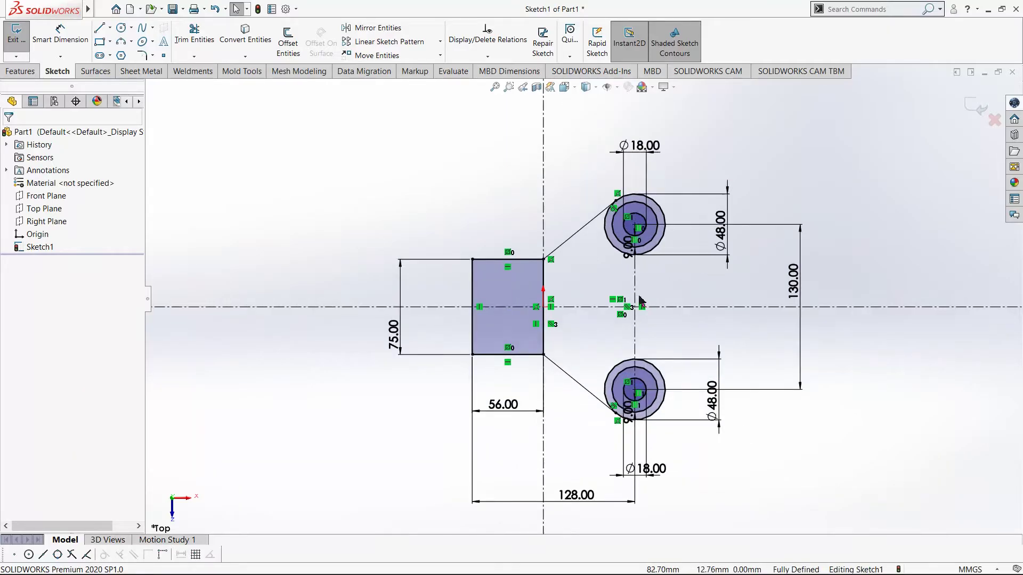
key(alt+Tab)
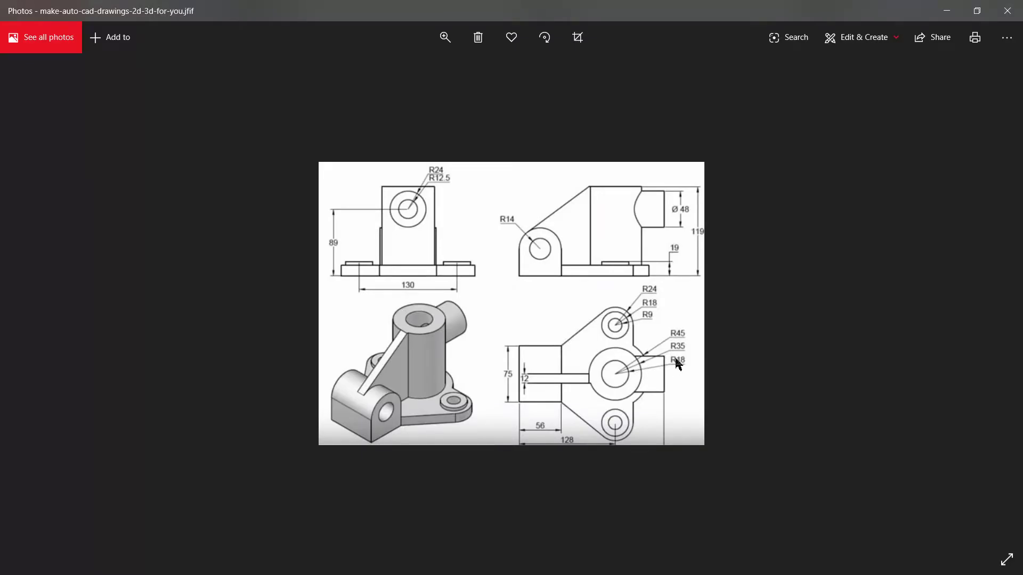
key(alt+Tab)
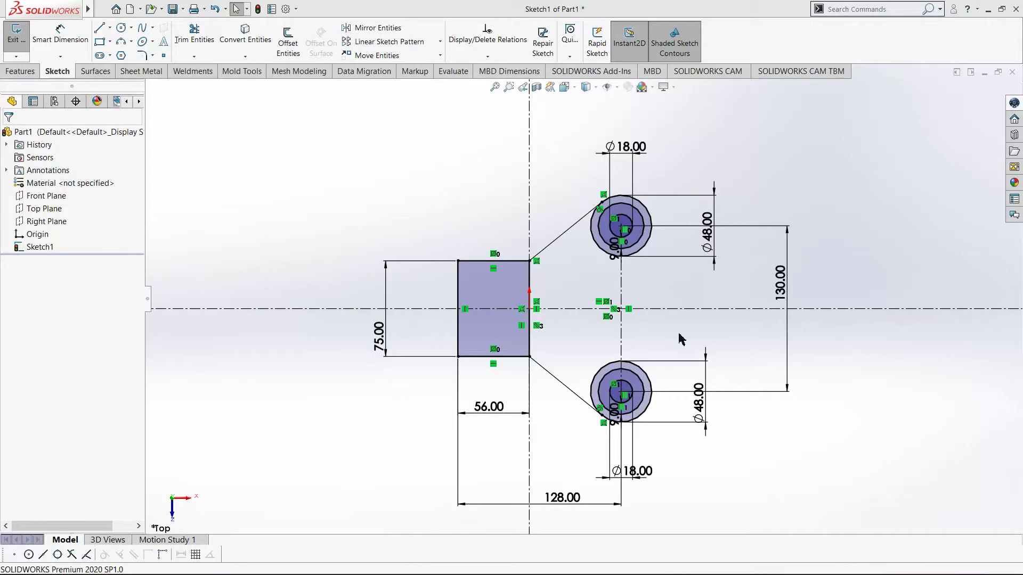
Draw a circle centred on the centreline between the bosses and dimension it Ø90.
key(c)
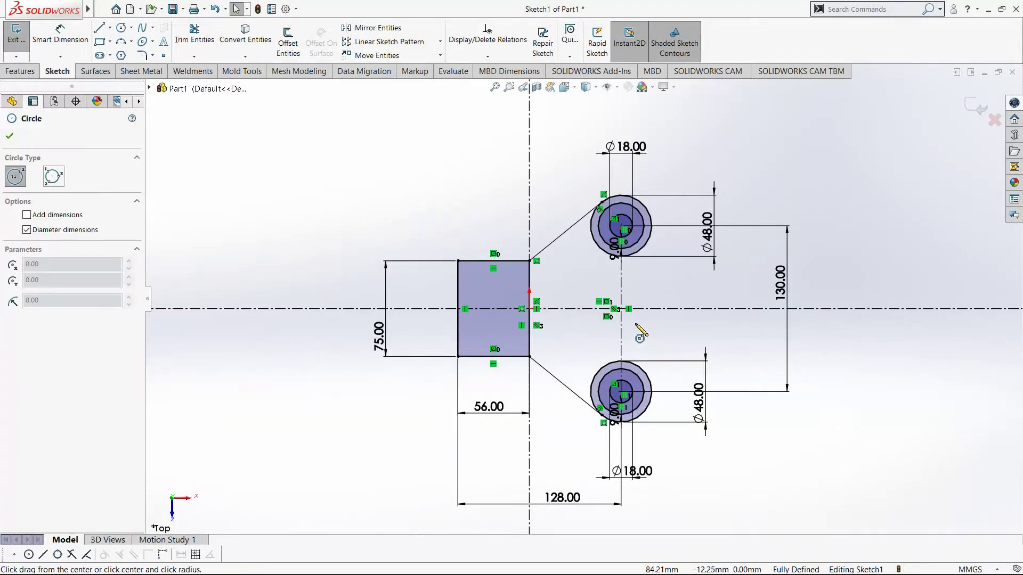
click(621, 308)
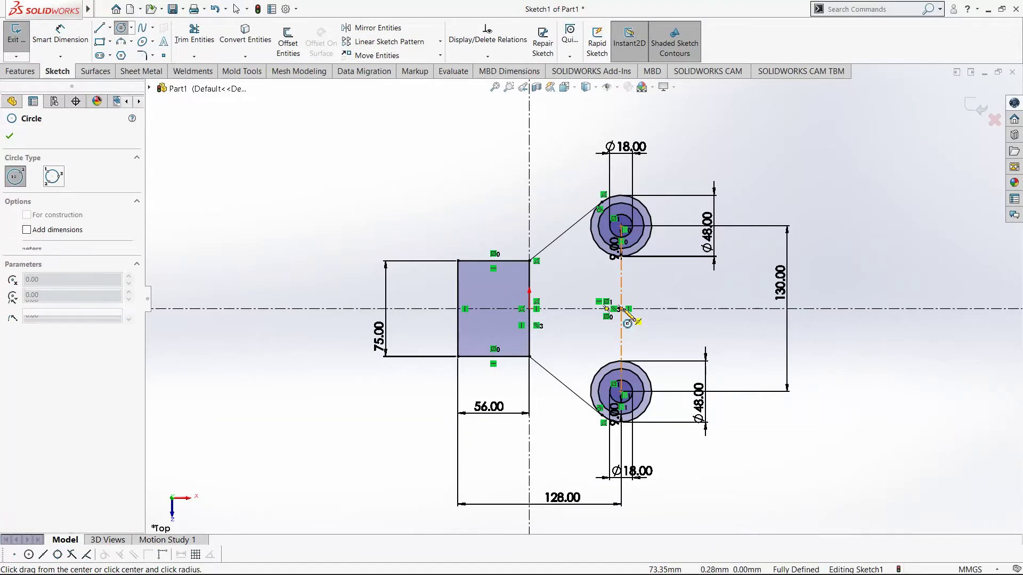
click(672, 336)
key(d)
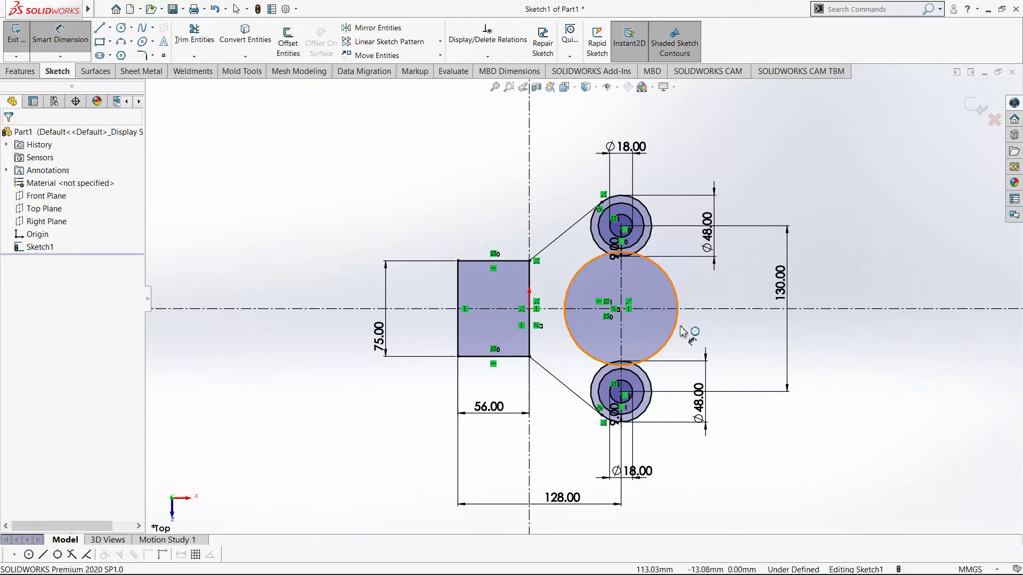
click(676, 328)
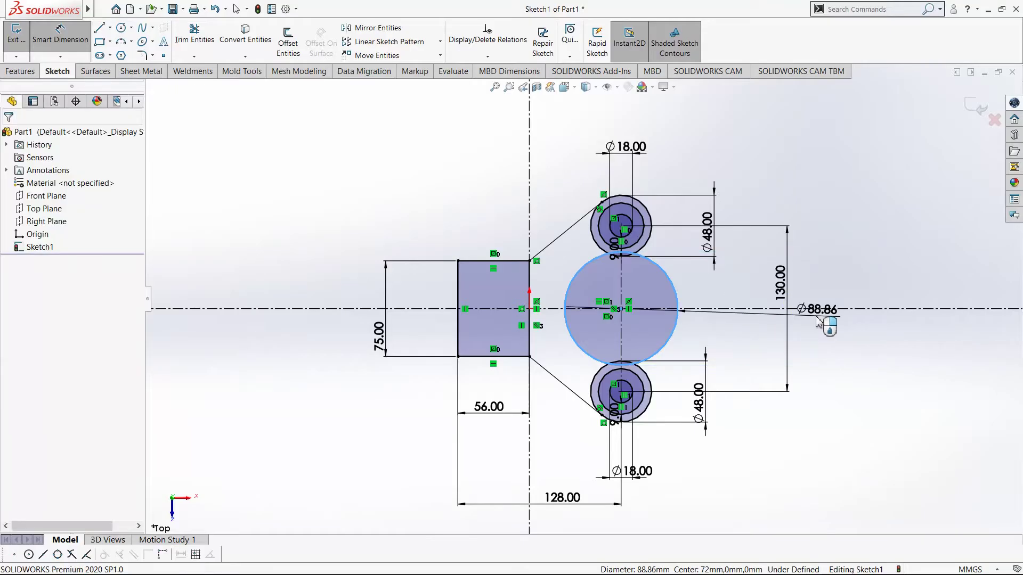
click(817, 321)
text(90)
key(Return)
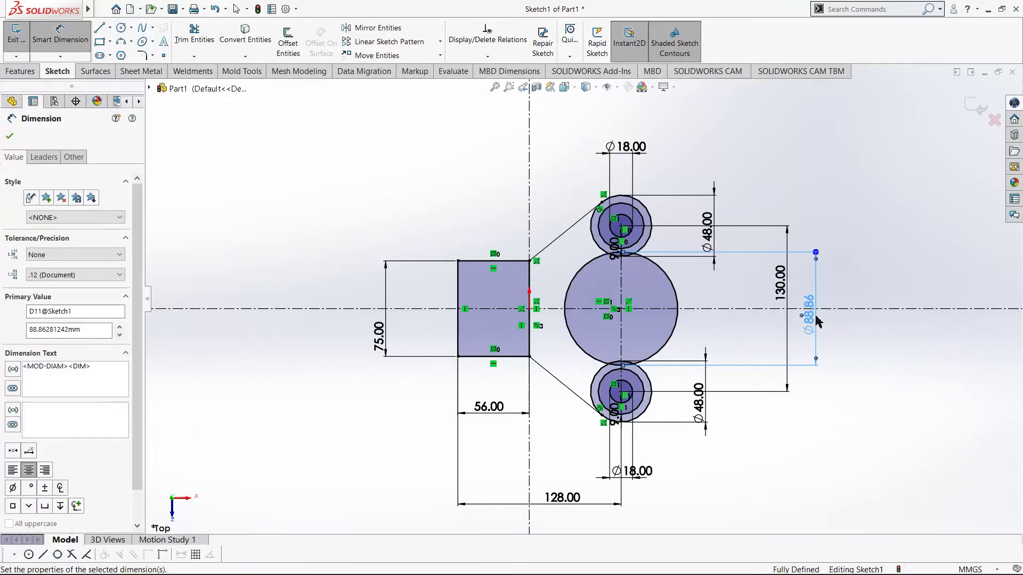
Delete the upper boss's 9.00 dimension.
click(870, 456)
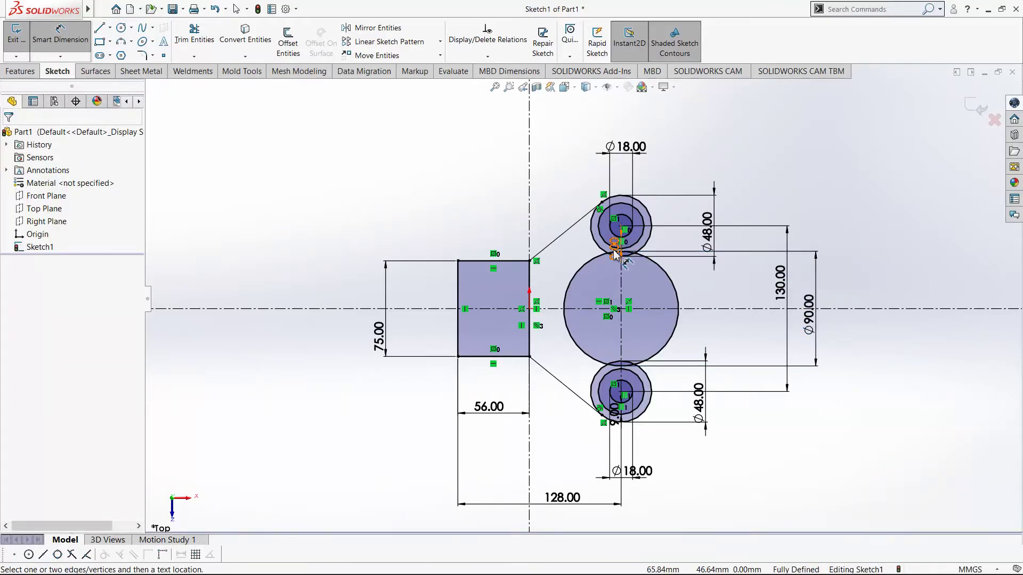
drag(614, 241, 689, 274)
key(Delete)
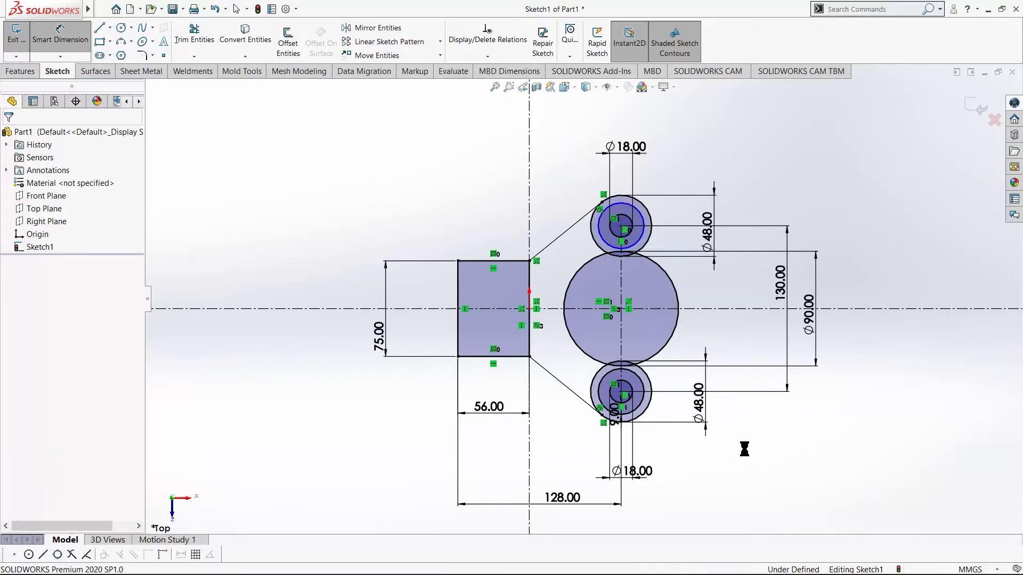
Delete the lower boss's 9.00 dimension and recheck the reference drawing.
drag(640, 432, 773, 486)
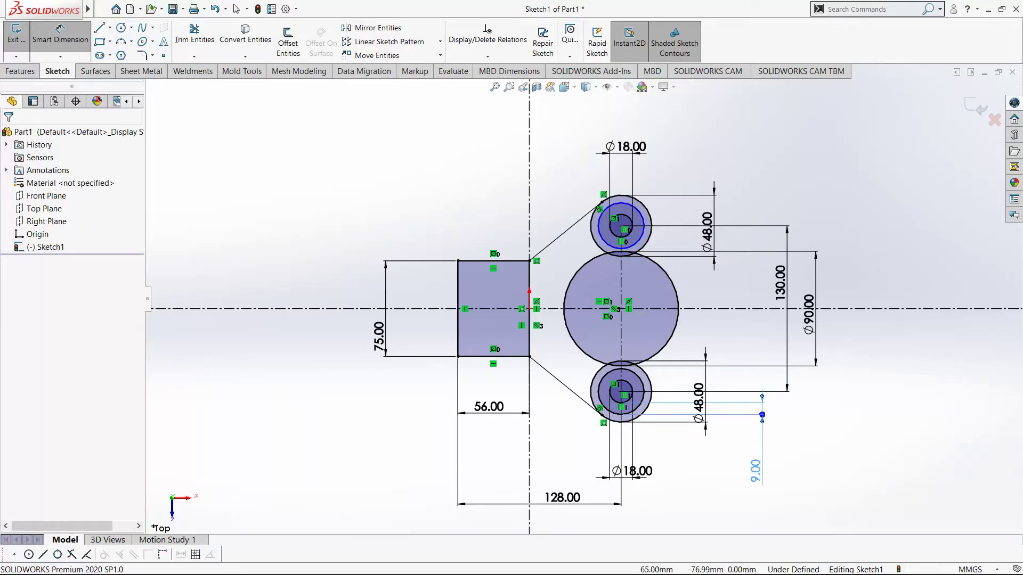
key(Delete)
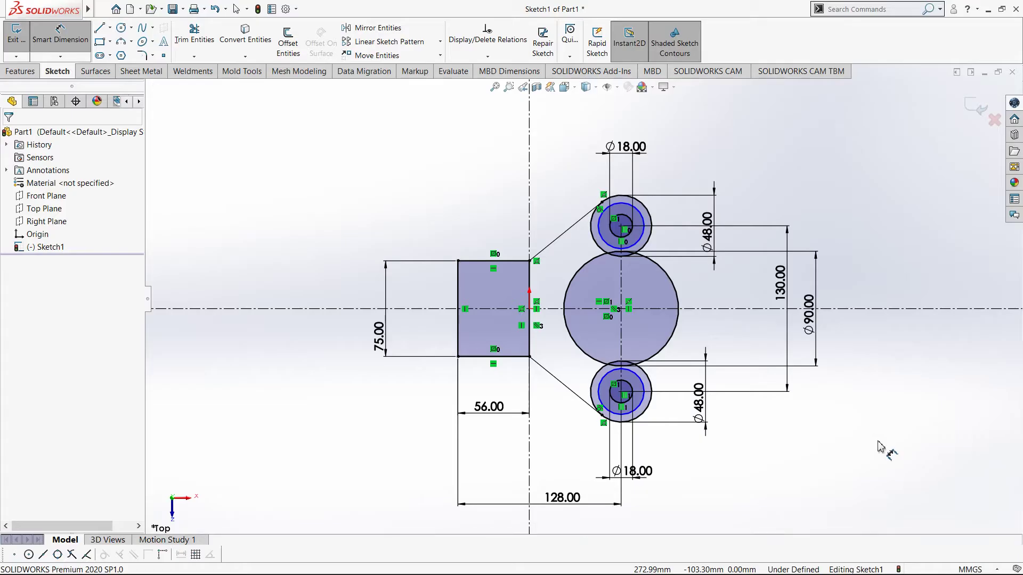
key(alt+Tab)
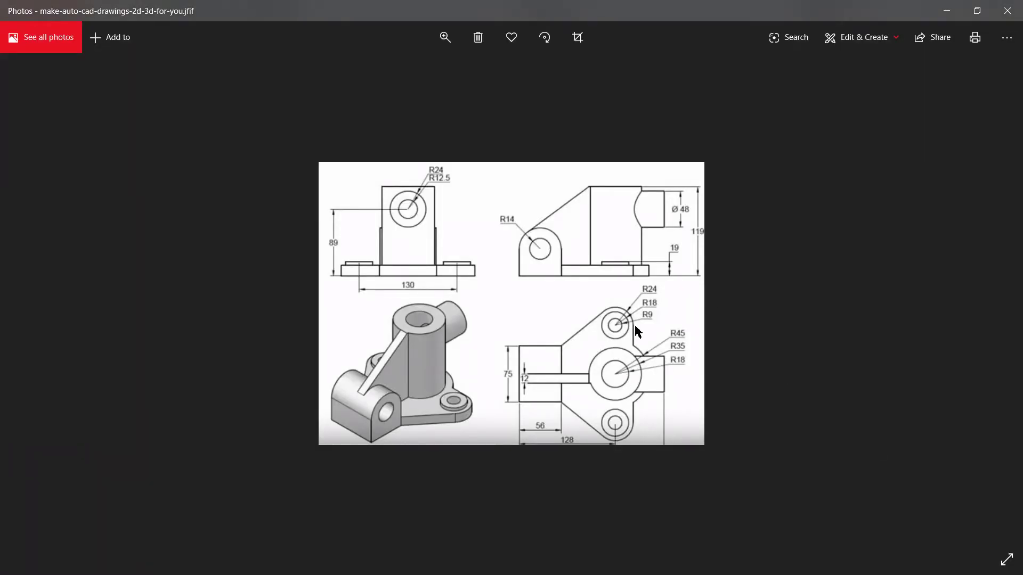
key(alt+Tab)
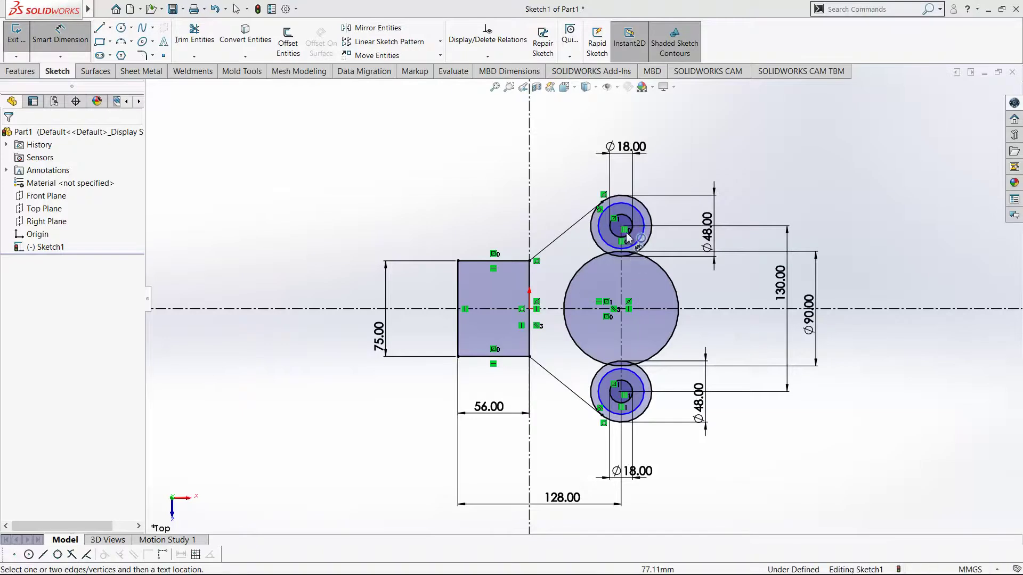
Cancel the pending diameter dimension on the upper boss's middle circle and view the reference side view.
click(645, 211)
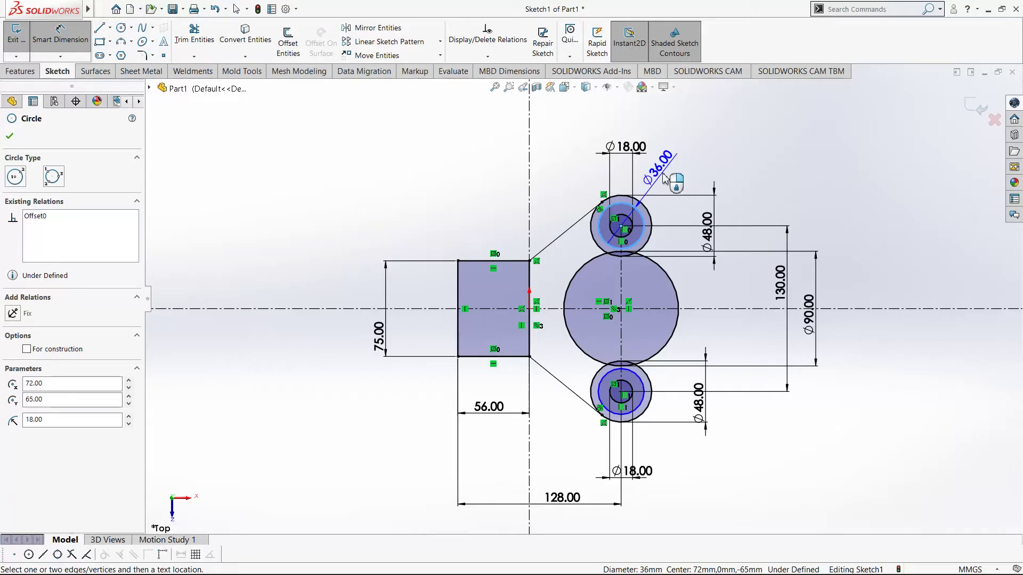
key(Escape)
key(Escape)
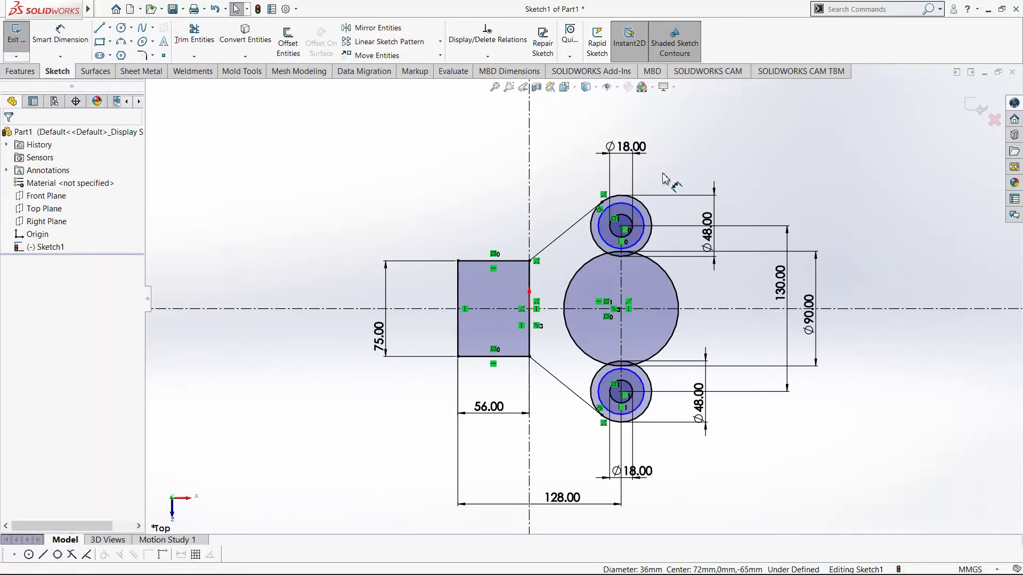
key(alt+Tab)
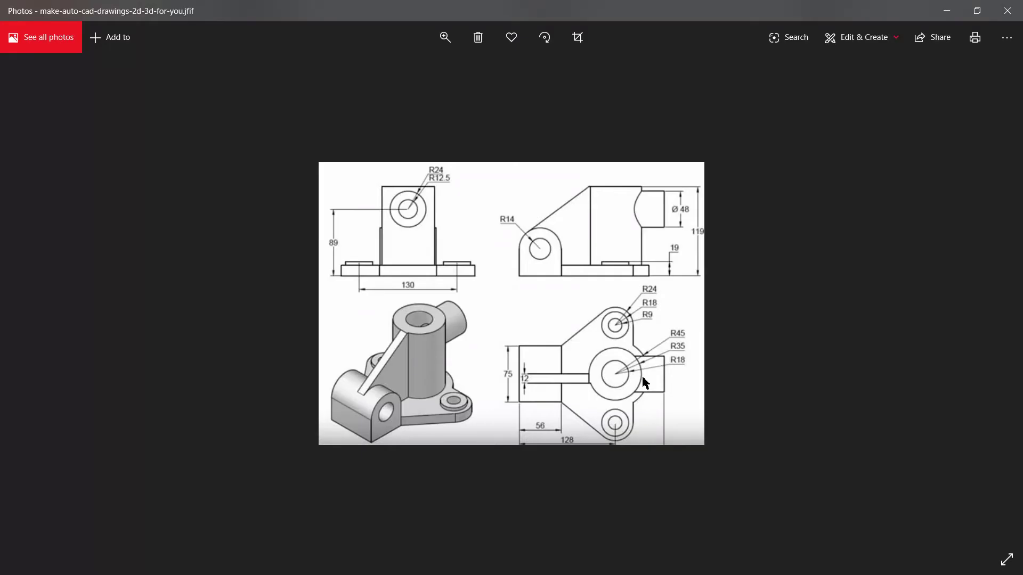
Draw vertical lines from the upper and lower bosses' right sides to the large circle.
key(alt+Tab)
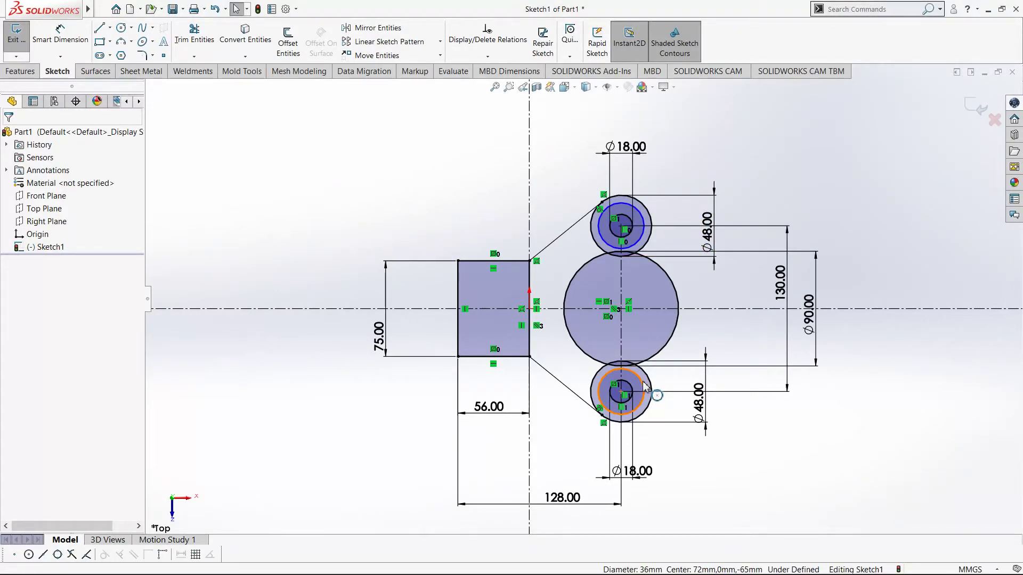
key(alt+Tab)
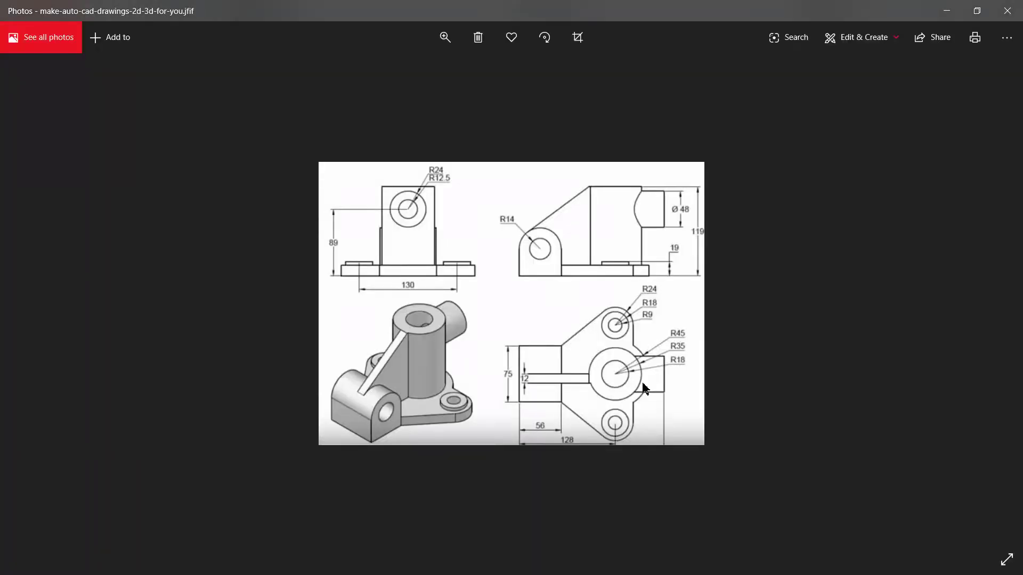
key(alt+Tab)
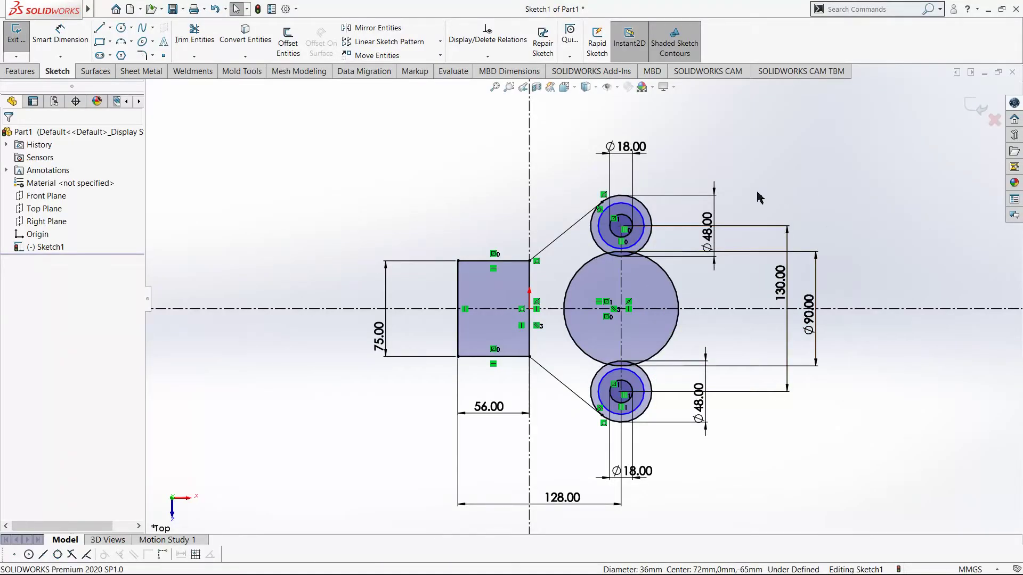
key(l)
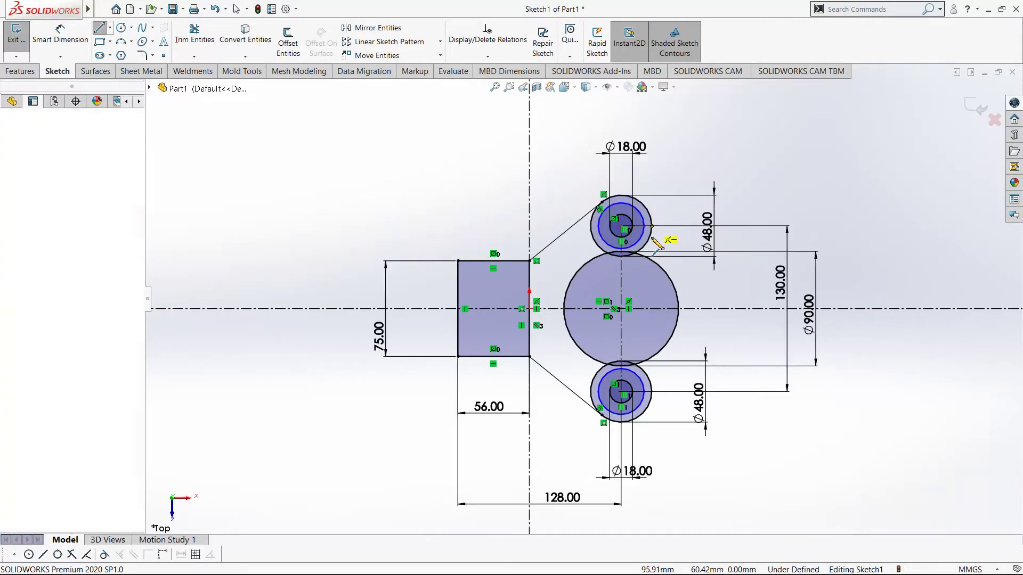
click(652, 227)
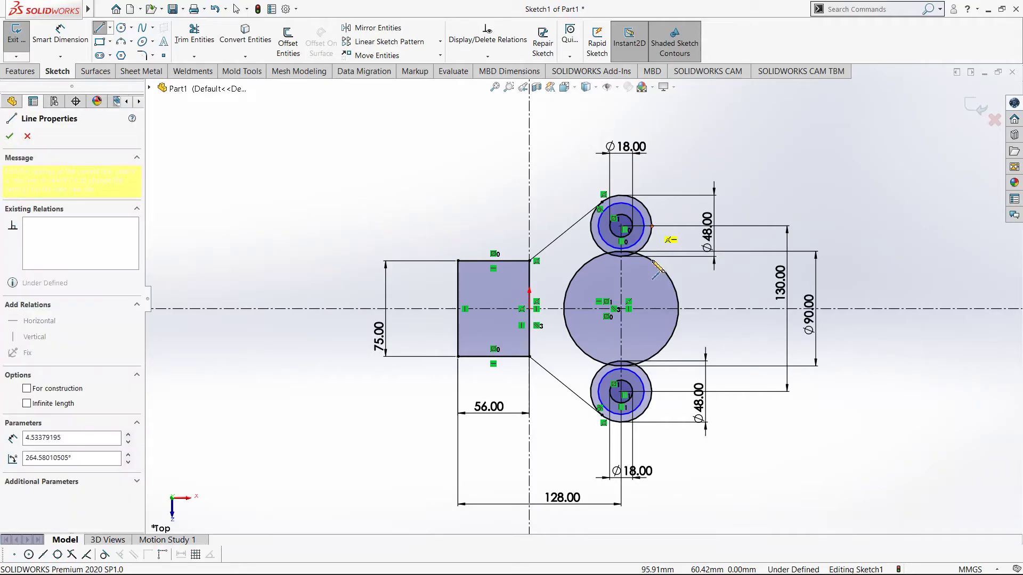
click(655, 268)
key(Escape)
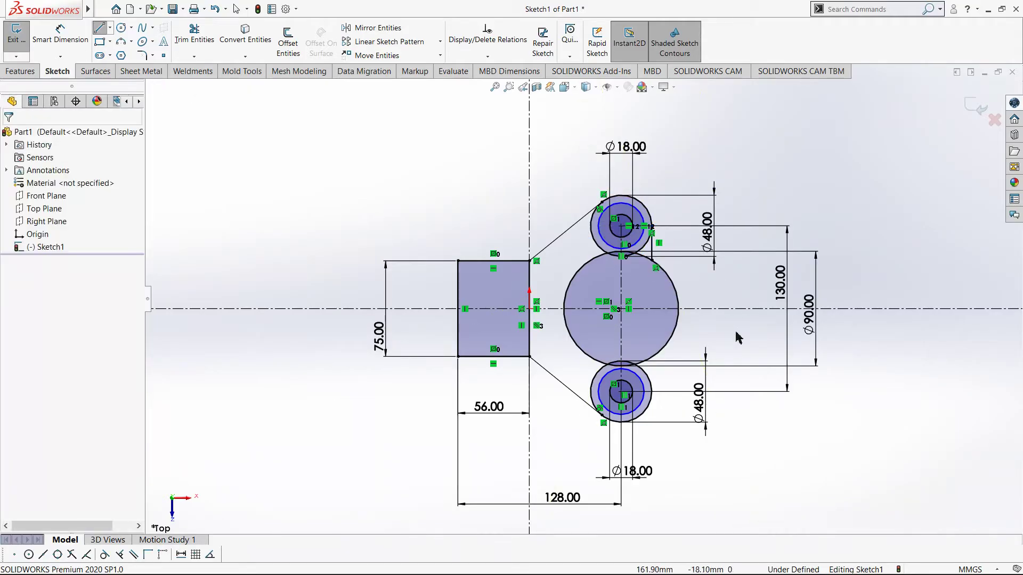
key(l)
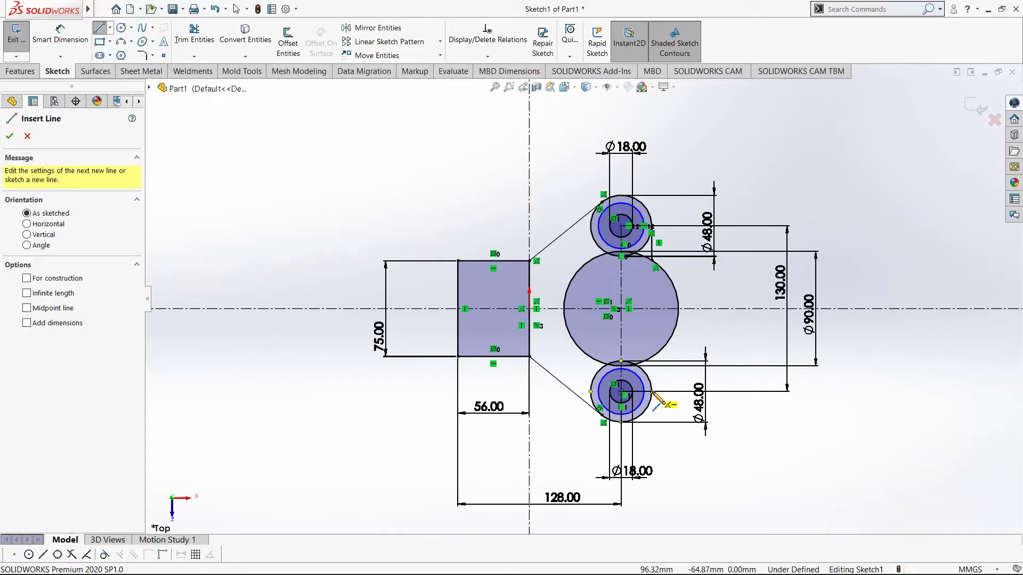
click(655, 377)
click(653, 359)
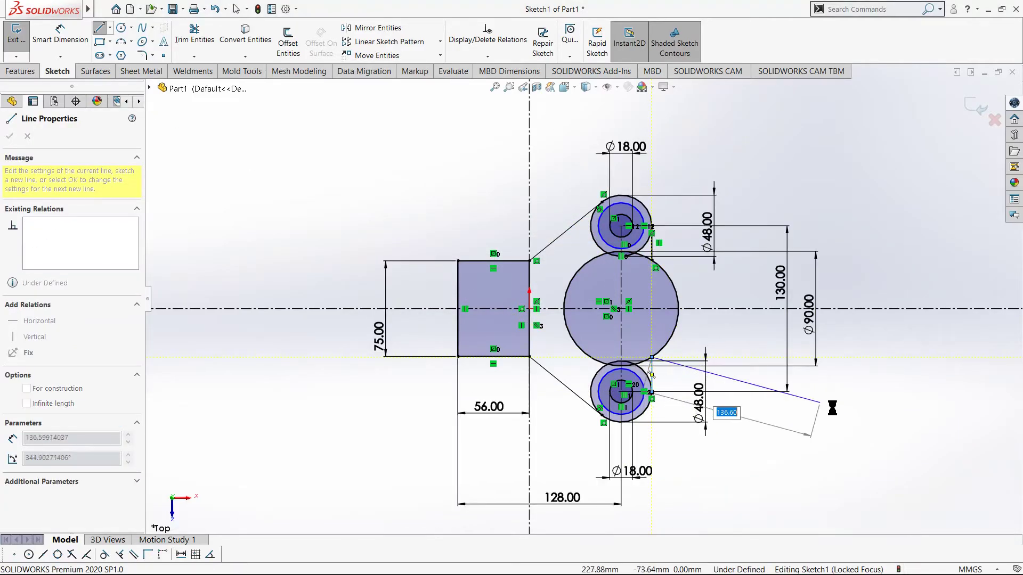
key(Escape)
key(Escape)
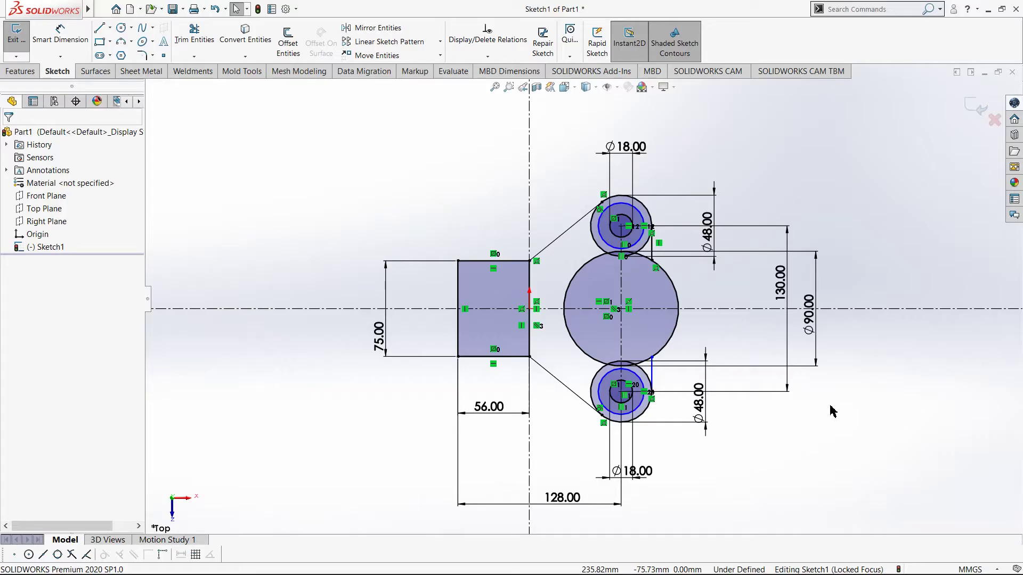
Make the lower line's loose endpoint coincident with the Ø90 circle.
click(652, 358)
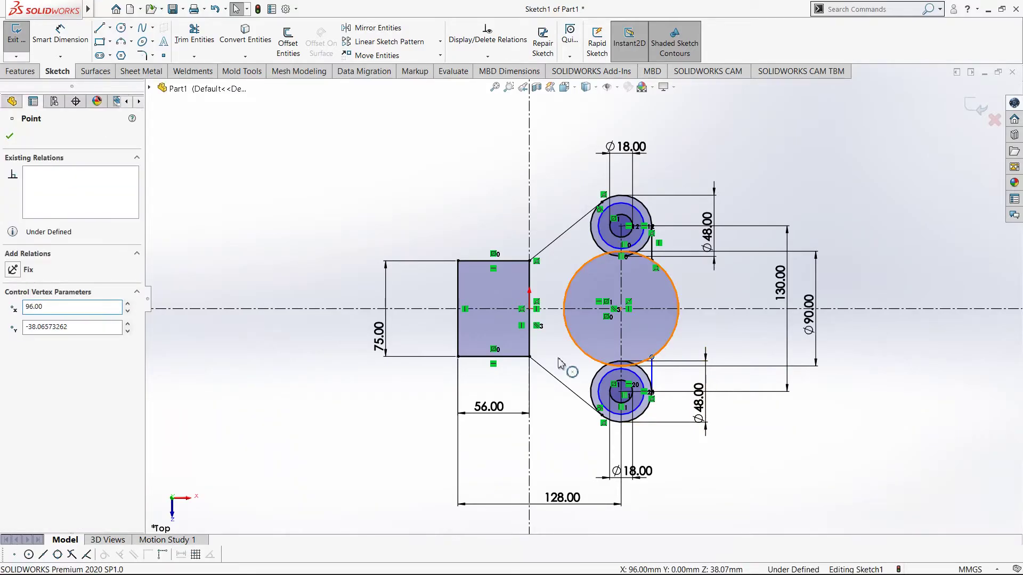
ctrl+click(662, 350)
click(16, 343)
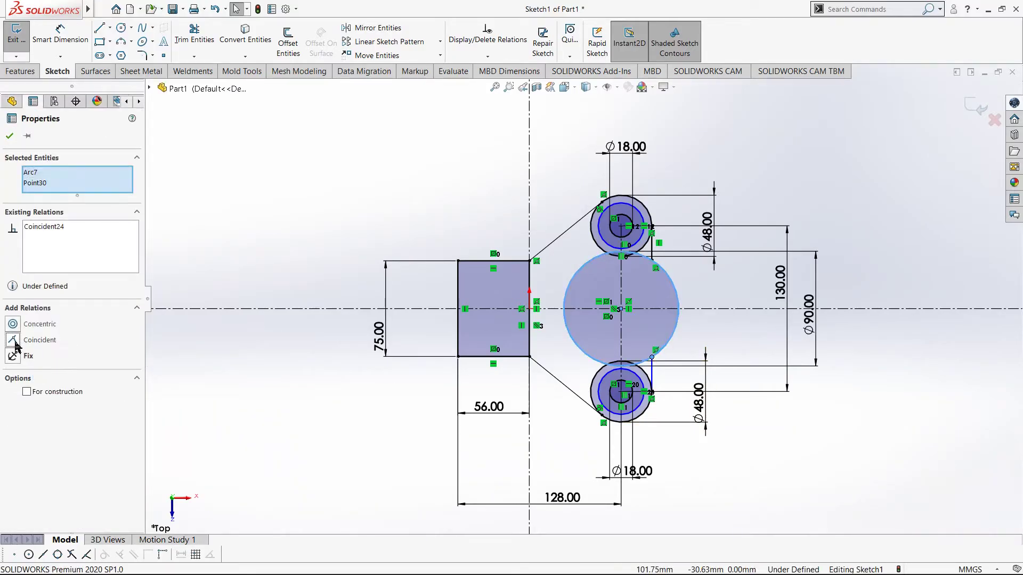
click(165, 212)
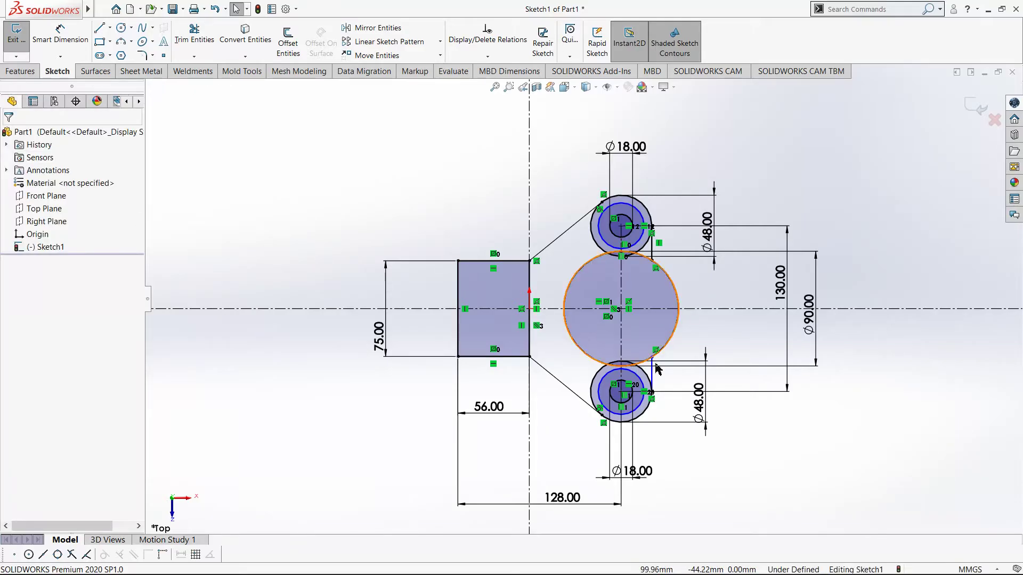
scroll(634, 366, down, 5)
click(617, 359)
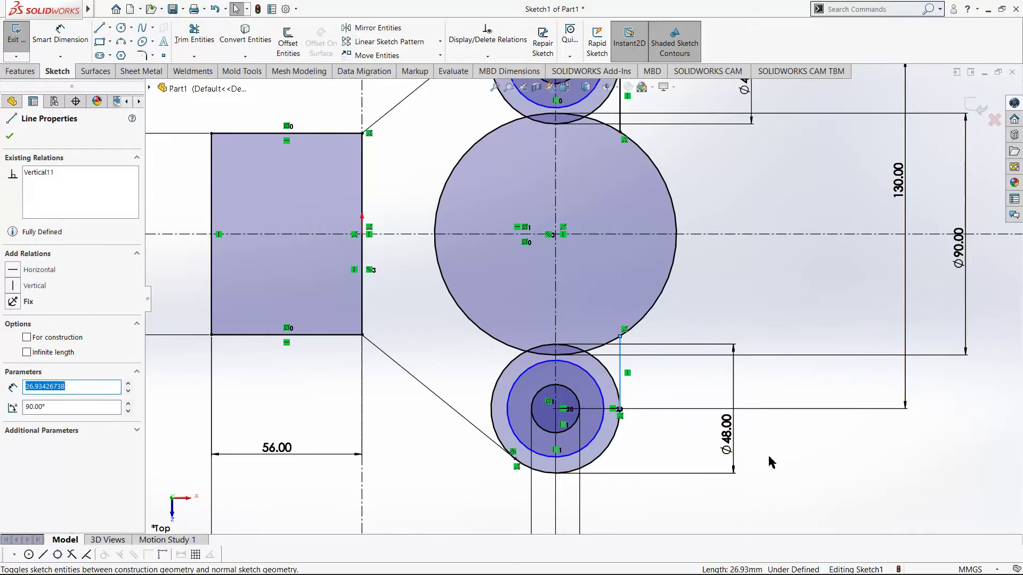
Zoom out to show the whole sketch and view the reference drawing's boss radii.
click(687, 421)
scroll(702, 321, up, 5)
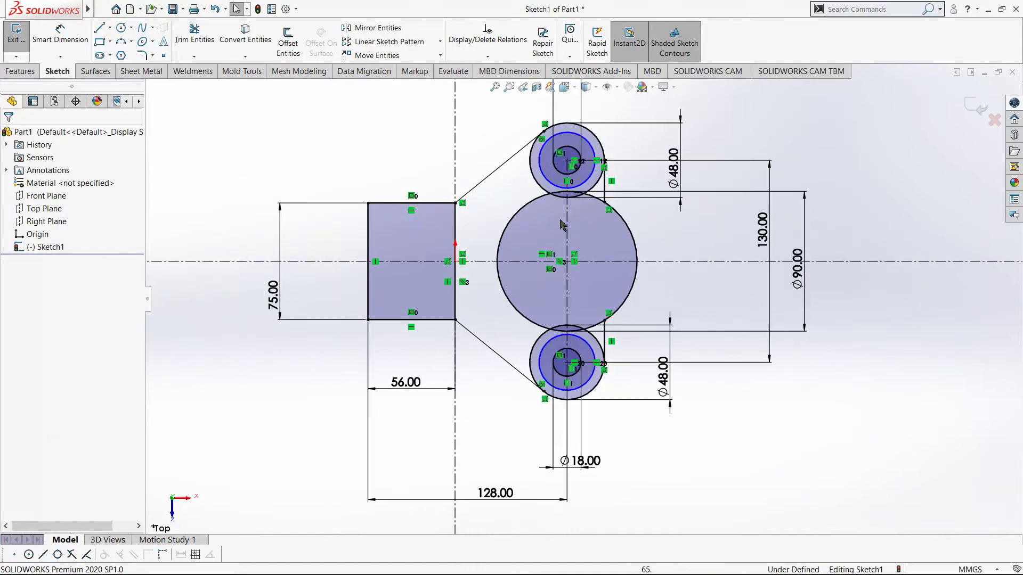
scroll(506, 215, down, 3)
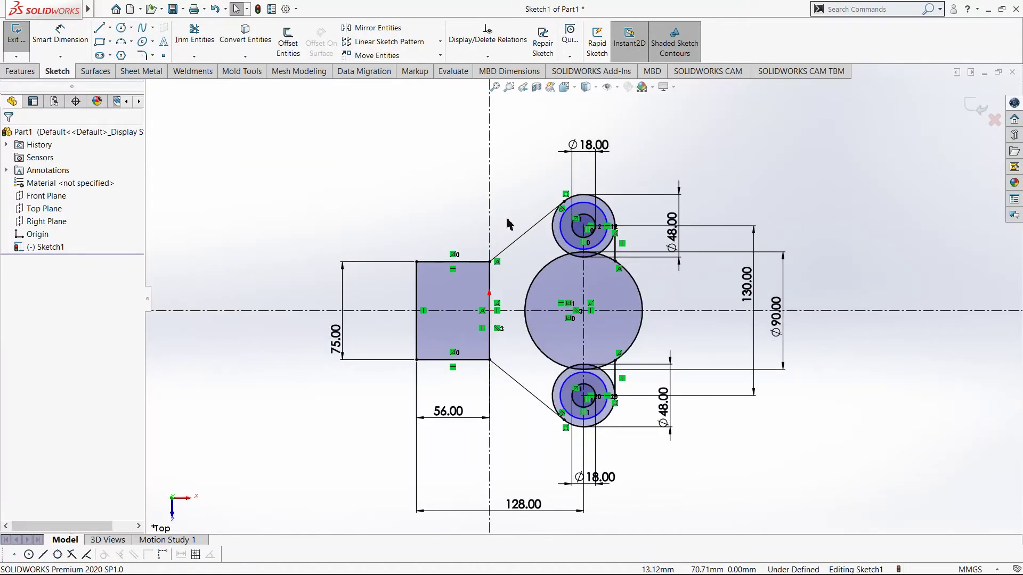
key(alt+Tab)
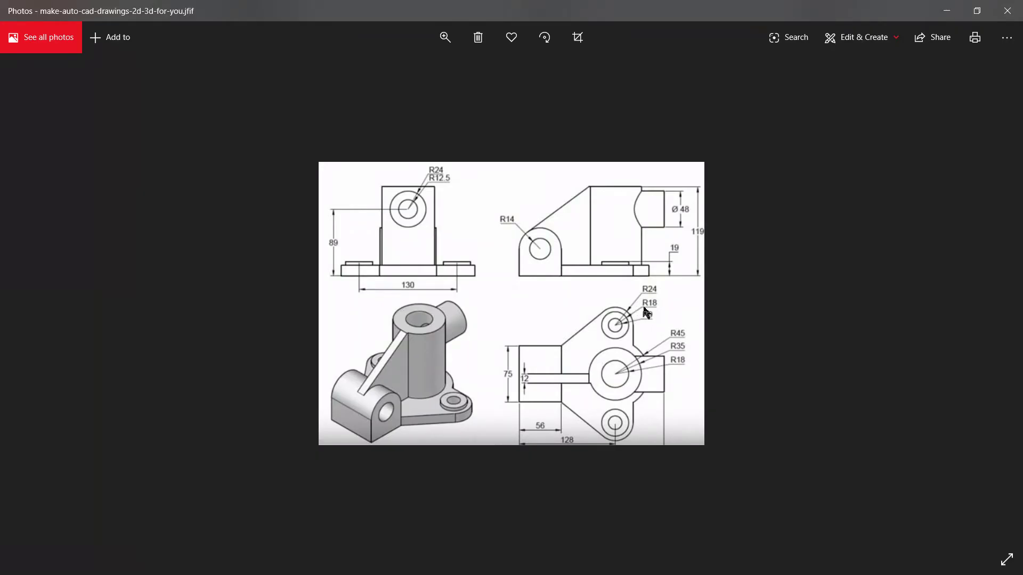
Dimension the lower and upper bosses' middle circles at Ø36.
key(alt+Tab)
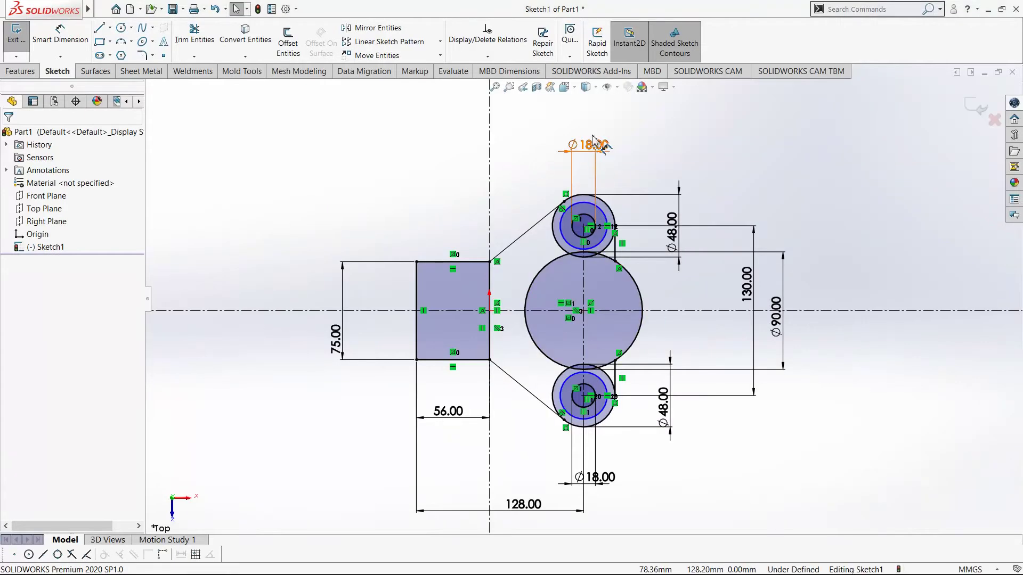
right_drag(753, 497, 771, 423)
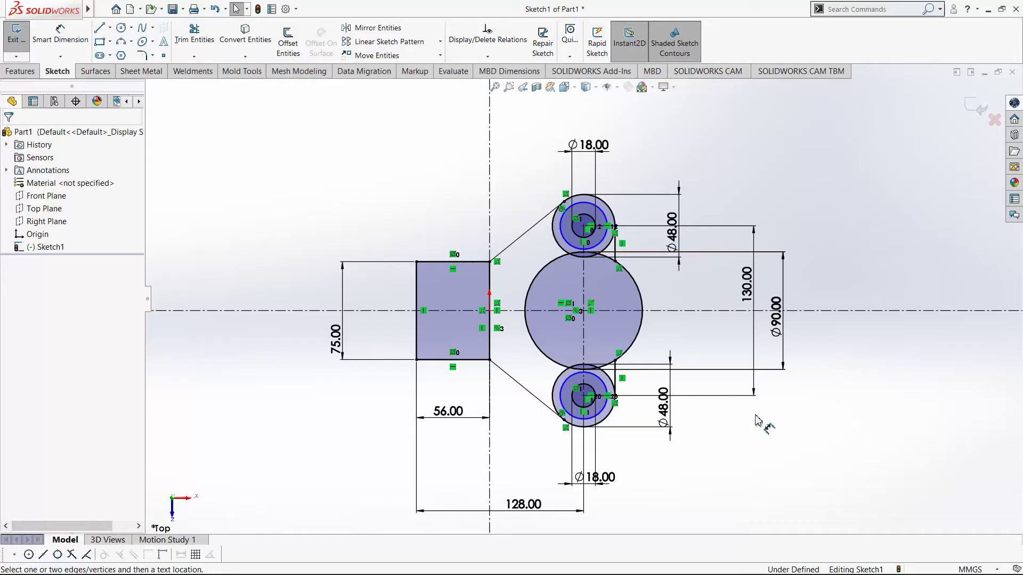
click(600, 419)
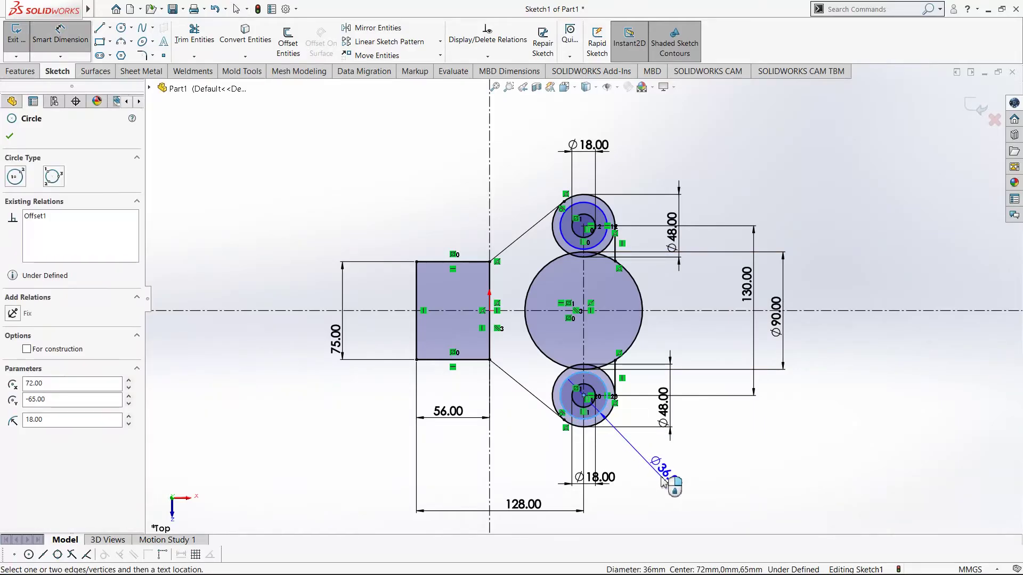
click(662, 479)
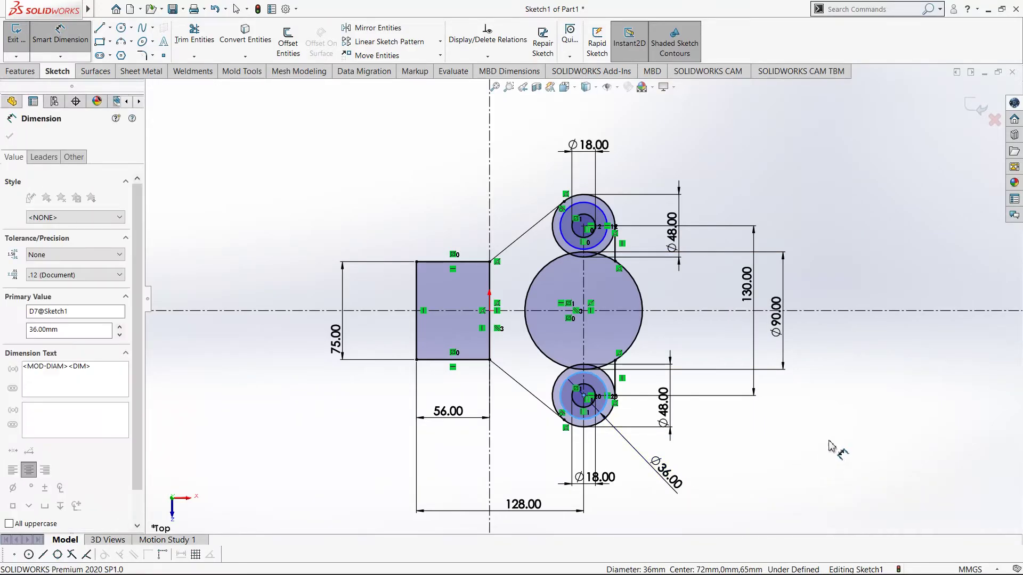
click(824, 424)
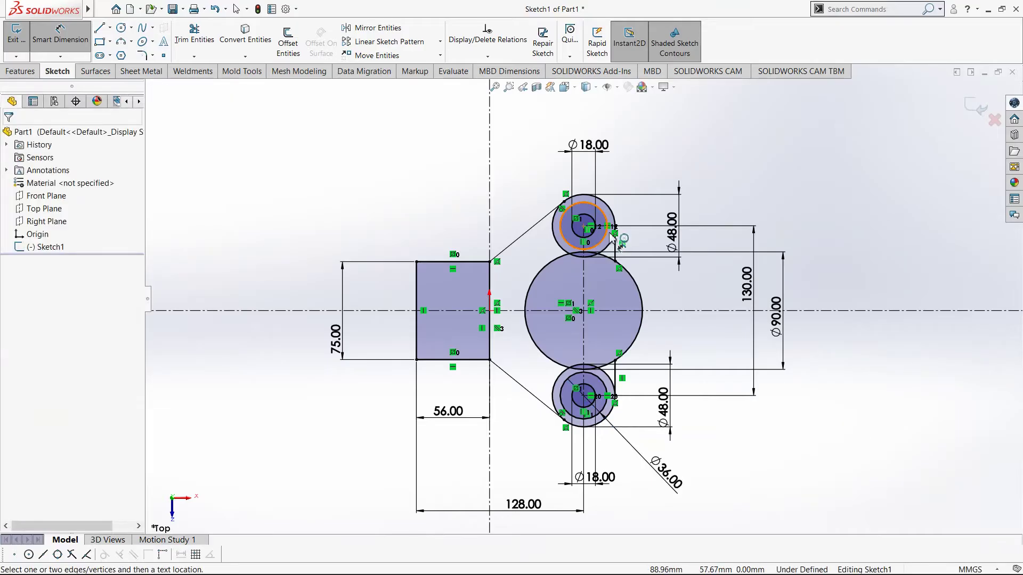
click(608, 221)
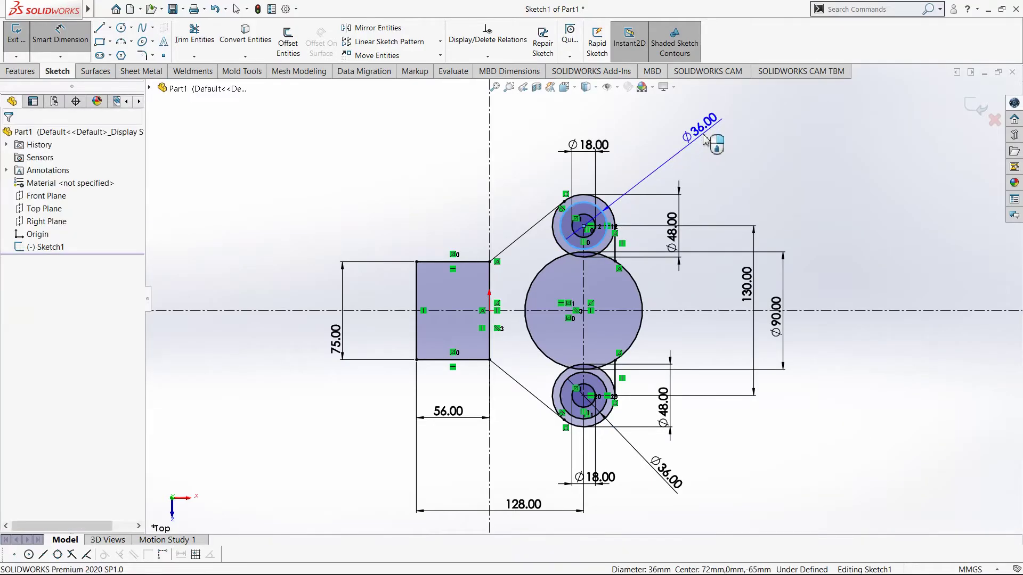
click(703, 128)
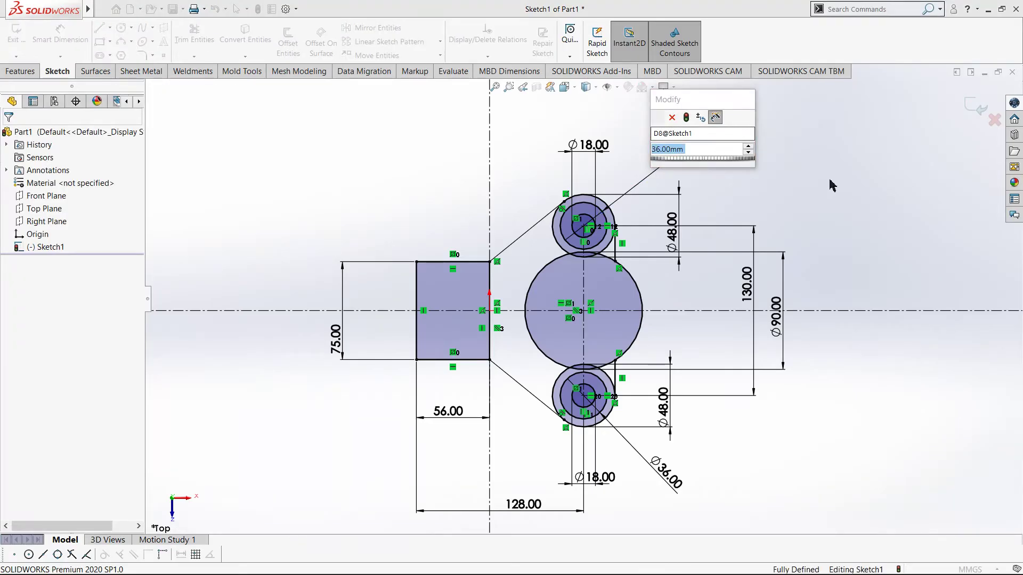
key(Return)
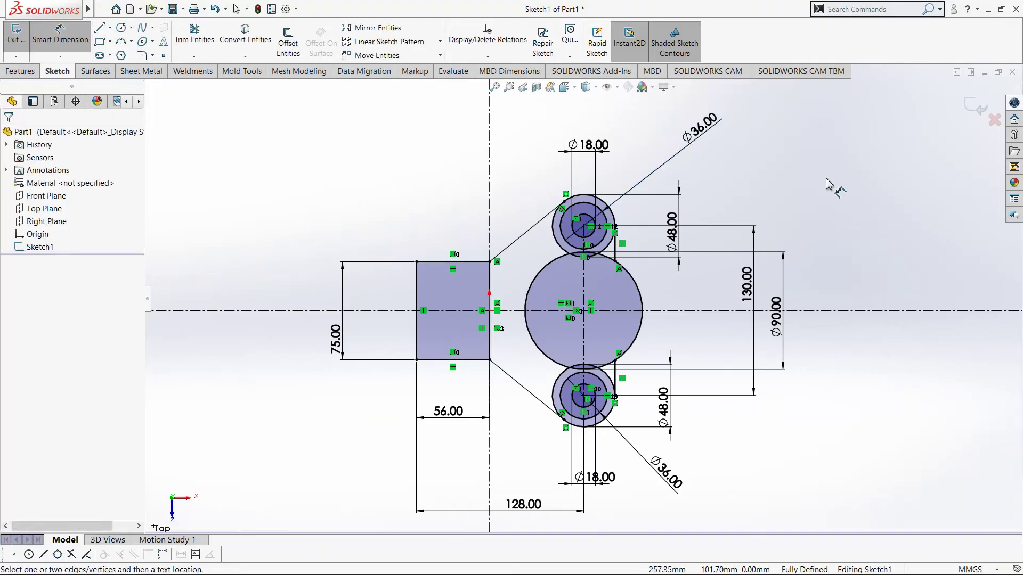
scroll(567, 288, up, 2)
scroll(567, 287, down, 2)
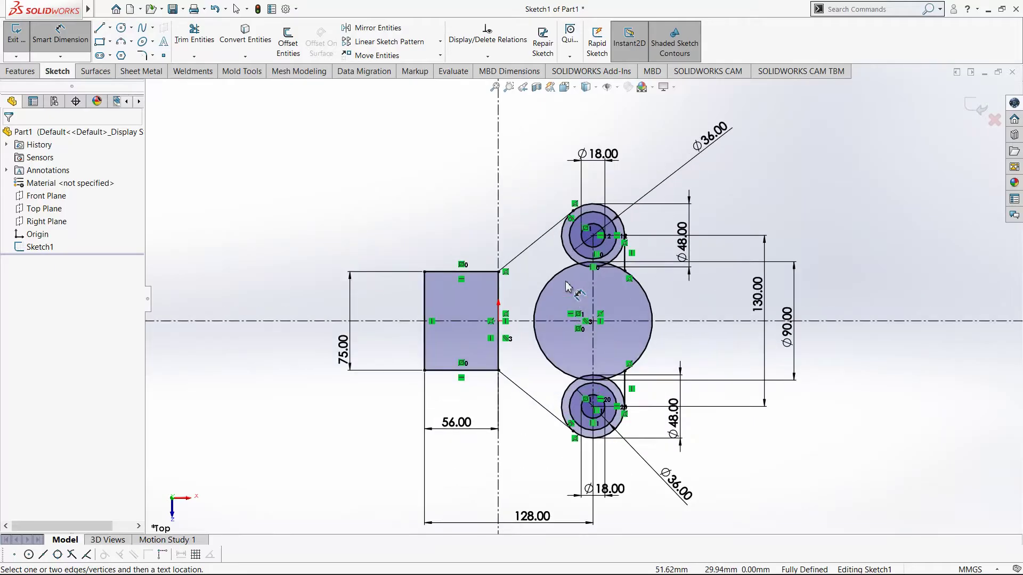
scroll(567, 288, down, 1)
click(19, 71)
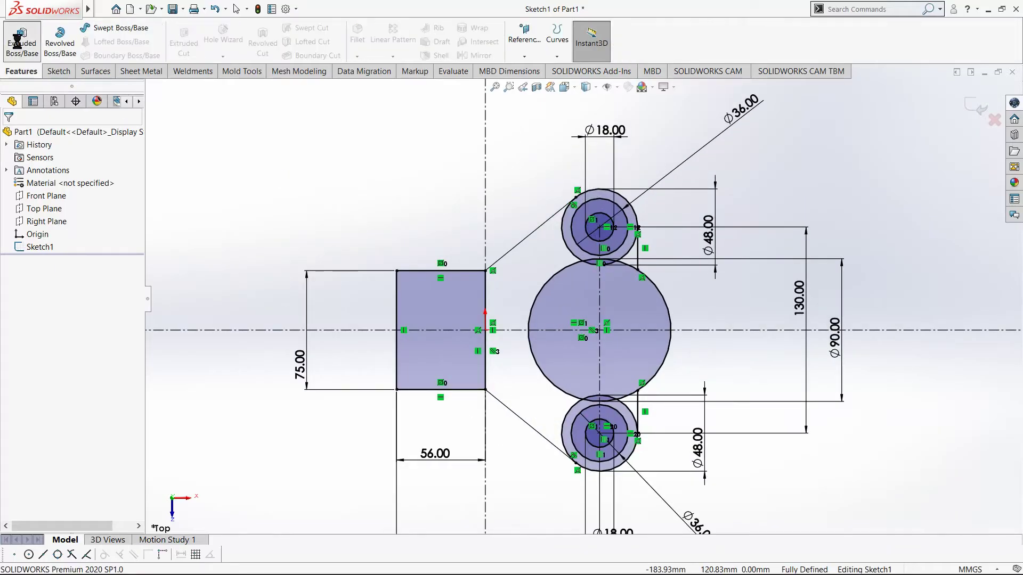
Select the rectangle, connector, lower boss rings and central circle regions as extrusion contours.
click(16, 41)
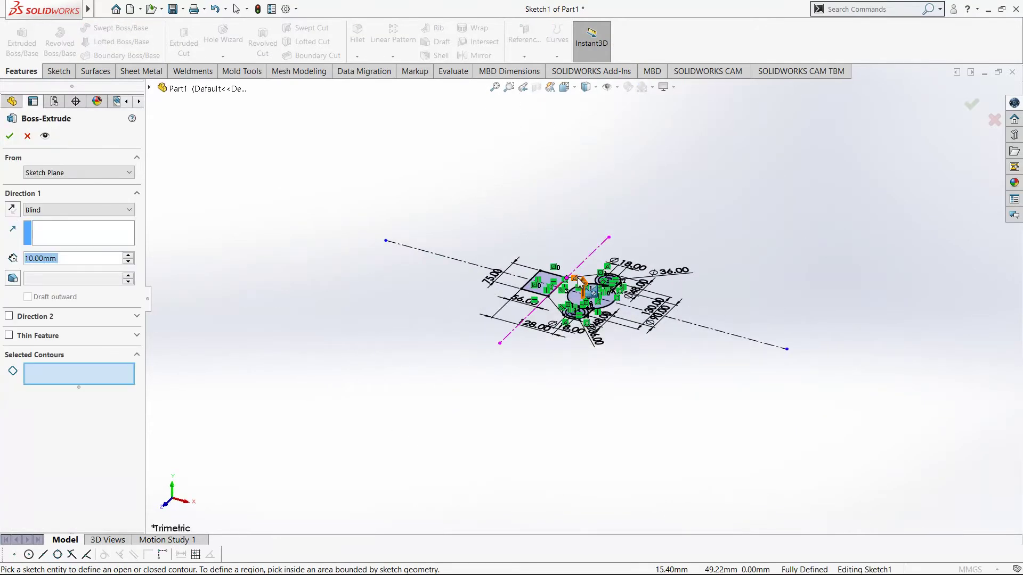
scroll(569, 287, down, 5)
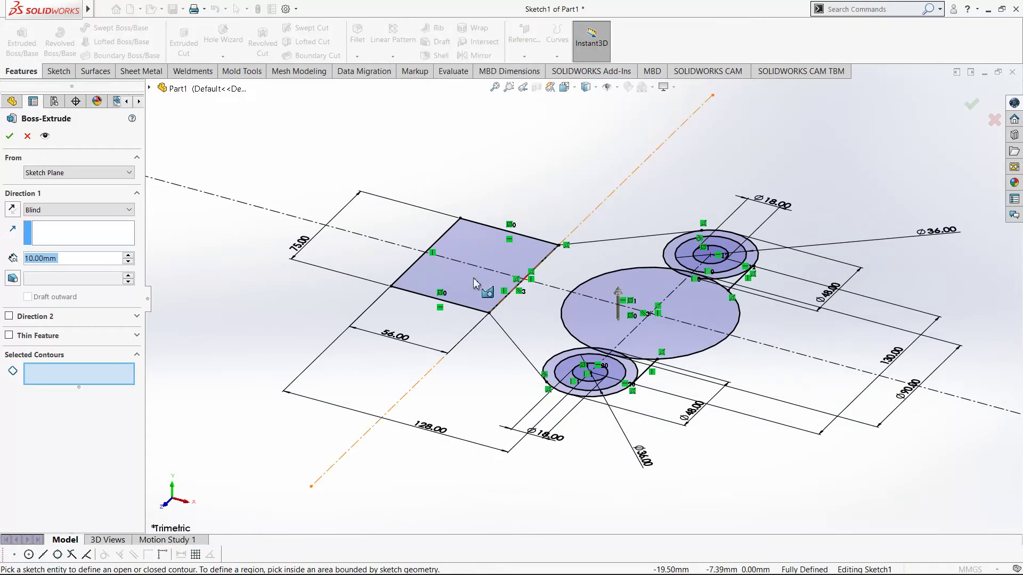
click(474, 282)
click(532, 318)
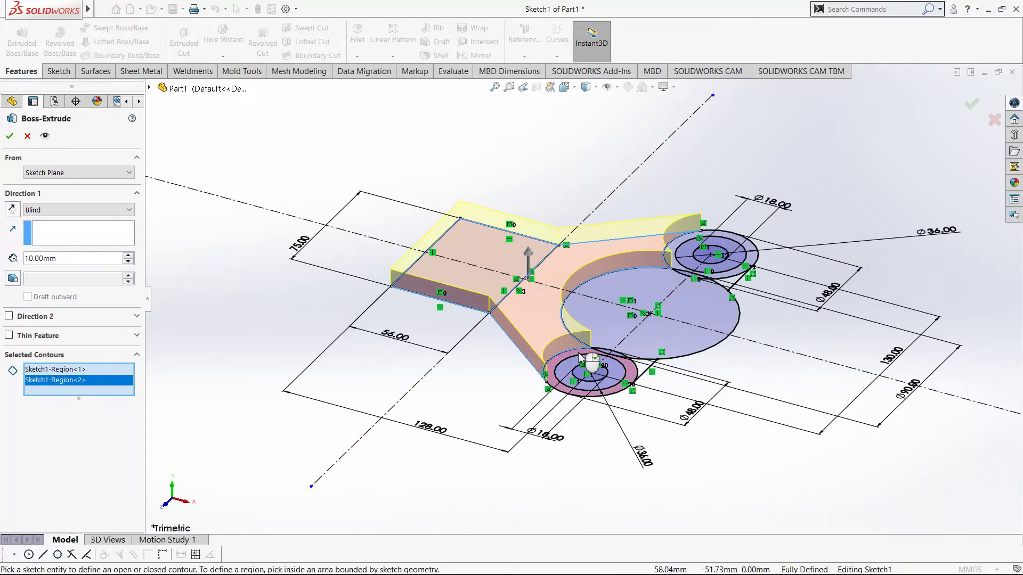
scroll(581, 357, down, 2)
click(557, 379)
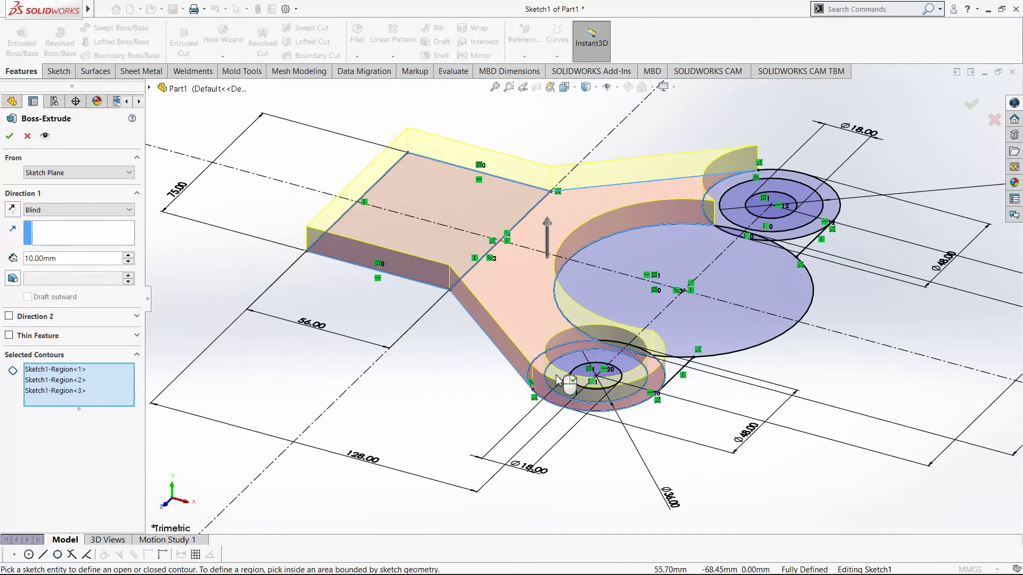
click(559, 379)
click(645, 291)
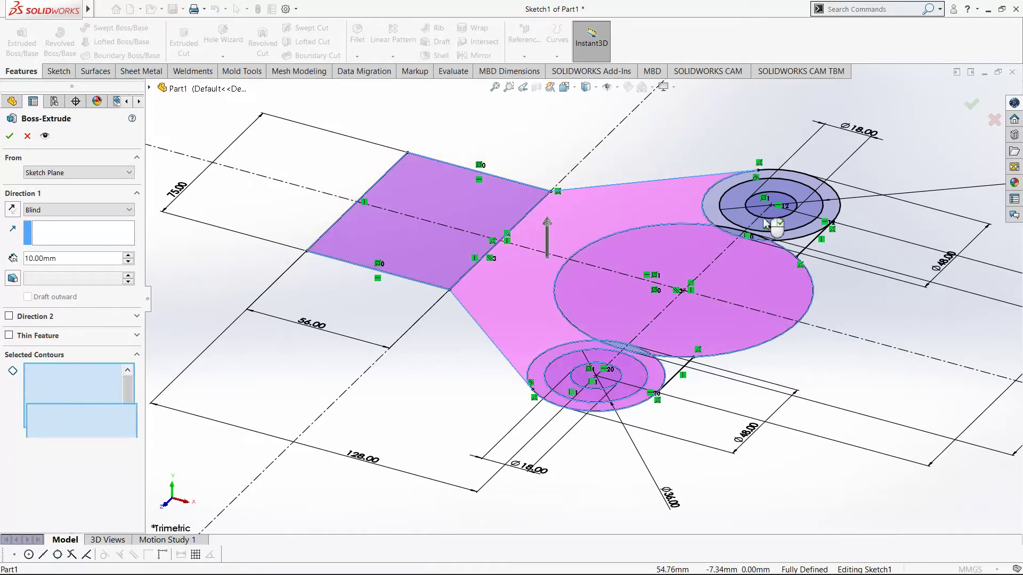
click(759, 229)
Add the remaining sliver and top boss regions and accept the 10 mm Blind extrusion.
scroll(644, 349, down, 2)
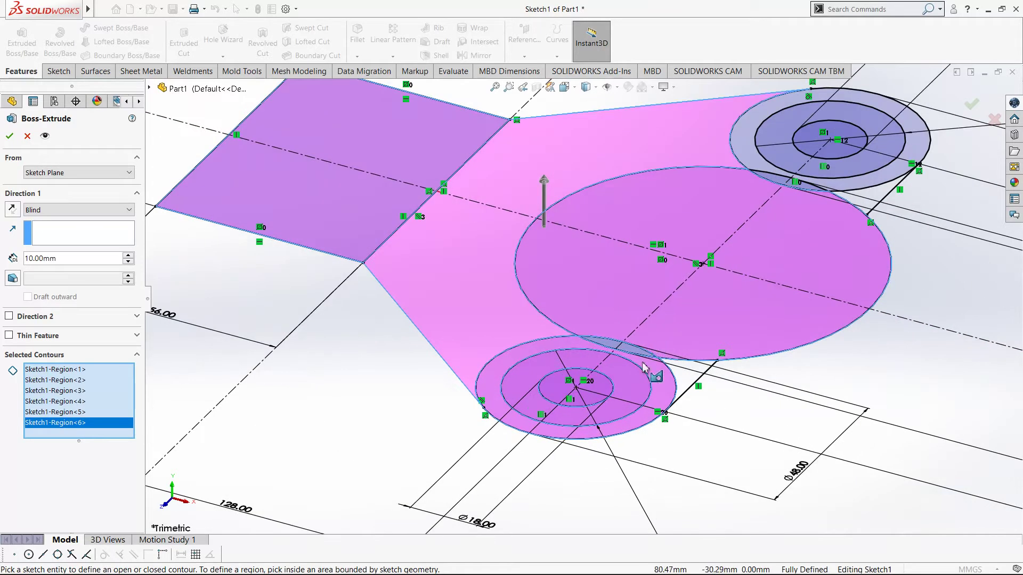
scroll(654, 351, down, 2)
click(714, 482)
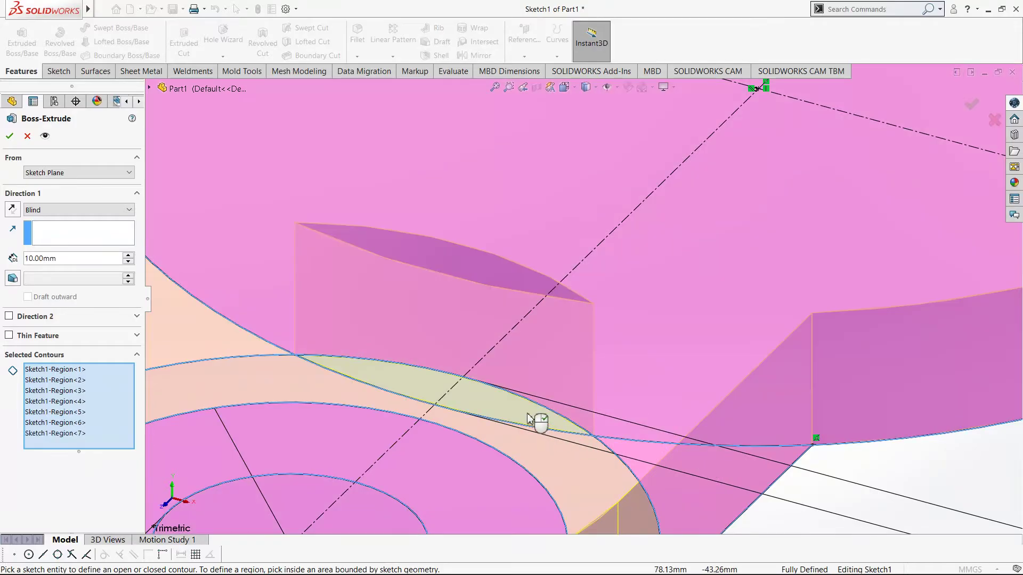
click(530, 419)
scroll(598, 358, up, 5)
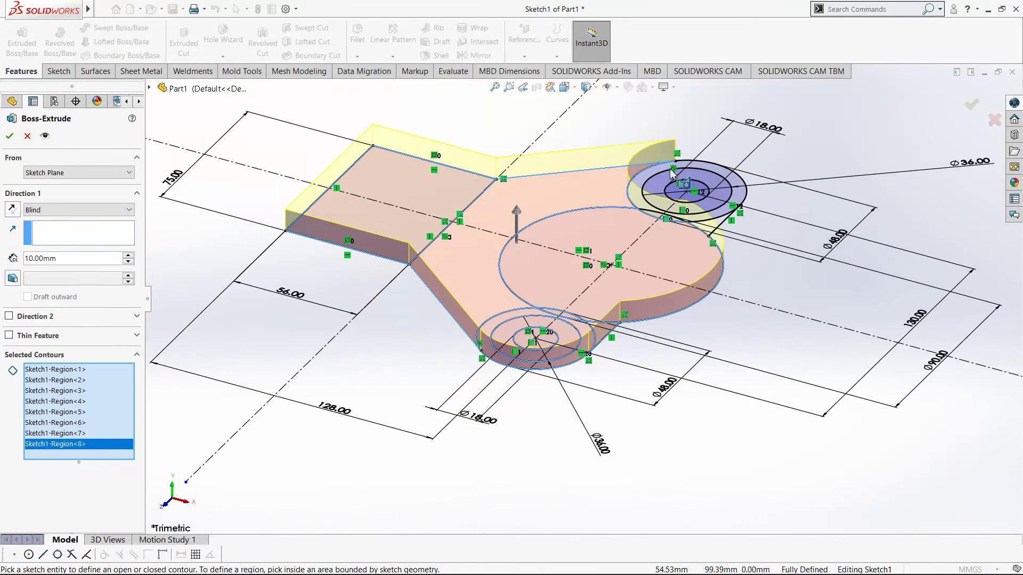
scroll(671, 172, down, 4)
click(675, 266)
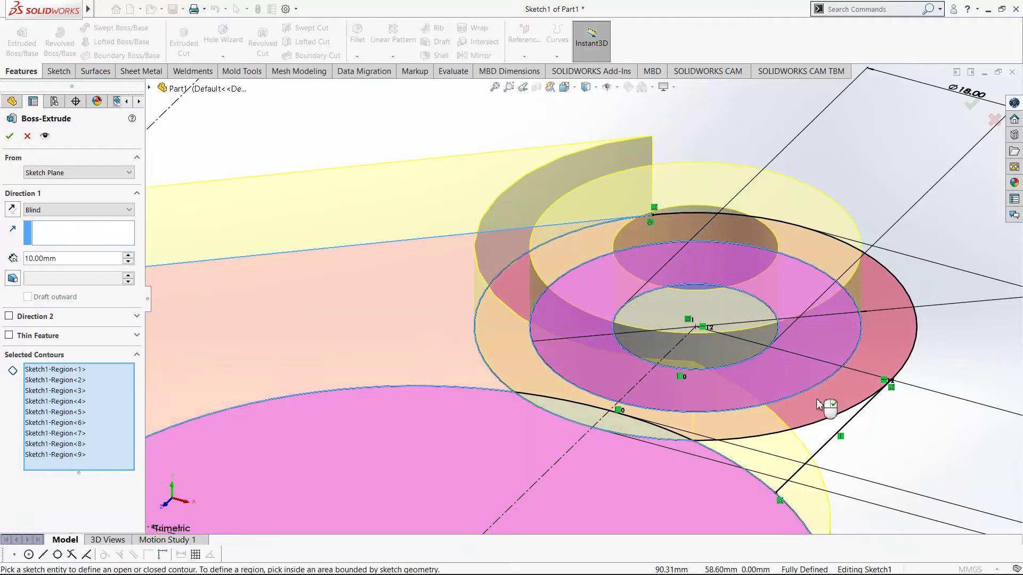
click(765, 406)
click(584, 414)
click(654, 330)
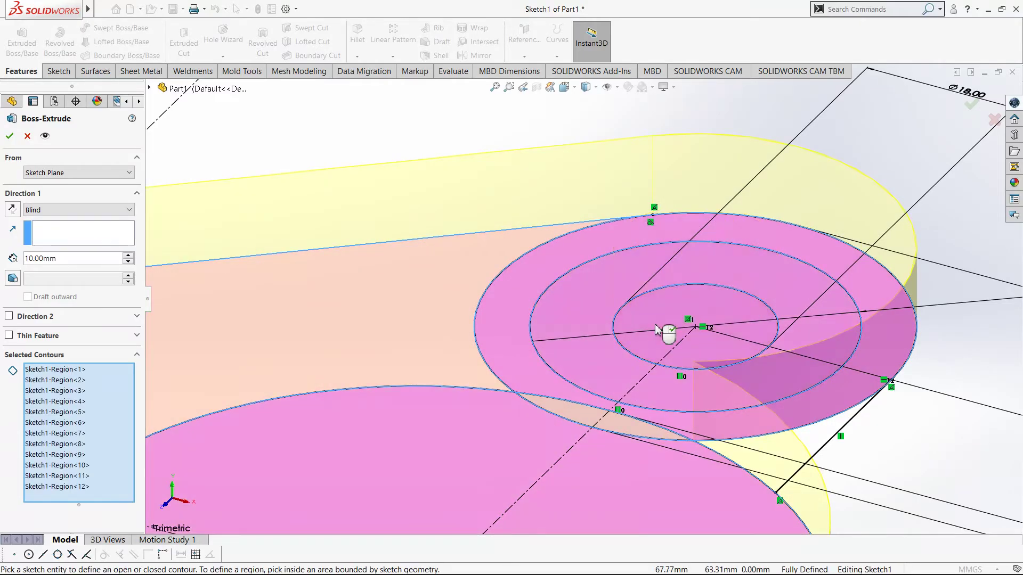
key(f)
click(9, 136)
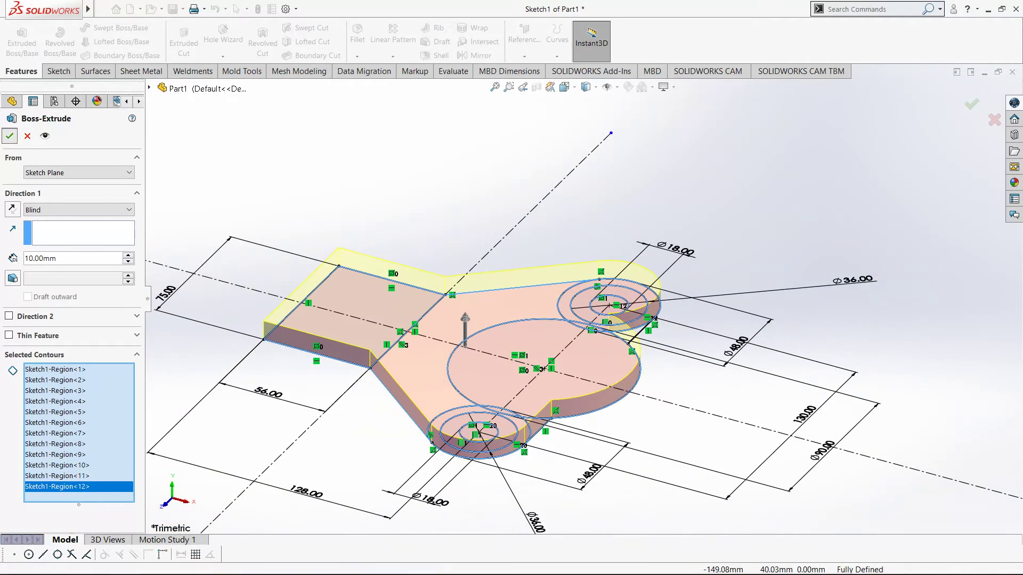
Start a new sketch on the plate's top face.
mouse_move(744, 207)
middle_down()
mouse_move(477, 293)
mouse_move(513, 306)
middle_up()
right_click(513, 305)
click(539, 292)
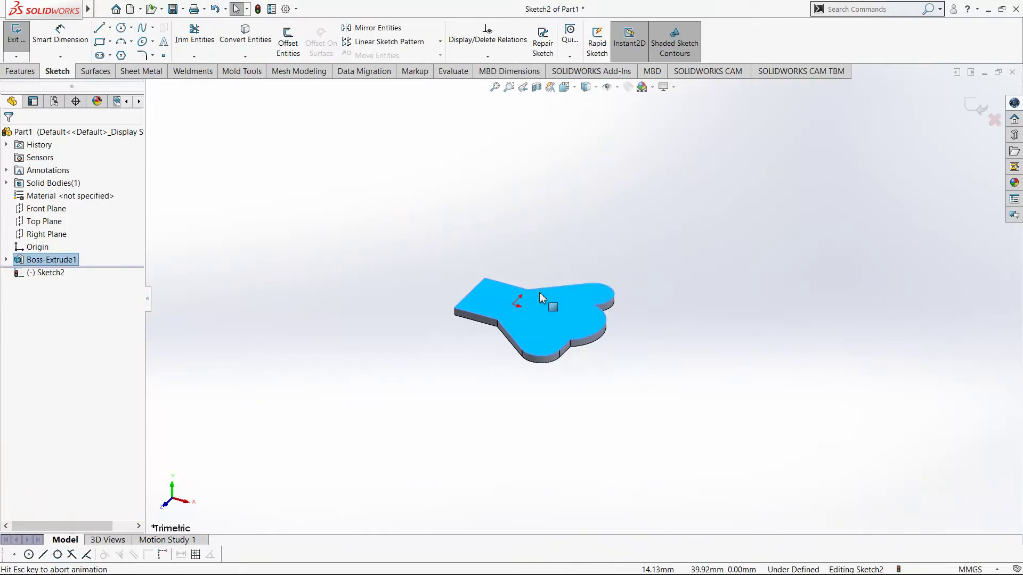
key(alt+Tab)
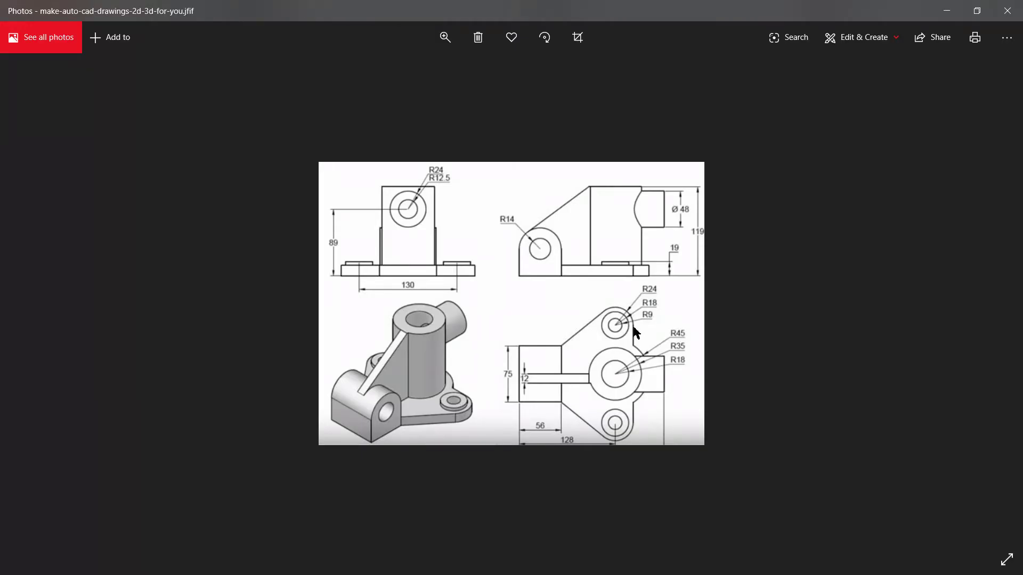
key(alt+Tab)
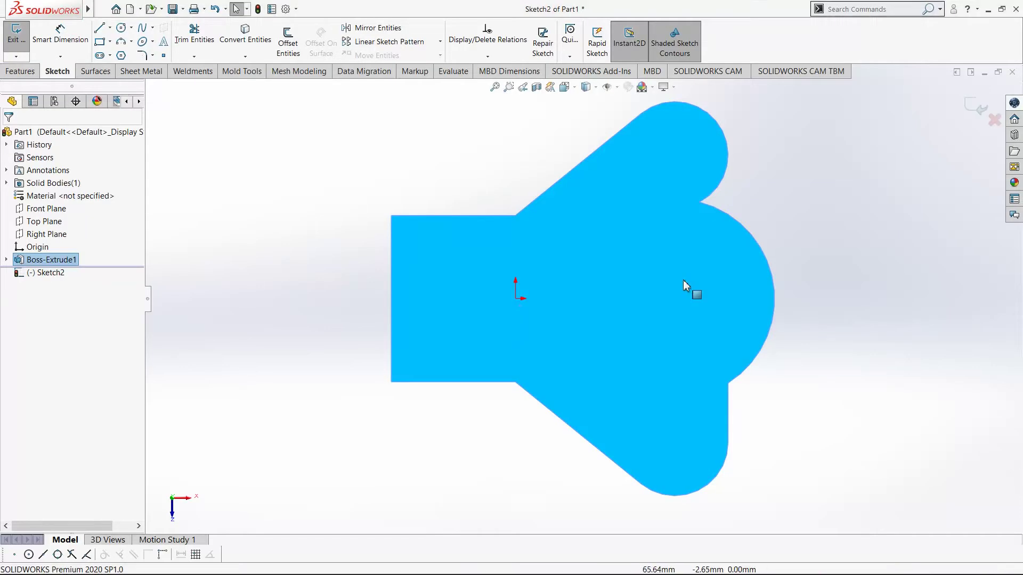
Exit the empty Sketch2.
click(820, 234)
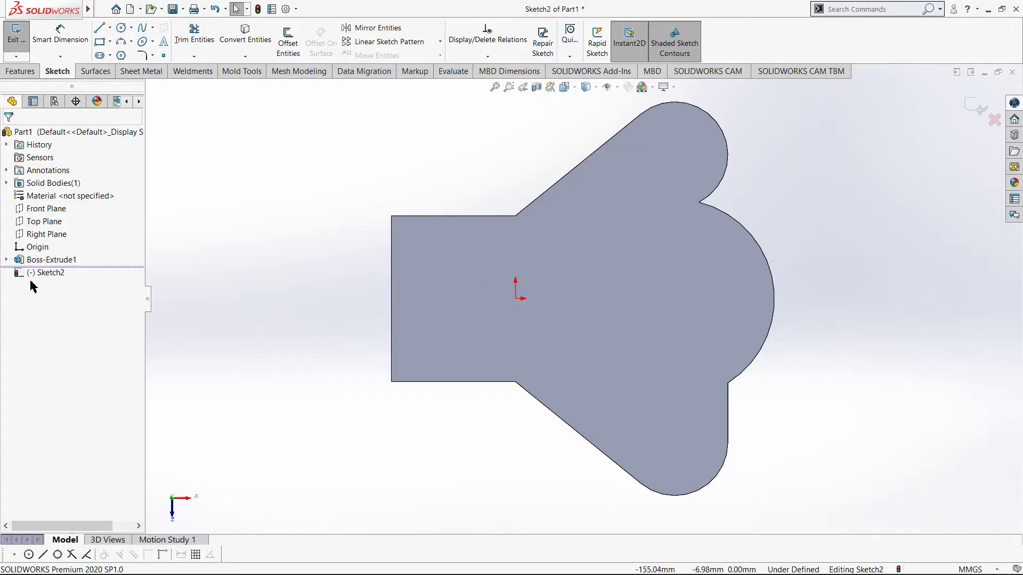
right_click(26, 260)
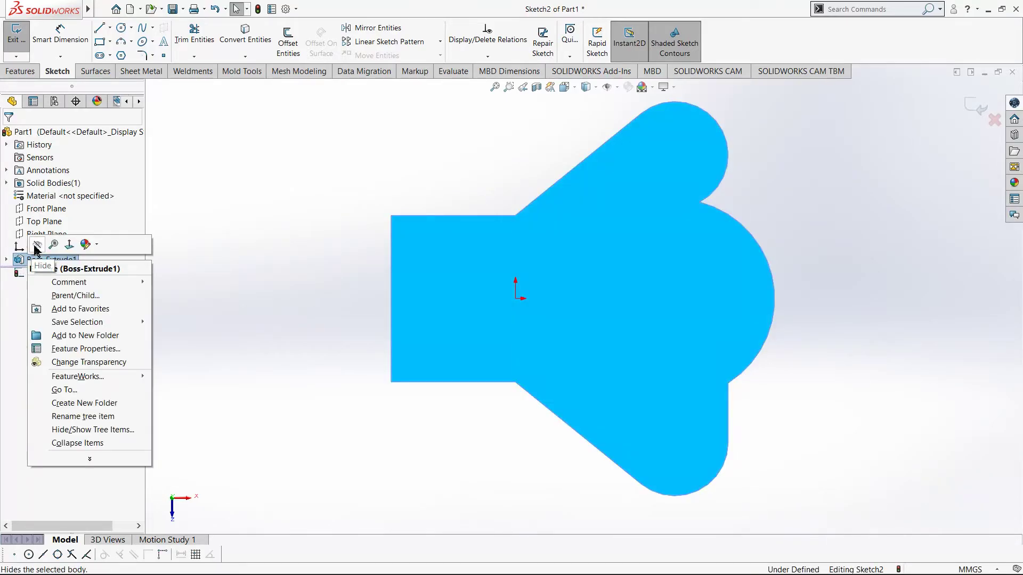
click(964, 111)
click(981, 109)
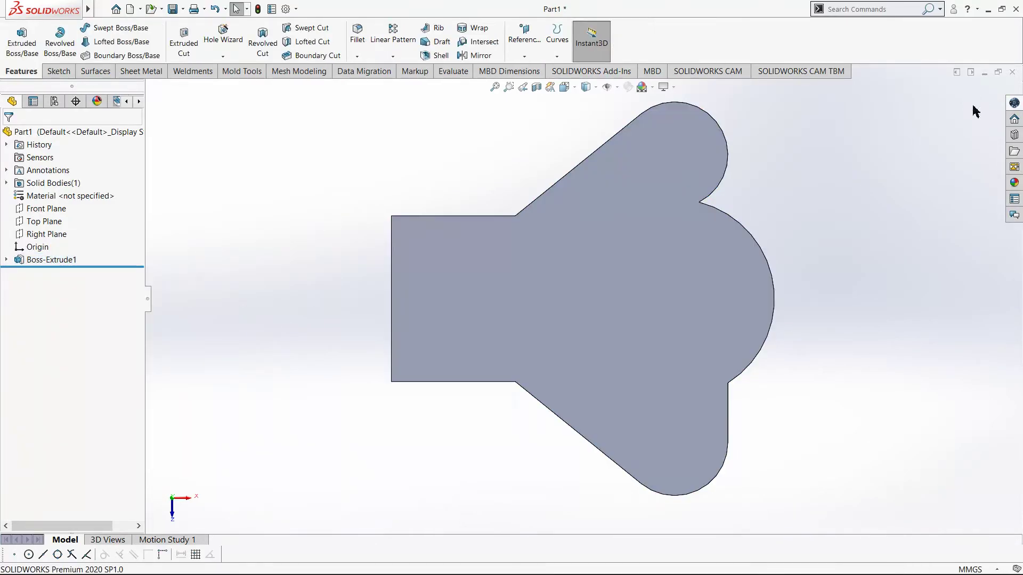
Edit Boss-Extrude1 to add the upper boss's ring region to its contours.
click(33, 259)
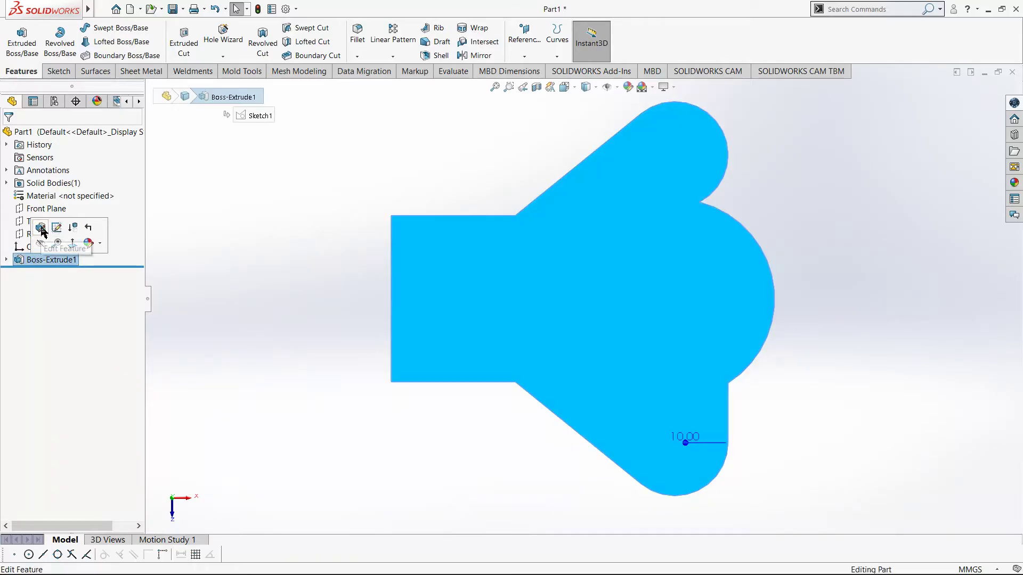
click(44, 228)
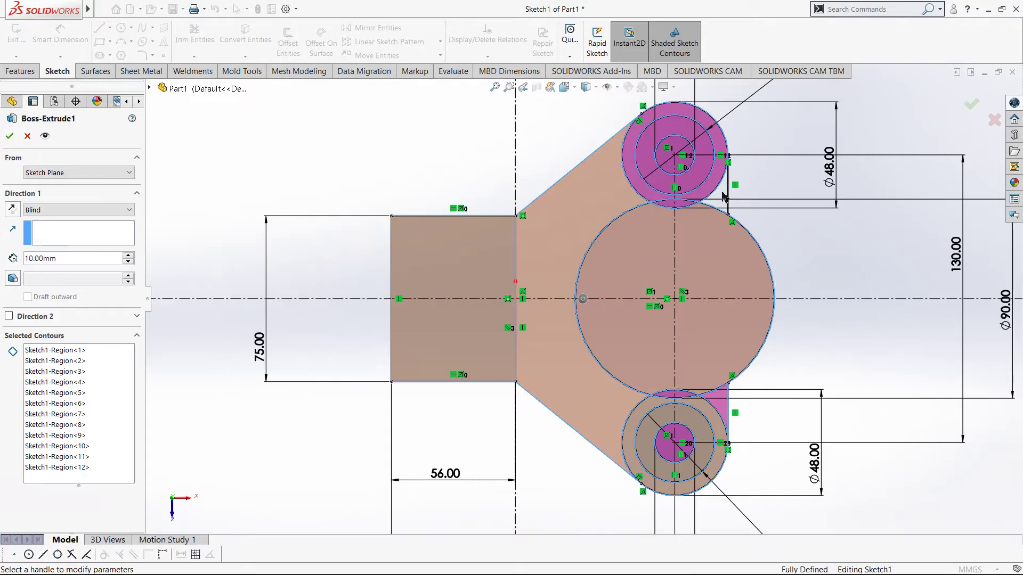
click(83, 435)
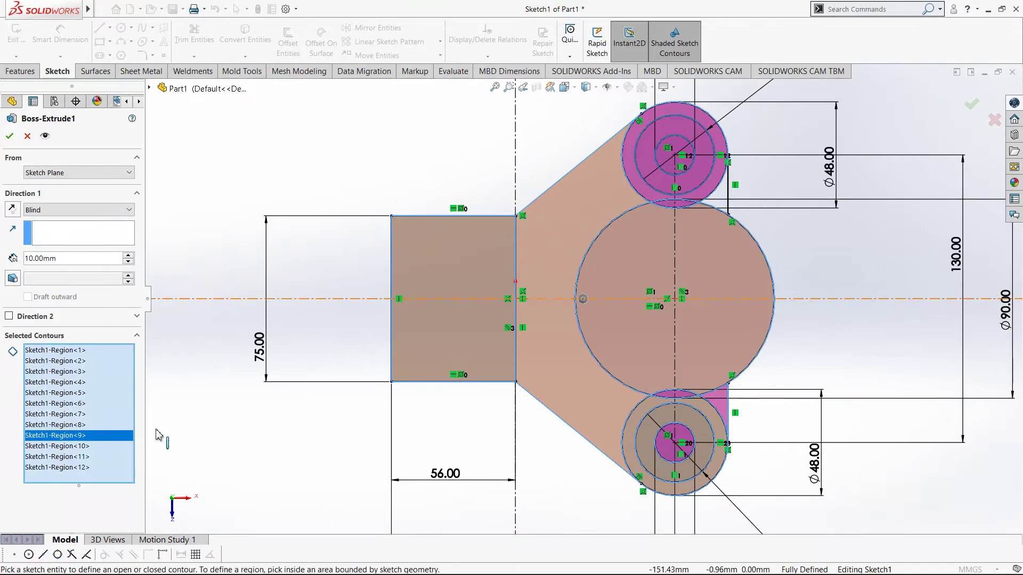
click(719, 192)
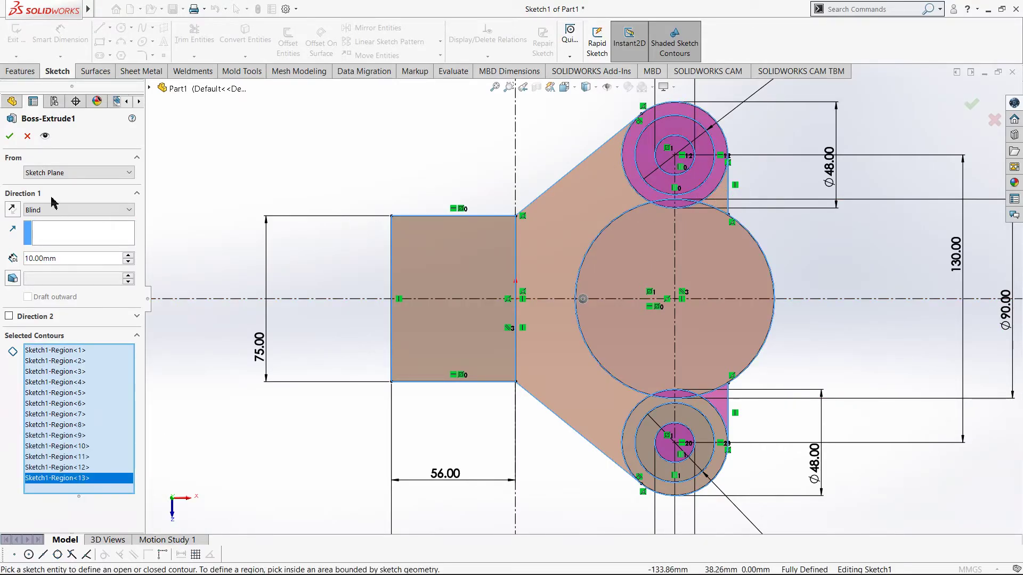
click(9, 136)
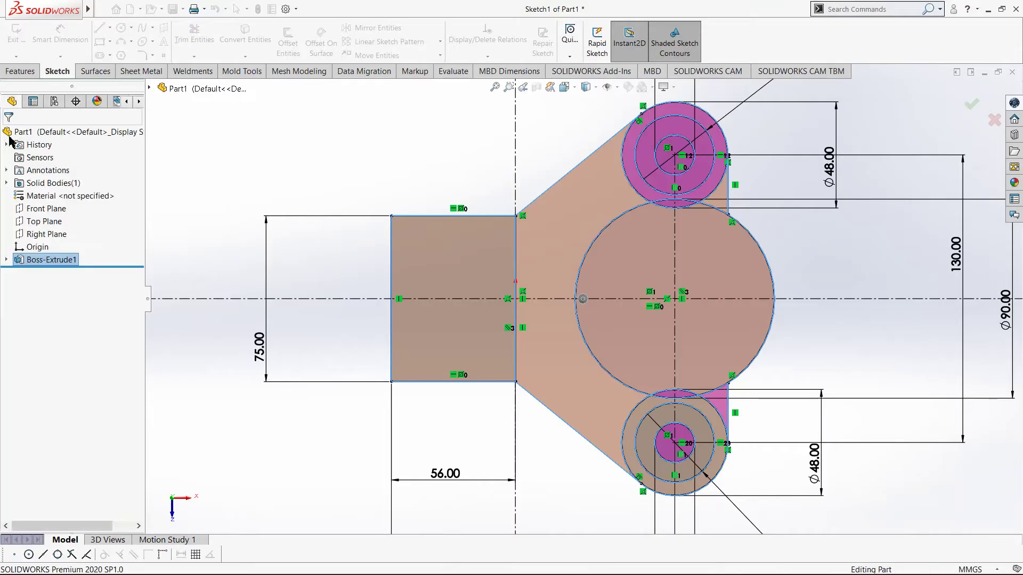
Start Sketch3 on the plate's top face.
click(557, 270)
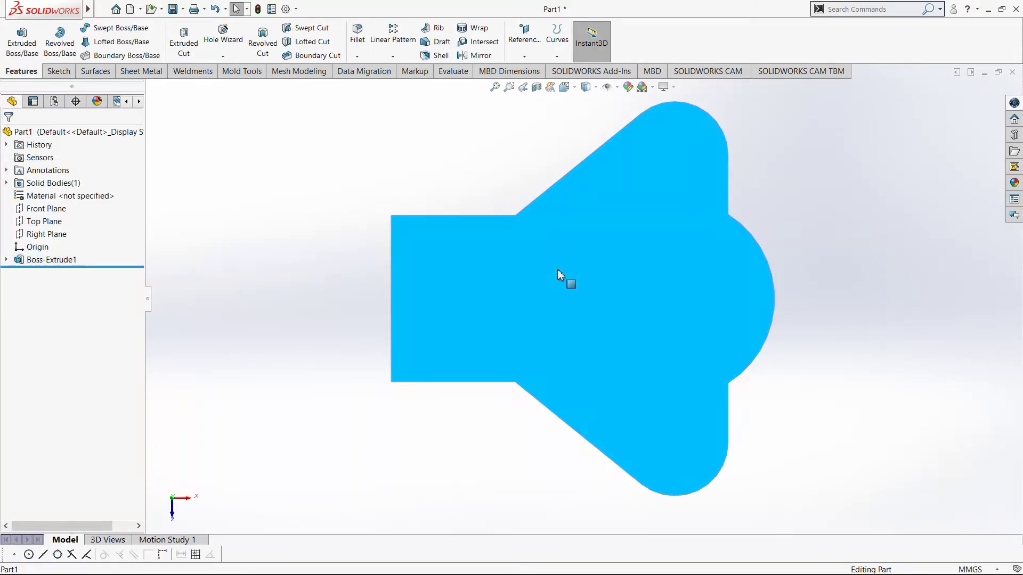
right_click(557, 268)
click(583, 253)
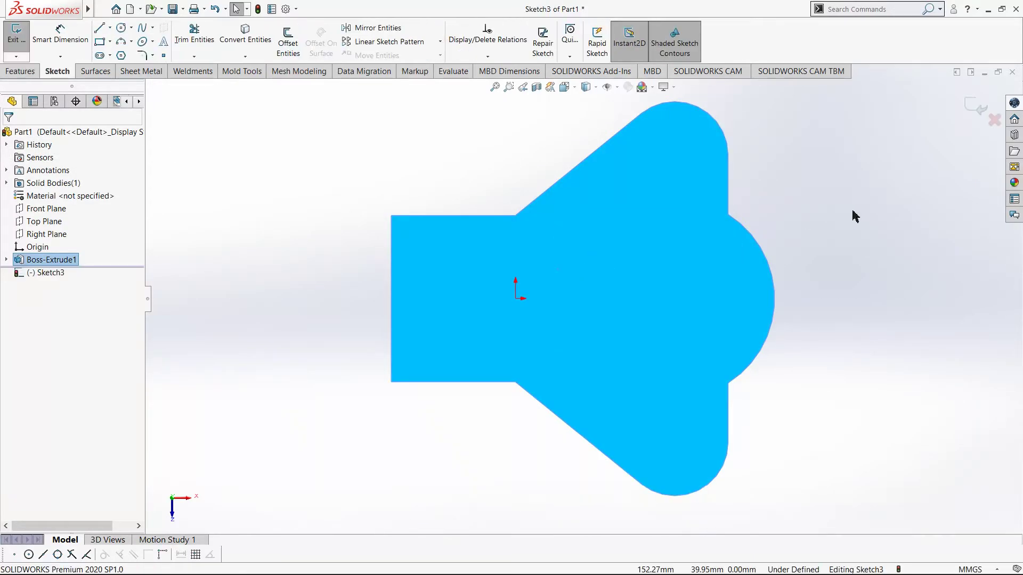
Draw circles centred on the lower and upper boss ends.
key(Escape)
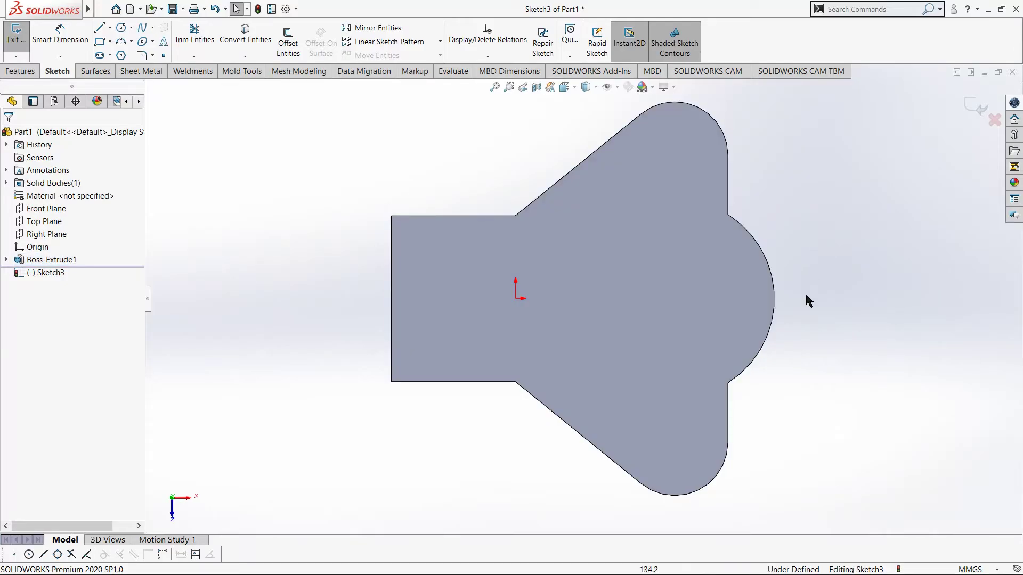
scroll(755, 320, up, 3)
scroll(730, 299, down, 5)
scroll(703, 378, up, 3)
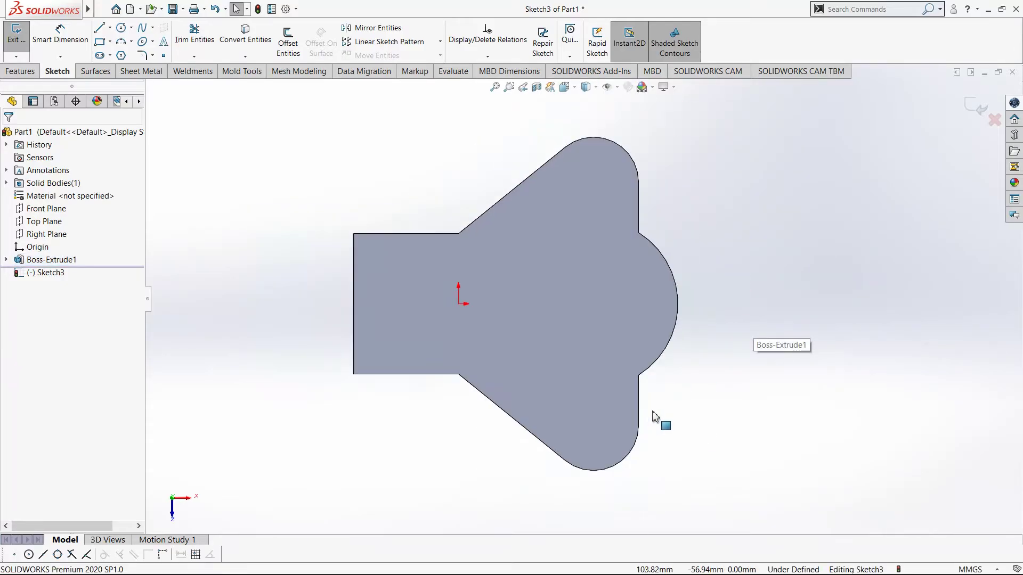
scroll(655, 417, down, 2)
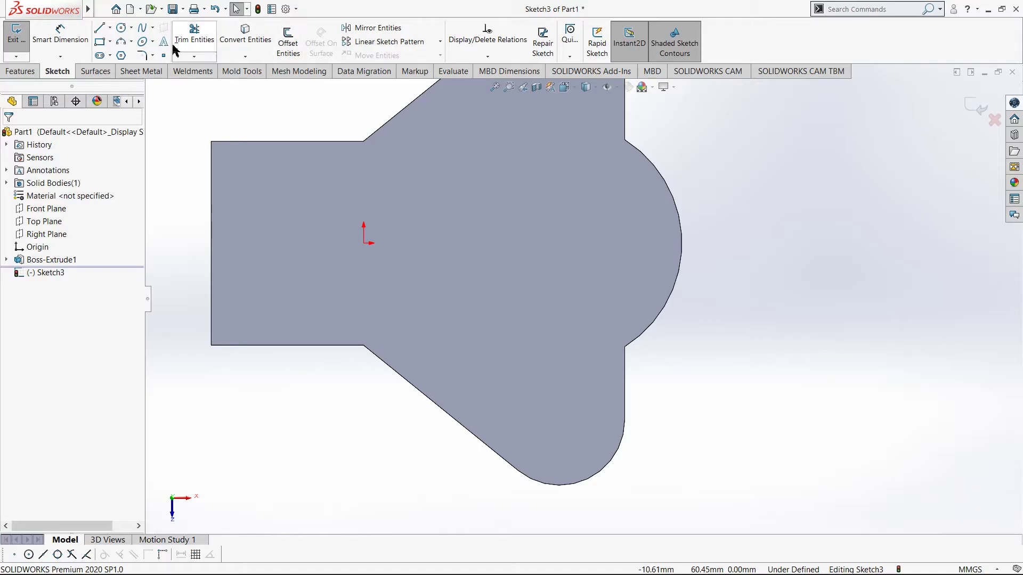
click(121, 29)
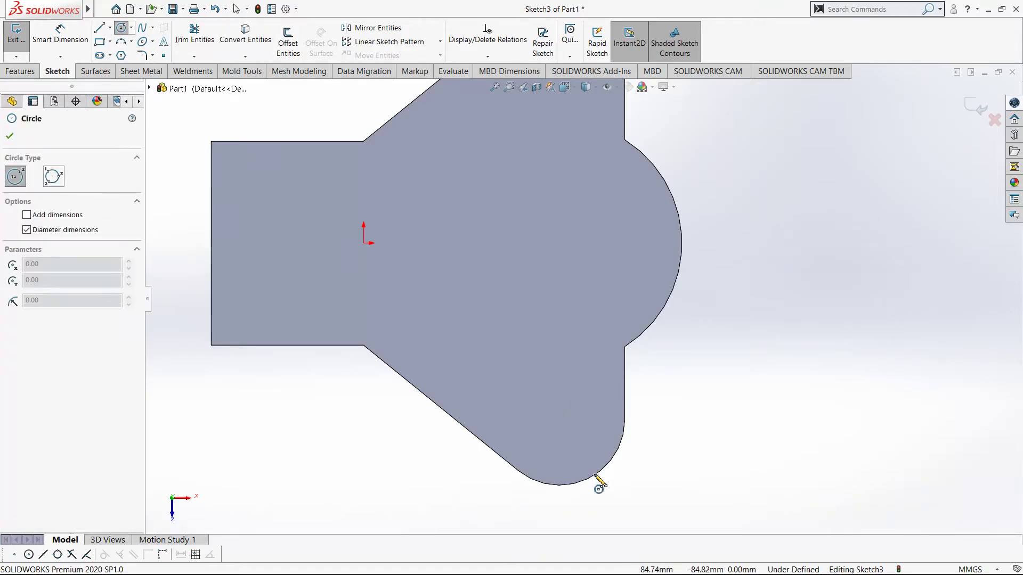
click(559, 420)
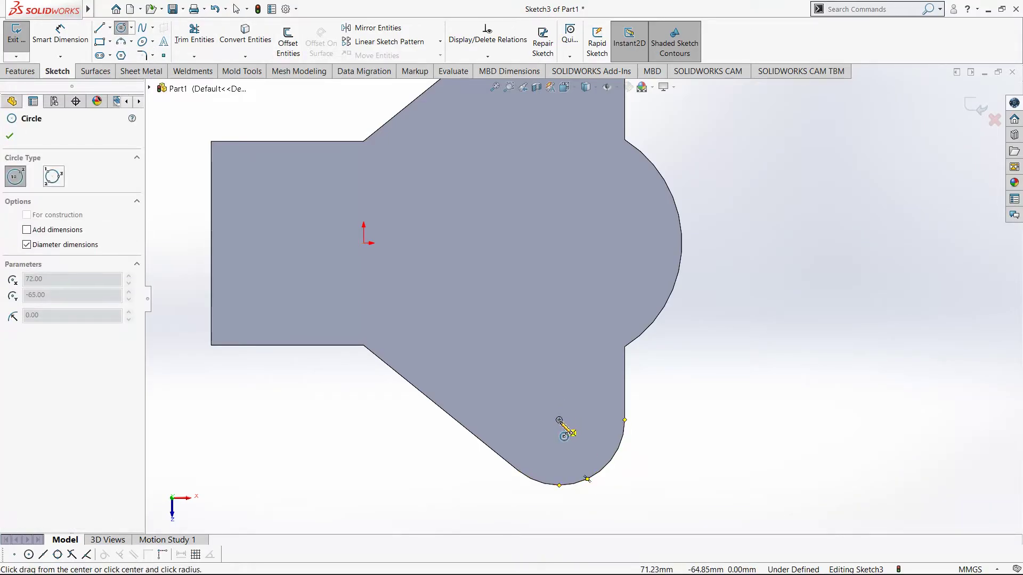
click(596, 440)
scroll(582, 300, up, 3)
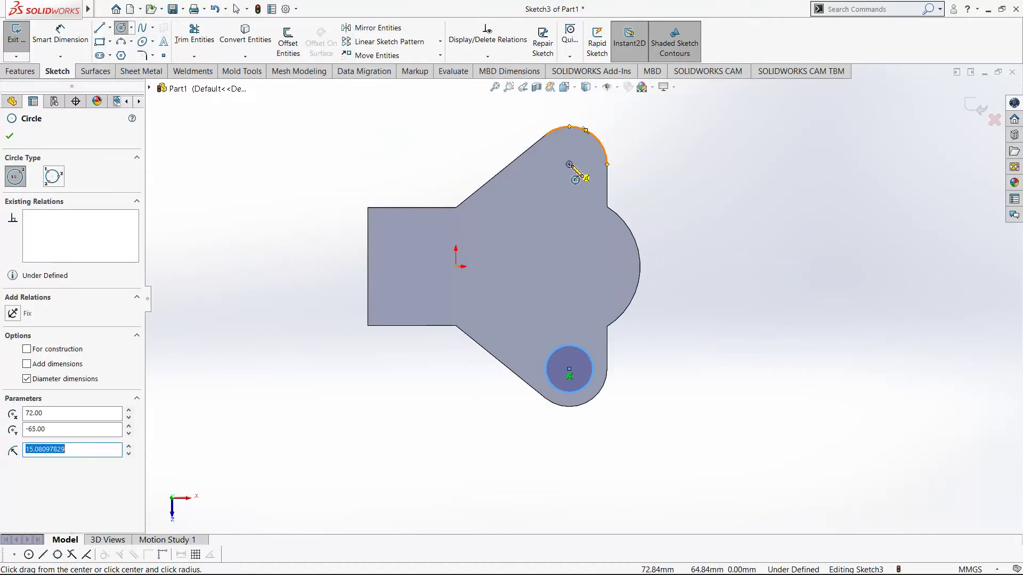
click(569, 164)
click(584, 179)
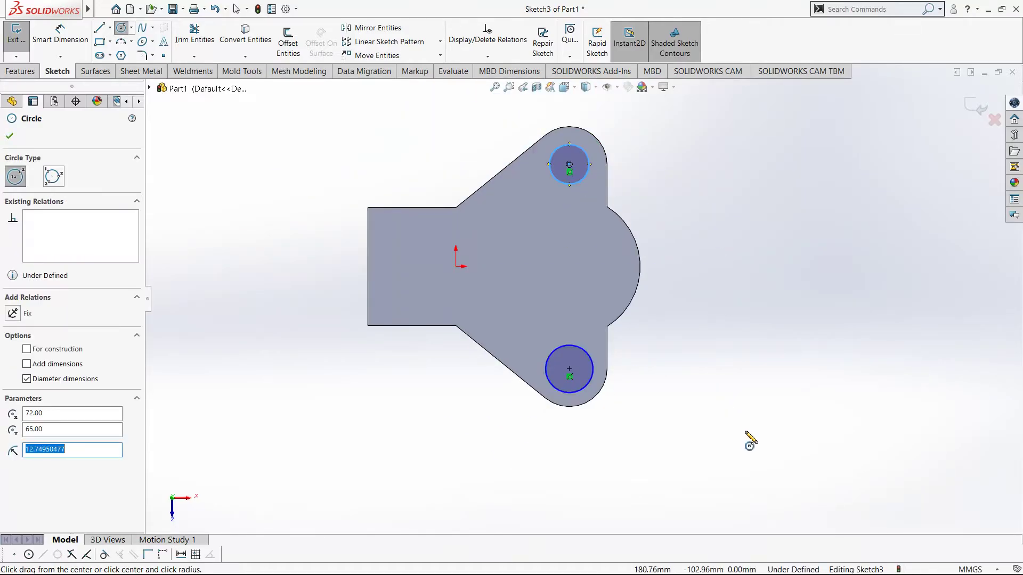
Place a diameter dimension on the lower circle, checking the reference drawing for its 18 value.
key(d)
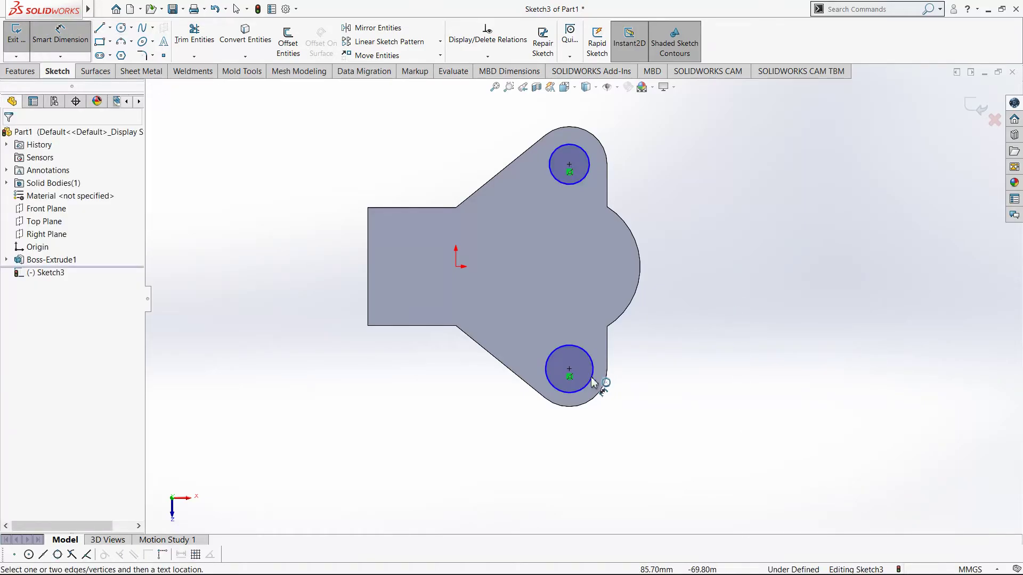
click(592, 379)
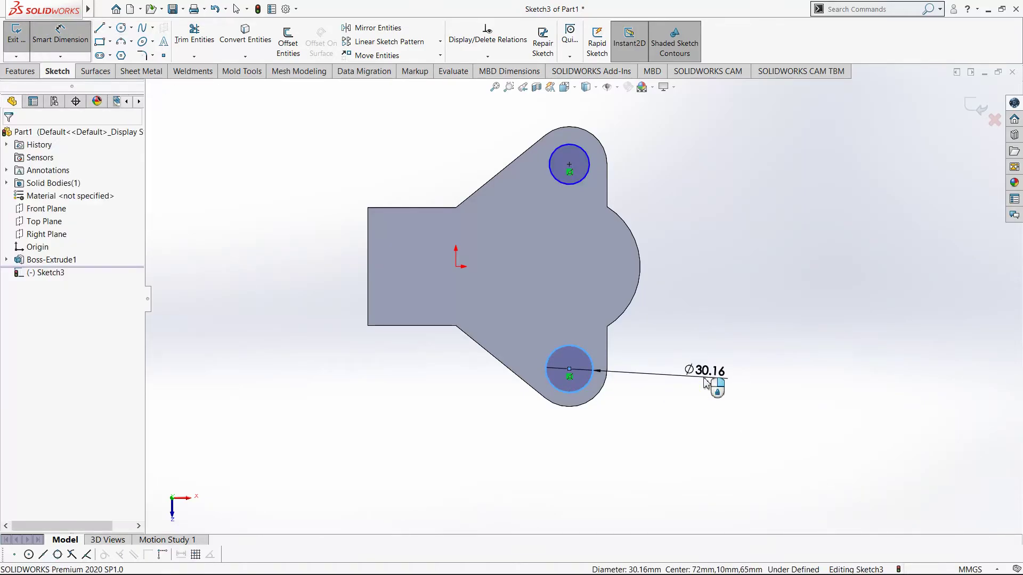
click(707, 382)
key(alt+Tab)
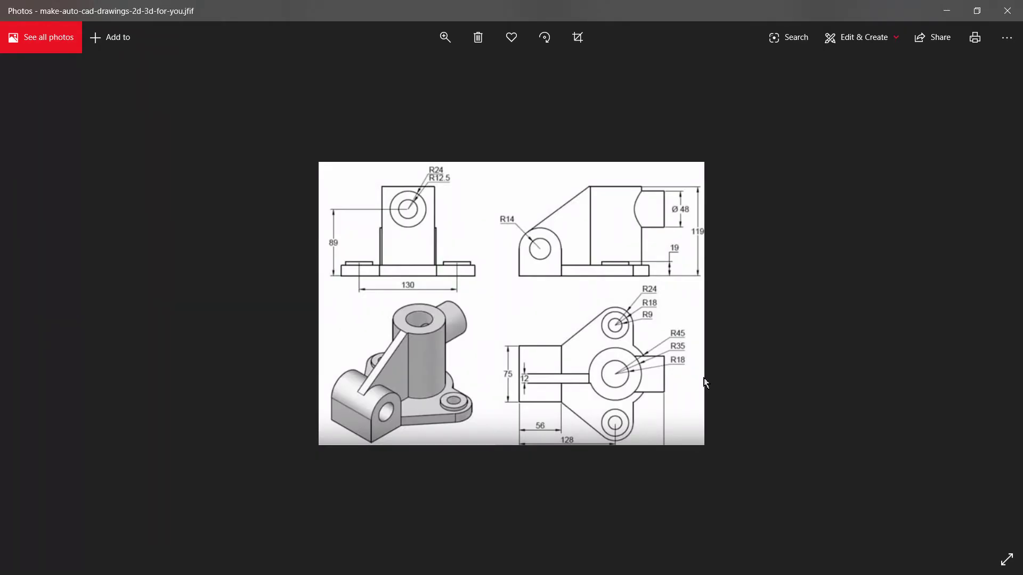
key(alt+Tab)
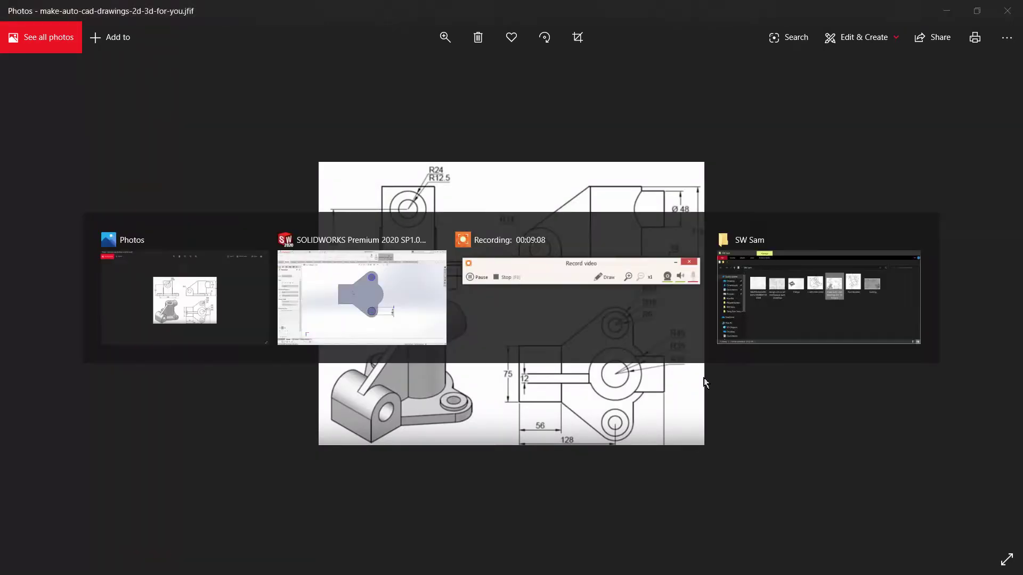
Dimension the lower and upper boss circles to a 36 mm diameter.
text(30)
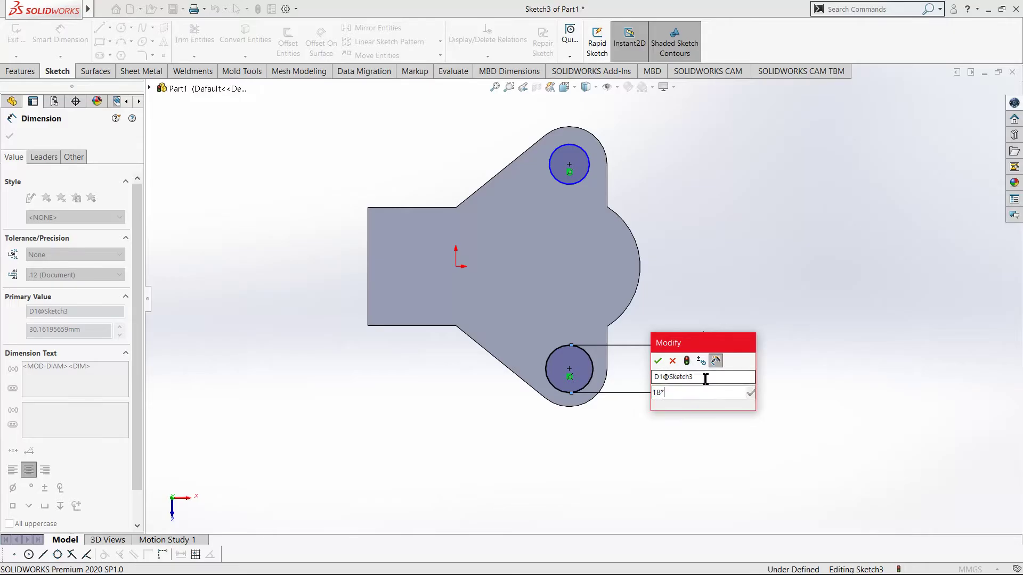
key(Escape)
click(773, 304)
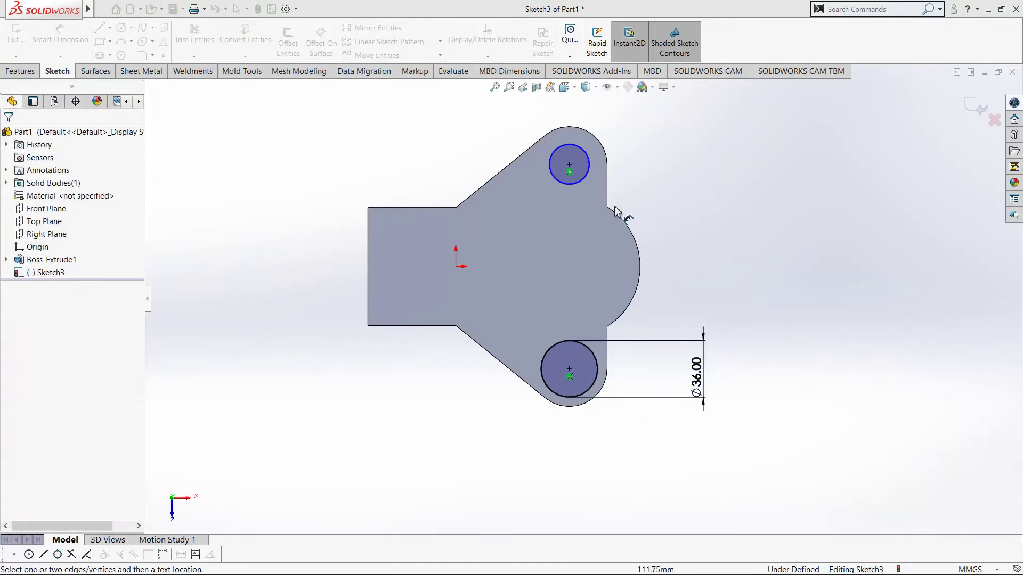
click(590, 179)
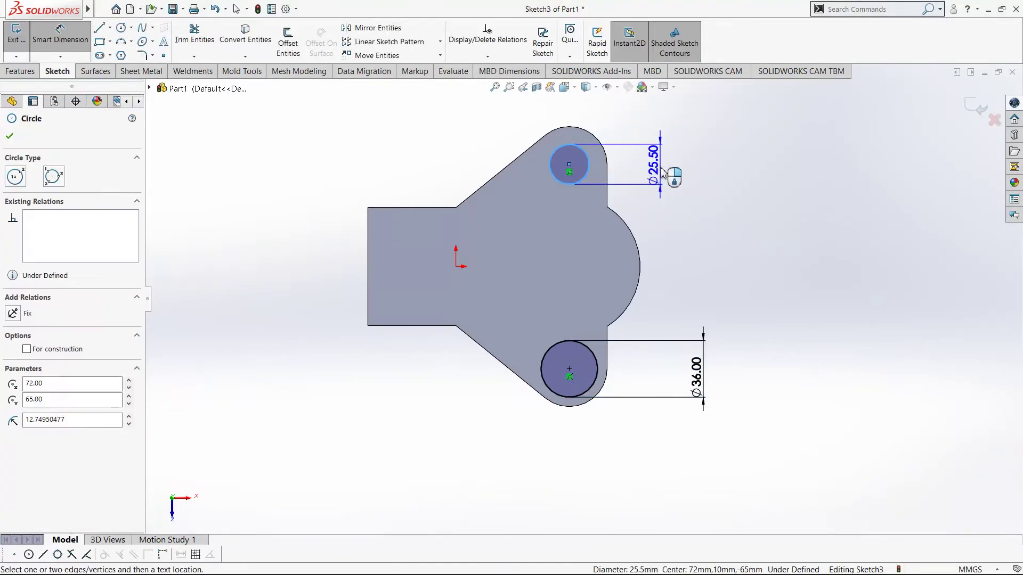
click(668, 169)
click(662, 172)
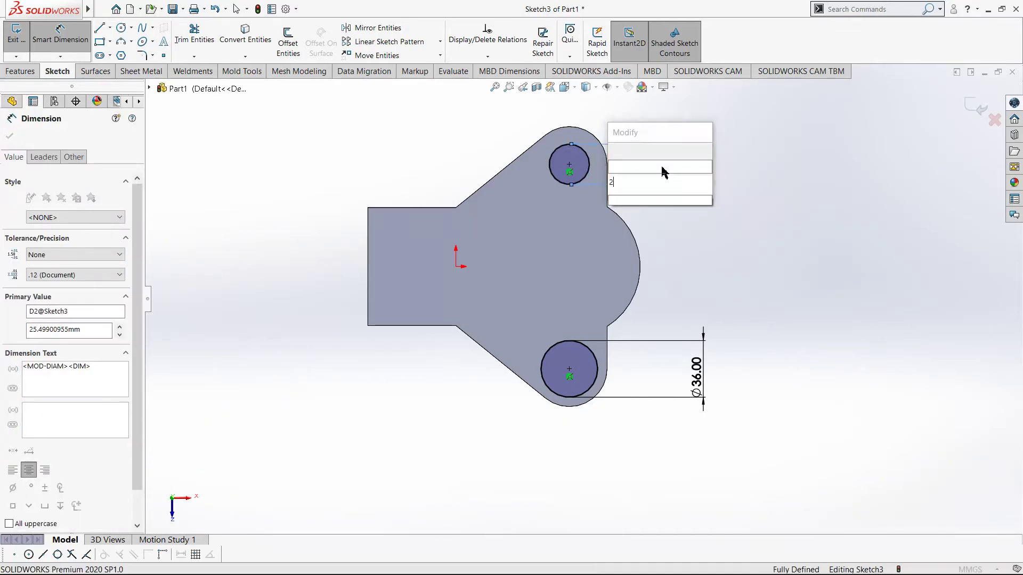
text(36)
key(Return)
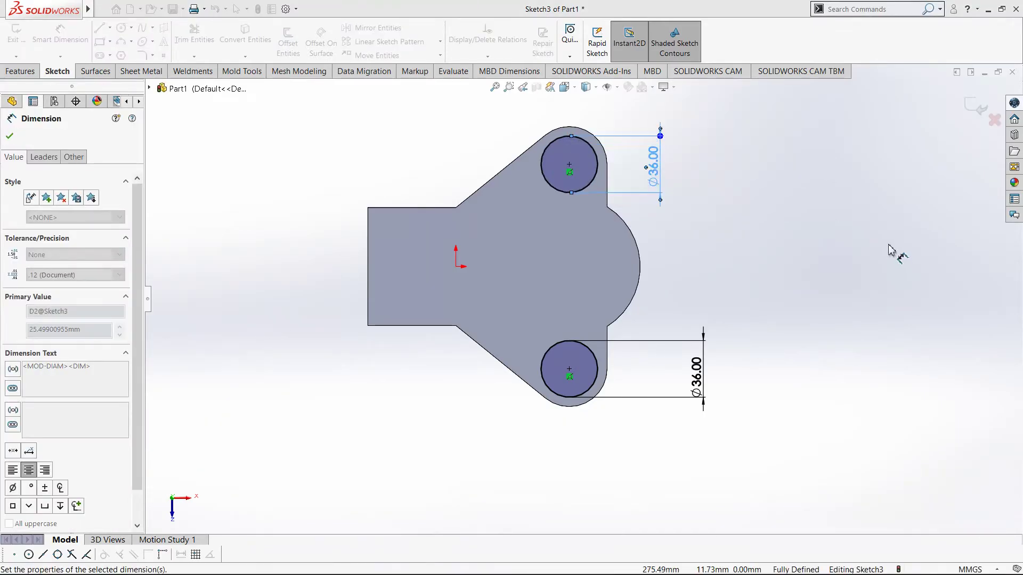
click(895, 251)
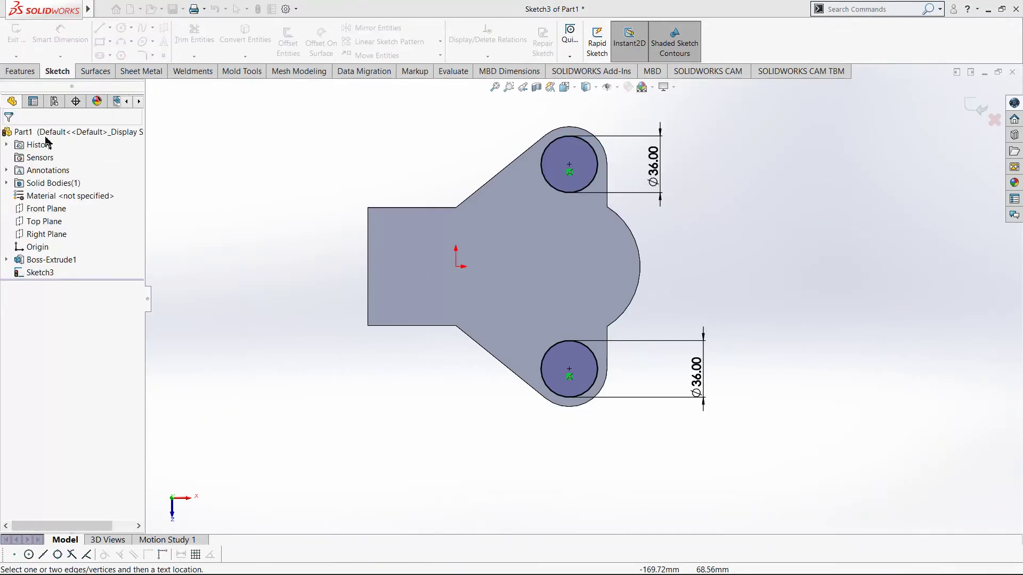
Begin the boss extrusion of both circles, compare with the reference drawing, and orbit to an oblique view.
click(19, 72)
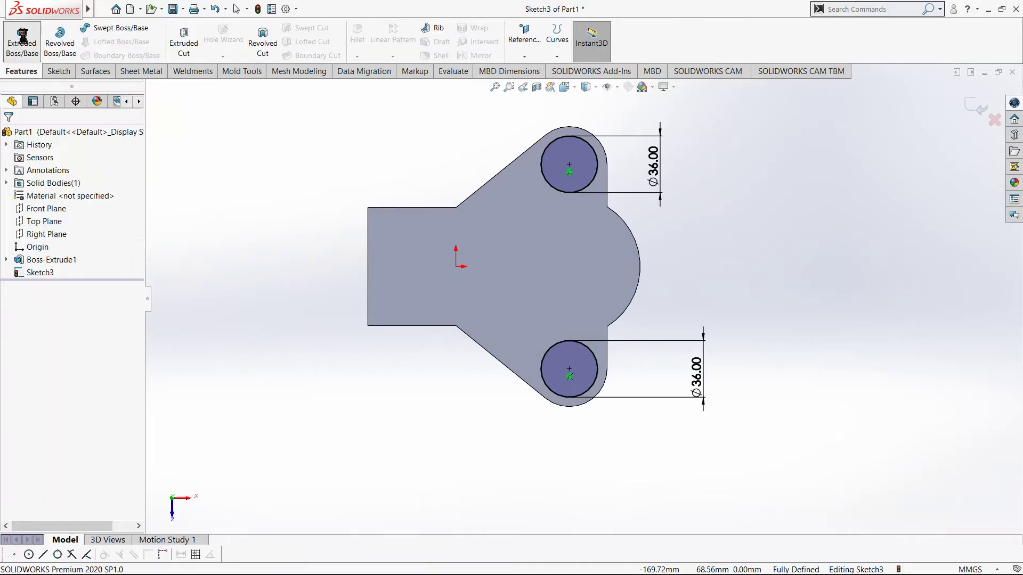
key(alt+Tab)
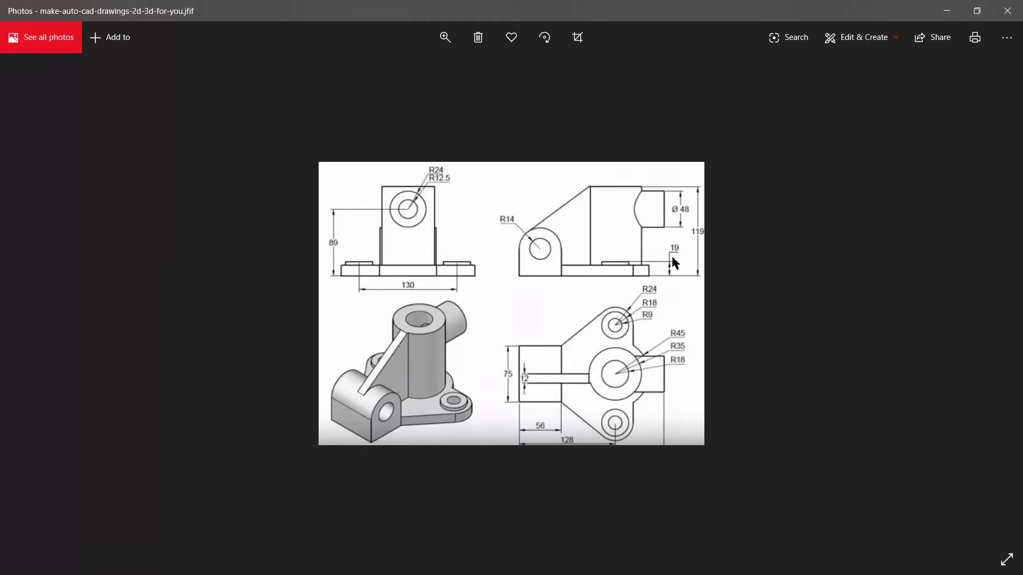
key(alt+Tab)
key(alt+Tab)
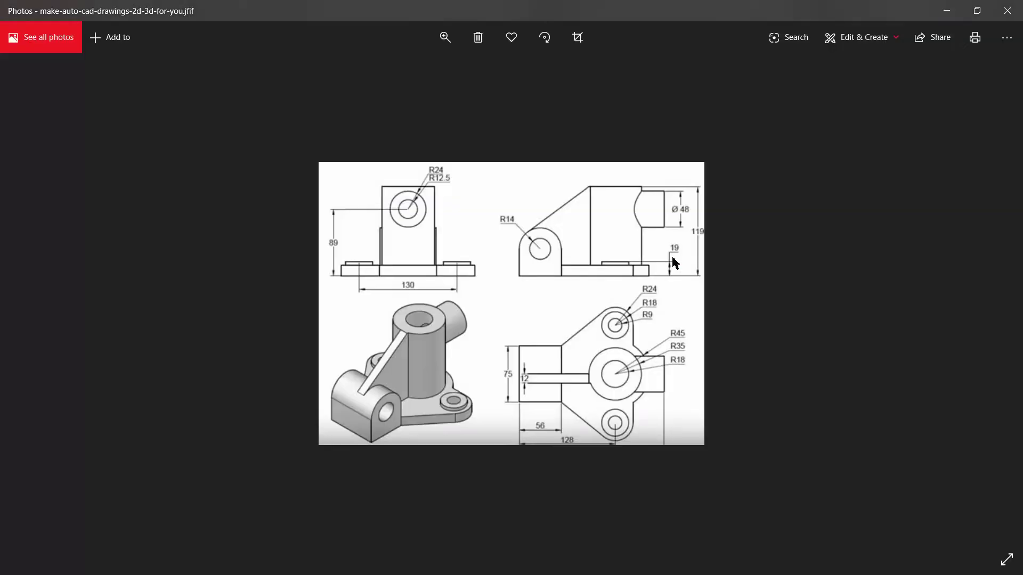
key(alt+Tab)
middle_drag(624, 456, 468, 250)
Extrude the two Ø36 circles 19 mm from the plate's top face, then switch to the reference drawing.
click(114, 172)
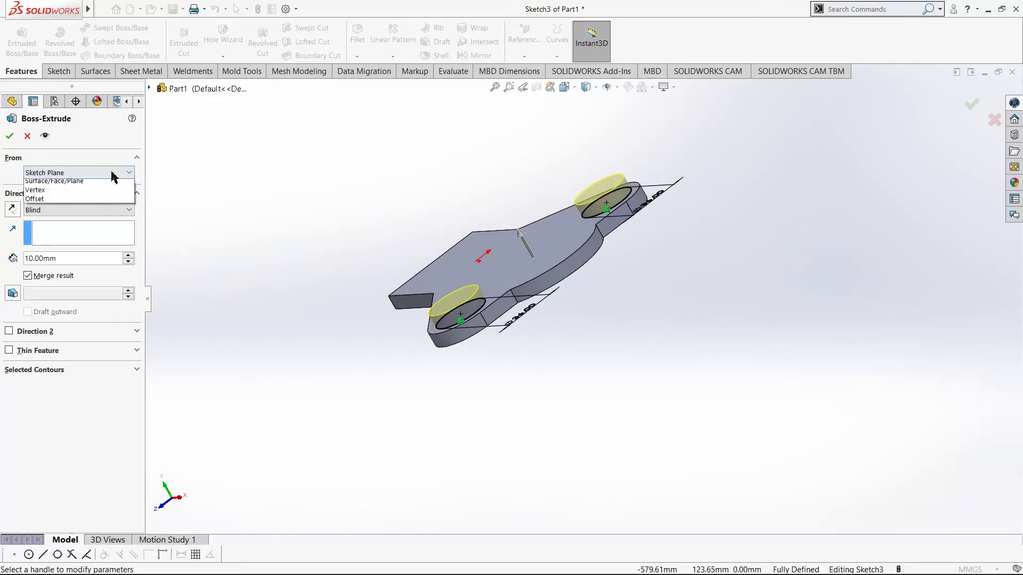
click(99, 194)
middle_drag(628, 445, 491, 270)
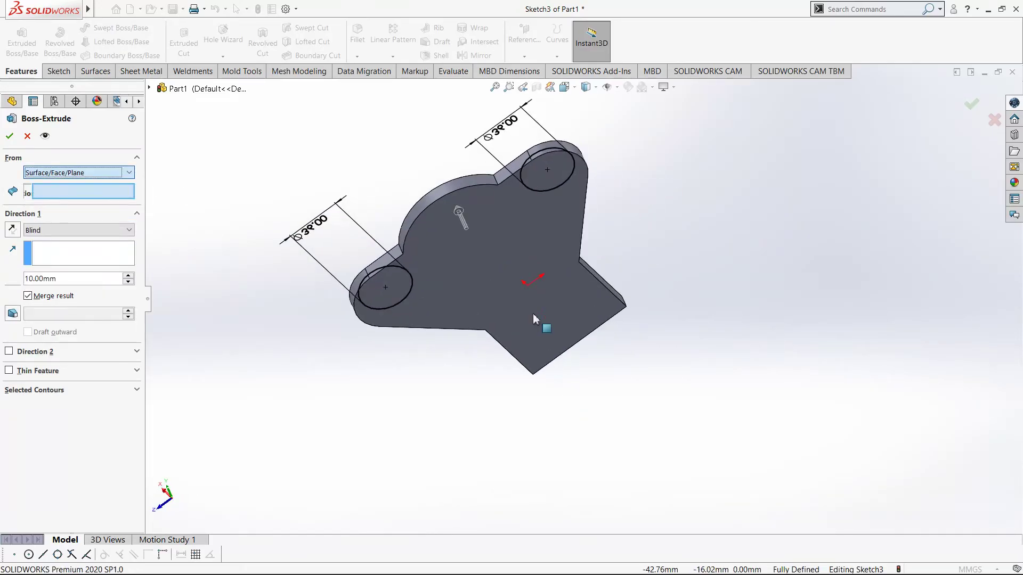
click(487, 323)
scroll(406, 212, down, 3)
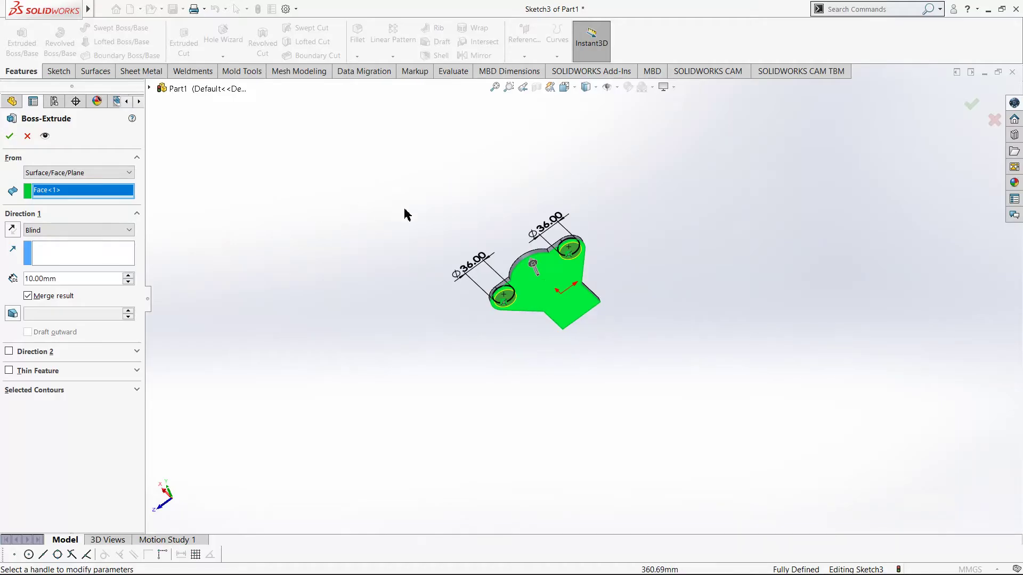
middle_drag(407, 212, 586, 306)
scroll(586, 307, up, 3)
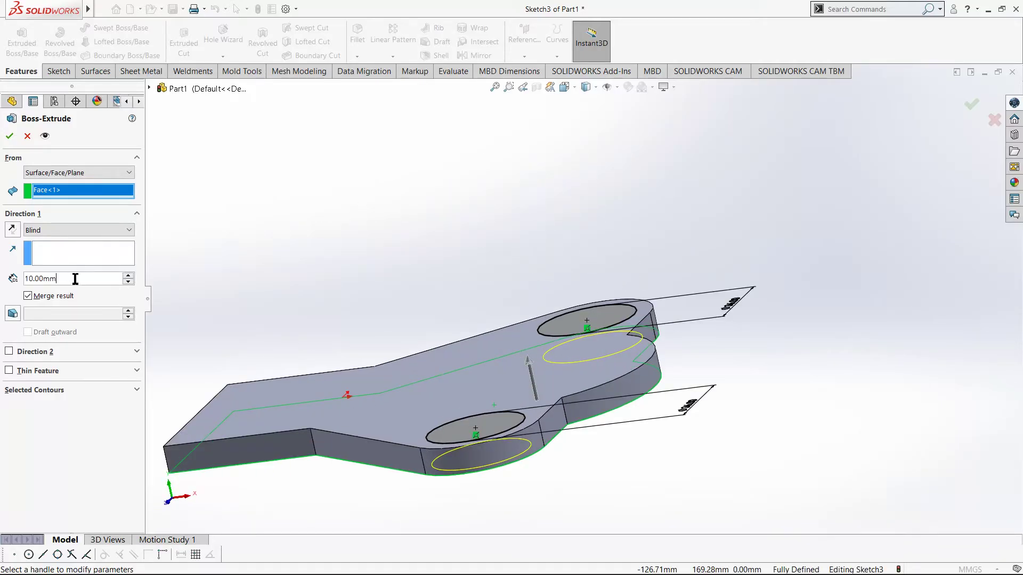
text(19)
key(Return)
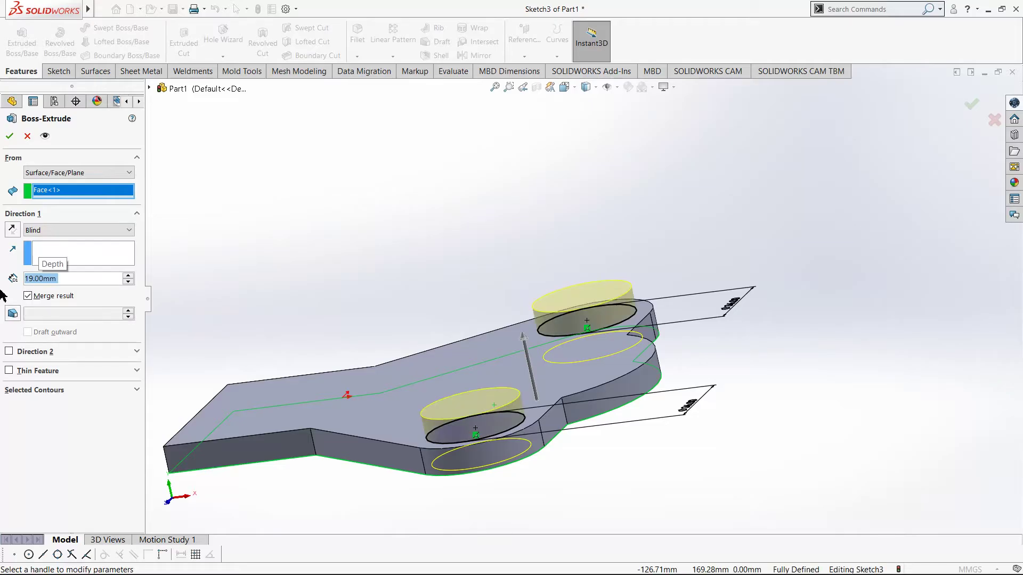
click(10, 136)
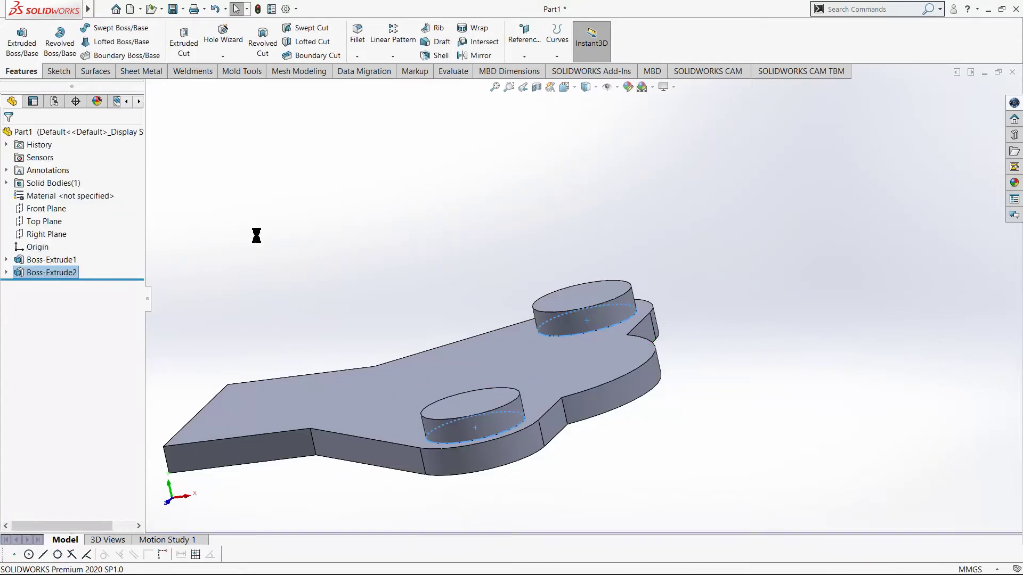
click(291, 223)
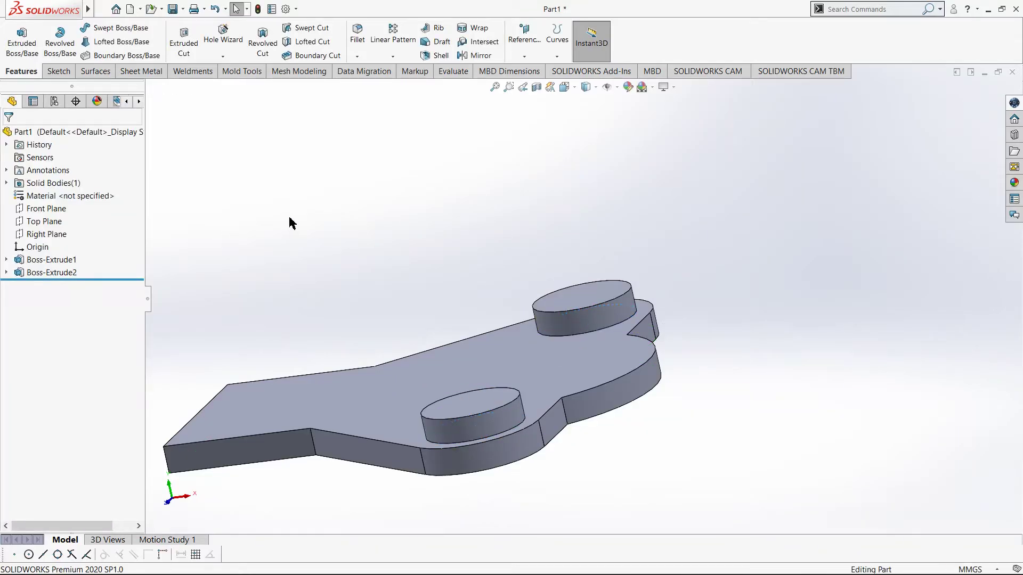
key(alt+Tab)
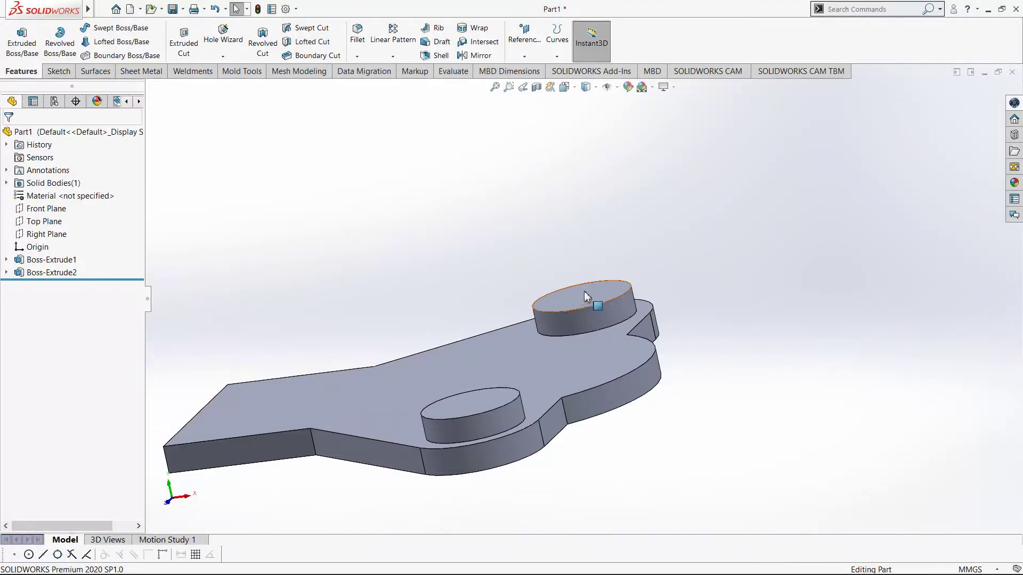
Start a new sketch on the upper boss's top face.
right_click(589, 294)
click(617, 279)
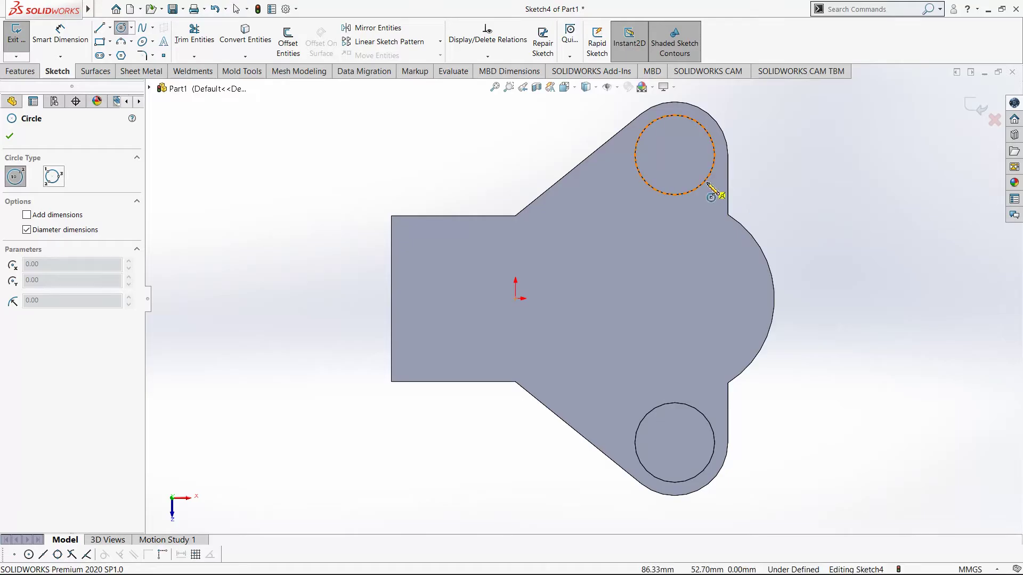
Draw a hole circle centred in the upper boss and another in the lower boss.
click(674, 155)
click(695, 168)
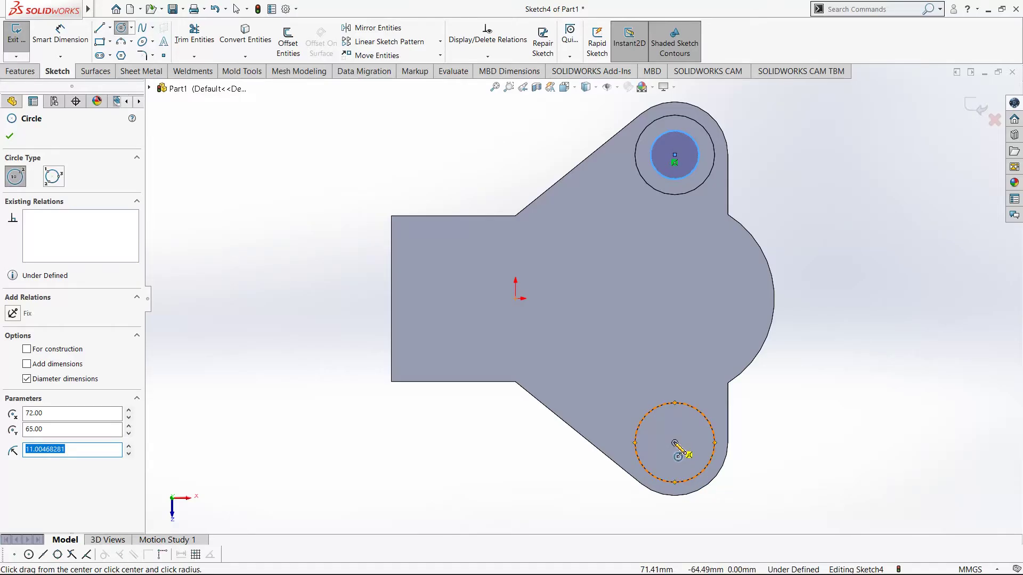
click(674, 443)
click(692, 456)
key(Escape)
Dimension both hole circles to an 18 mm diameter.
key(d)
click(698, 163)
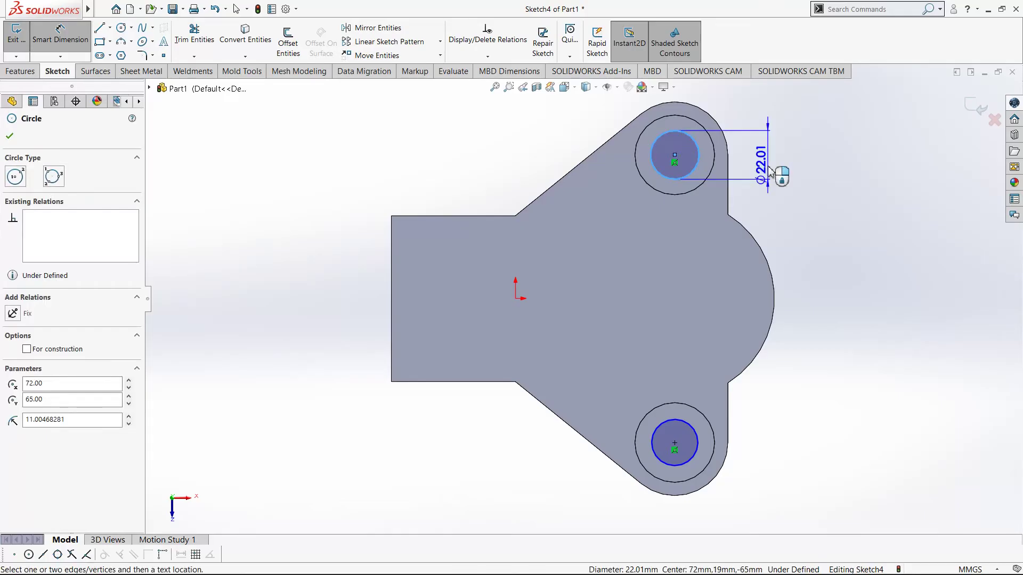
click(778, 171)
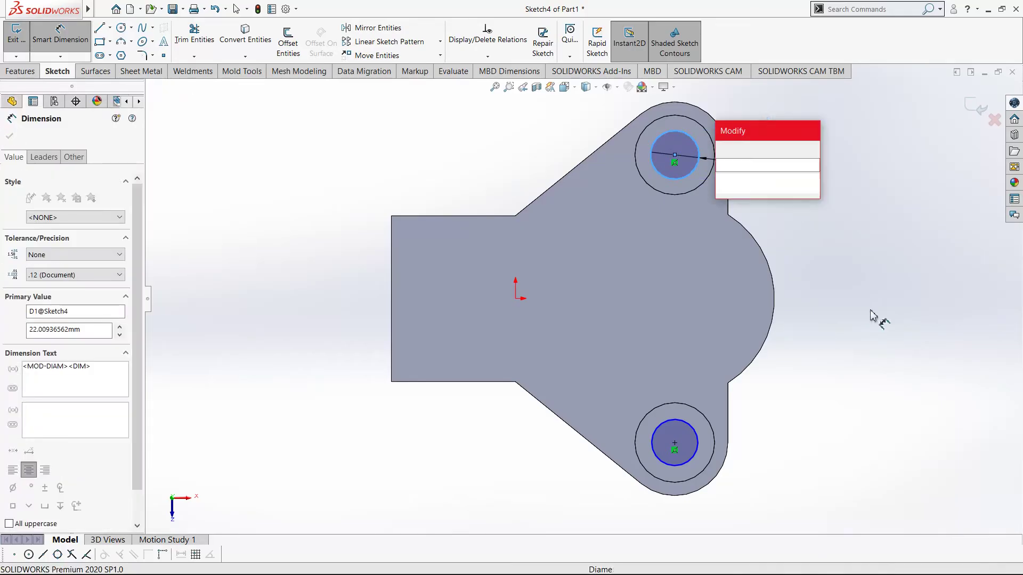
text(18)
key(Return)
key(Escape)
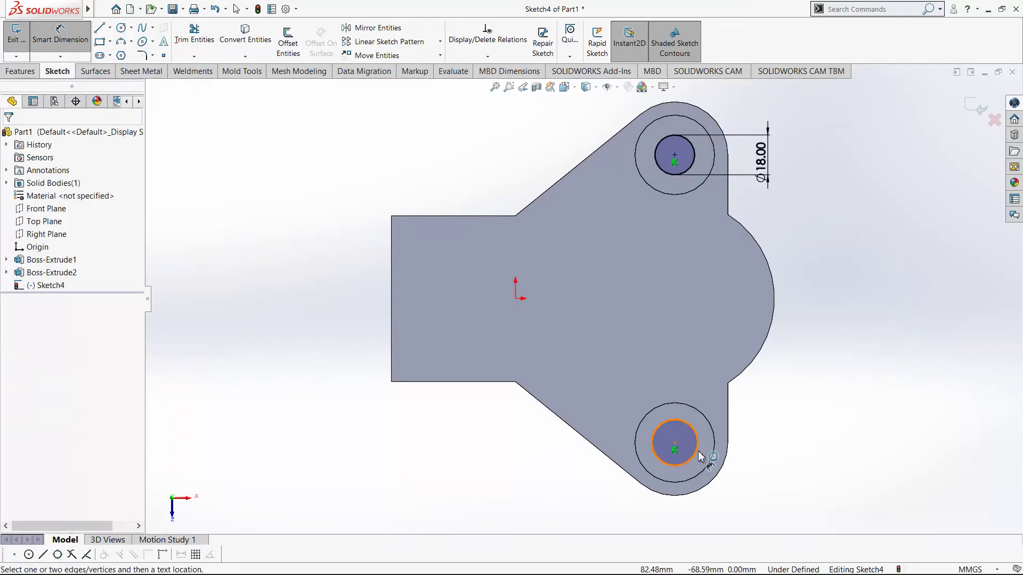
click(696, 447)
click(789, 448)
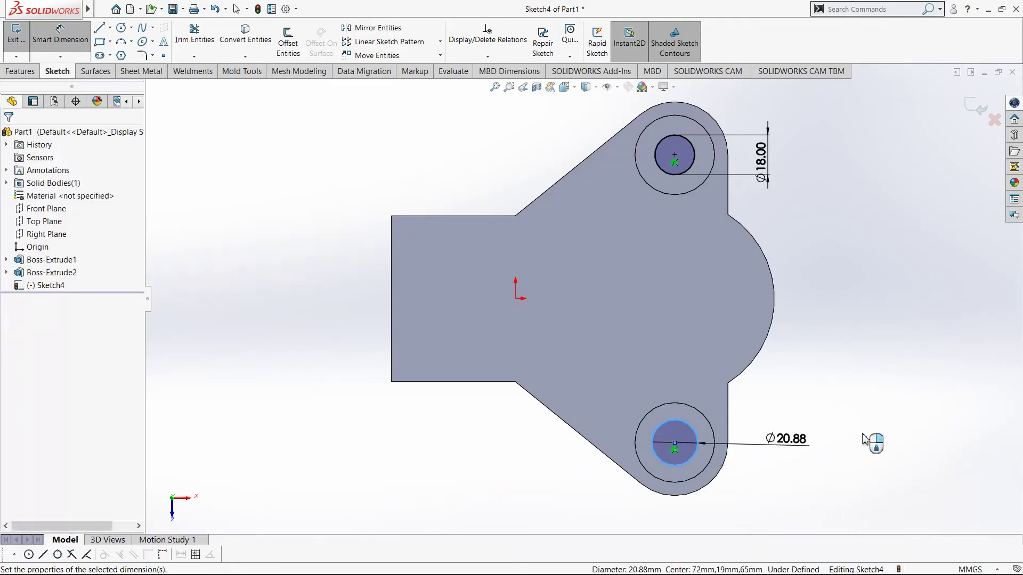
text(18)
key(Return)
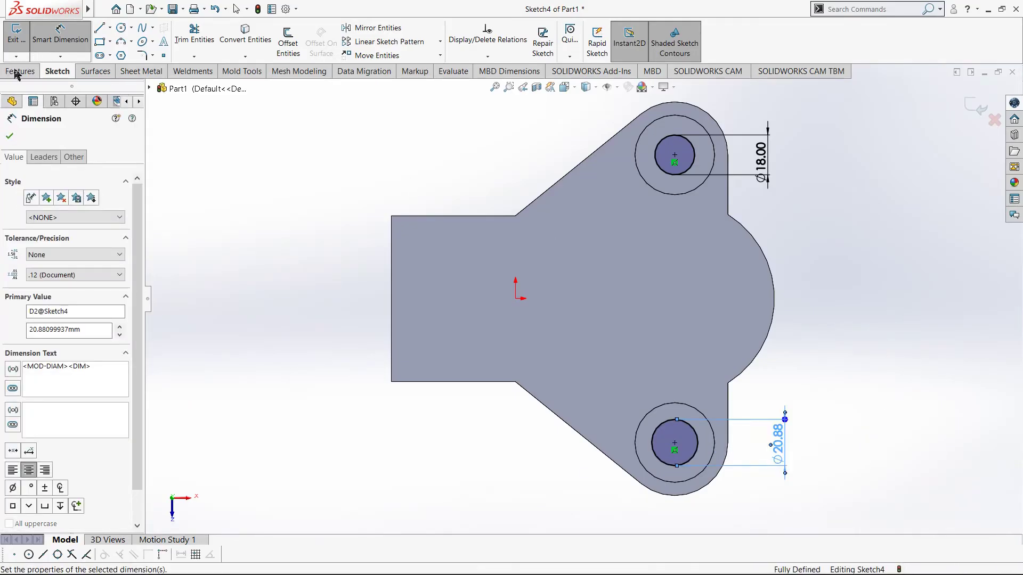
key(Escape)
click(20, 71)
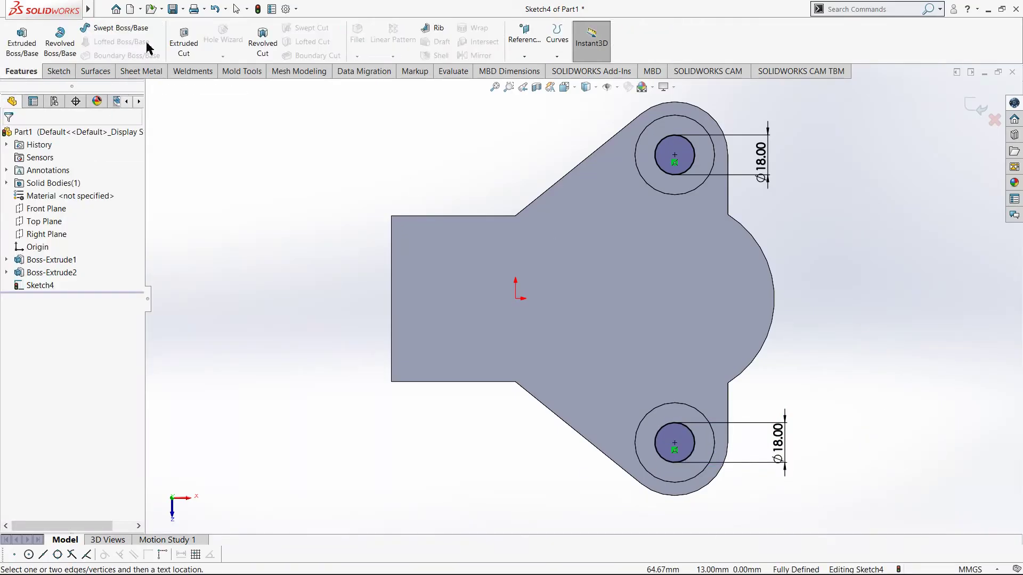
Extruded Cut the two Ø18 circles Through All, then tilt the view and check the reference drawing.
click(184, 40)
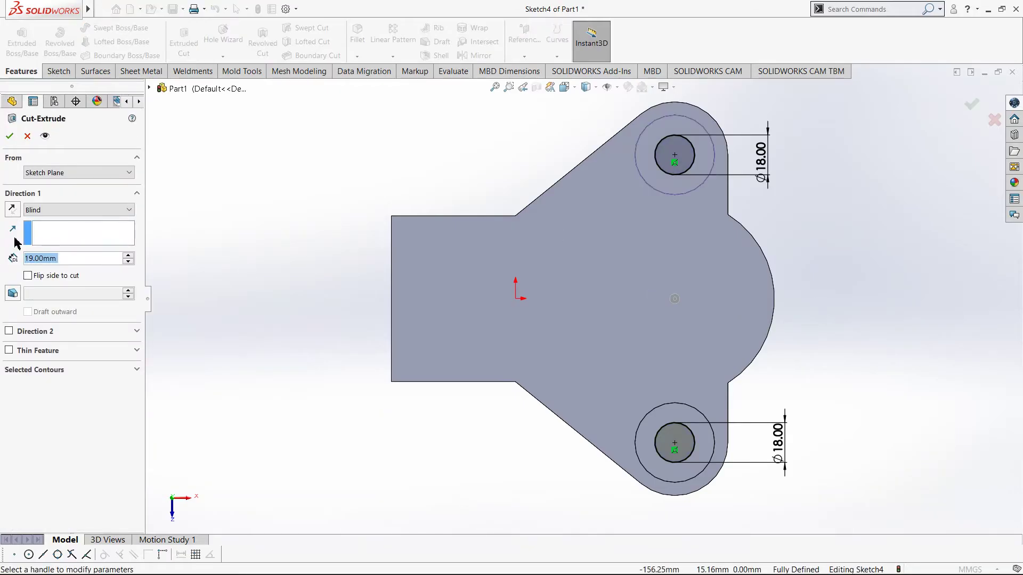
click(53, 213)
click(53, 230)
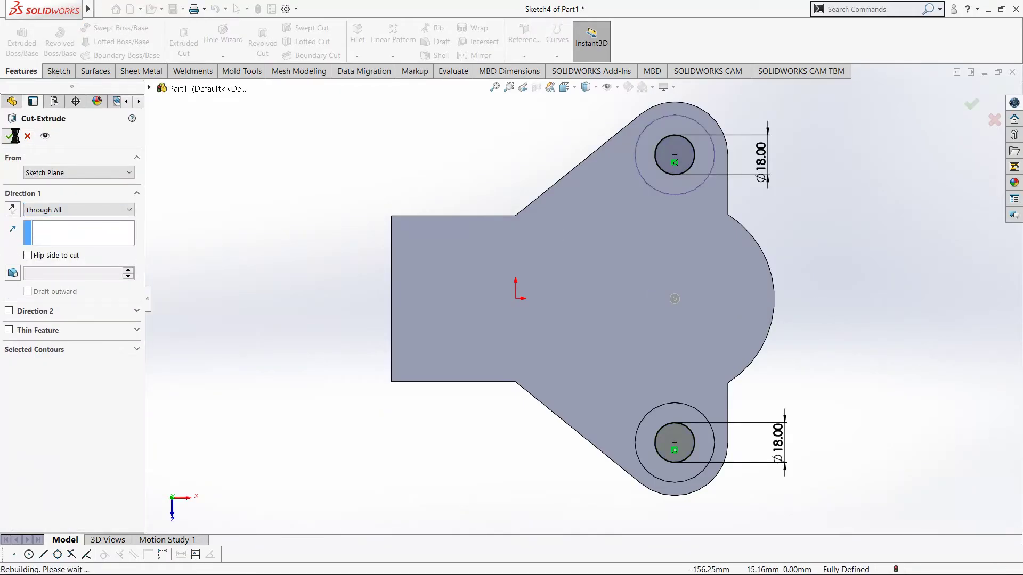
key(Return)
middle_click(703, 354)
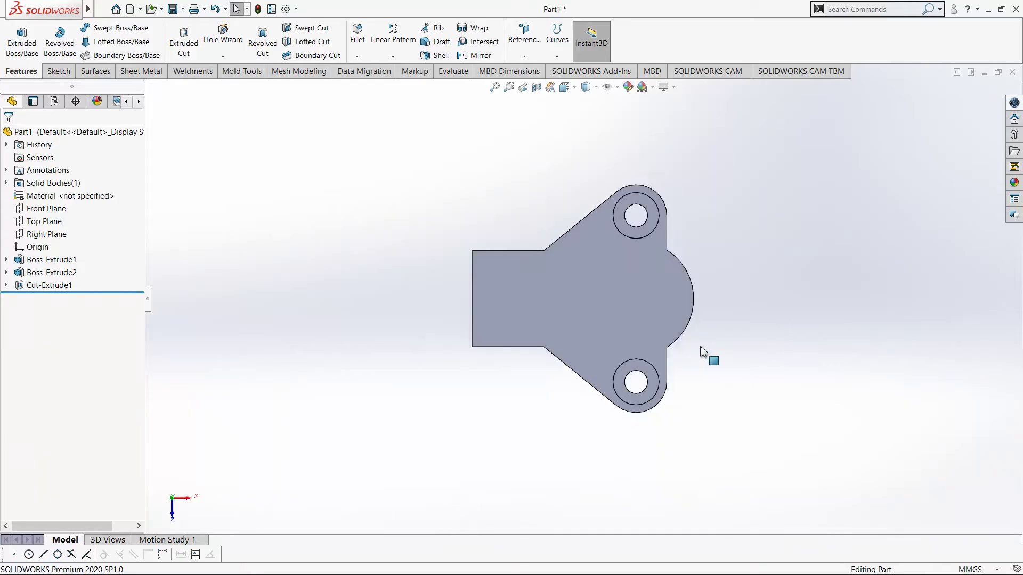
middle_drag(668, 349, 655, 270)
key(alt+Tab)
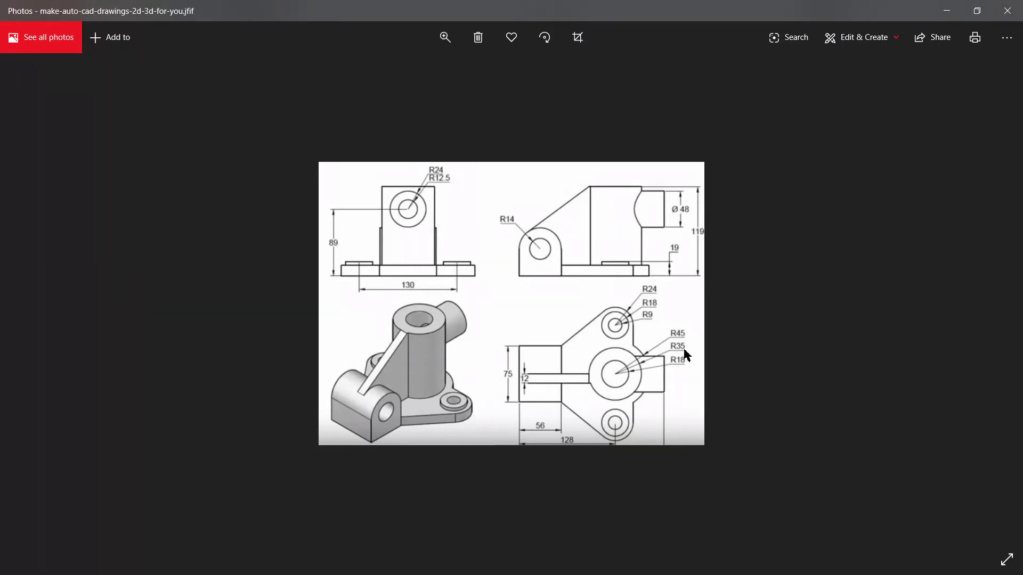
key(alt+Tab)
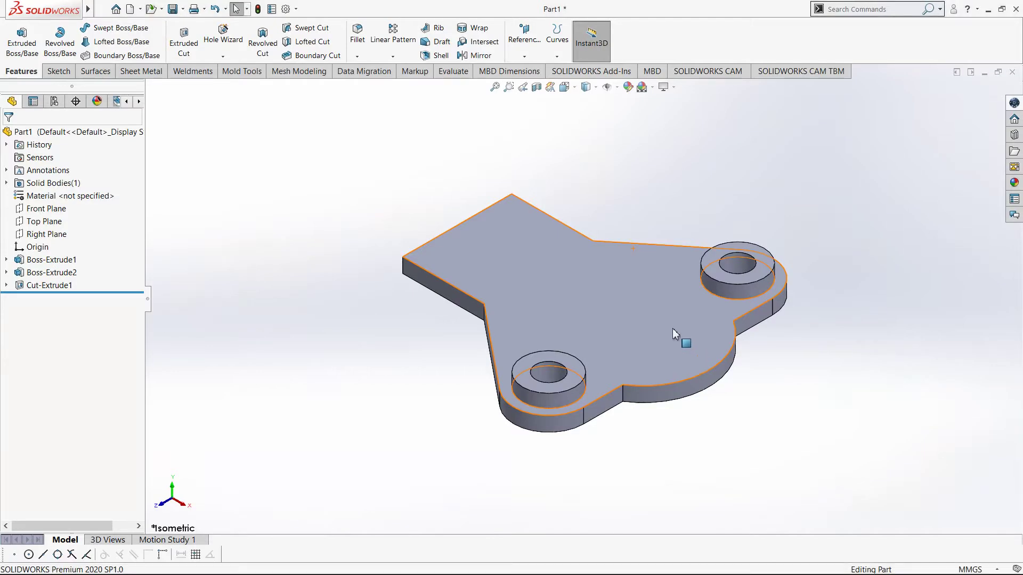
Open a sketch on the plate's top face and draw two concentric circles at the rounded end's centre.
right_click(693, 309)
click(695, 296)
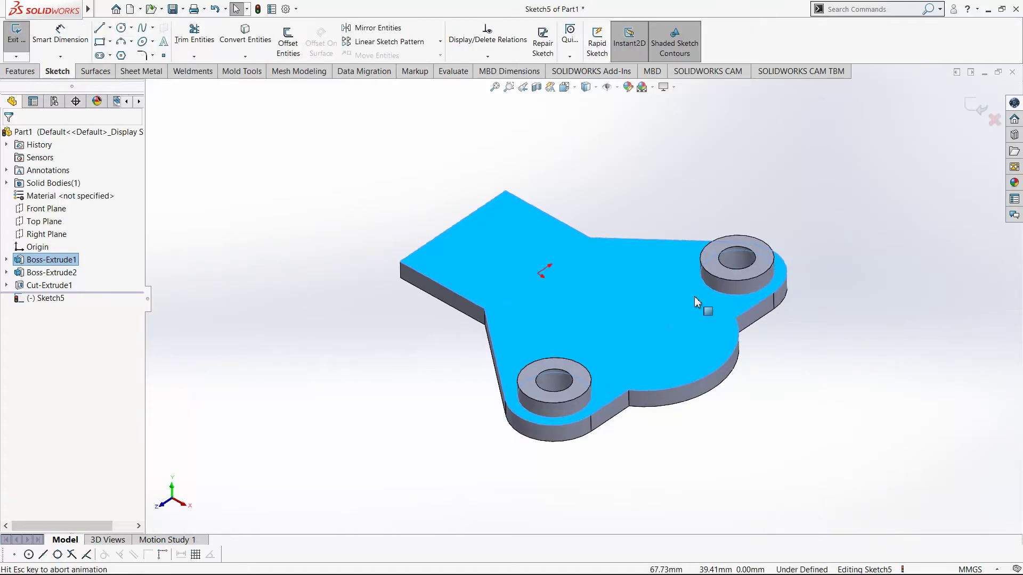
scroll(685, 315, down, 3)
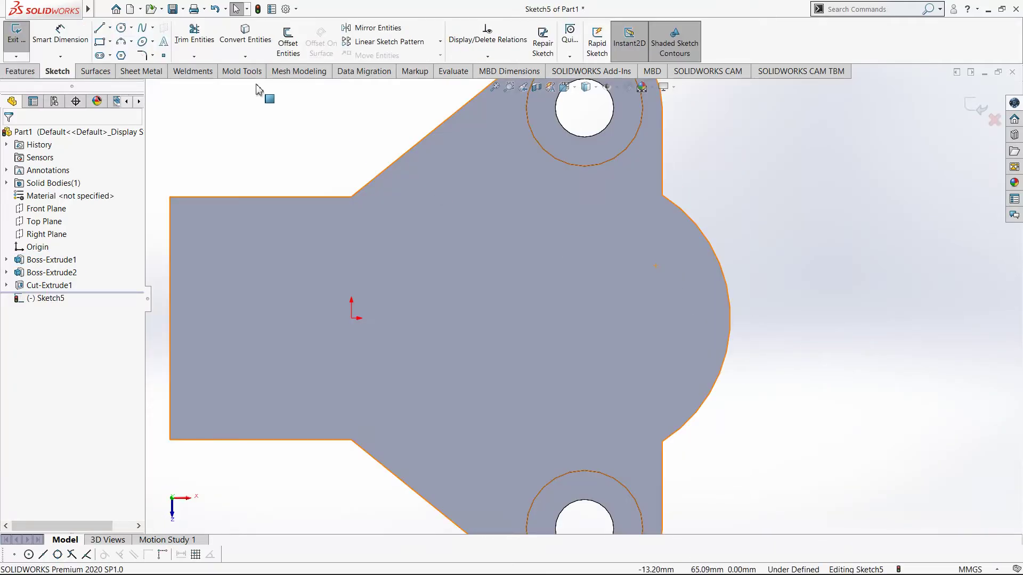
click(121, 29)
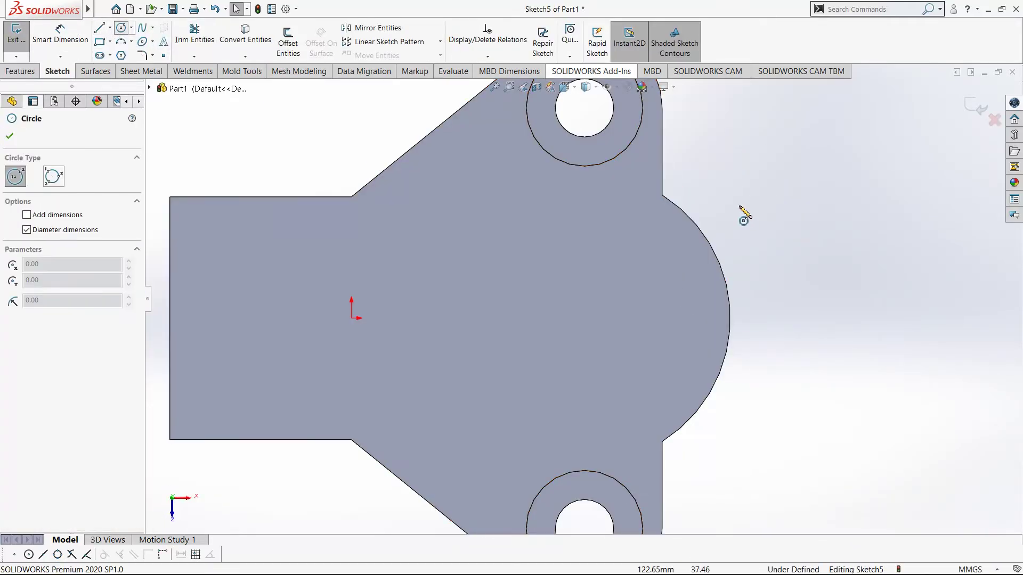
click(584, 318)
click(659, 331)
click(584, 318)
click(619, 332)
key(Escape)
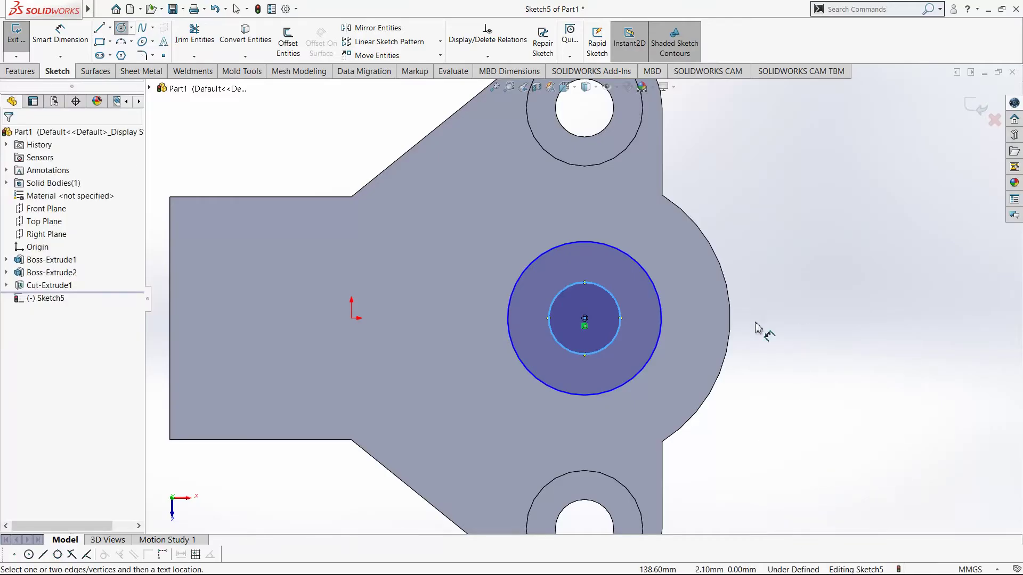
Dimension the circles to Ø36 and Ø70 (entered as 35*2), checking the reference drawing.
key(d)
click(790, 335)
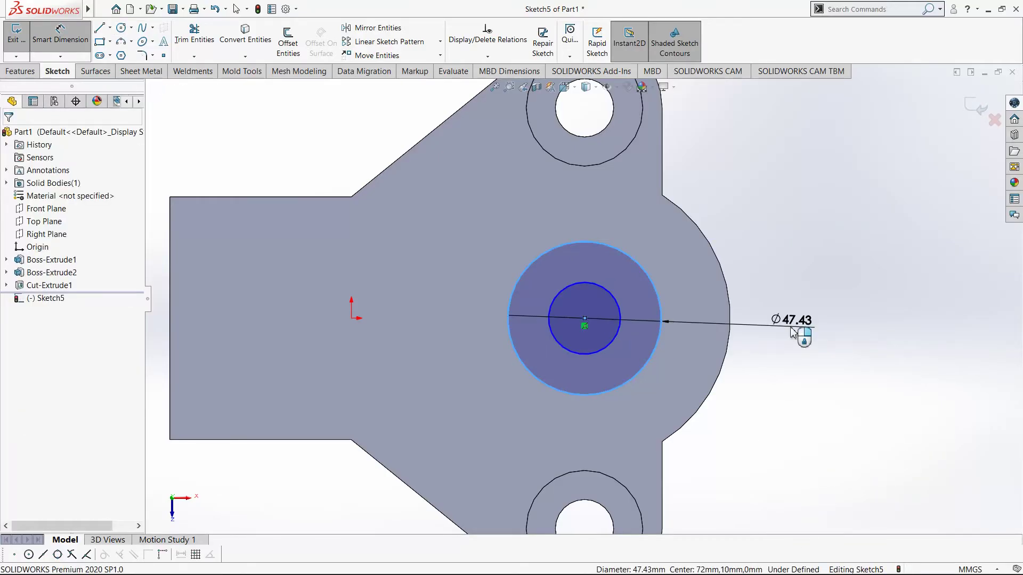
text(36)
key(Return)
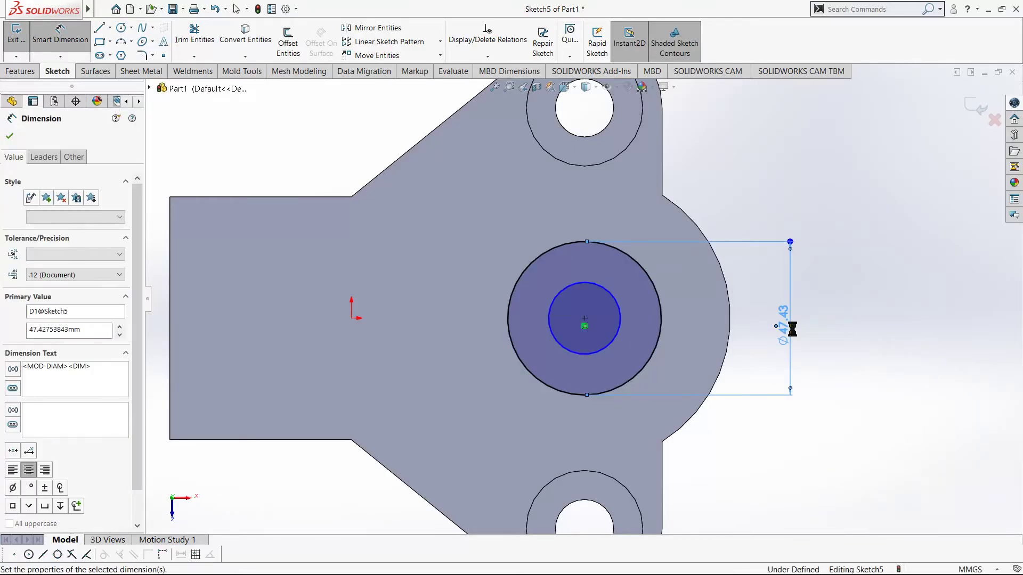
click(619, 333)
click(836, 328)
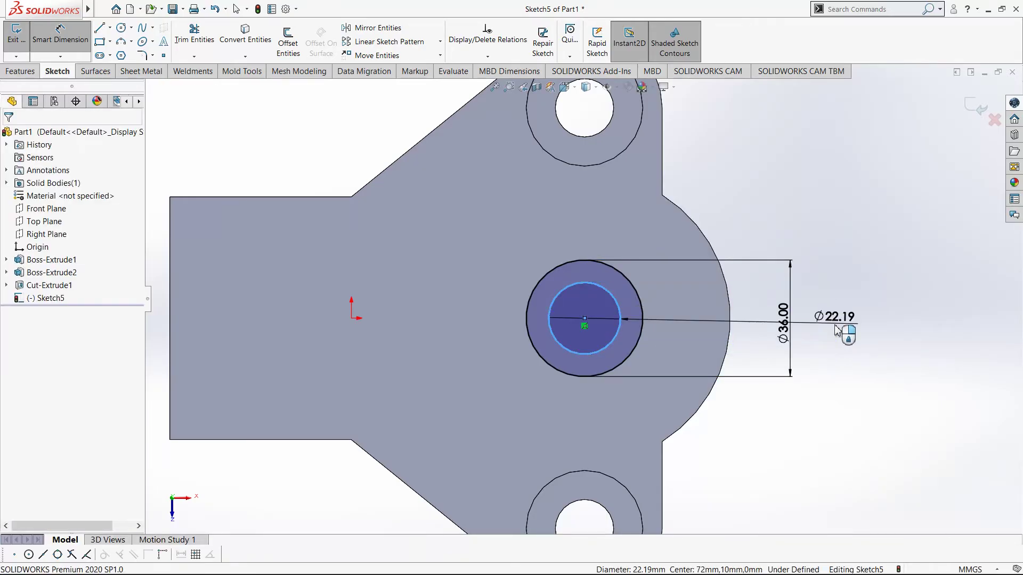
text(35)
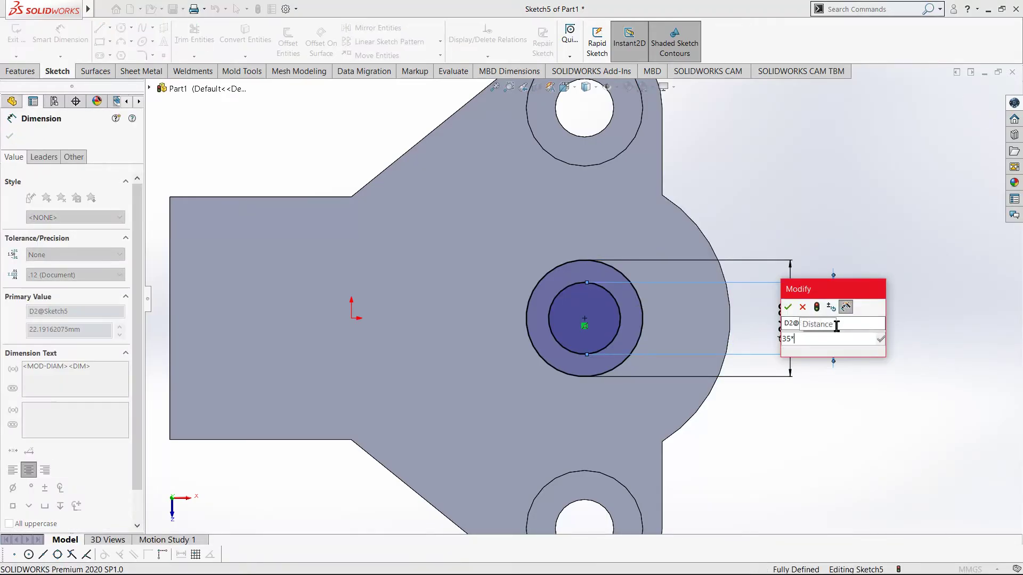
text(*2)
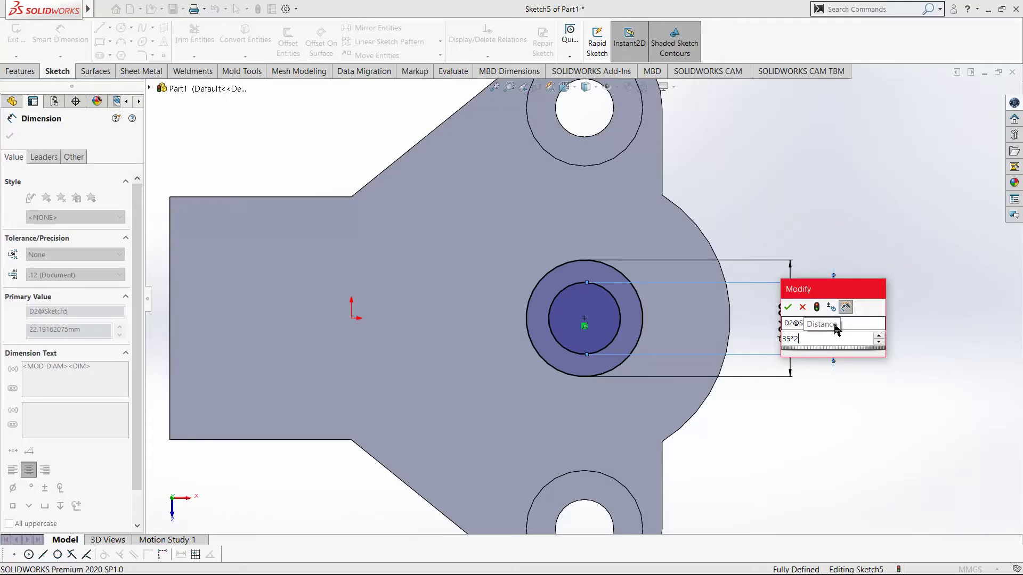
key(Return)
key(alt+Tab)
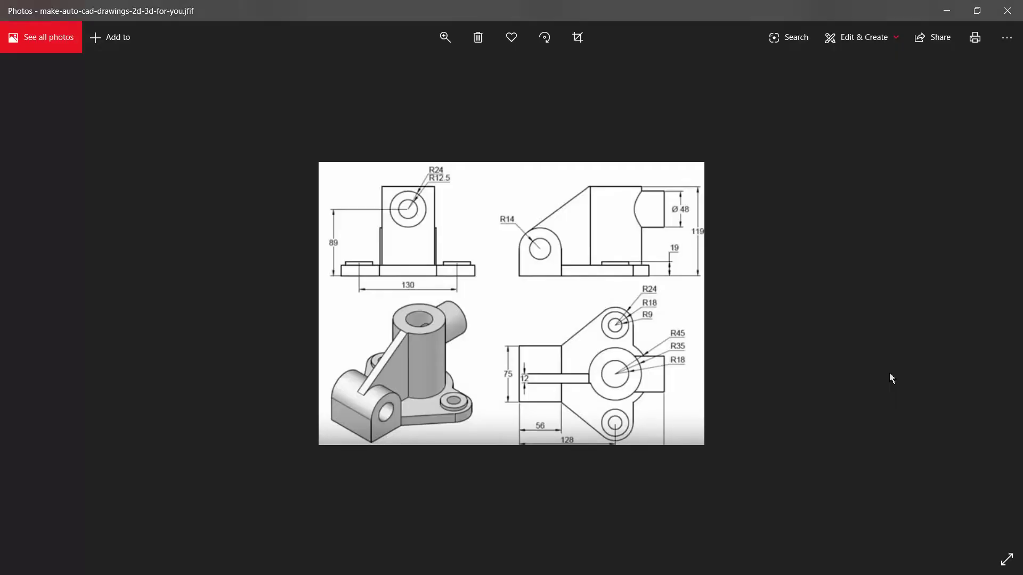
key(alt+Tab)
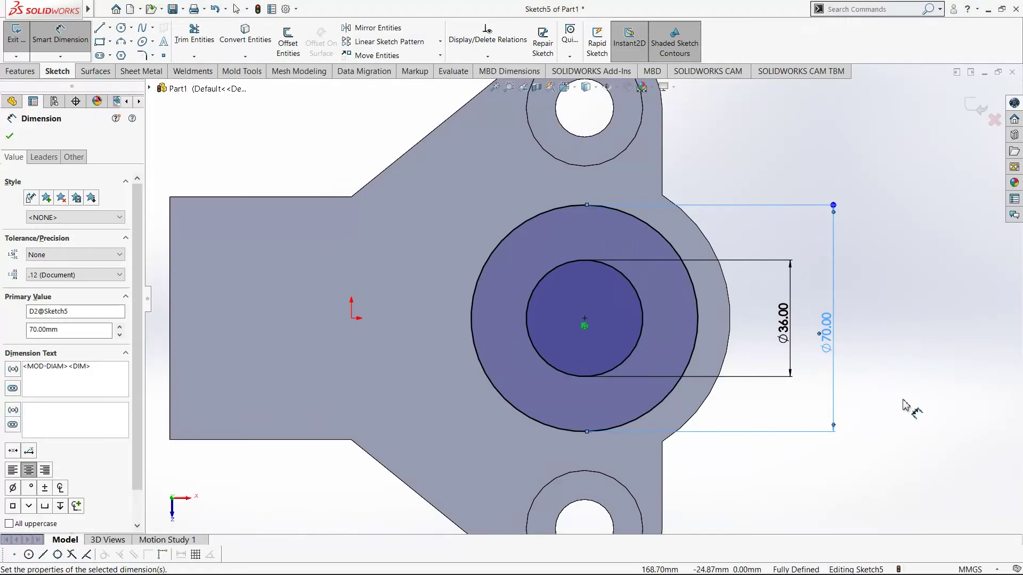
key(Escape)
click(19, 72)
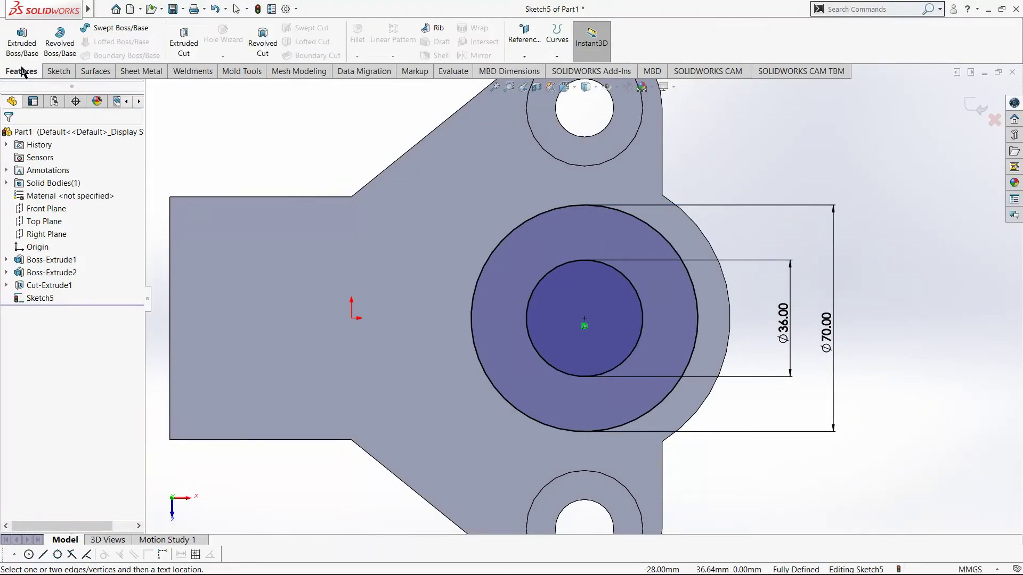
Start a Boss-Extrude of the concentric circles, beginning from a picked plate face.
key(alt+Tab)
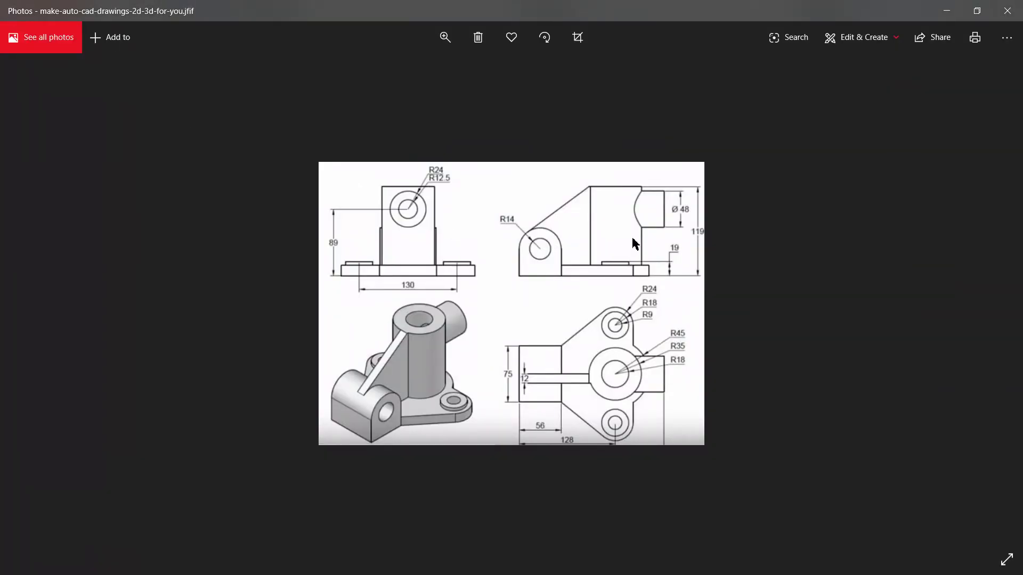
key(alt+Tab)
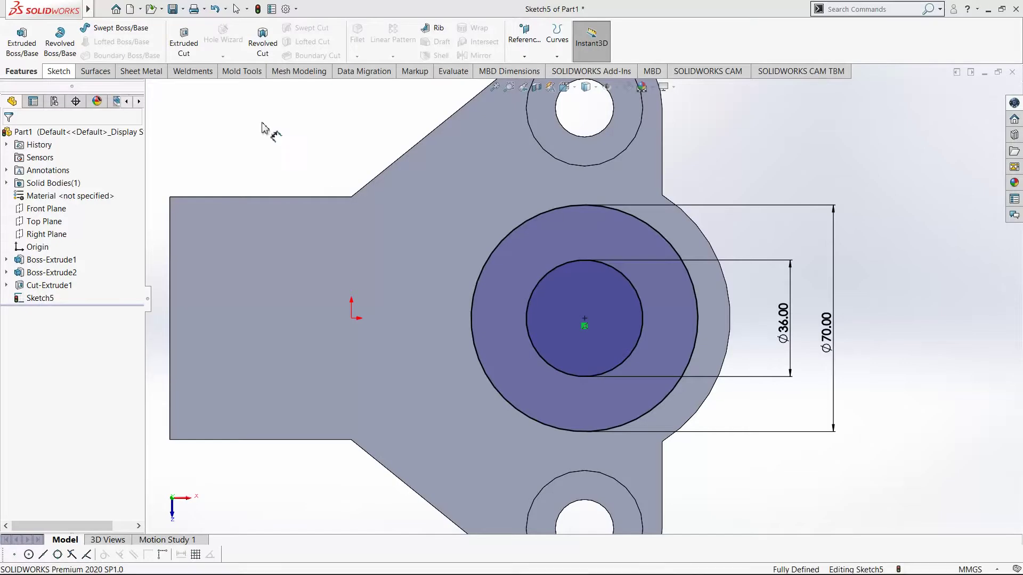
click(22, 43)
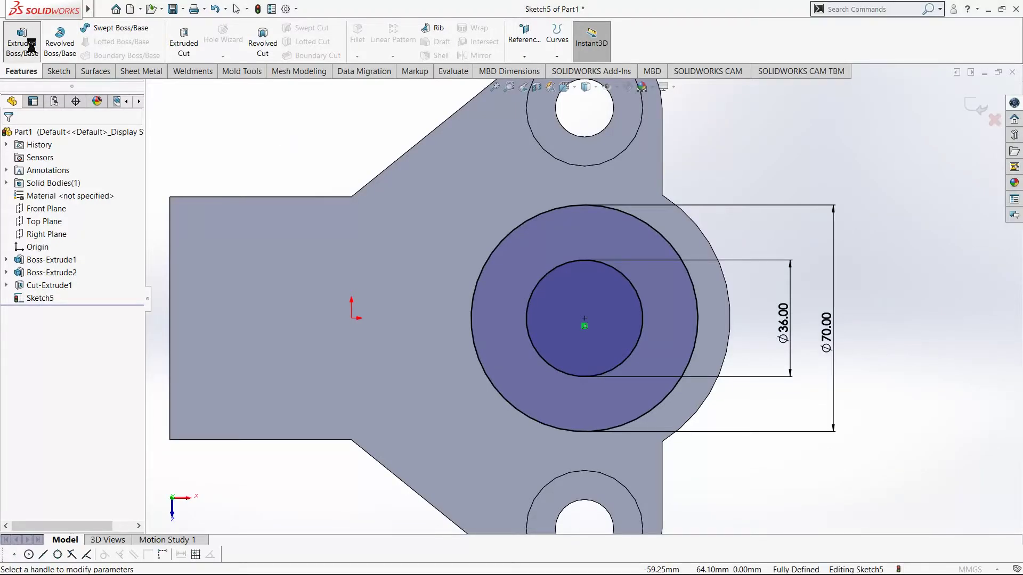
click(92, 174)
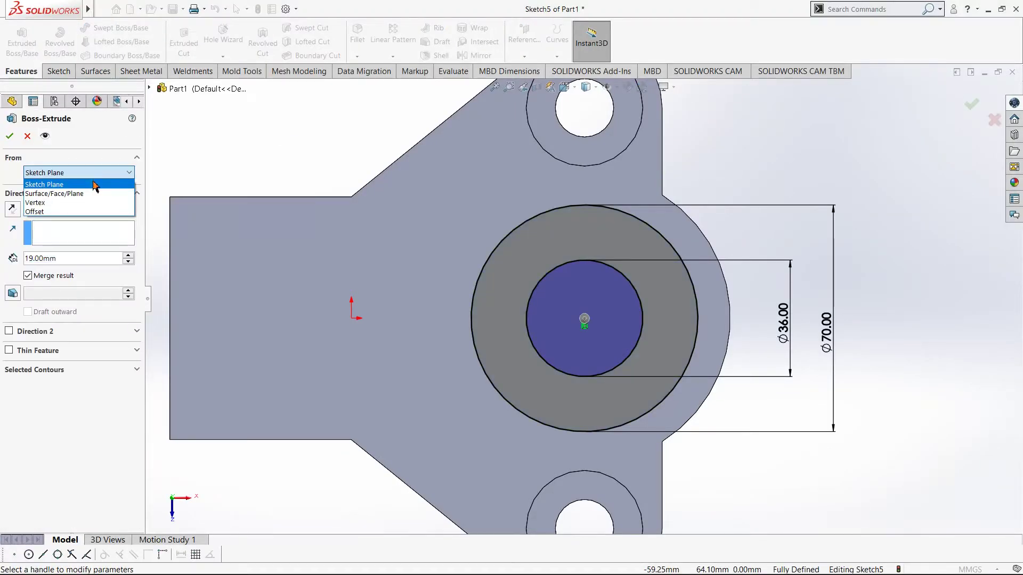
click(93, 185)
scroll(687, 435, up, 3)
middle_drag(689, 420, 568, 332)
click(569, 333)
Set the extrusion depth to 119 mm to build the central cylinder, then view the reference drawing.
middle_drag(632, 215, 448, 242)
click(71, 282)
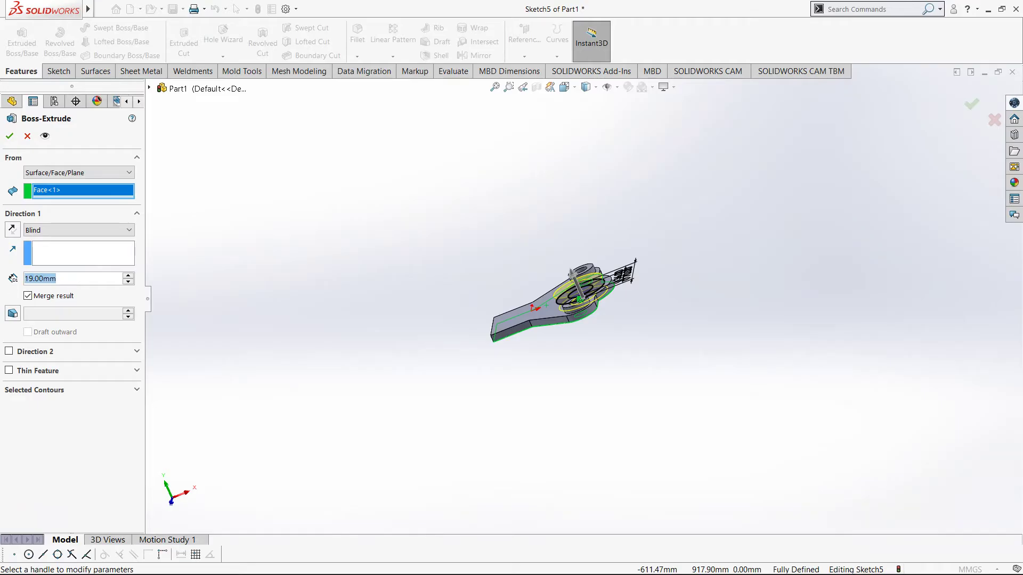
text(119)
key(Return)
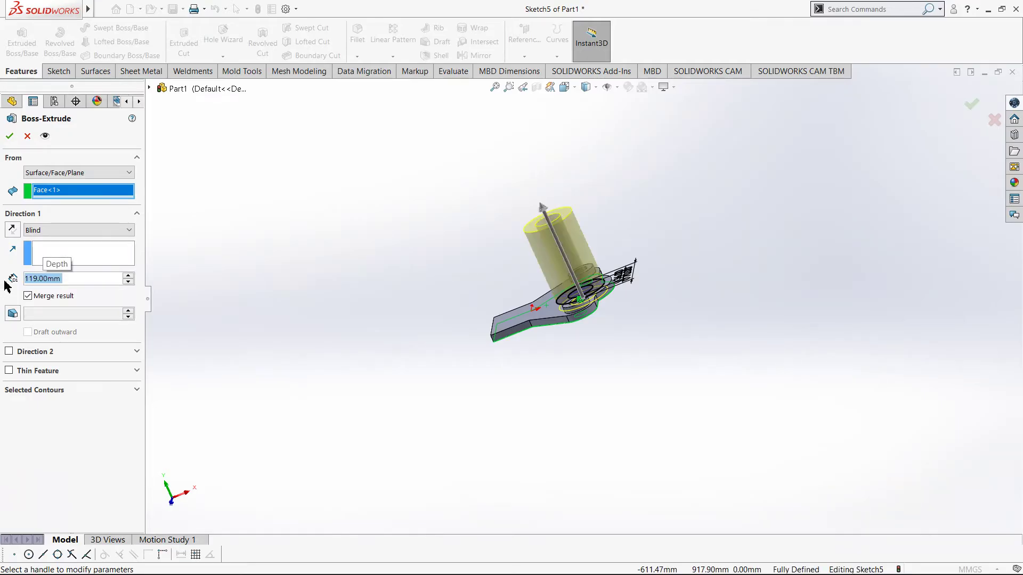
click(9, 136)
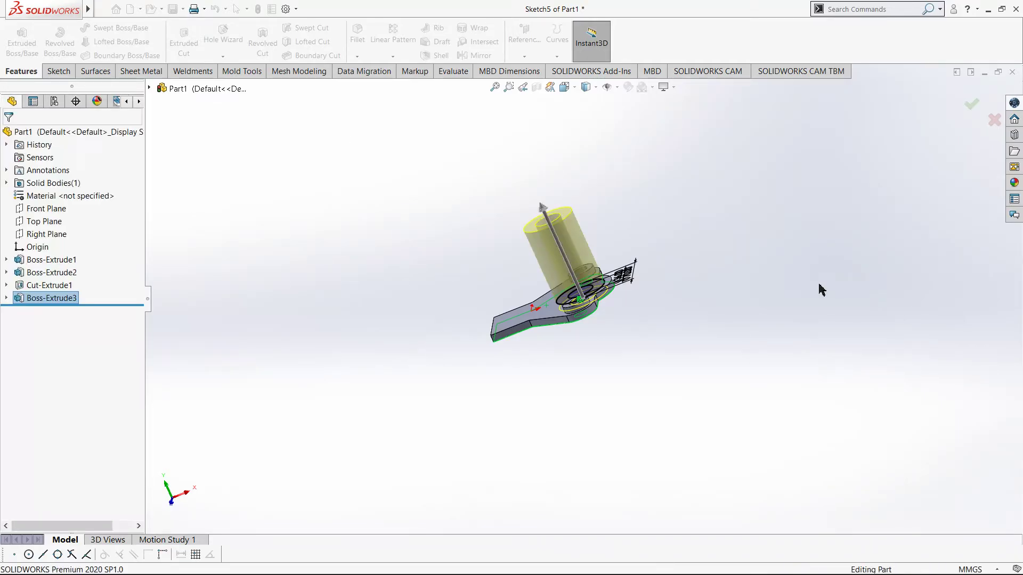
middle_drag(621, 299, 600, 384)
key(alt+Tab)
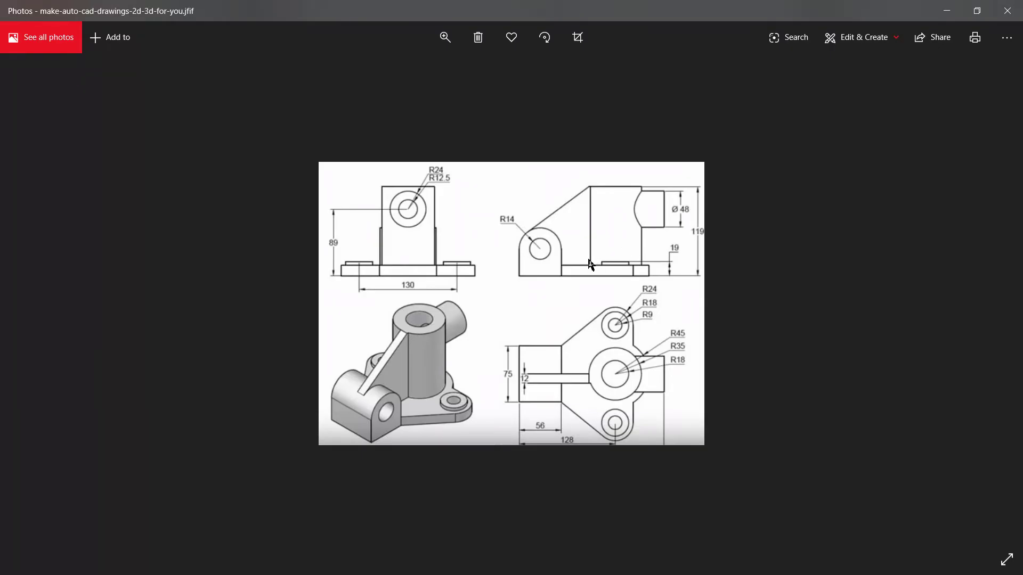
Return from the reference drawing to the SOLIDWORKS part and orbit the cylinder-on-base view.
key(alt+Tab)
middle_drag(617, 358, 554, 309)
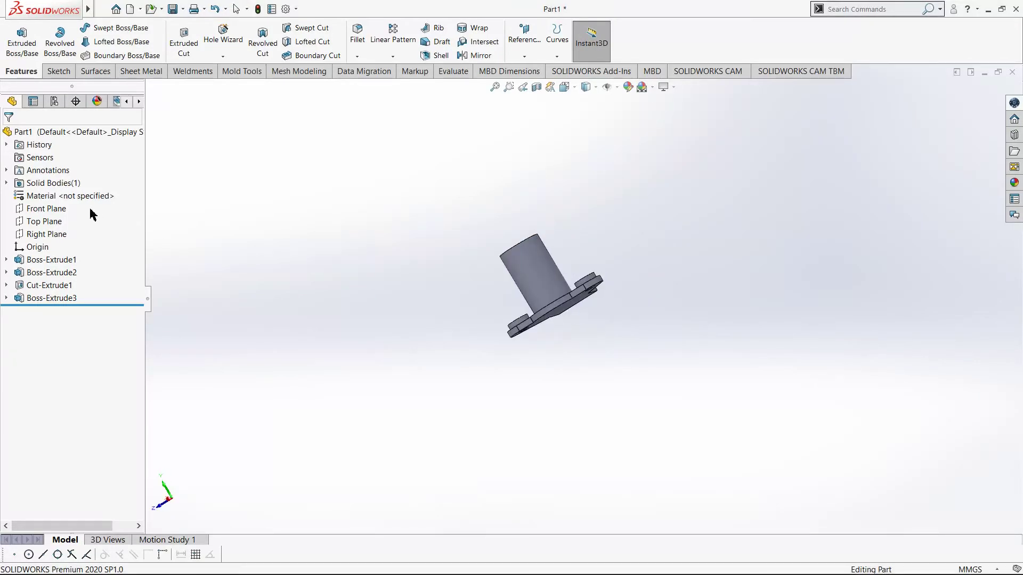
Start a sketch on the Right Plane and draw a circle above the origin.
click(41, 233)
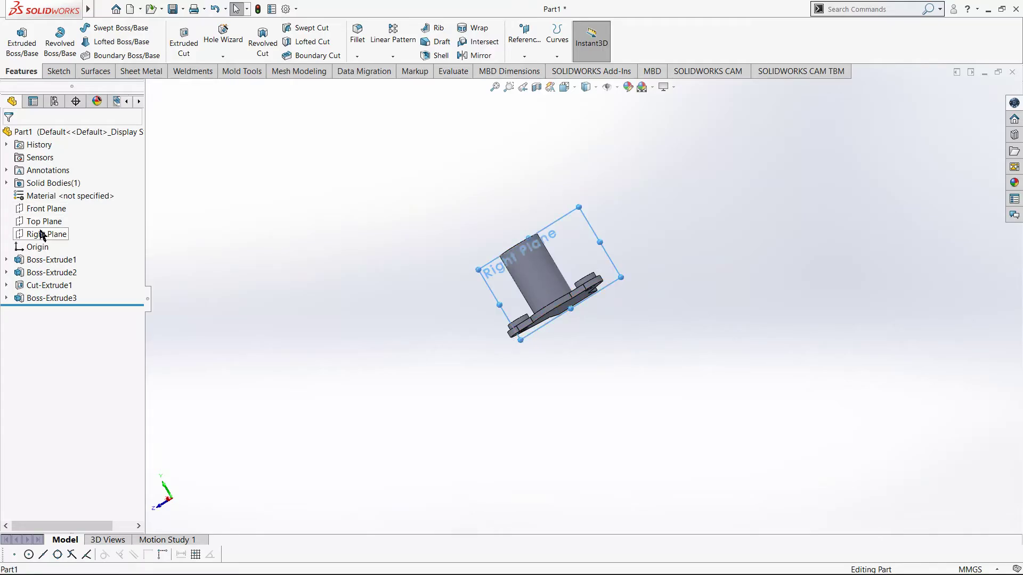
right_click(23, 238)
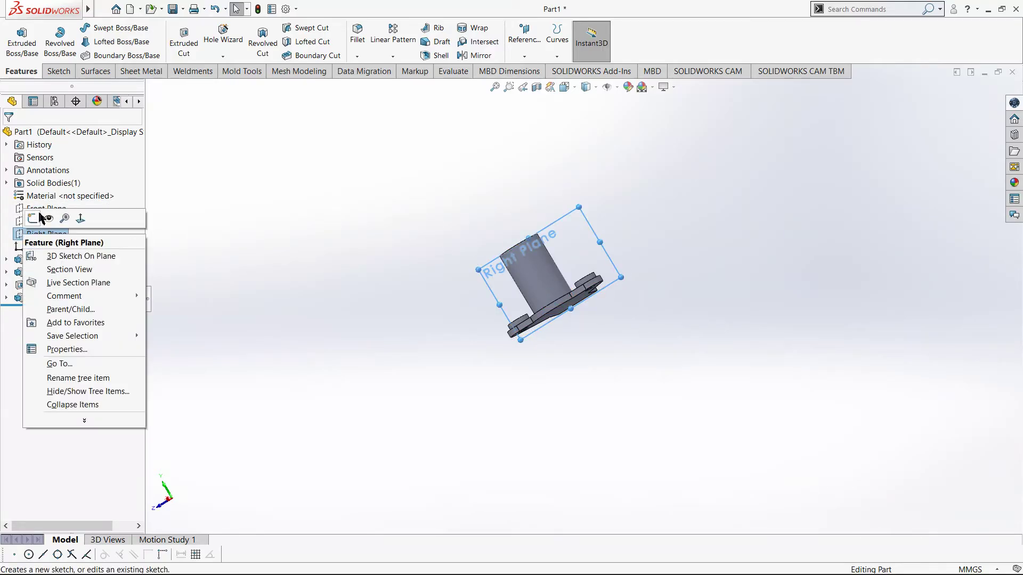
click(38, 217)
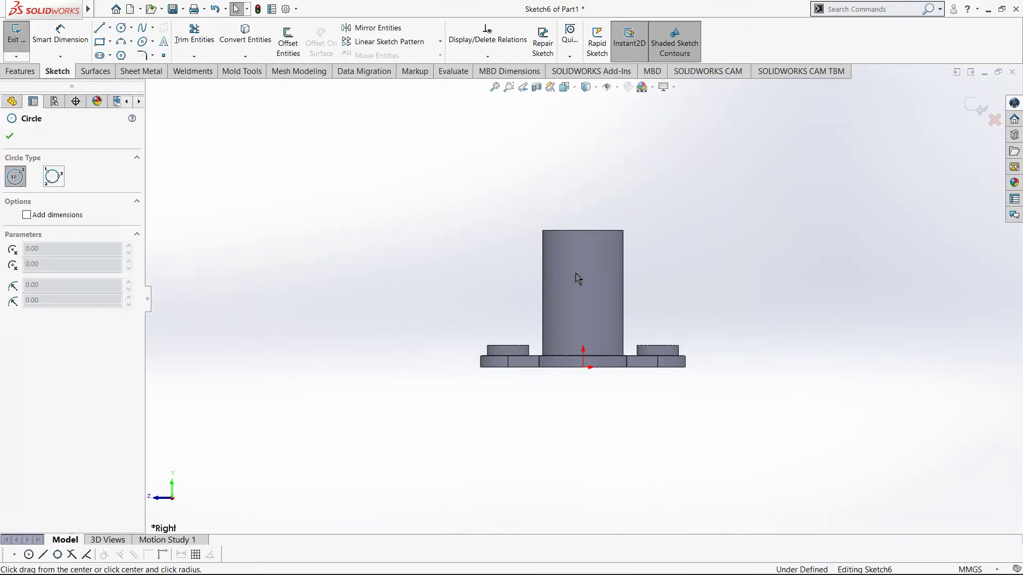
click(582, 265)
click(601, 288)
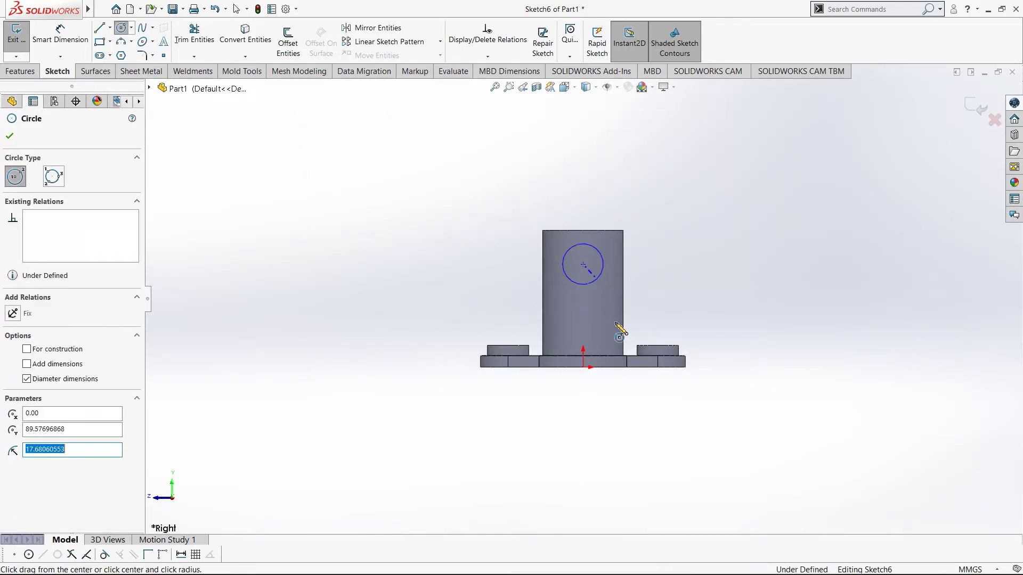
right_drag(639, 413, 588, 274)
Dimension the circle centre 89 mm above the origin, checking the reference drawing.
click(583, 264)
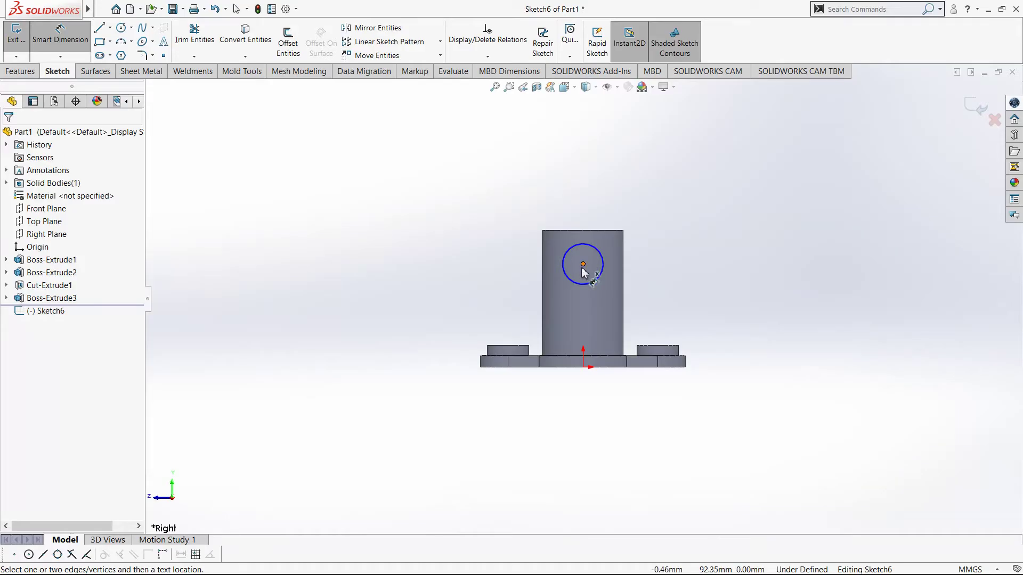
click(582, 367)
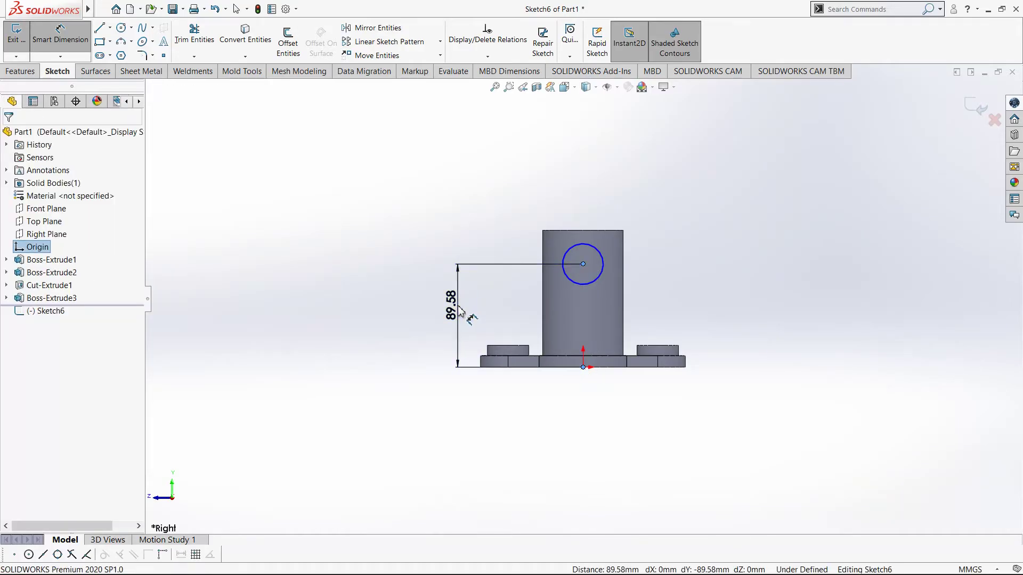
key(alt+Tab)
key(alt+Tab)
click(458, 307)
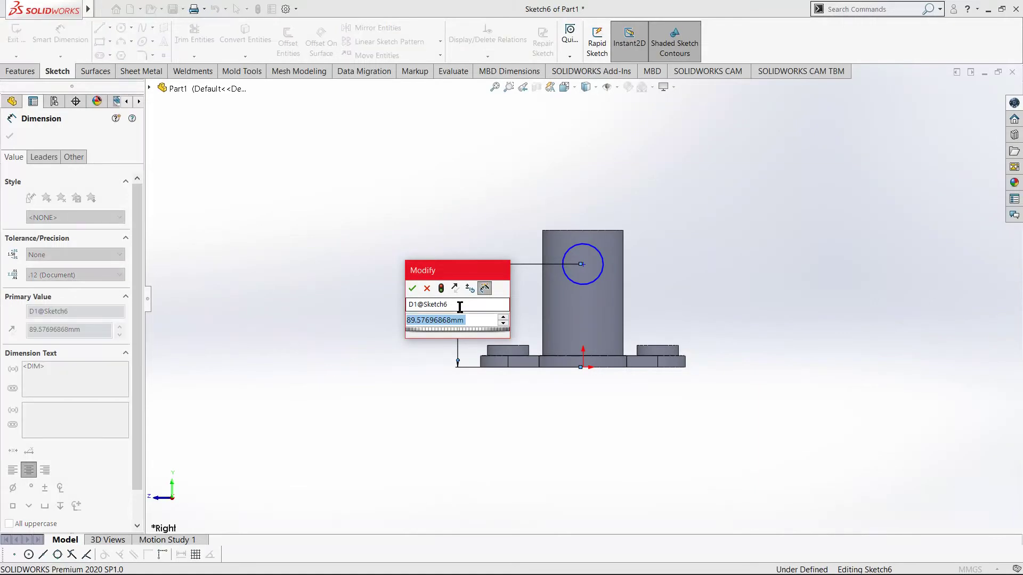
text(89)
key(Return)
key(alt+Tab)
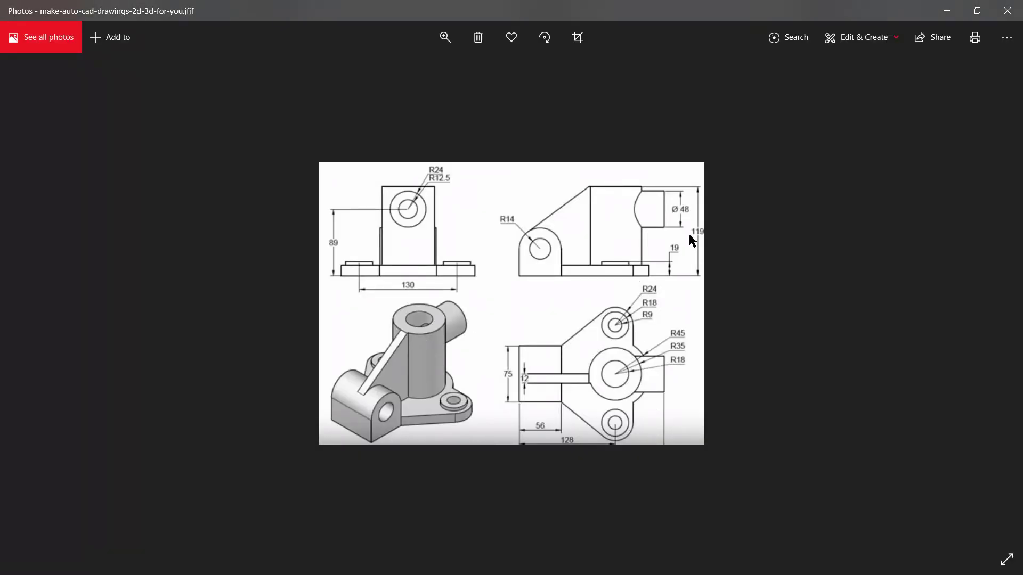
key(alt+Tab)
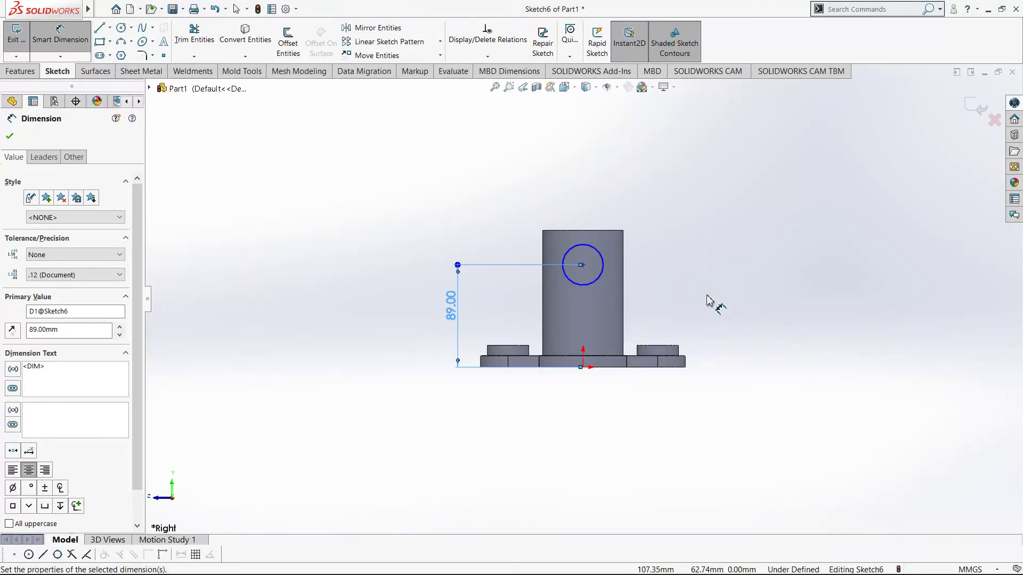
Give the circle a 48 mm diameter and exit the sketch.
click(600, 282)
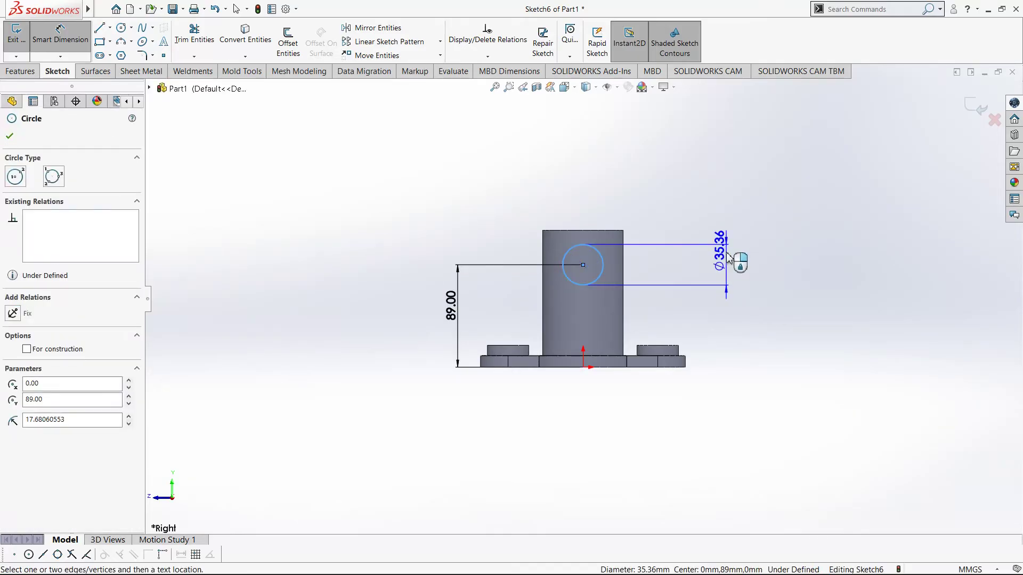
click(728, 258)
text(48)
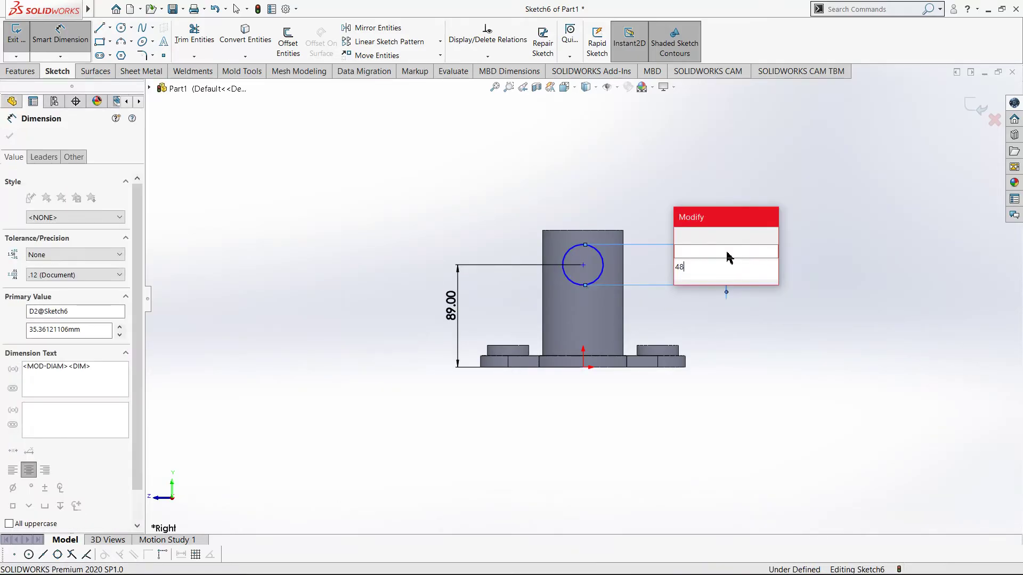
key(Return)
key(alt+Tab)
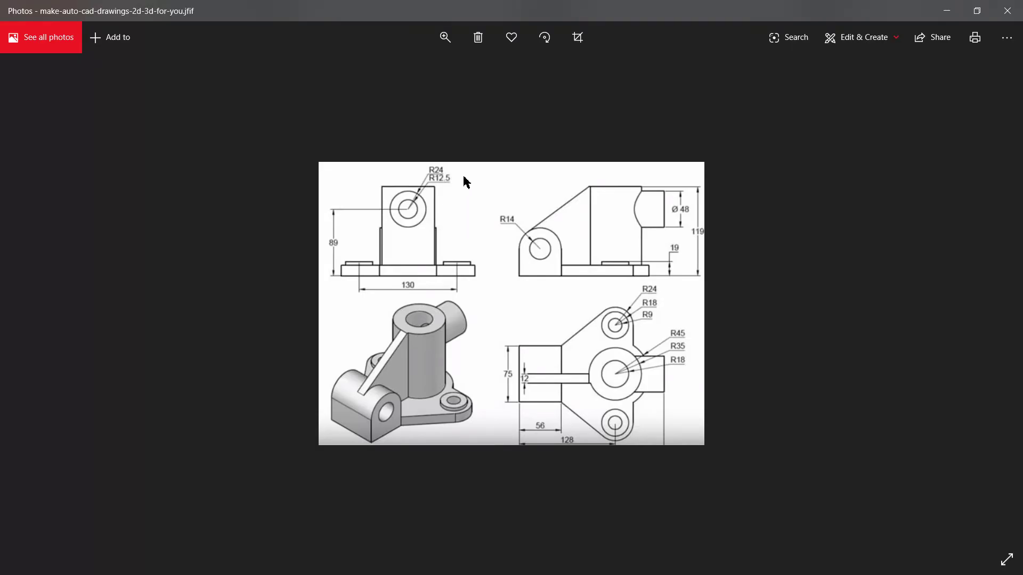
key(alt+Tab)
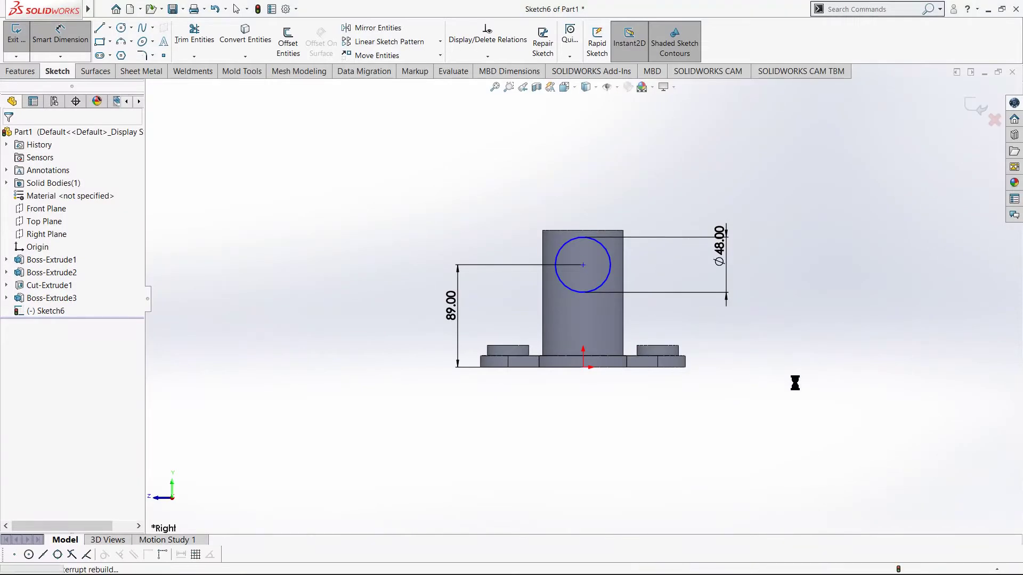
key(ctrl+b)
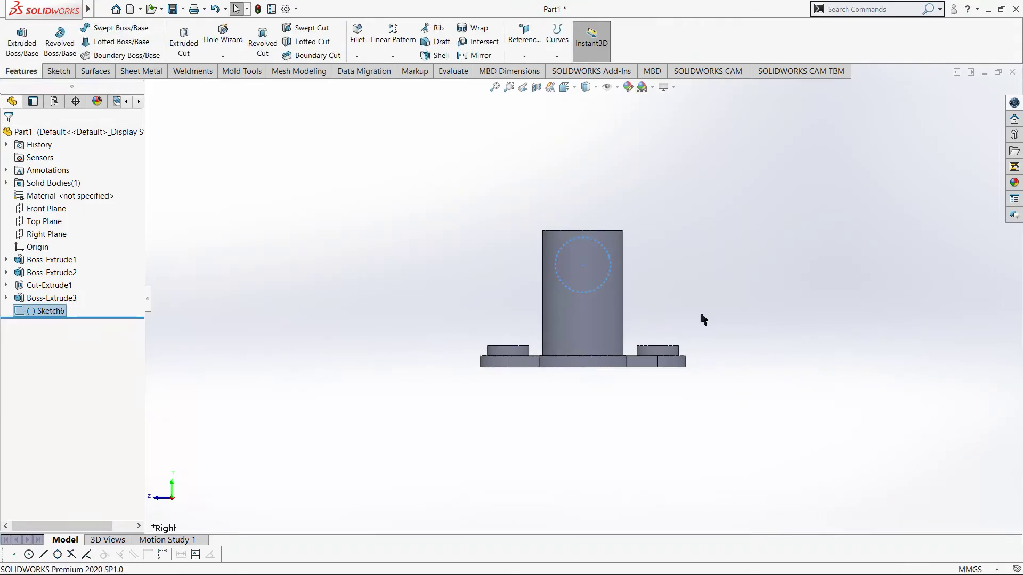
Reopen Sketch6 and draw a circle concentric with the Ø48 circle.
right_click(20, 318)
click(98, 280)
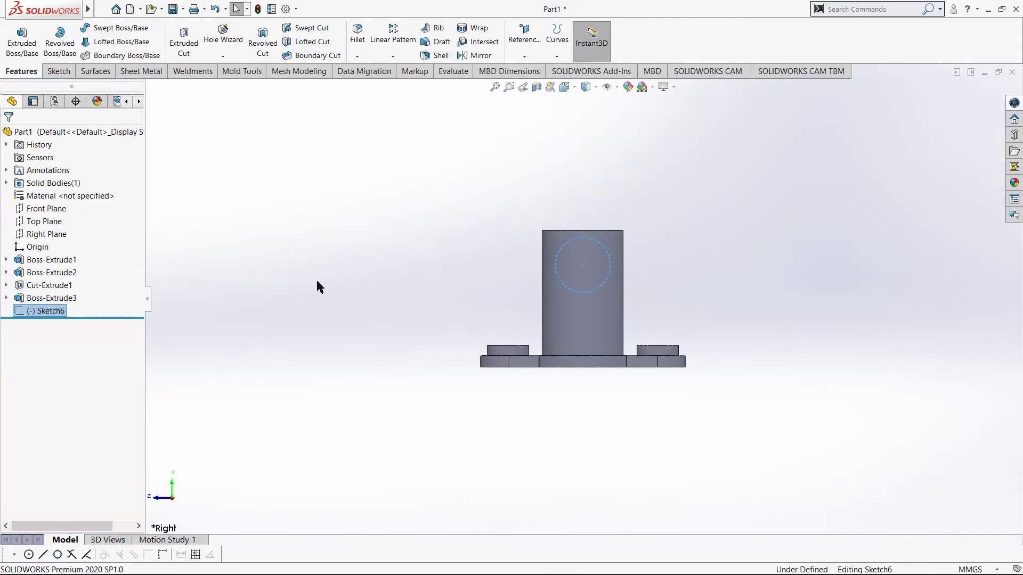
right_drag(835, 309, 874, 257)
click(582, 265)
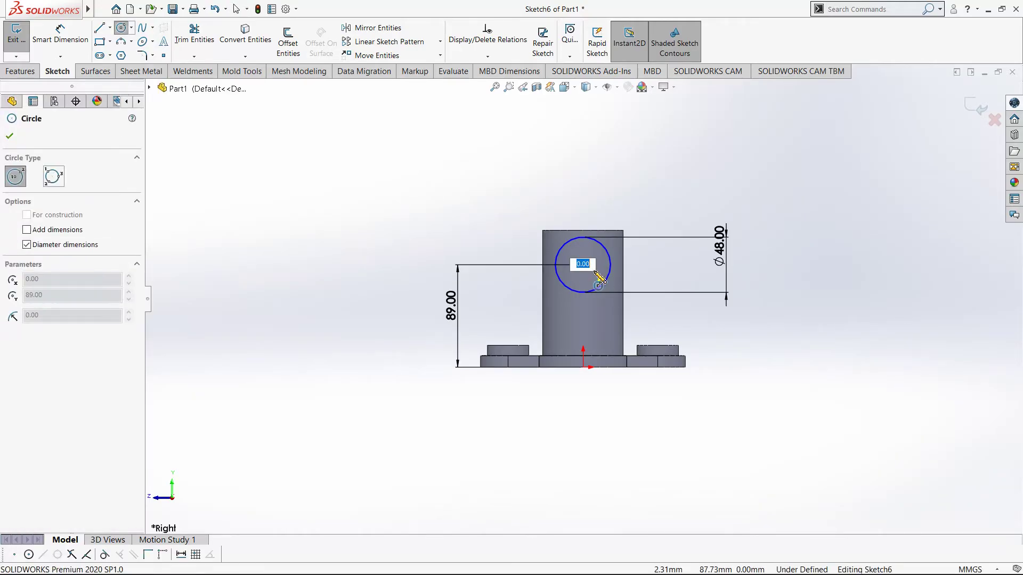
click(583, 281)
right_drag(794, 415, 794, 373)
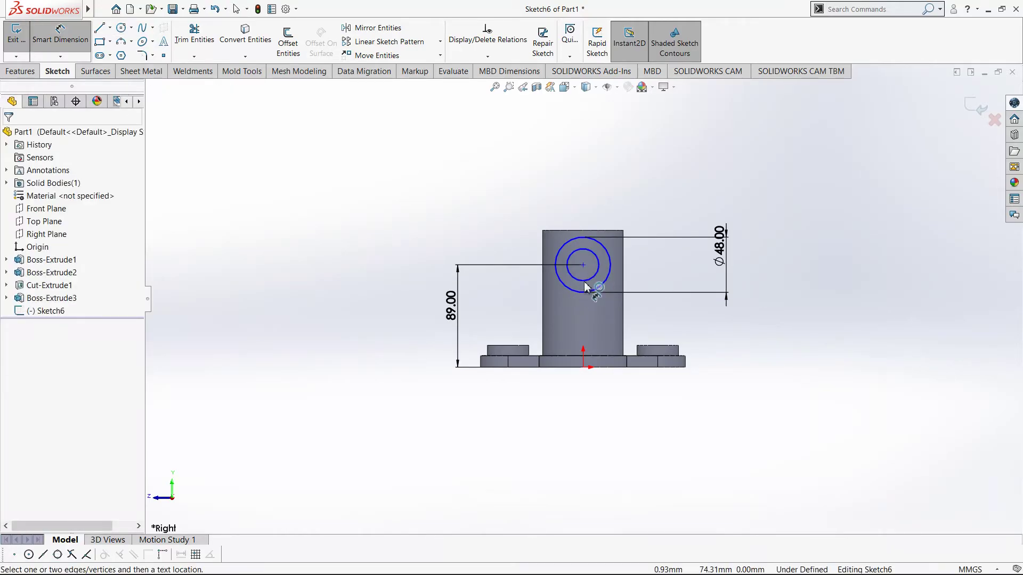
Dimension the inner circle as 12.5*2 (Ø25) and its centre 35 mm from the cylinder side.
click(590, 254)
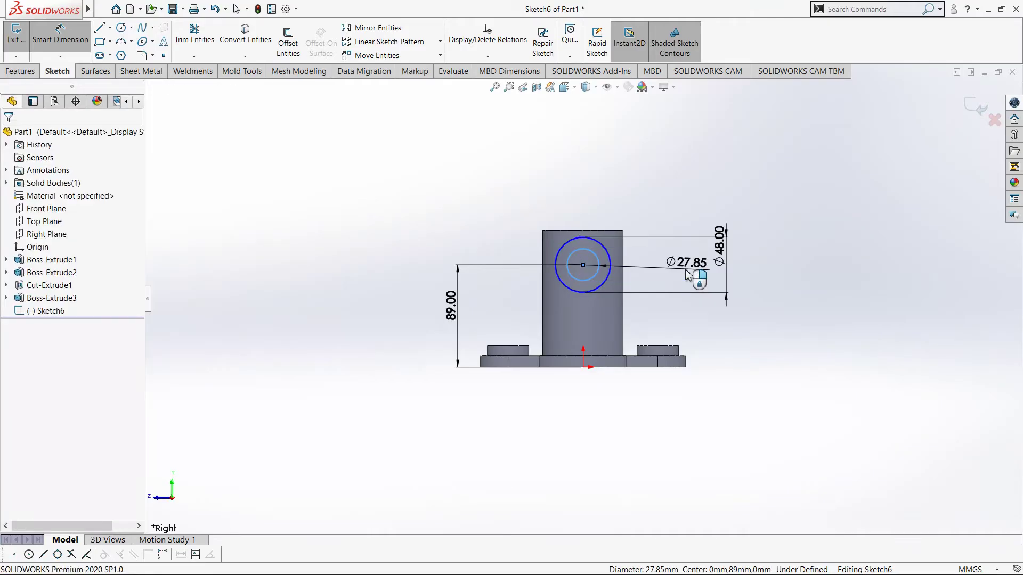
click(687, 274)
text(12.5*2)
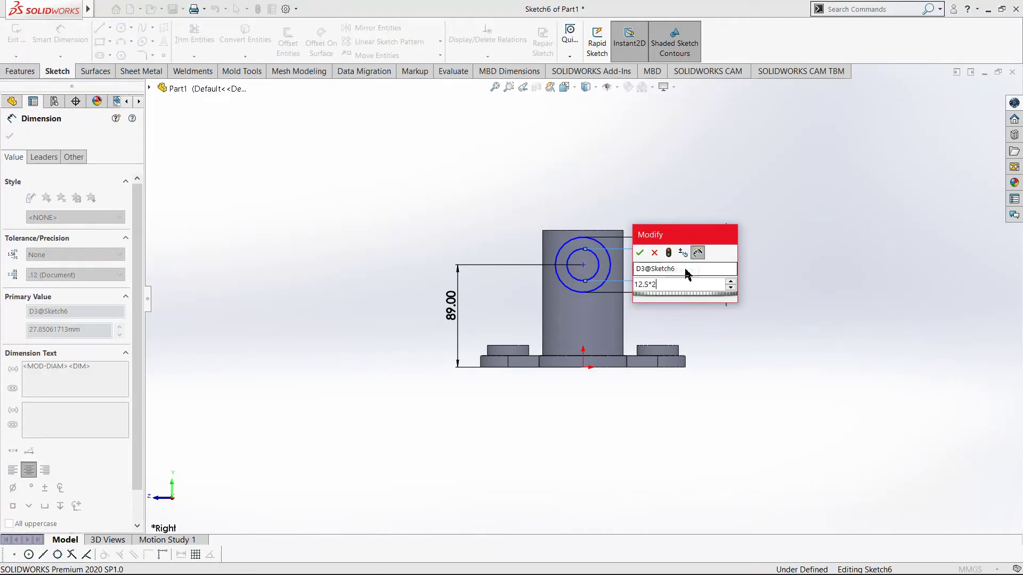
key(Return)
click(878, 284)
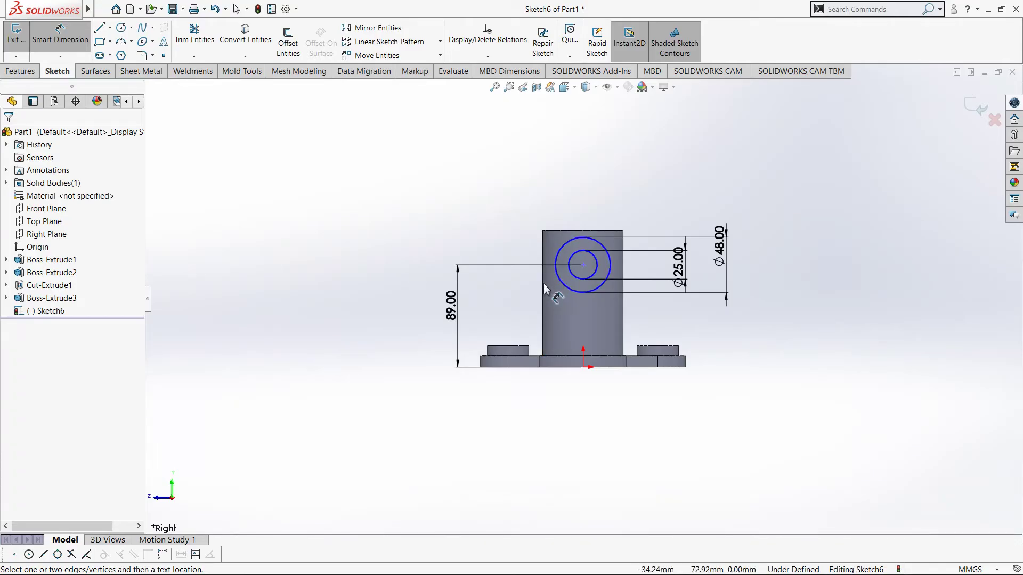
click(583, 264)
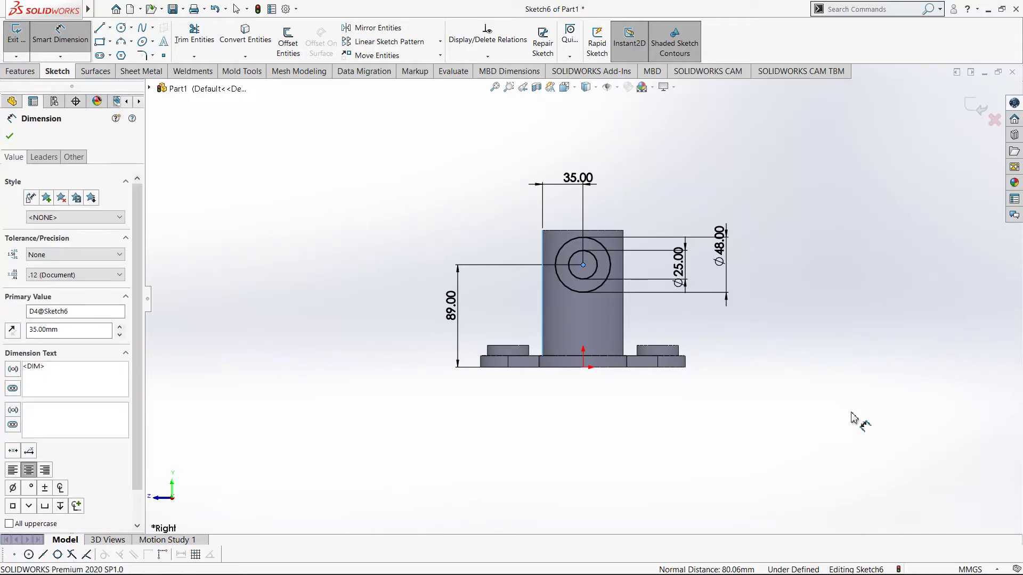
key(Return)
key(Escape)
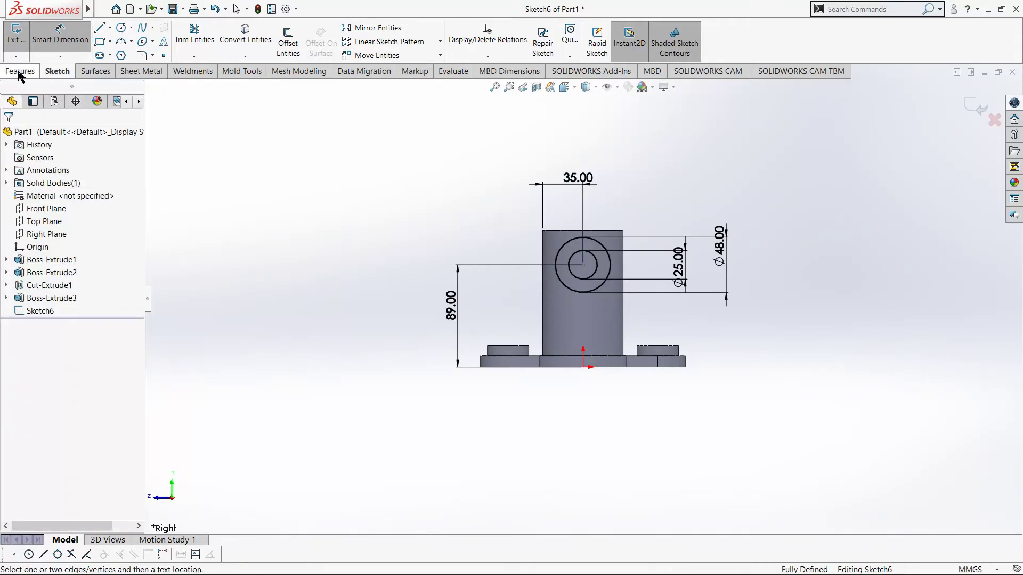
click(16, 68)
Start a Boss-Extrude, switching its start from a surface to a 50 mm Offset.
click(23, 41)
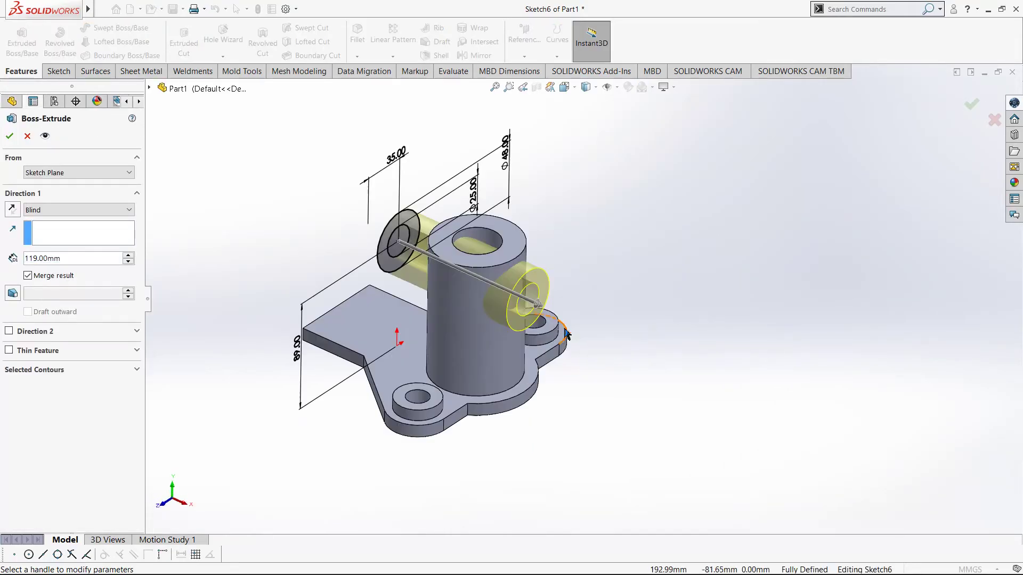
click(75, 174)
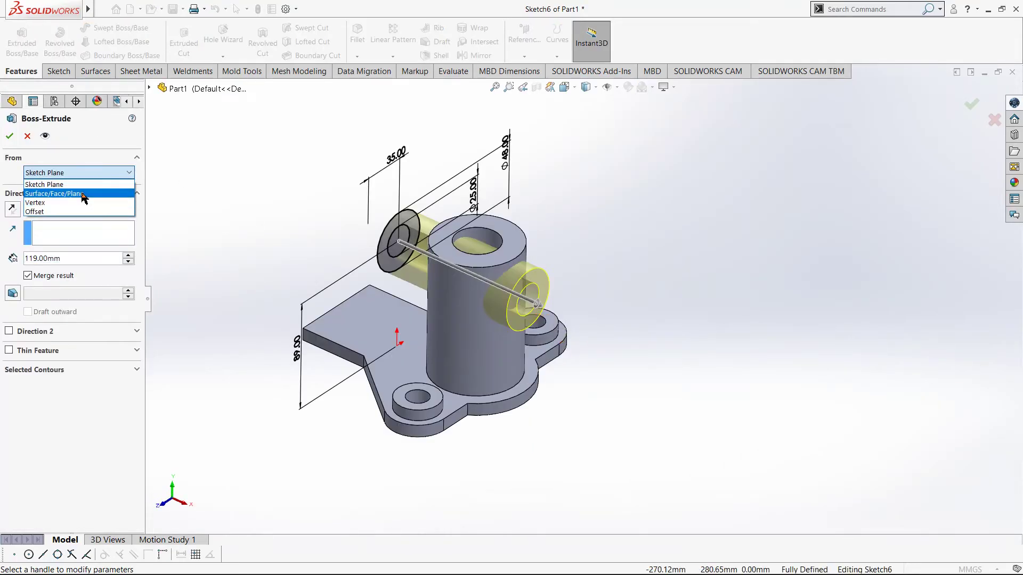
click(77, 191)
click(492, 325)
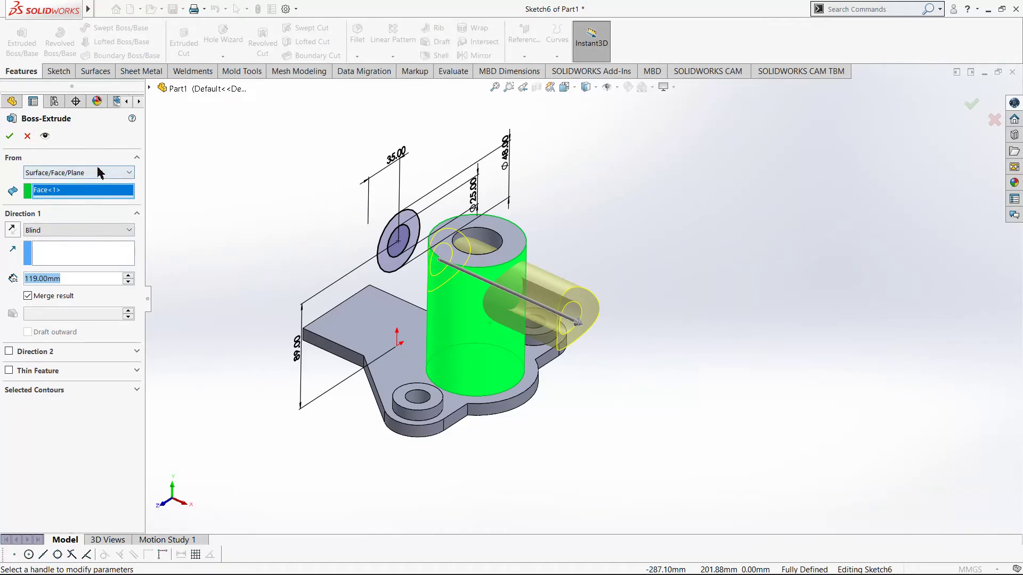
click(99, 172)
click(54, 207)
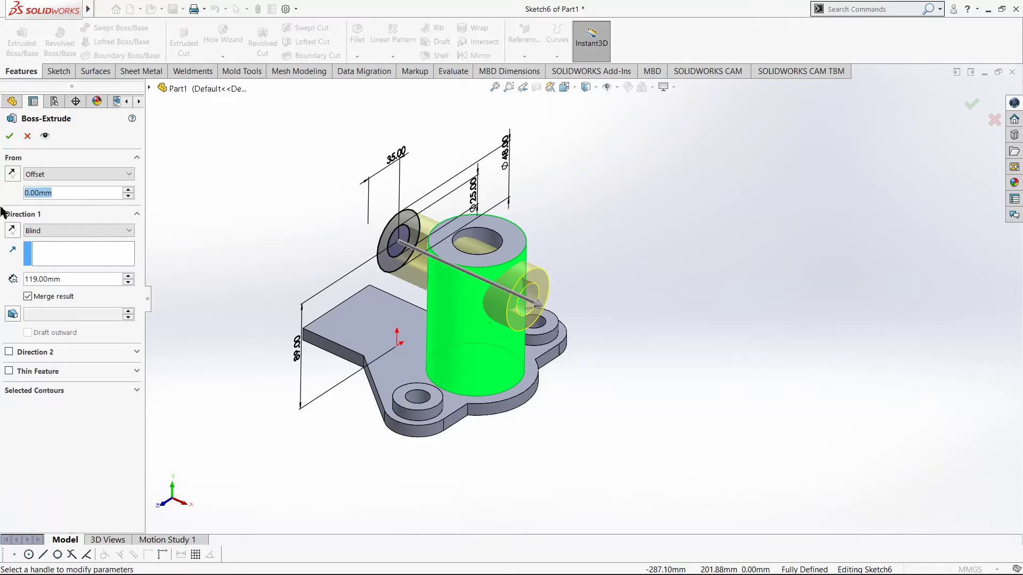
text(50)
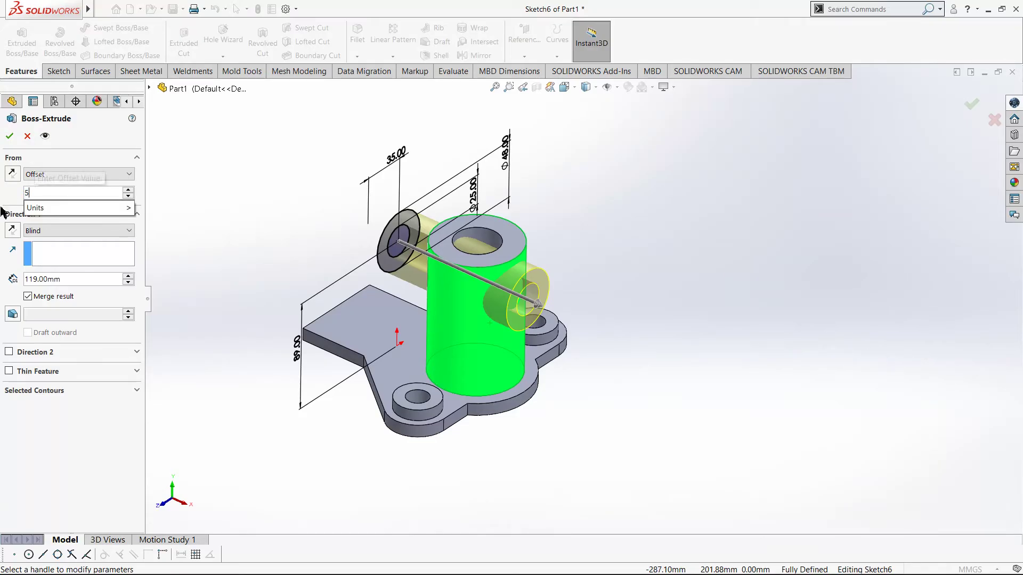
key(Return)
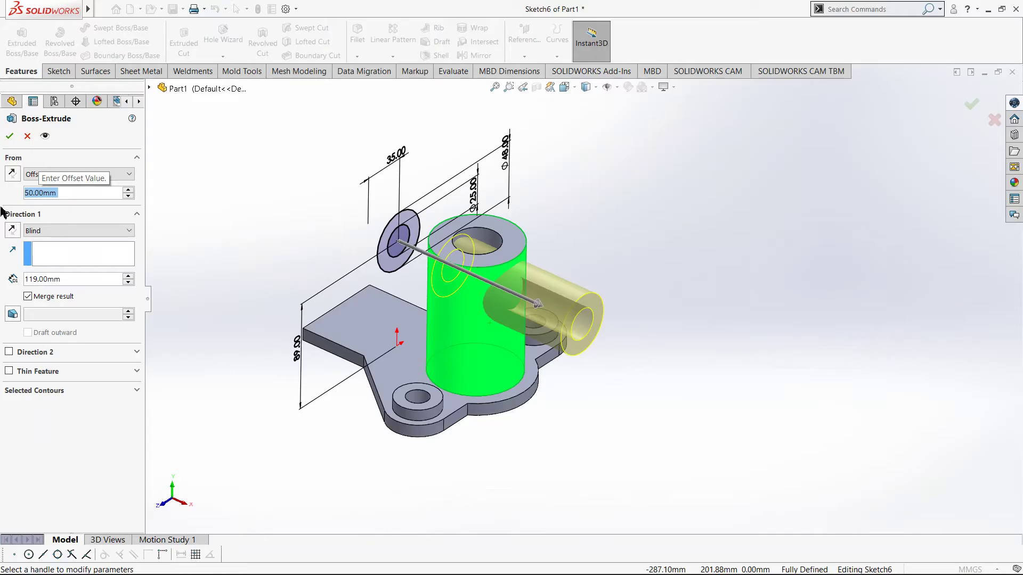
Adjust the start offset through 100 and 130 mm to 140 mm.
text(100)
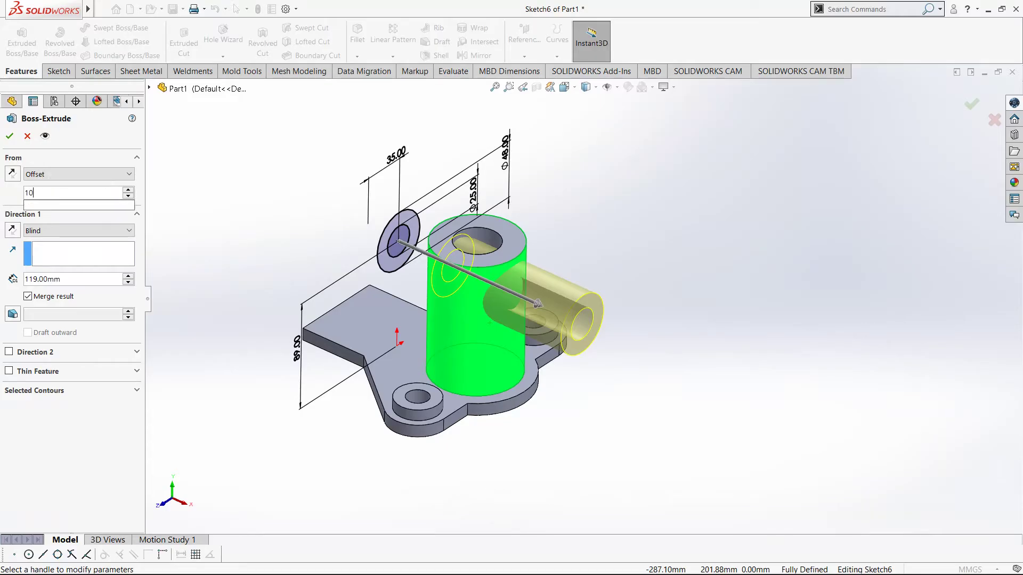
key(Return)
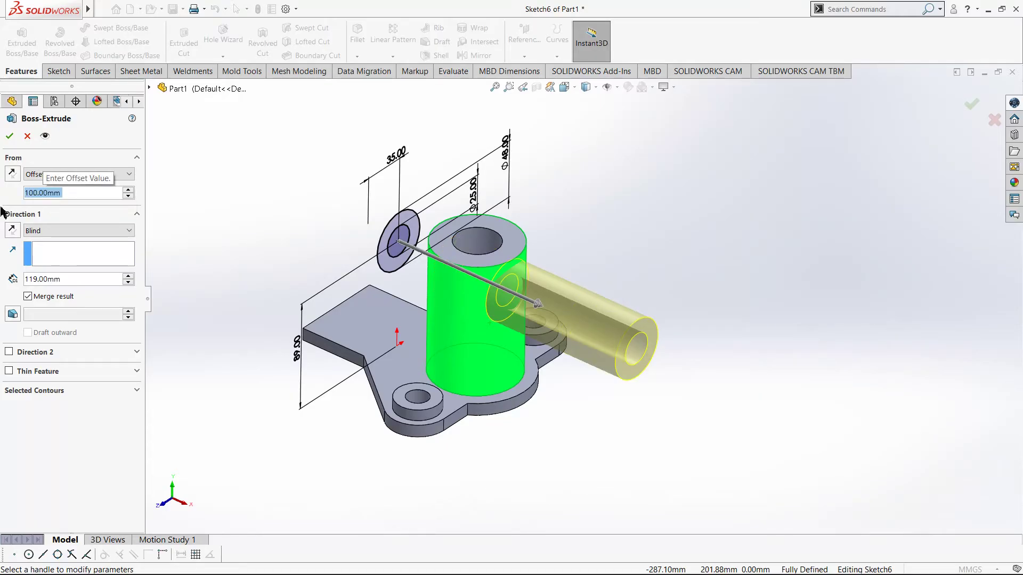
text(130)
key(Return)
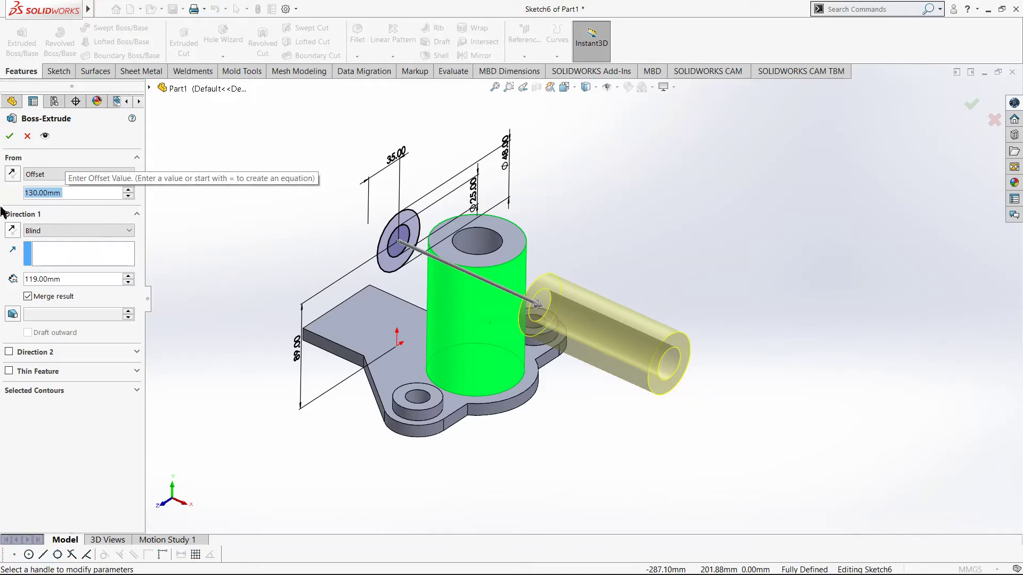
middle_drag(618, 410, 298, 373)
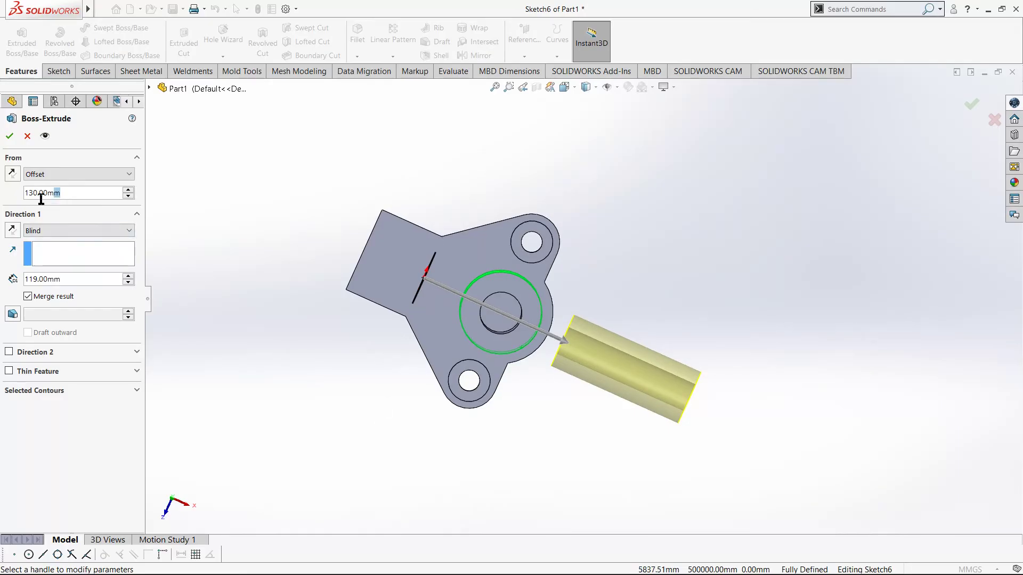
text(140)
key(Return)
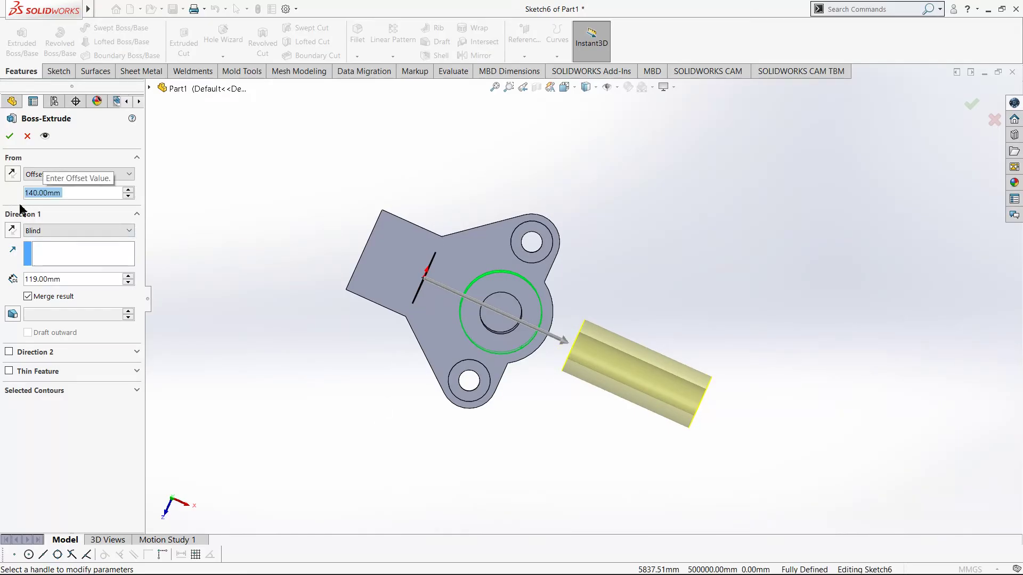
End the boss Up To Surface at the main cylinder's face and accept it.
click(46, 230)
click(61, 281)
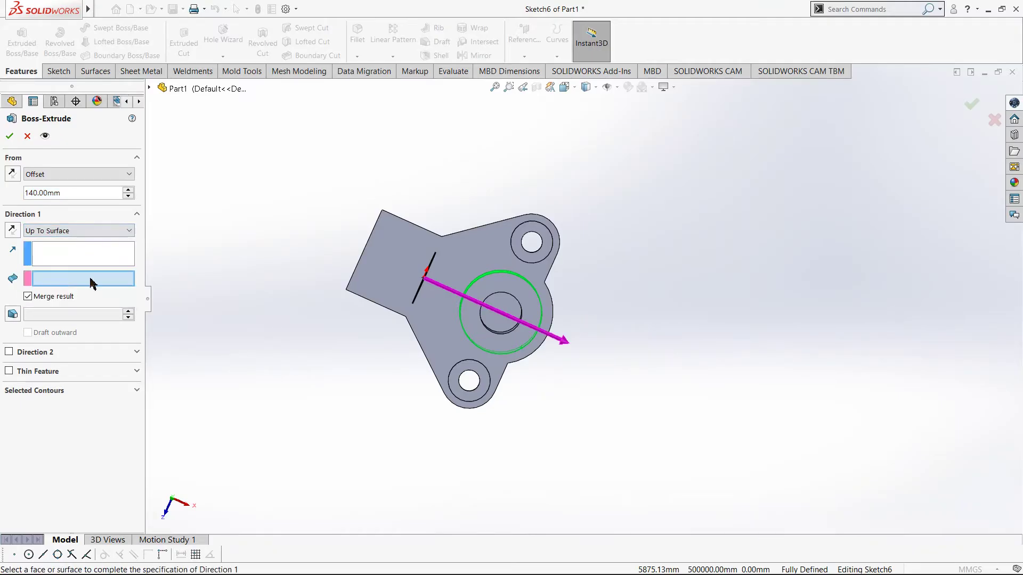
middle_drag(561, 434, 523, 315)
click(522, 319)
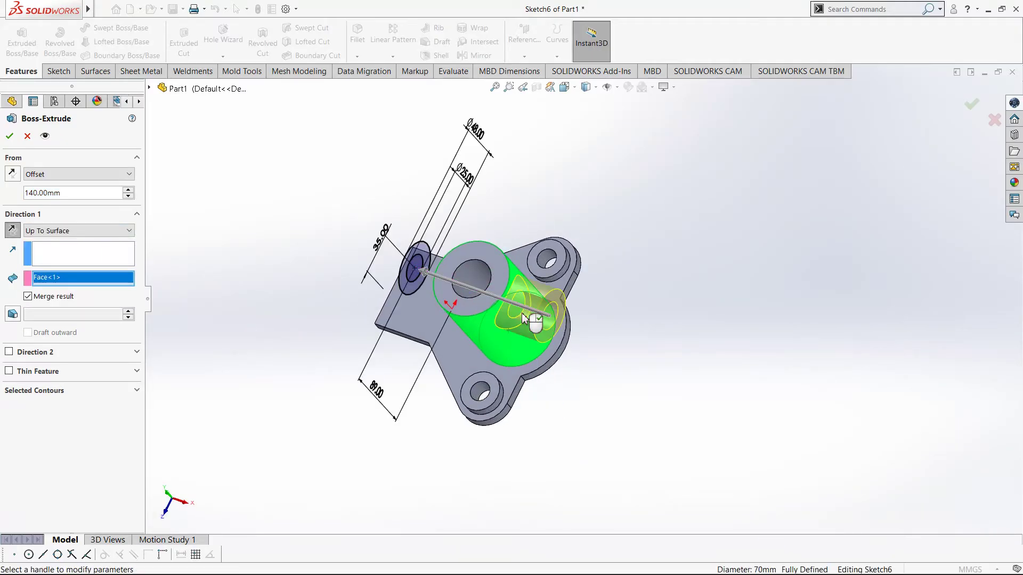
click(9, 137)
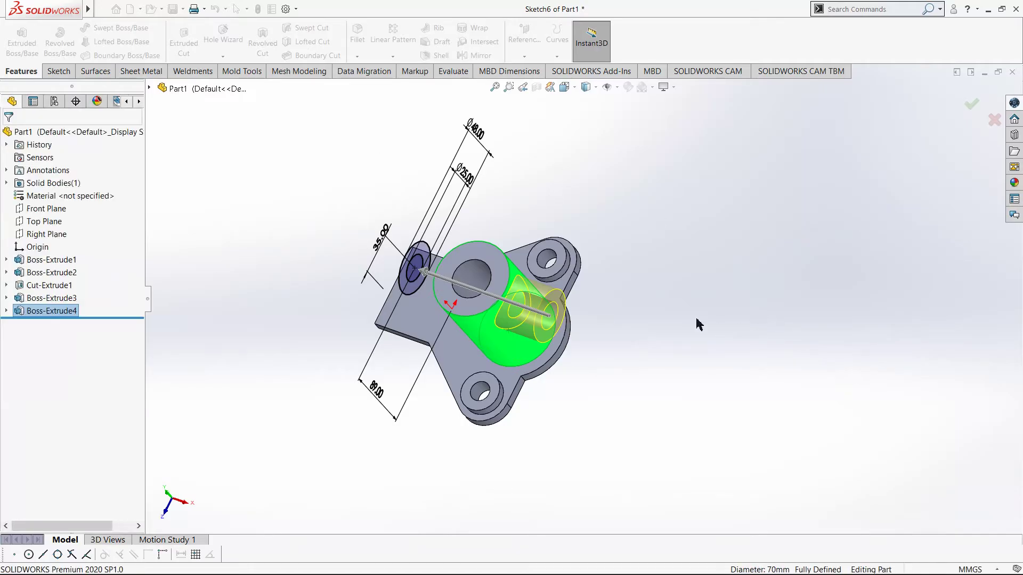
Sketch on the side boss end face and select its inner Ø25 circle.
middle_drag(556, 414, 519, 269)
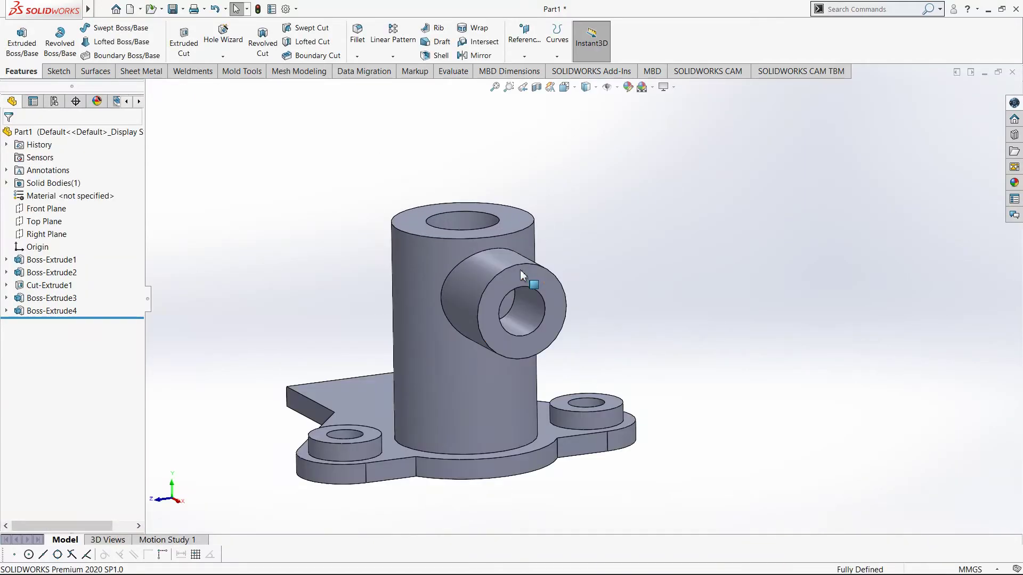
right_click(525, 284)
click(551, 268)
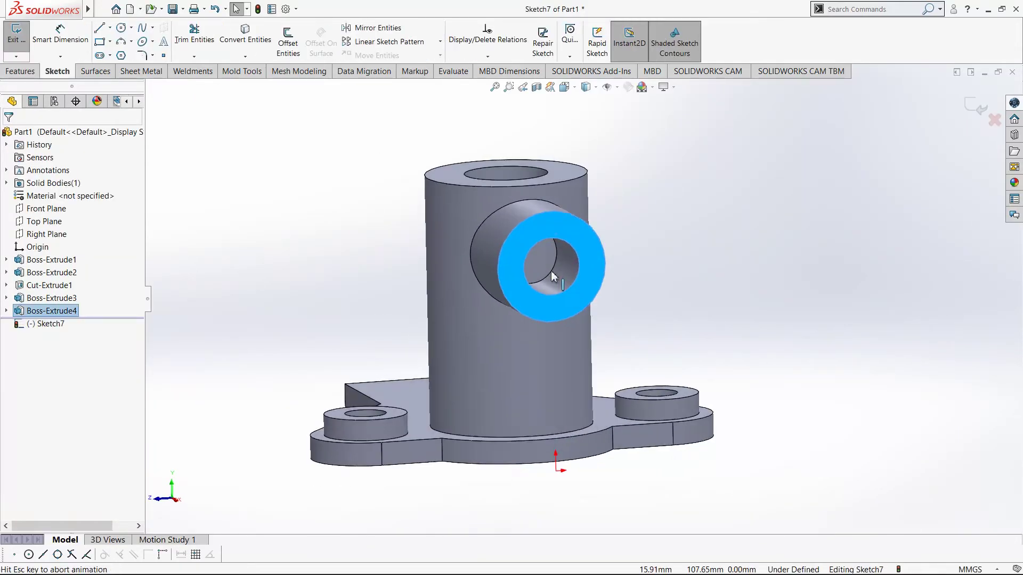
scroll(616, 230, down, 5)
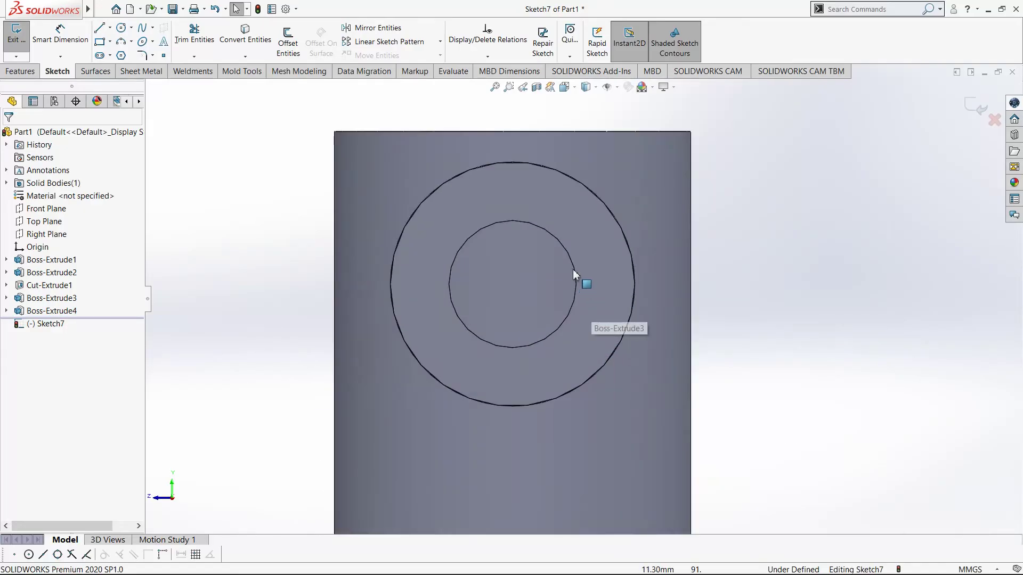
click(568, 263)
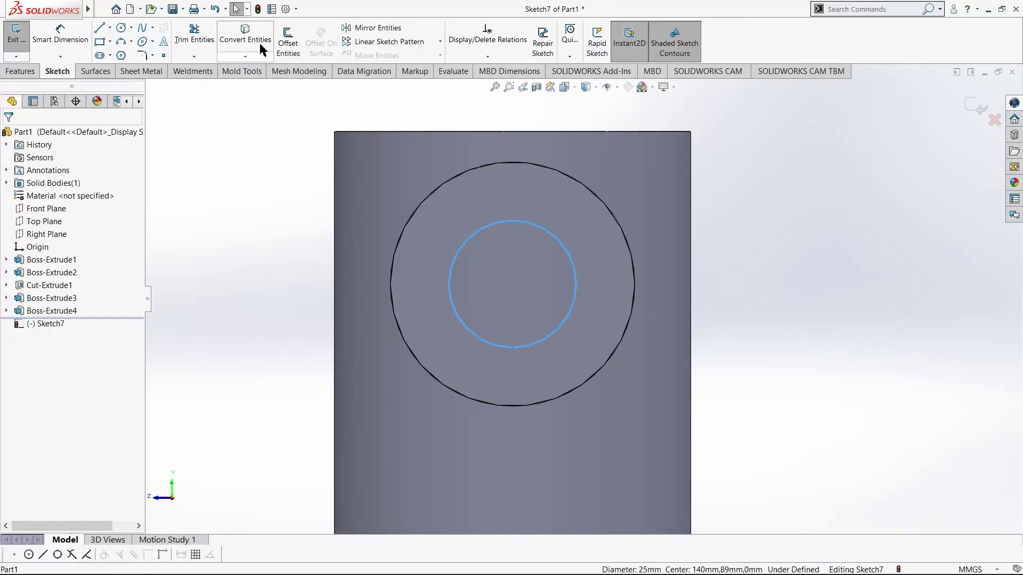
click(292, 41)
click(296, 40)
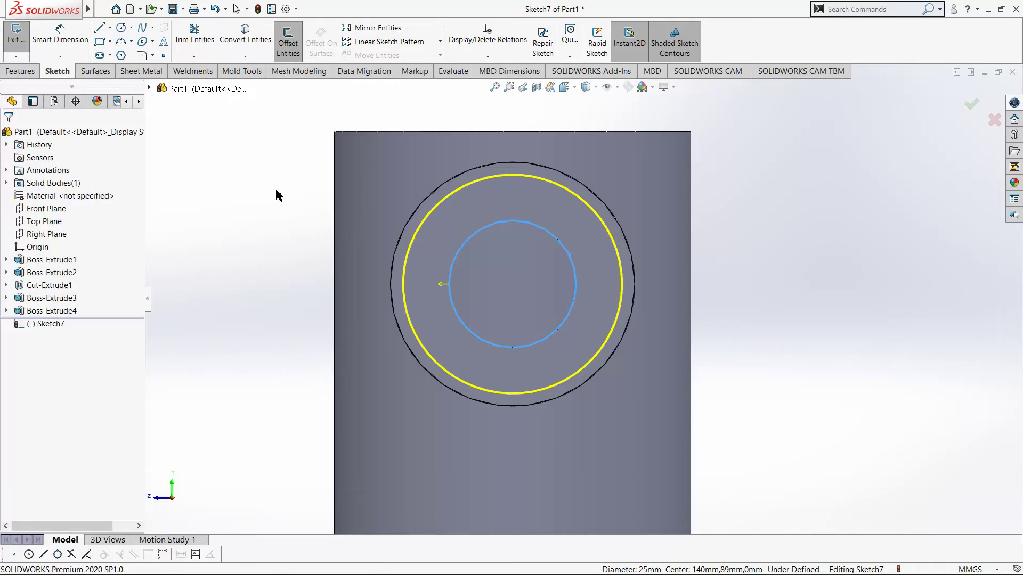
Cut-extrude the Ø25 bore 59 mm deep through the side boss.
click(21, 71)
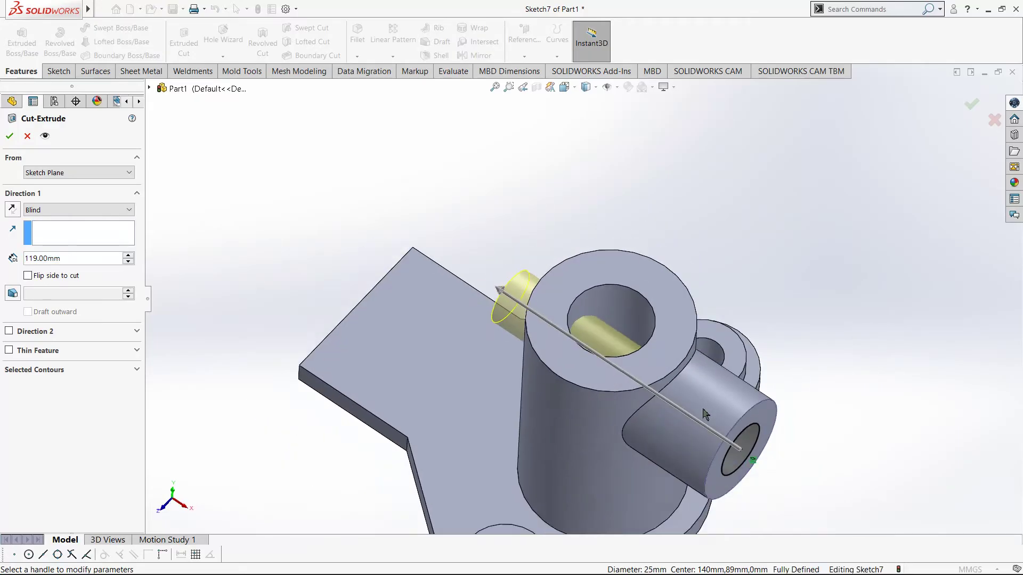
scroll(80, 261, down, 4)
scroll(79, 261, down, 2)
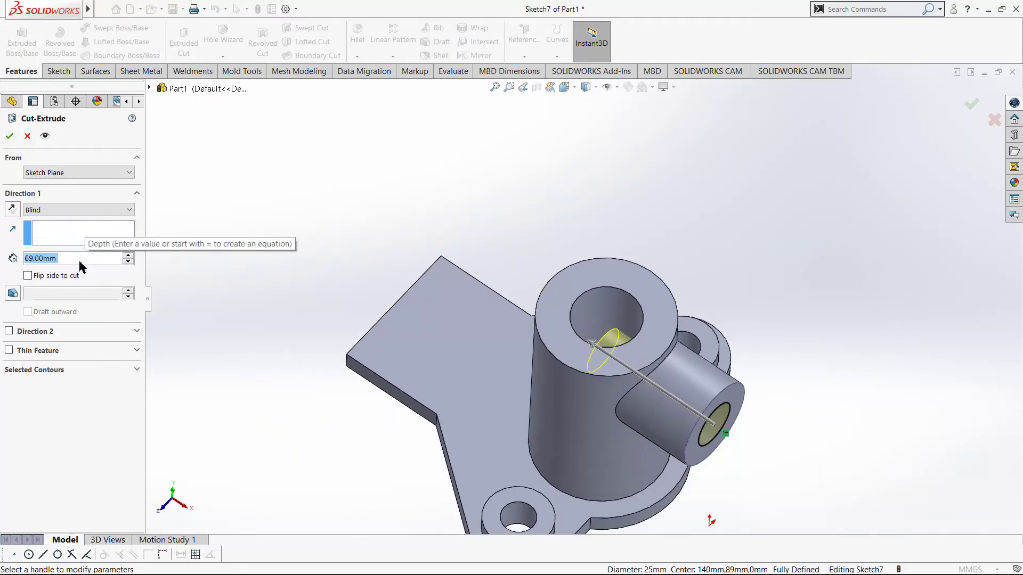
middle_drag(639, 500, 692, 439)
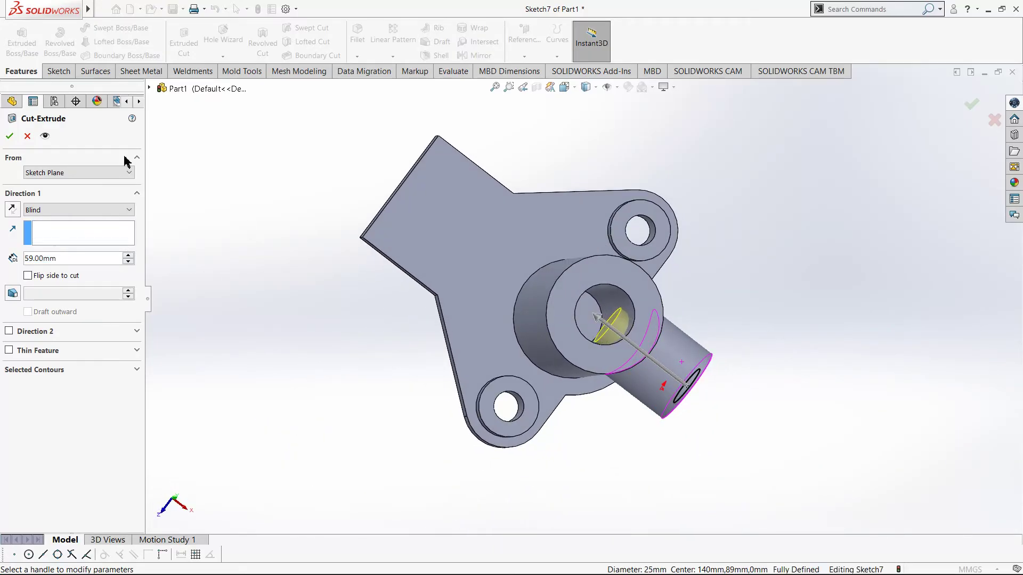
click(10, 136)
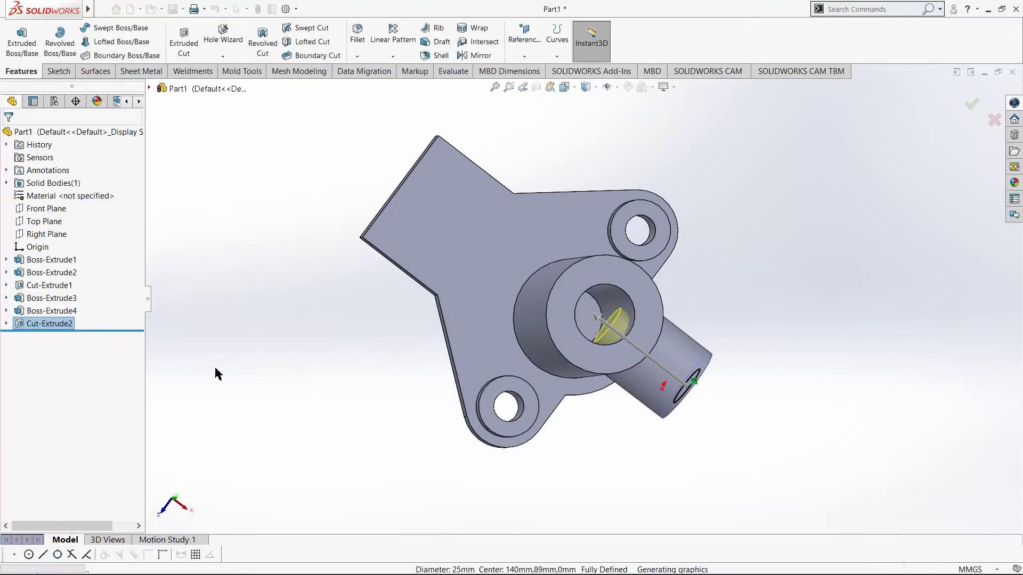
Orbit to the base flange and select its side face.
scroll(700, 423, up, 3)
middle_drag(700, 422, 548, 376)
scroll(548, 377, down, 6)
click(482, 371)
Sketch a corner rectangle on the base's side face rising from the flange's left end.
right_click(482, 371)
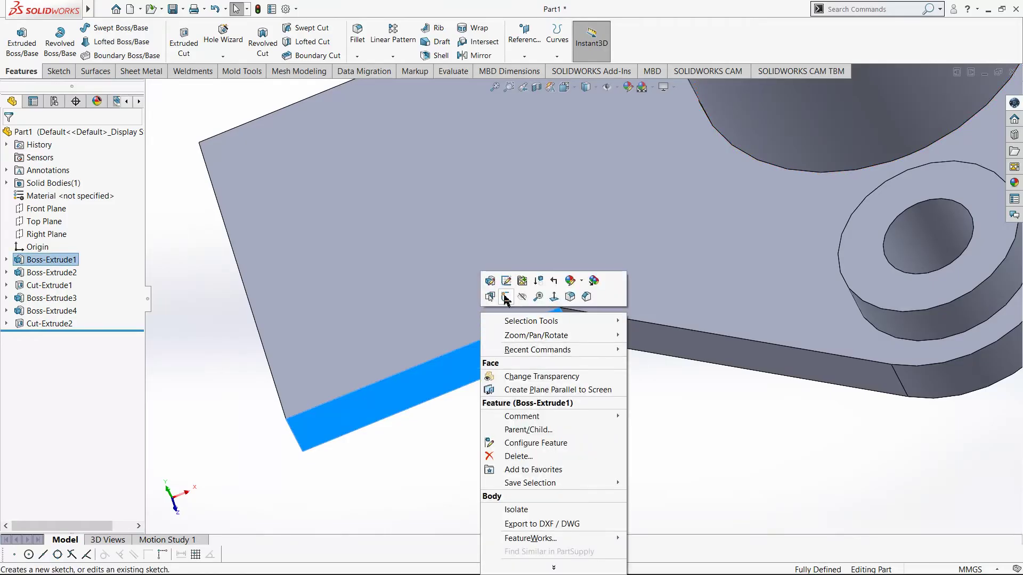
click(506, 297)
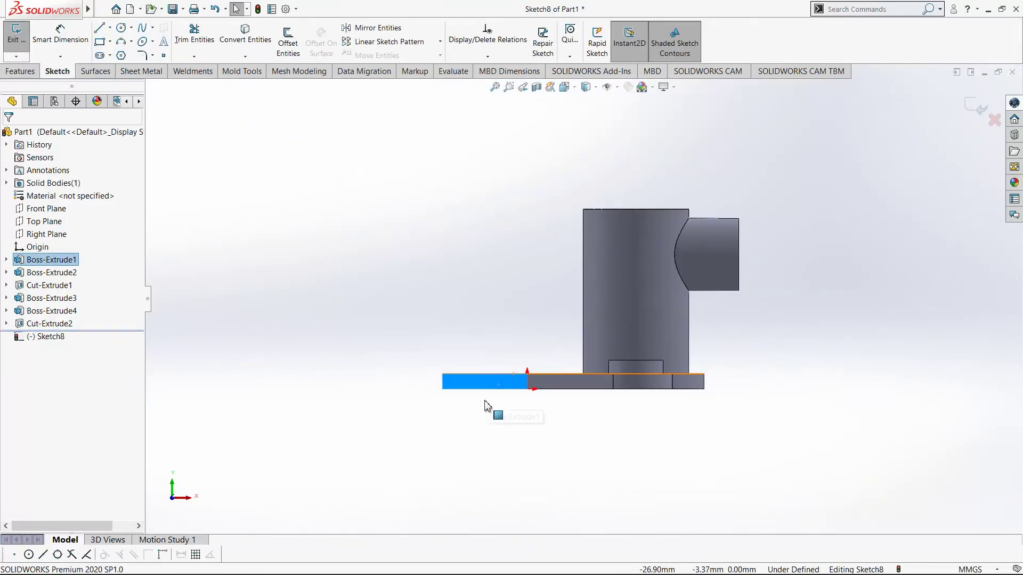
scroll(472, 345, down, 3)
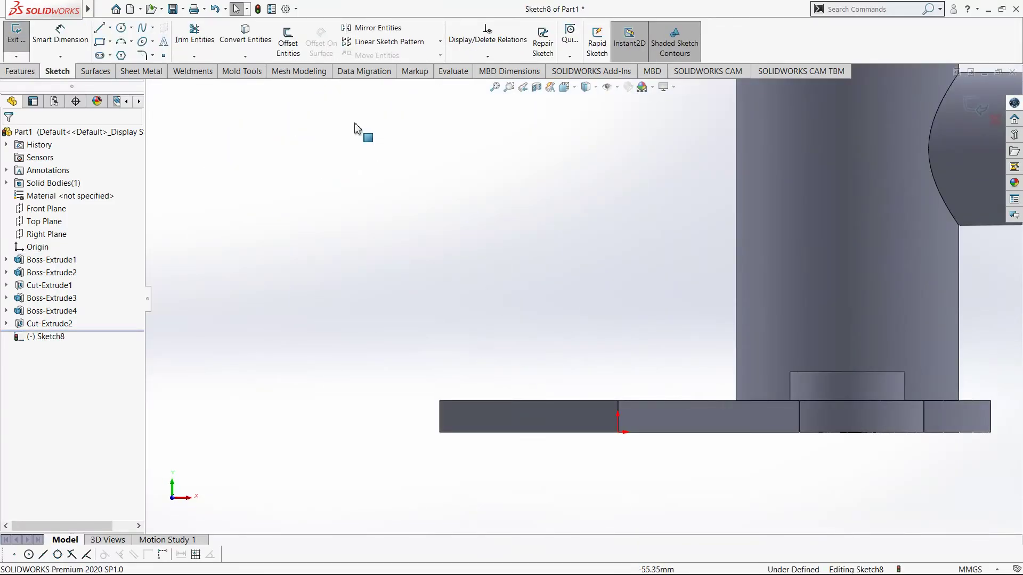
click(99, 43)
click(440, 401)
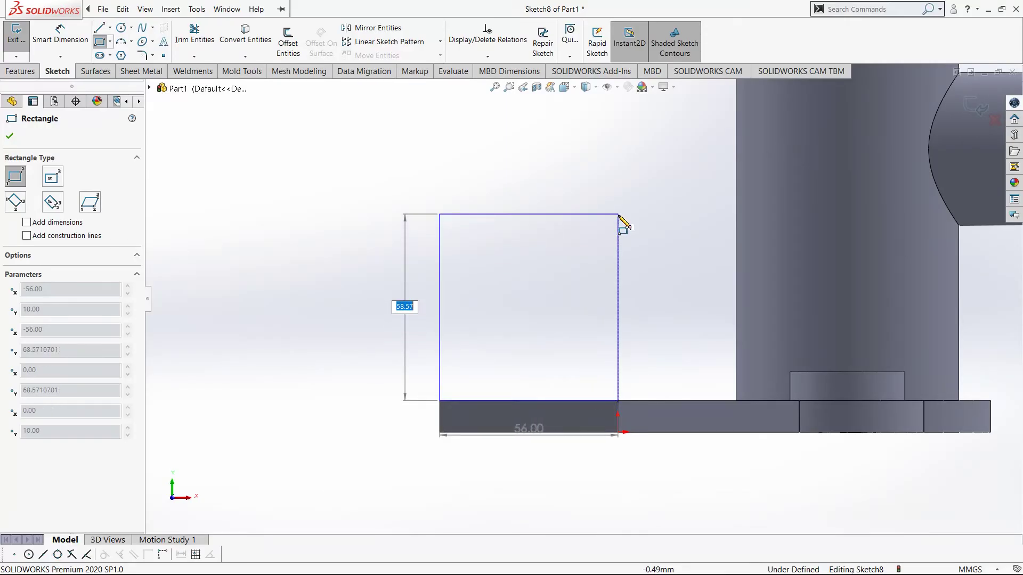
click(618, 216)
key(Escape)
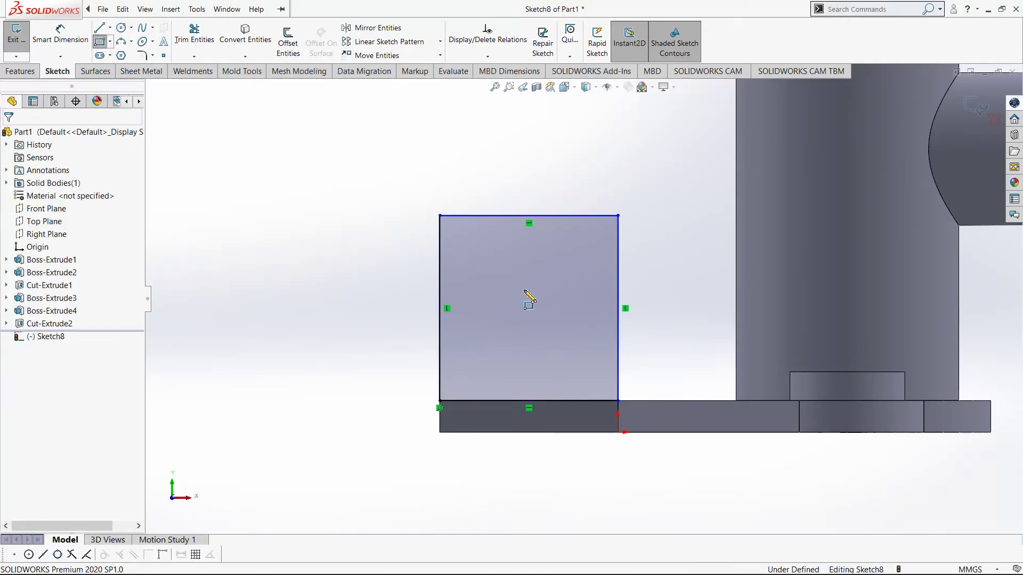
key(alt+Tab)
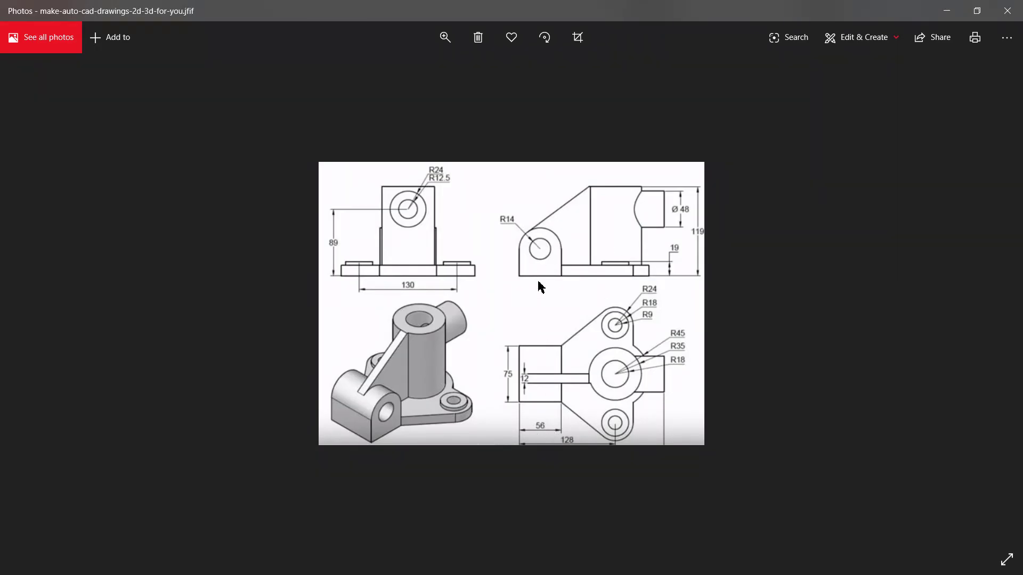
Return from the reference drawing to the Sketch8 rectangle in SOLIDWORKS.
key(alt+Tab)
key(alt+Tab)
key(alt+Tab)
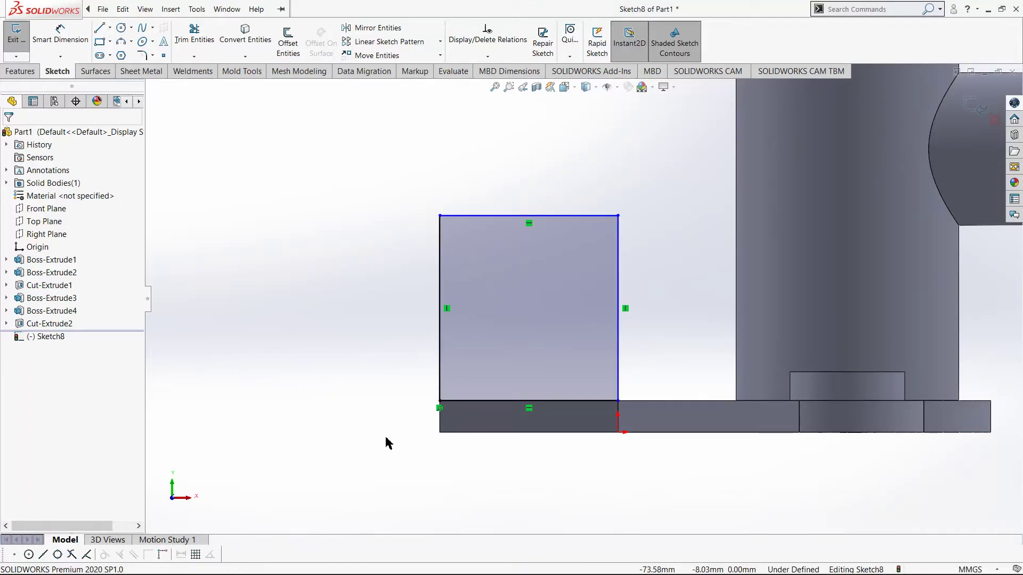
Draw a circle inside the end-block rectangle.
key(d)
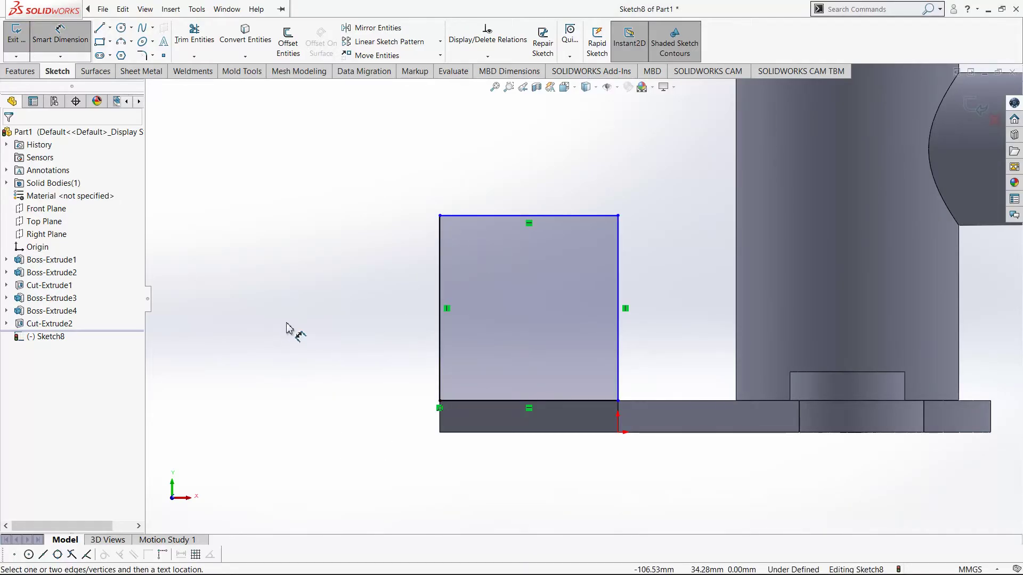
key(c)
click(530, 277)
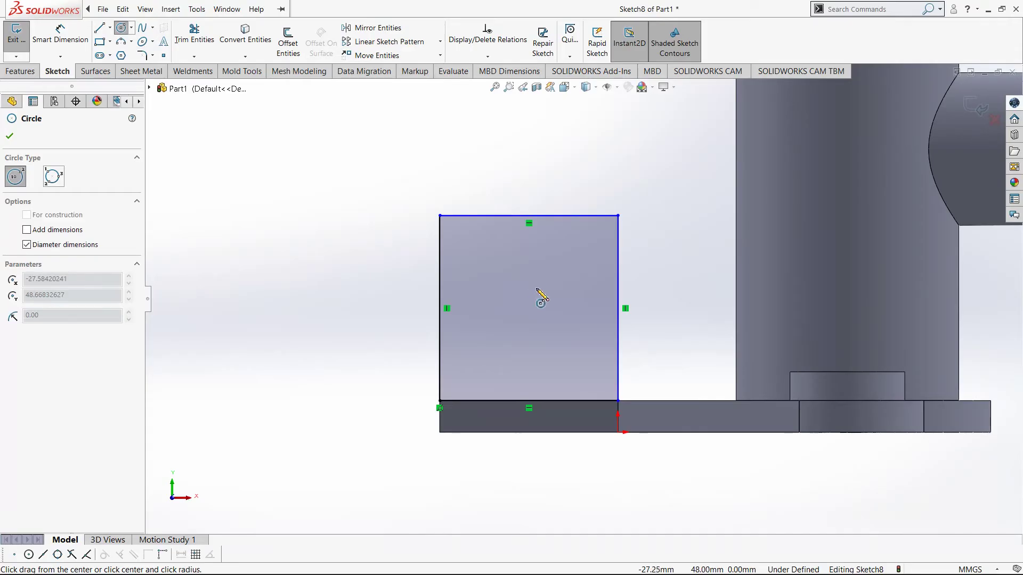
click(550, 304)
key(Escape)
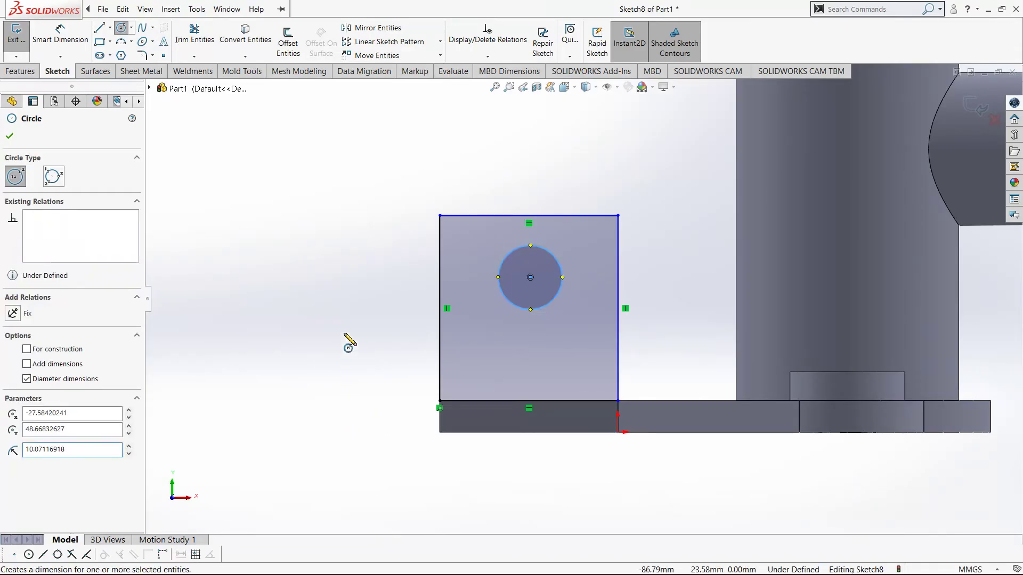
Dimension the circle's diameter as 28 mm.
key(d)
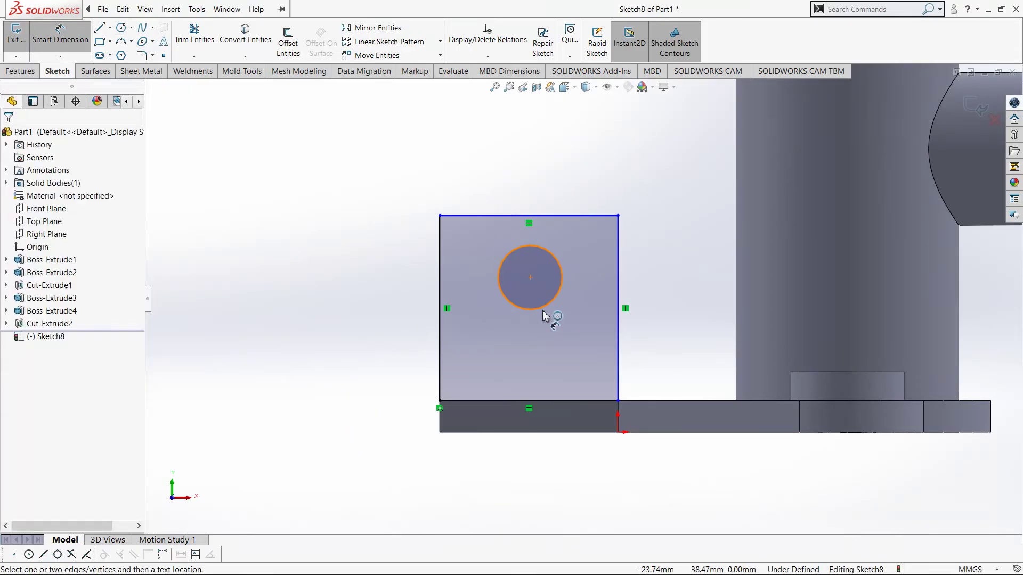
click(545, 308)
click(535, 380)
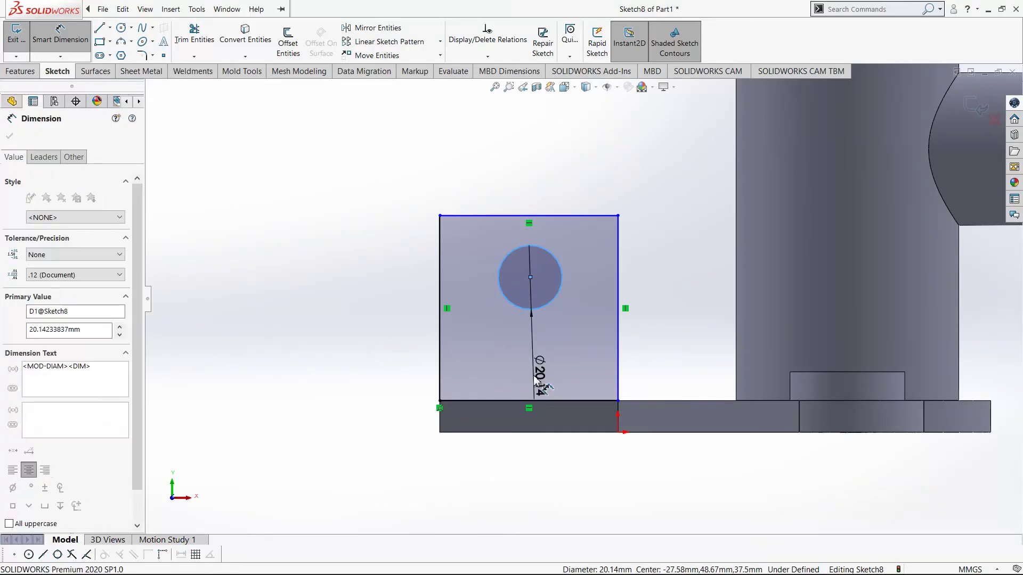
key(Return)
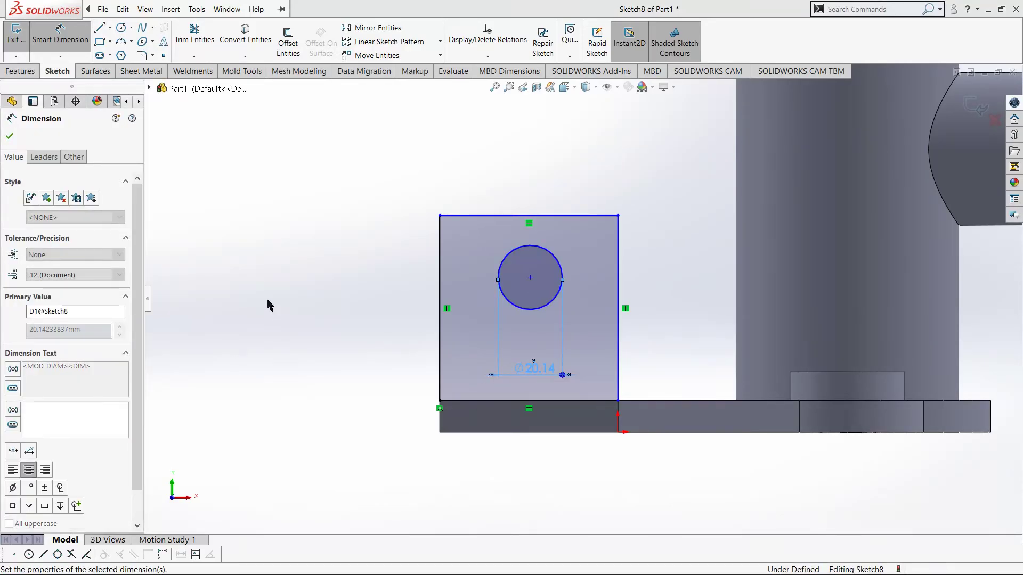
key(Escape)
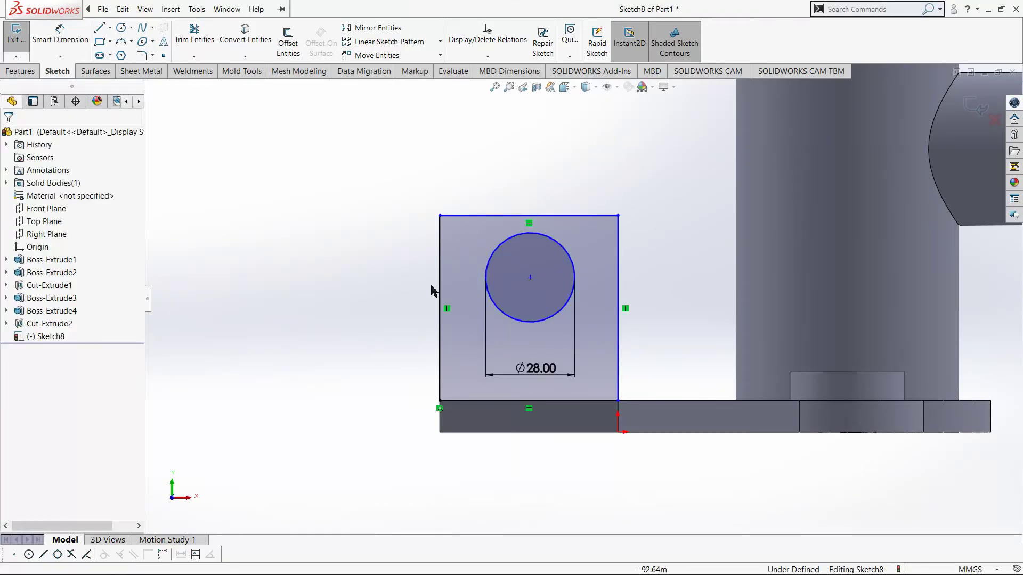
Select the circle centre and rectangle side edges, then consult the reference drawing.
click(530, 277)
ctrl+click(439, 285)
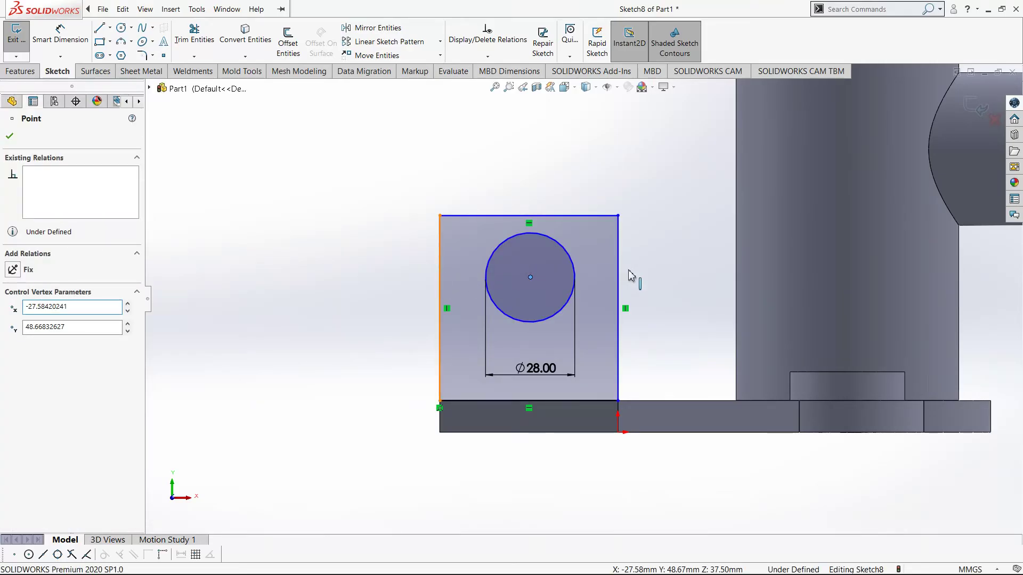
ctrl+click(617, 308)
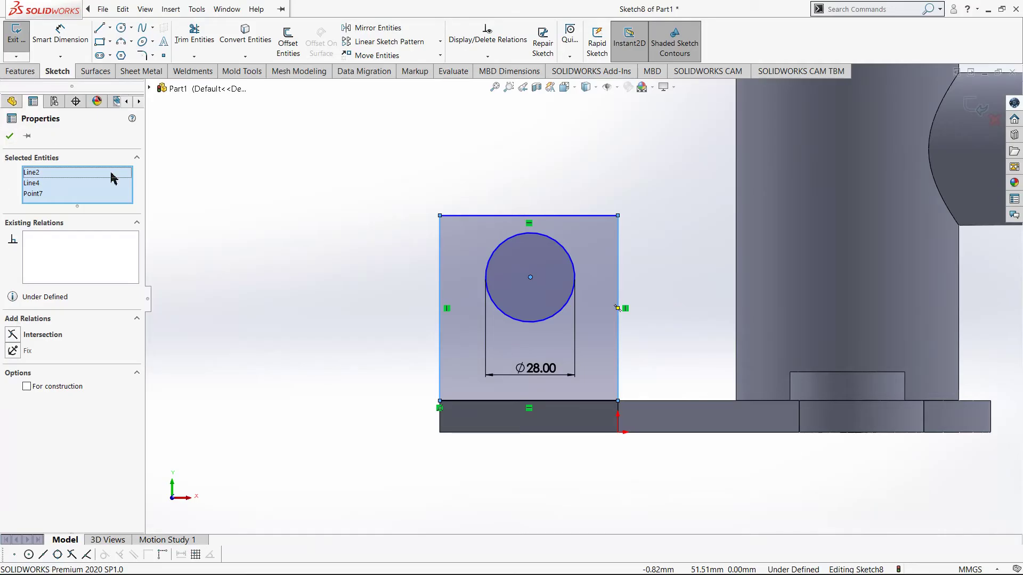
click(228, 223)
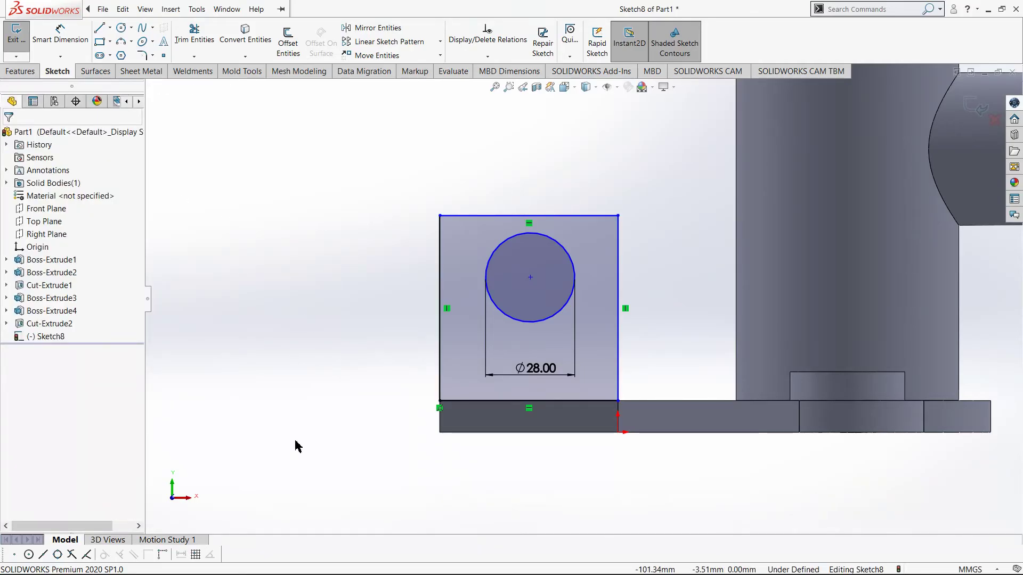
key(alt+Tab)
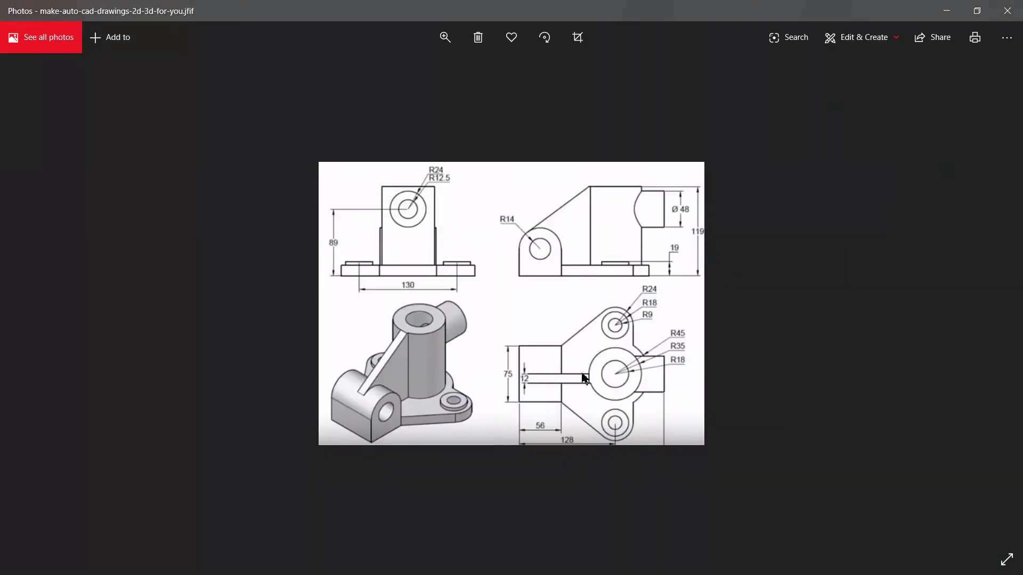
key(alt+Tab)
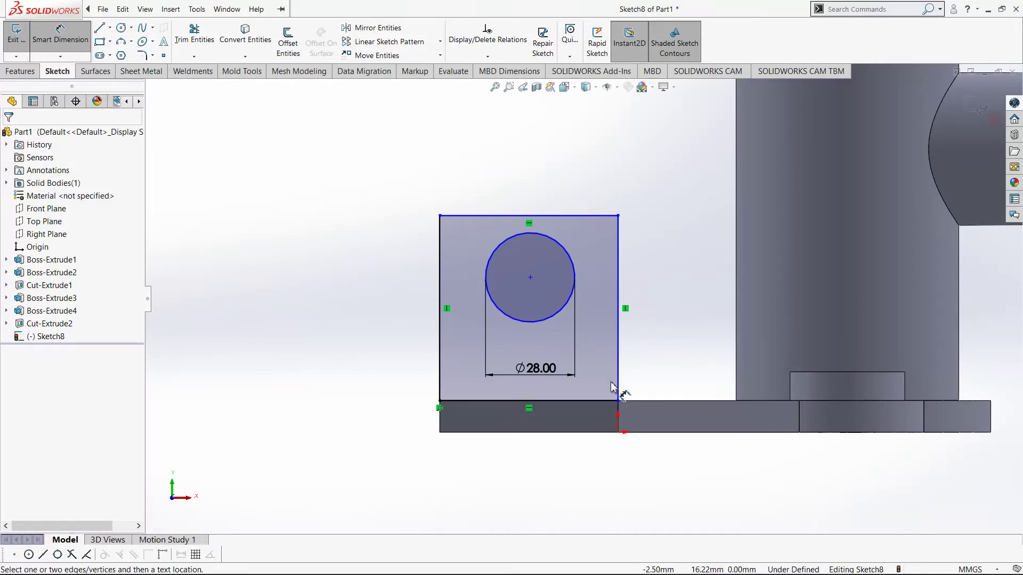
Dimension the rectangle's width between its side edges as 56 mm.
click(434, 348)
click(618, 341)
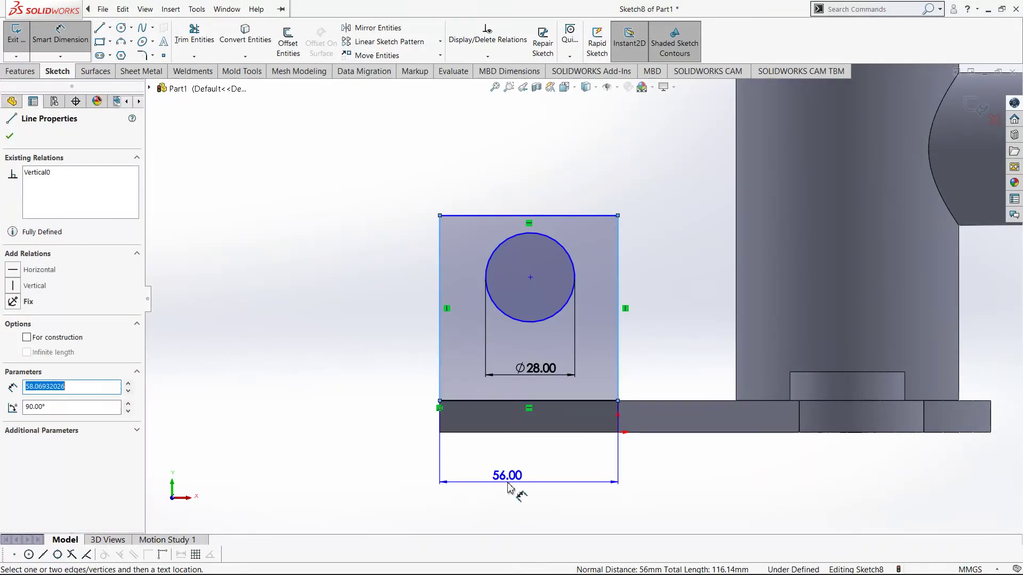
click(508, 486)
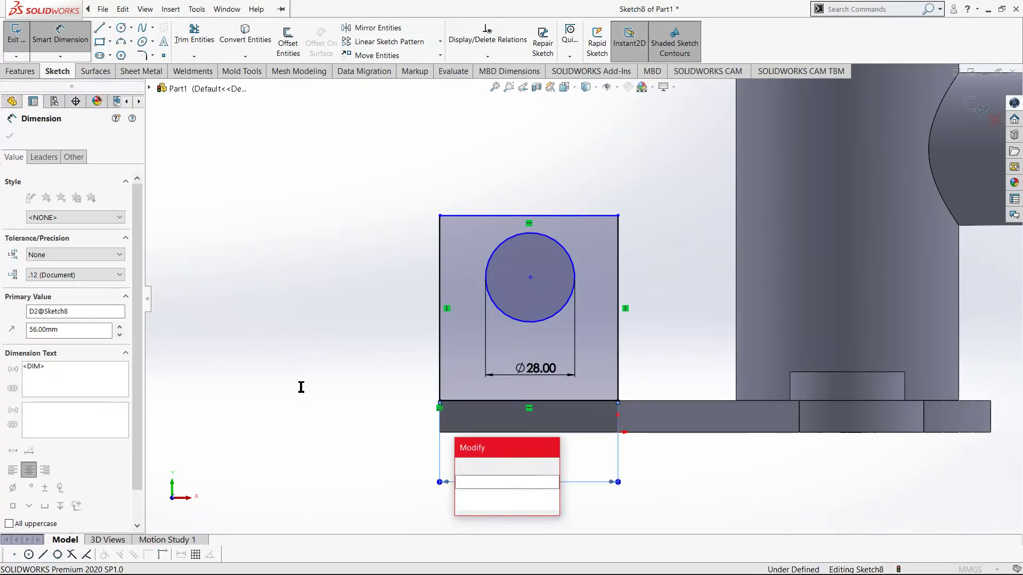
key(Return)
key(Escape)
key(Escape)
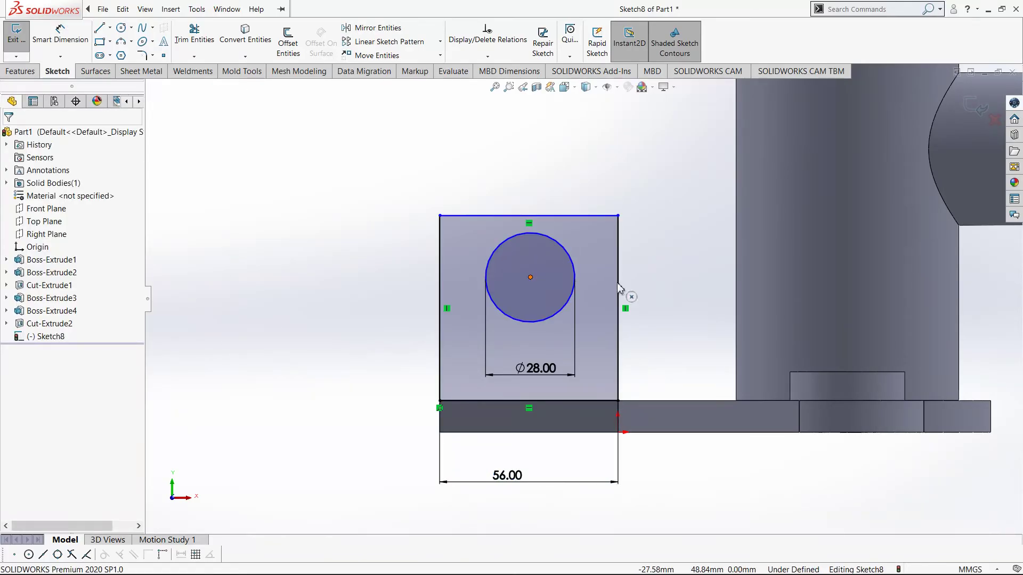
click(618, 292)
ctrl+click(439, 303)
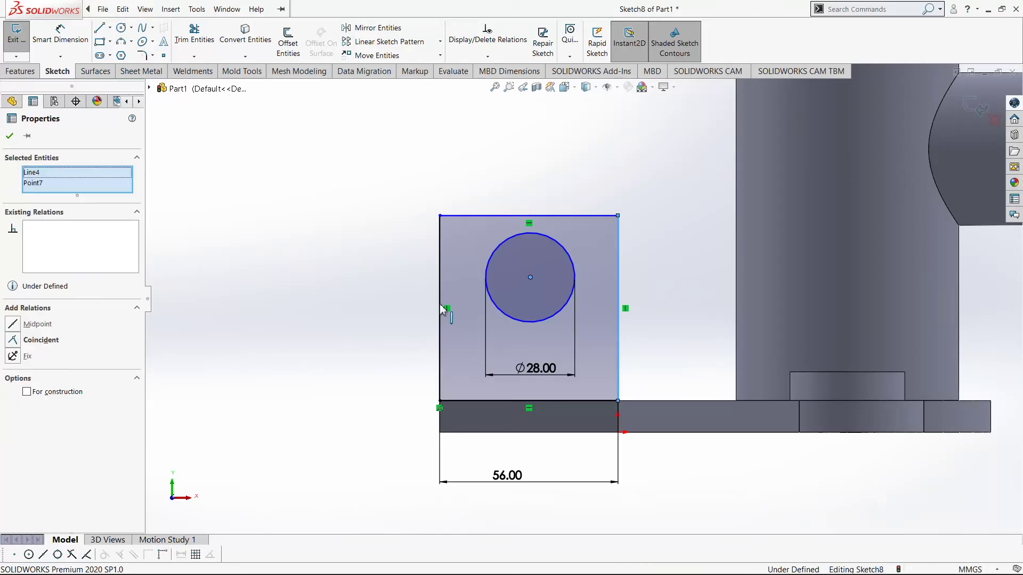
ctrl+click(440, 304)
ctrl+click(440, 305)
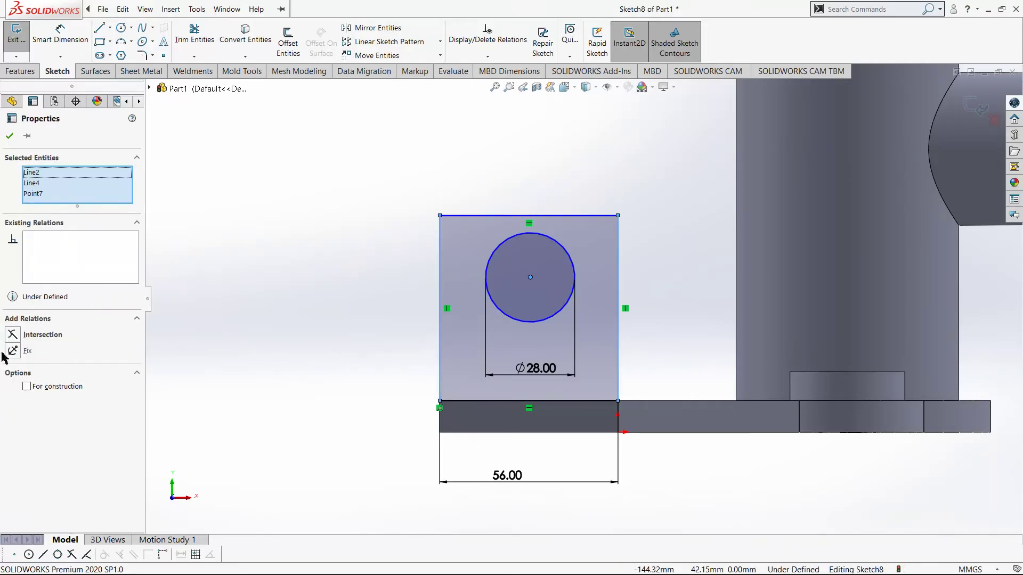
click(269, 272)
Place the hole centre 56/2 (28 mm) from the rectangle's left edge.
key(d)
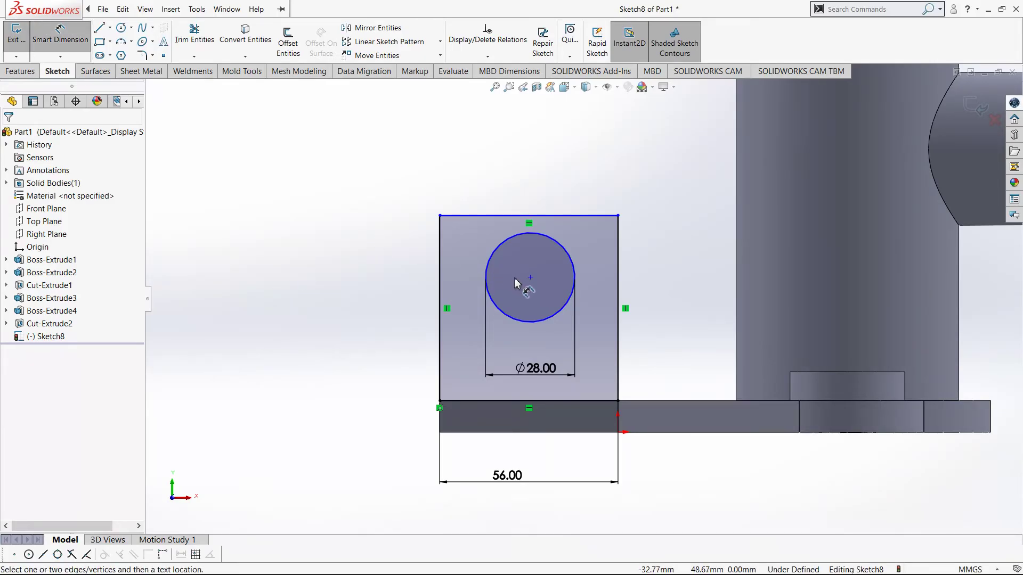
click(530, 278)
click(445, 327)
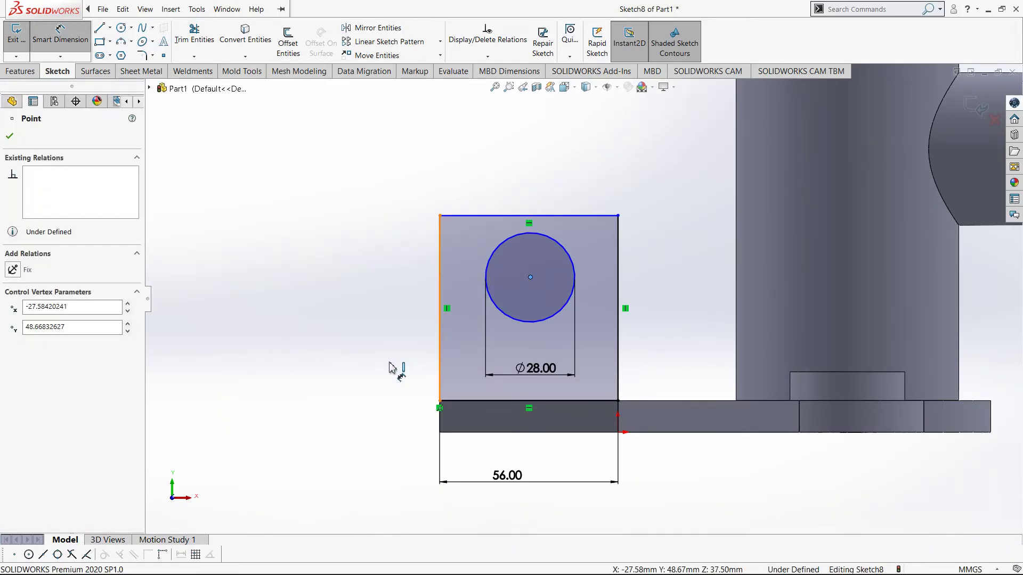
click(393, 369)
text(56)
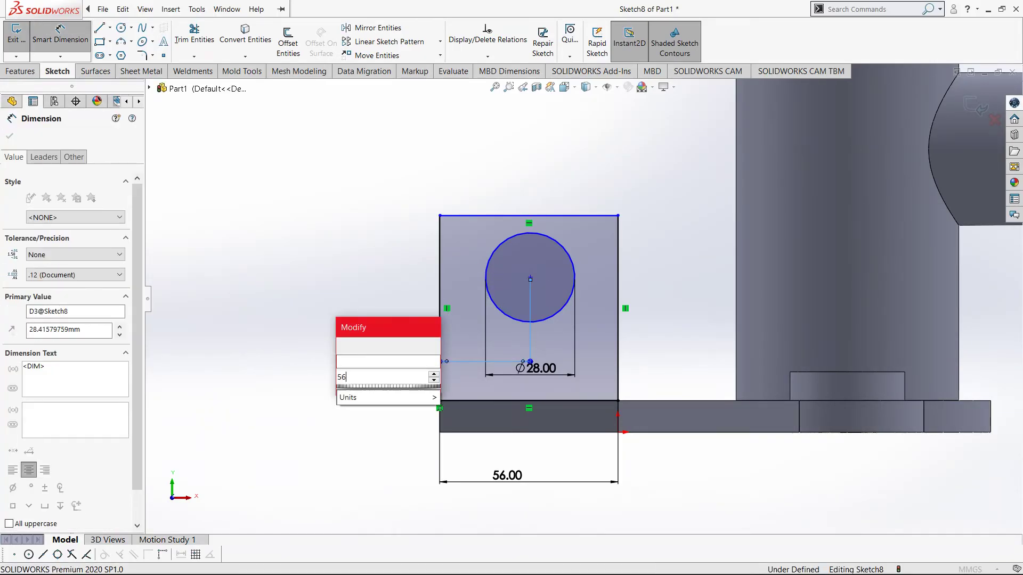
text(/2)
key(Return)
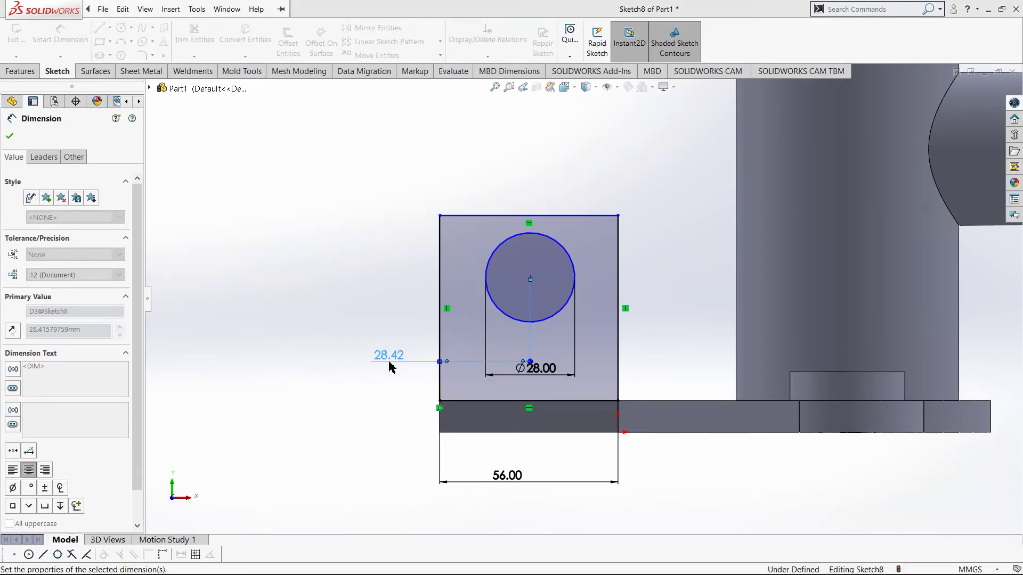
key(Escape)
Place the hole centre 28 mm below the rectangle's top edge.
click(529, 277)
click(529, 216)
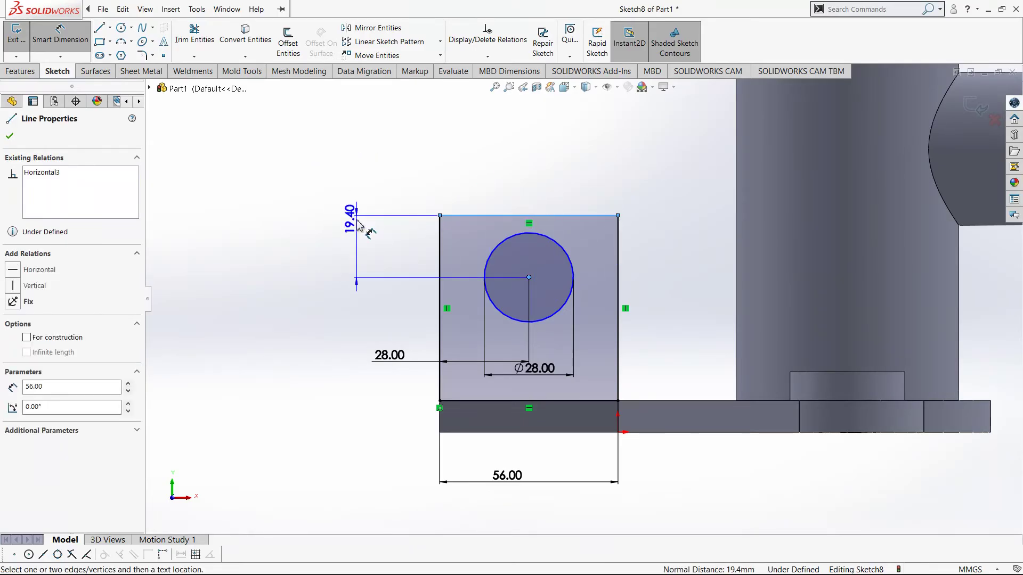
click(372, 206)
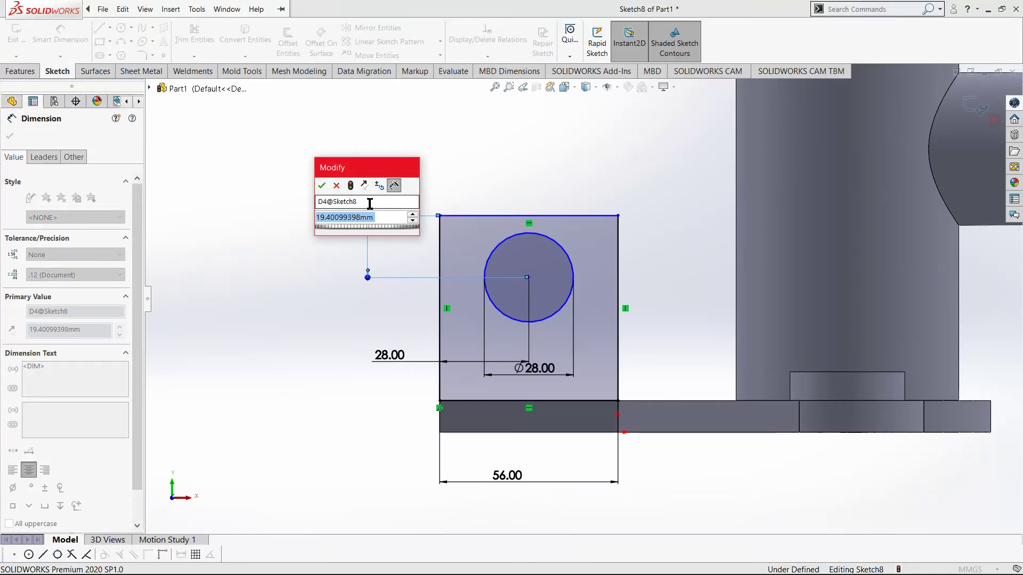
text(28)
key(Return)
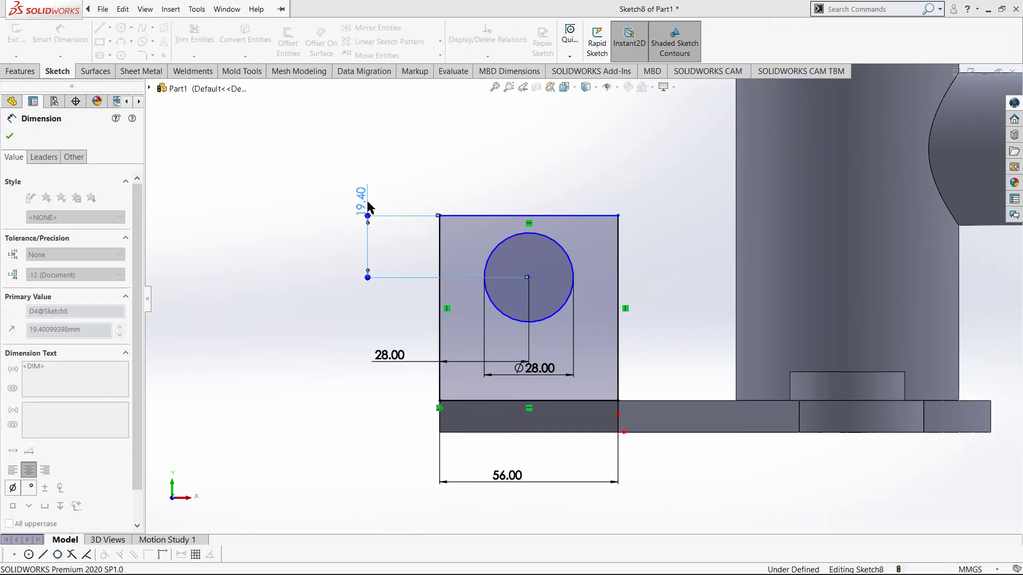
key(Escape)
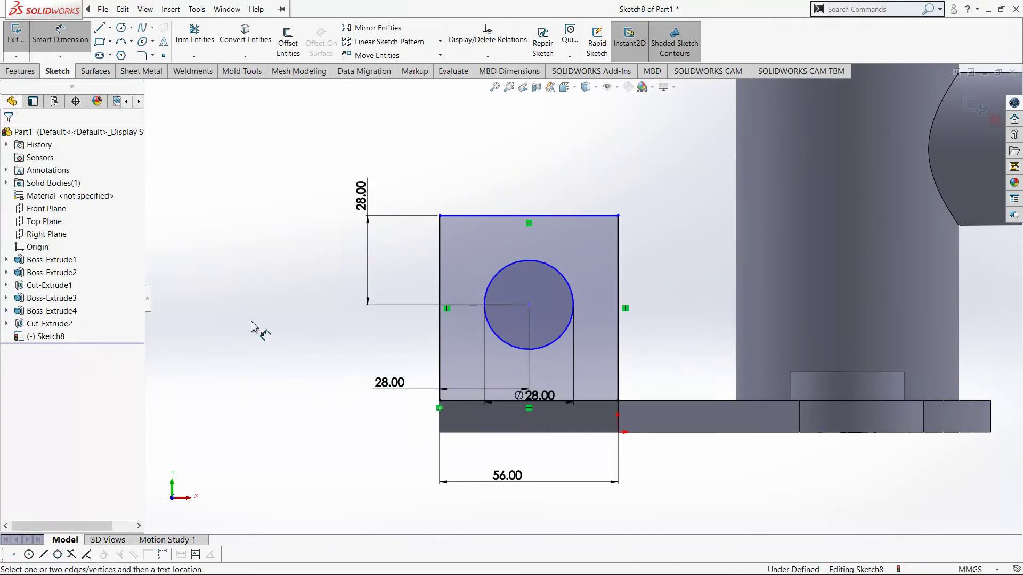
Fillet the rectangle's top-left and top-right corners with a 27.75 mm radius.
click(143, 57)
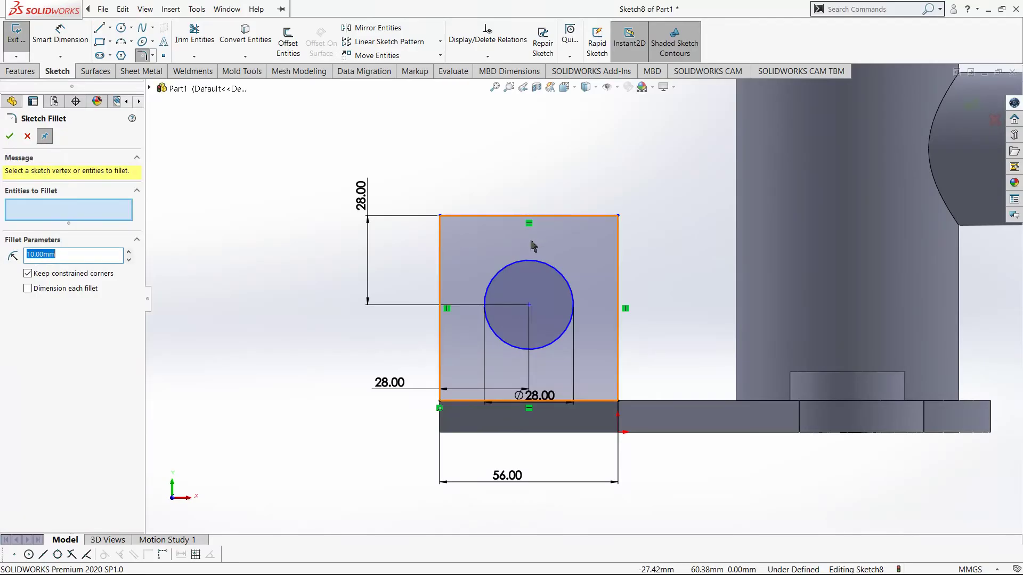
click(439, 216)
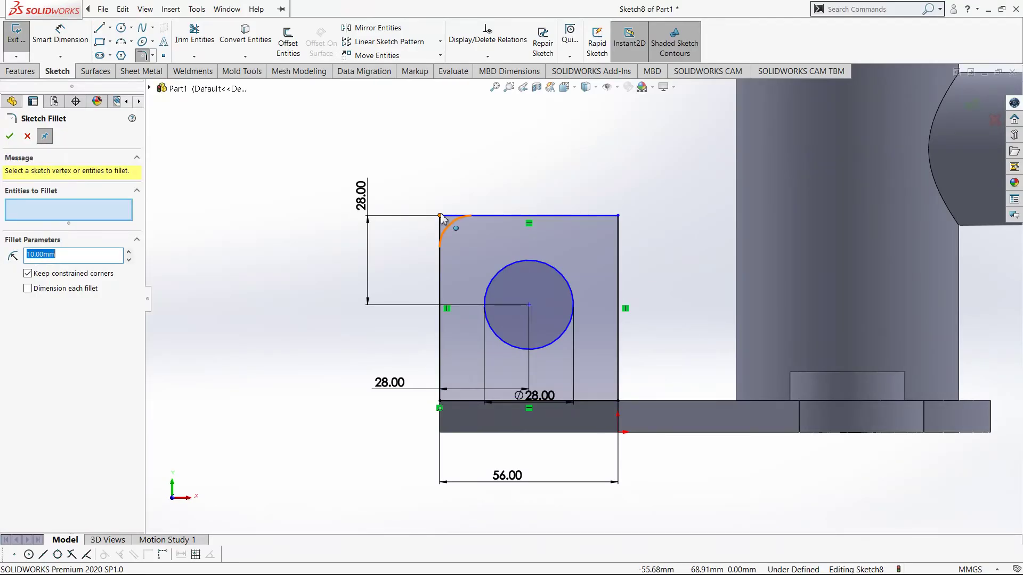
click(619, 216)
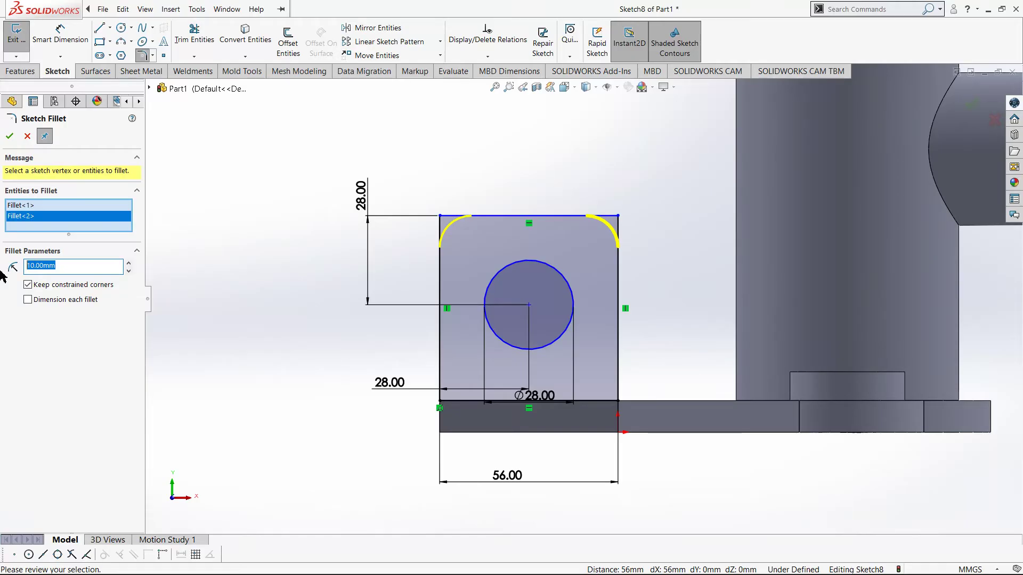
key(Return)
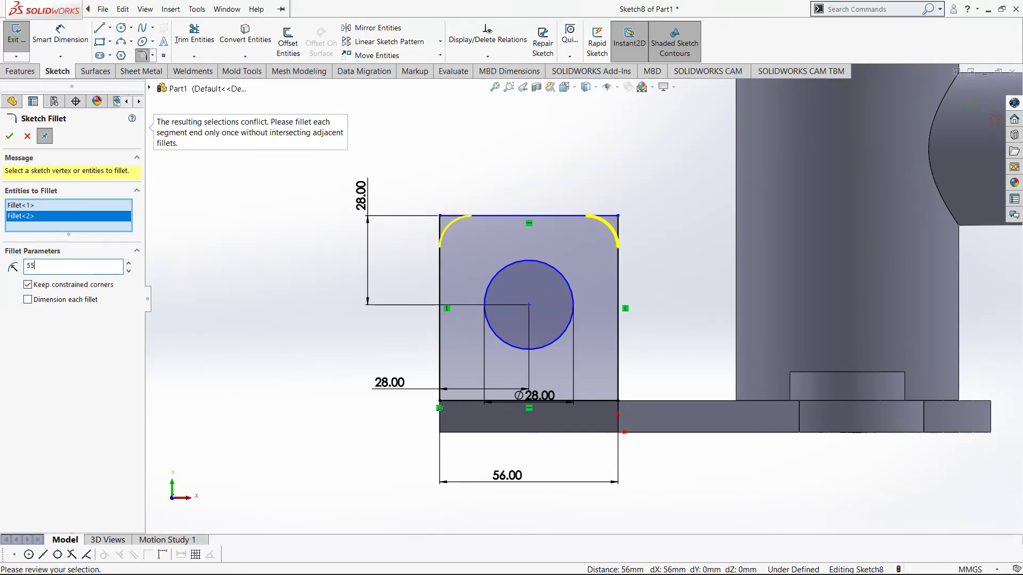
text(2)
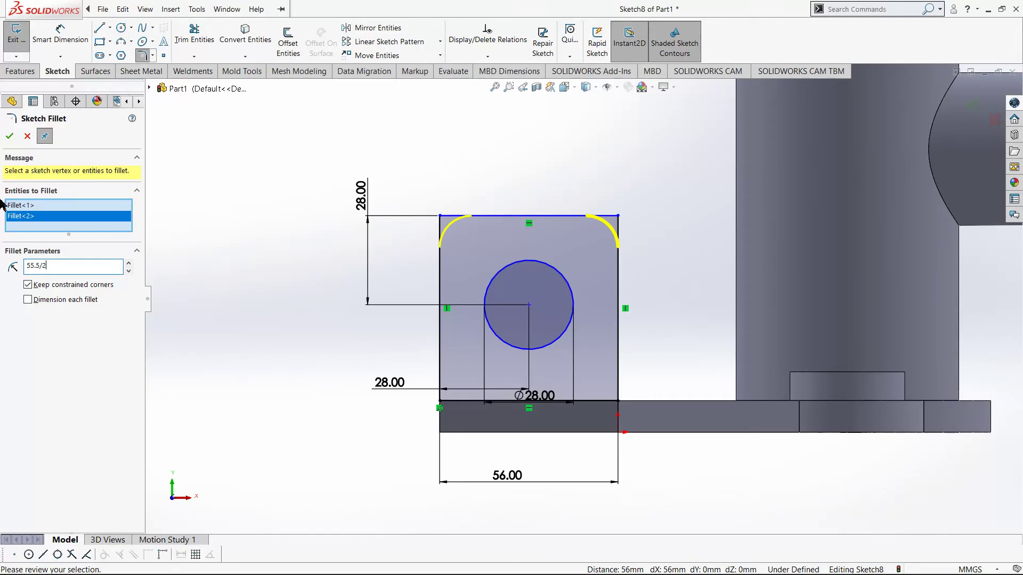
key(alt+Tab)
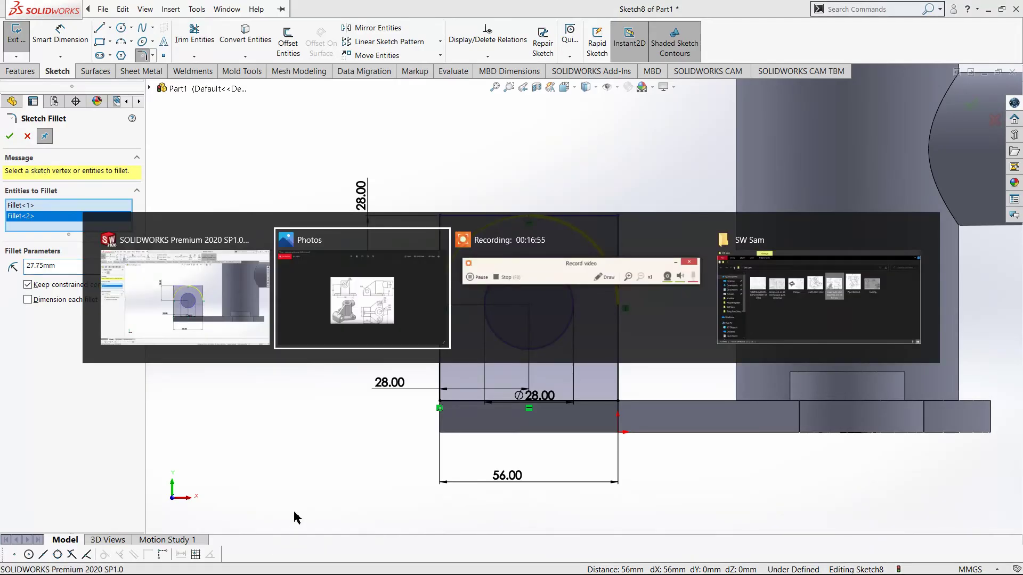
Launch Windows Calculator from the Start menu.
key(super)
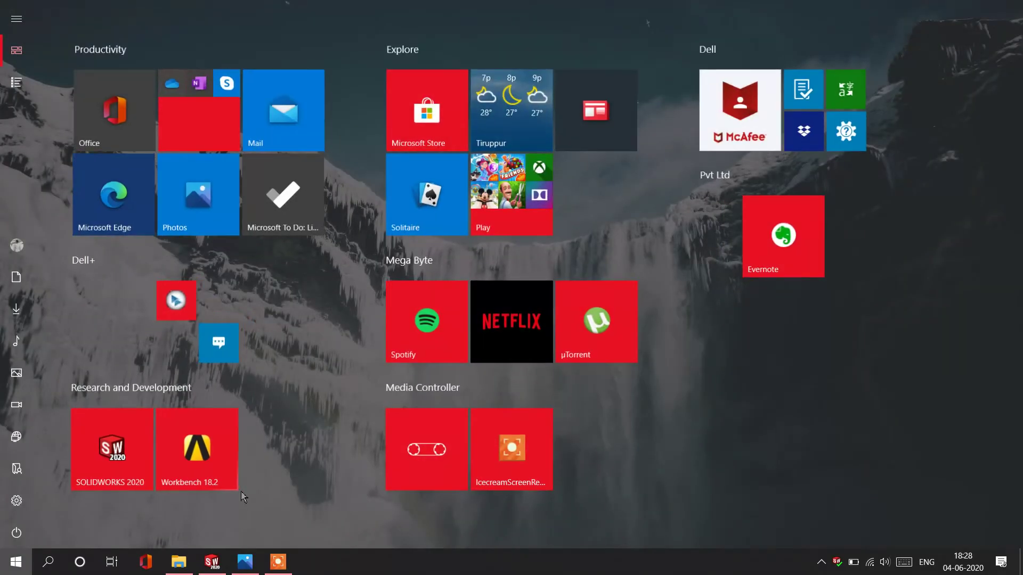
text(cal)
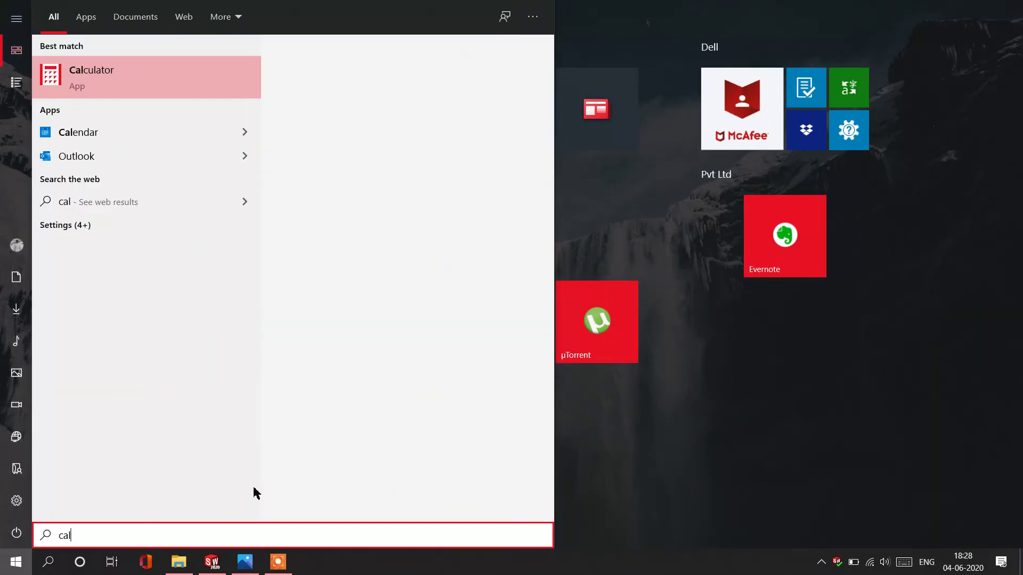
key(Return)
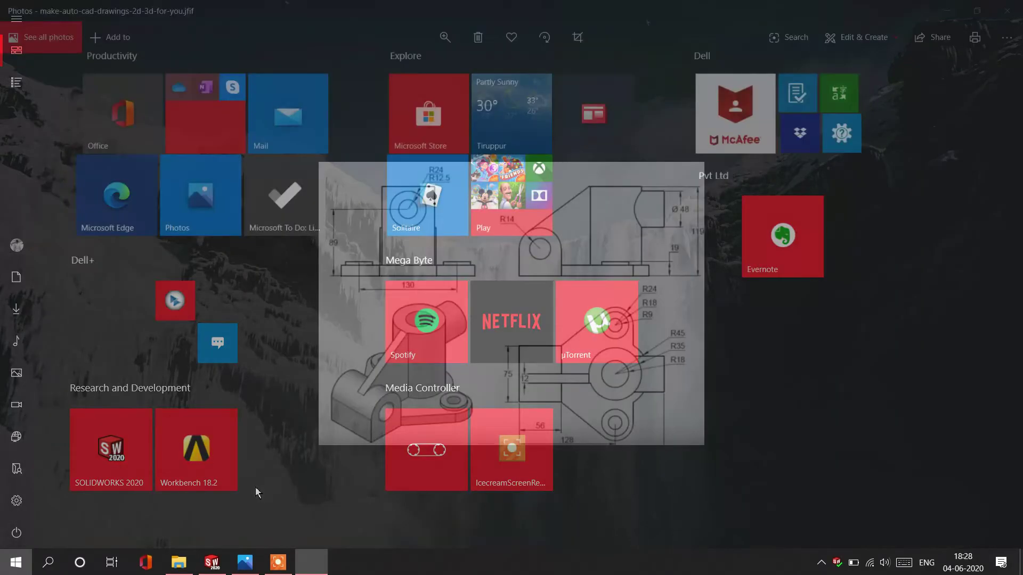
Compute 56/2 = 28 in Calculator, then return to the fillet radius field.
key(alt+Tab)
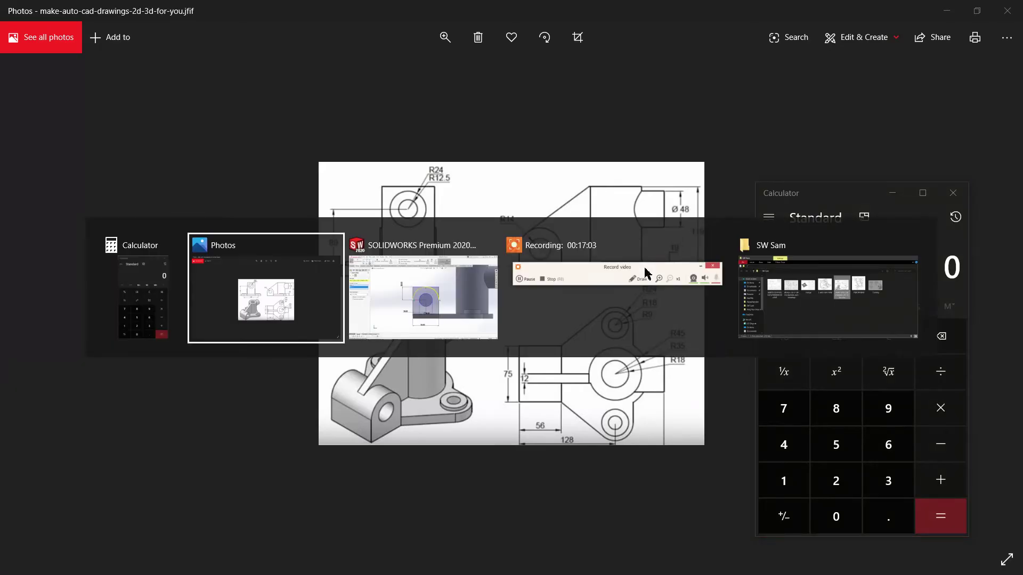
key(alt+Tab)
key(alt+Tab)
key(alt+Tab)
key(alt+Tab)
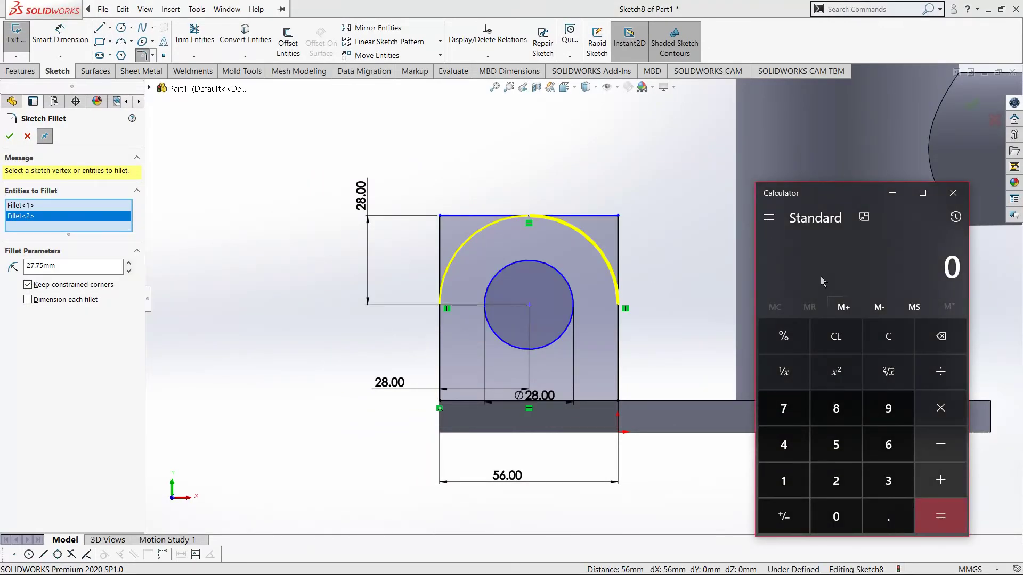
text(56/2)
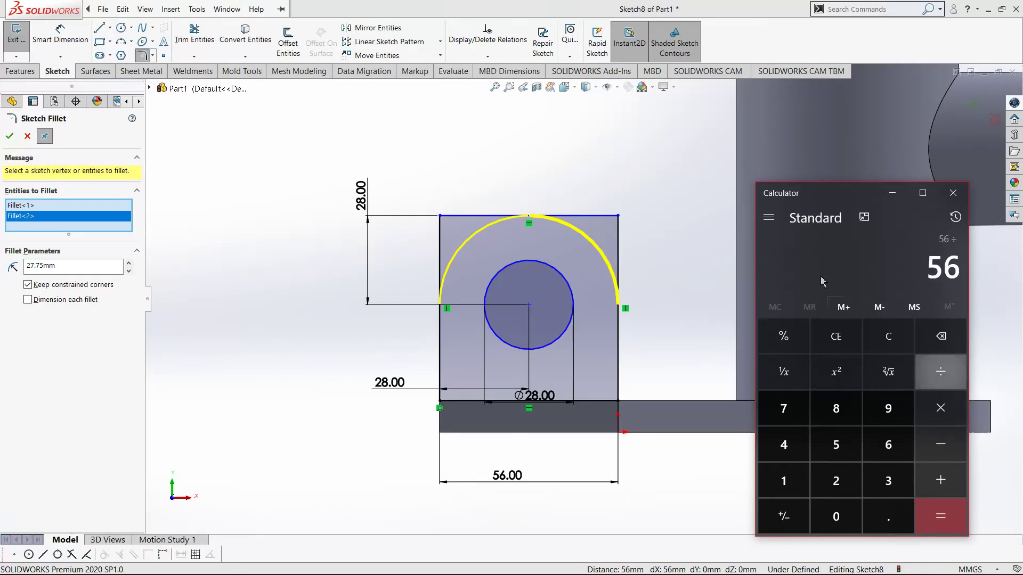
key(Return)
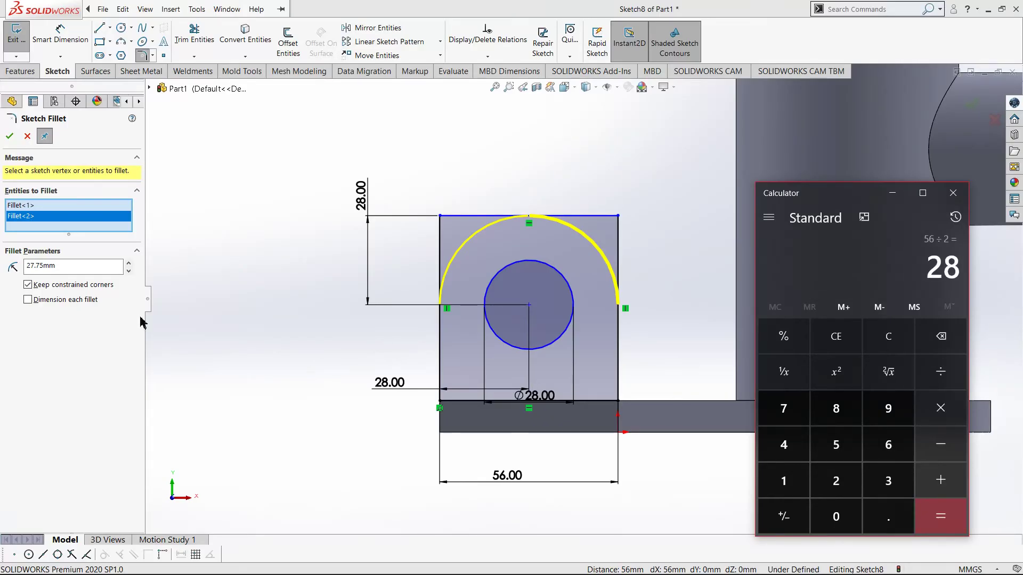
click(67, 267)
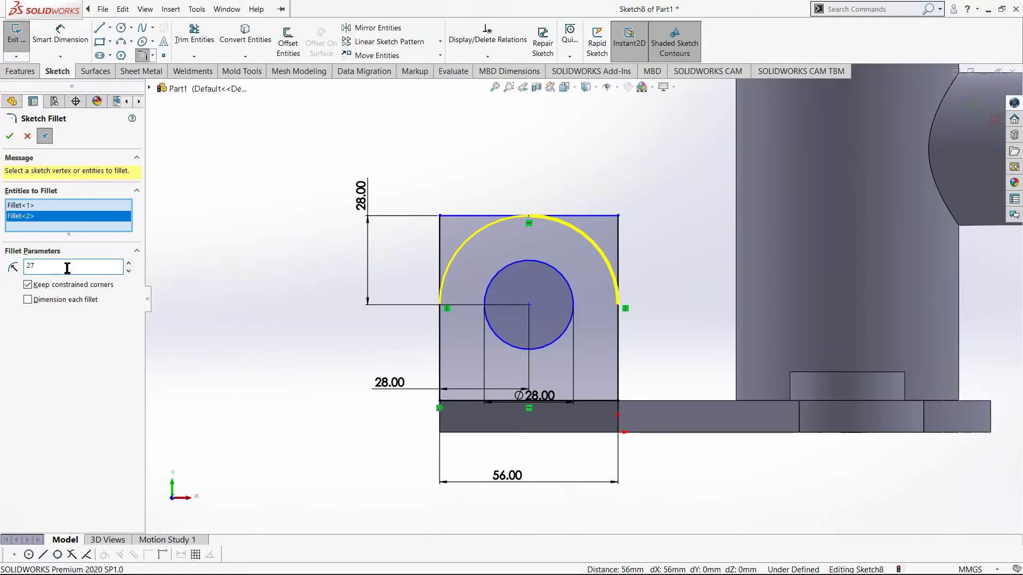
Set the sketch fillet radius to 27.99 mm and apply it to both top corners of the end block.
key(alt+Tab)
key(alt+Tab)
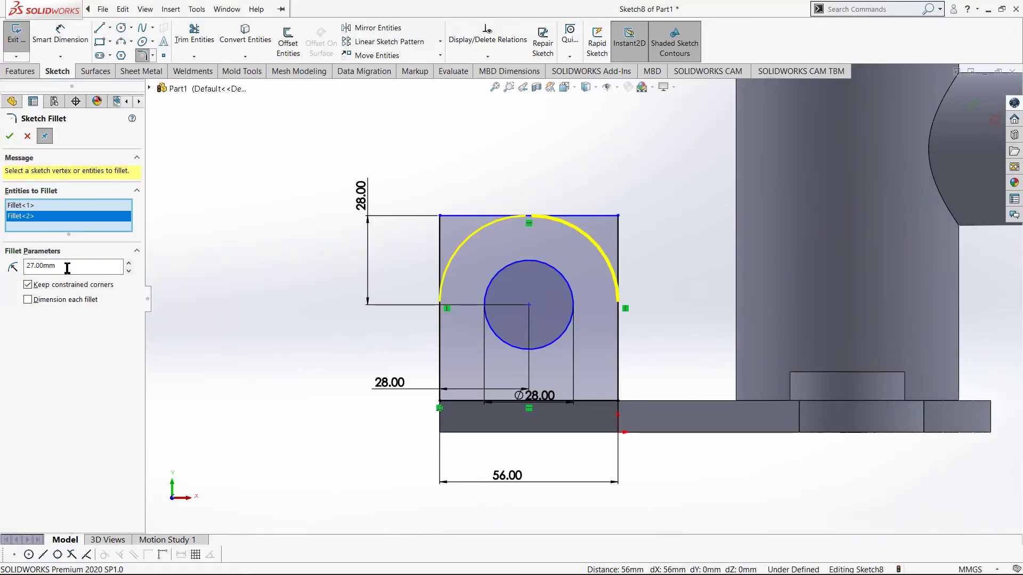
key(ctrl+a)
text(2)
key(Return)
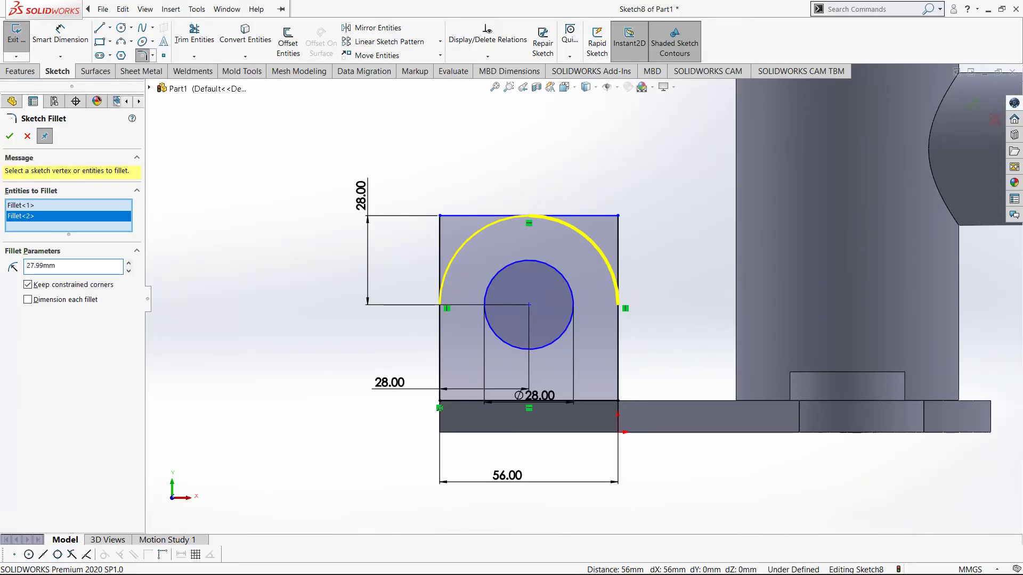
click(10, 137)
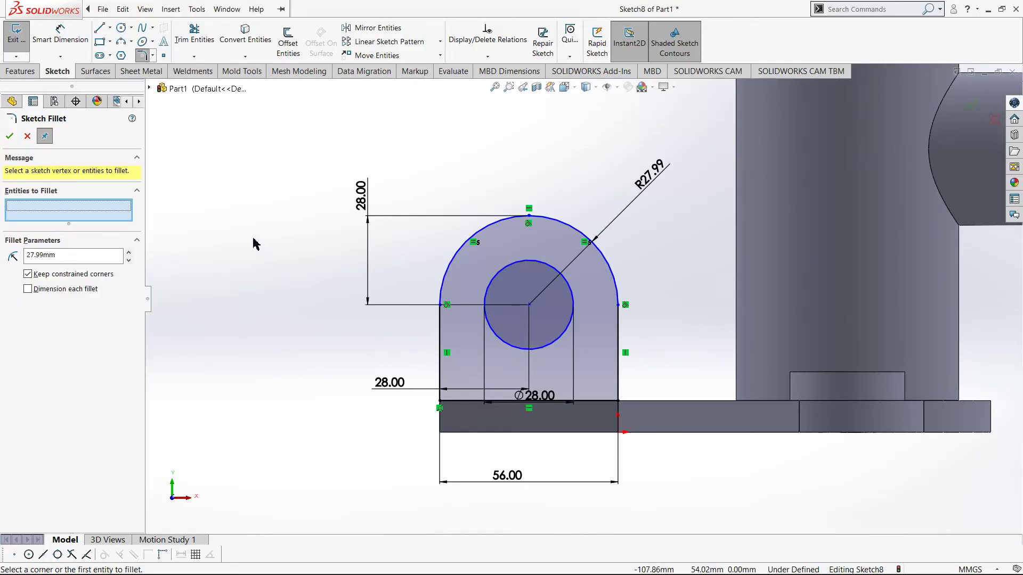
click(10, 136)
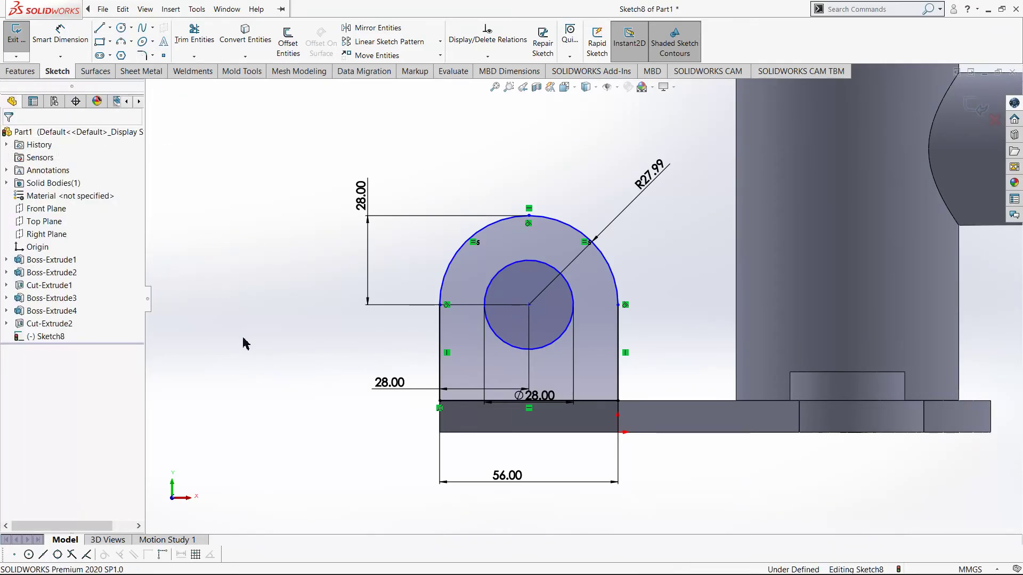
Compare the end block sketch against the reference drawing.
key(alt+Tab)
key(alt+Tab)
key(alt+Tab)
key(Tab)
click(417, 341)
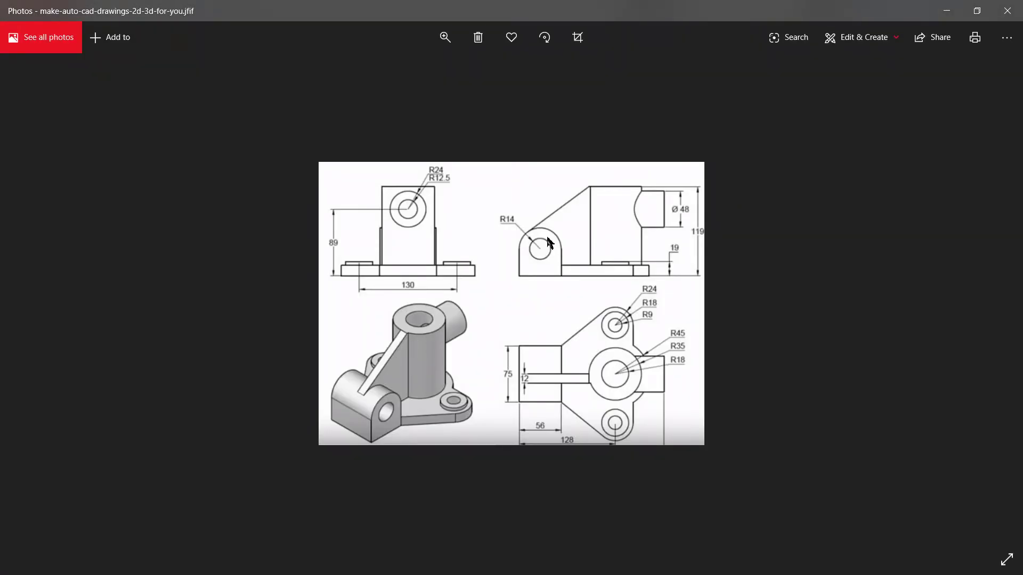
key(alt+Tab)
scroll(627, 233, up, 2)
scroll(626, 233, down, 2)
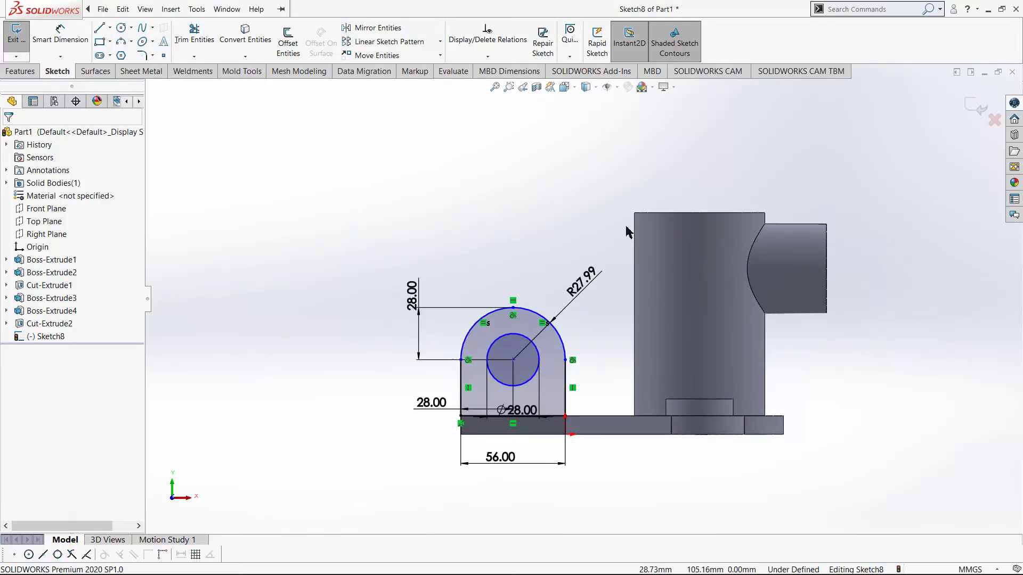
scroll(626, 232, up, 1)
key(alt+Tab)
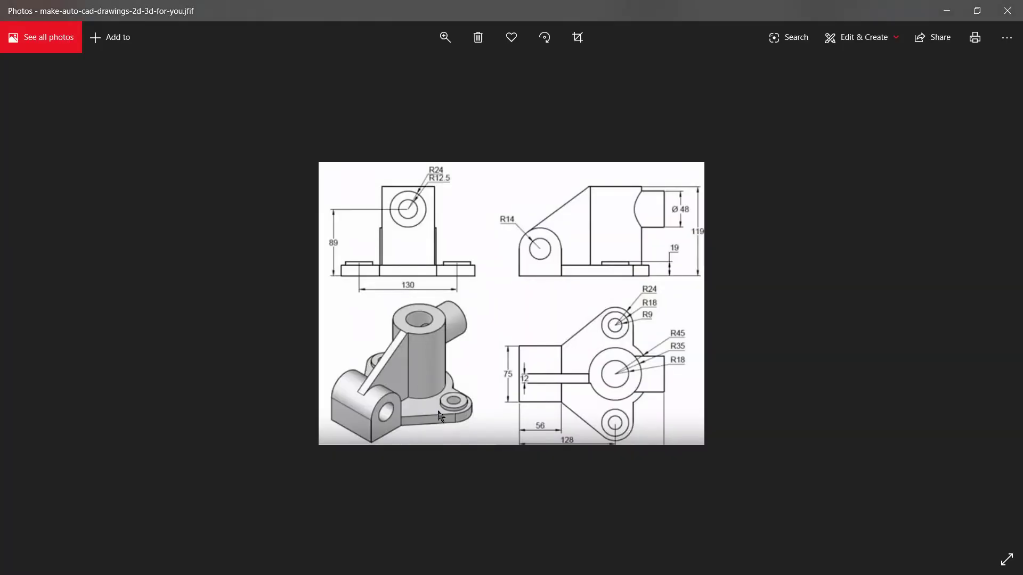
key(alt+Tab)
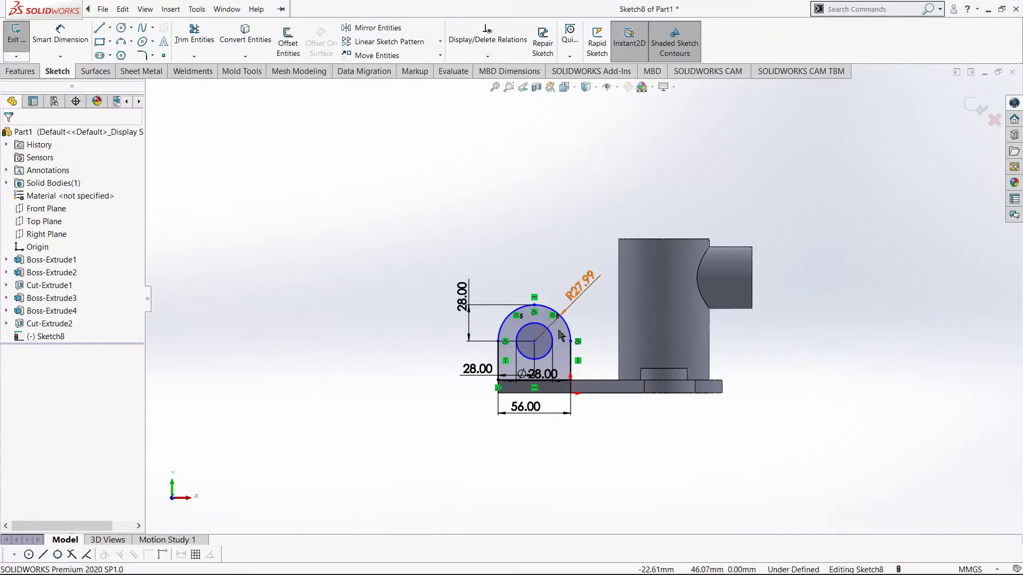
Dimension the hole centre 20 mm above the base line, fully defining Sketch8.
right_drag(447, 424, 416, 372)
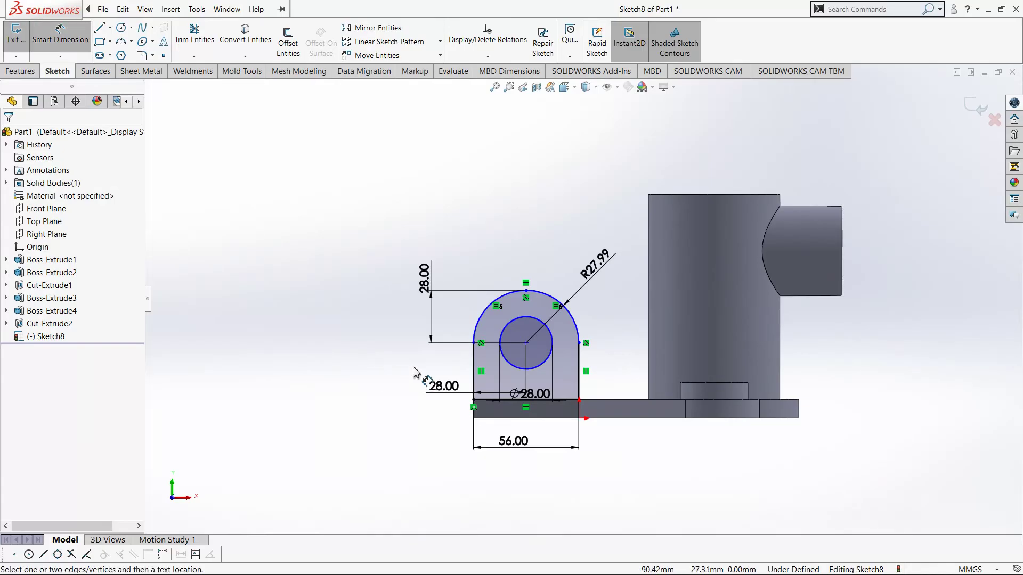
click(526, 343)
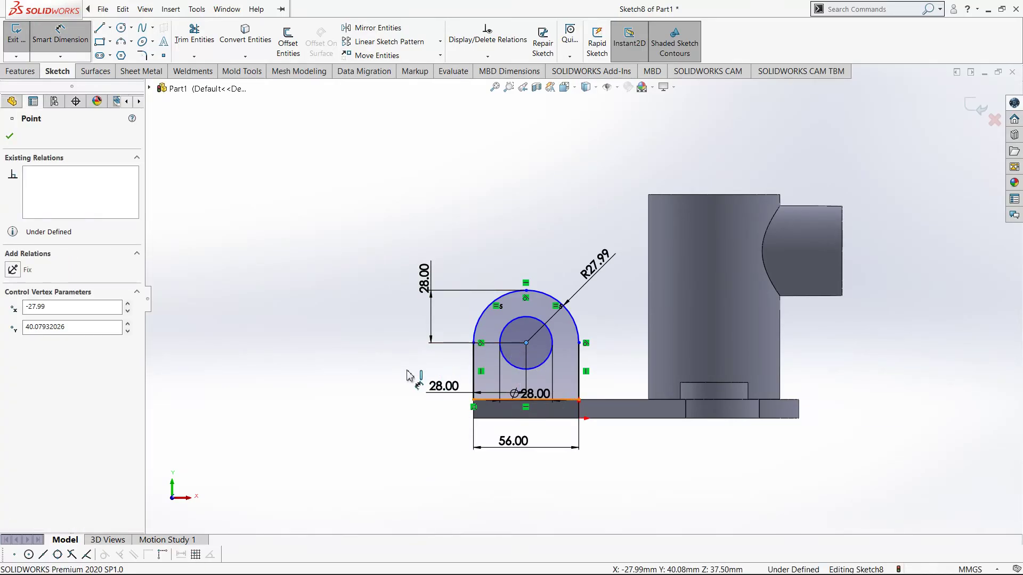
click(392, 377)
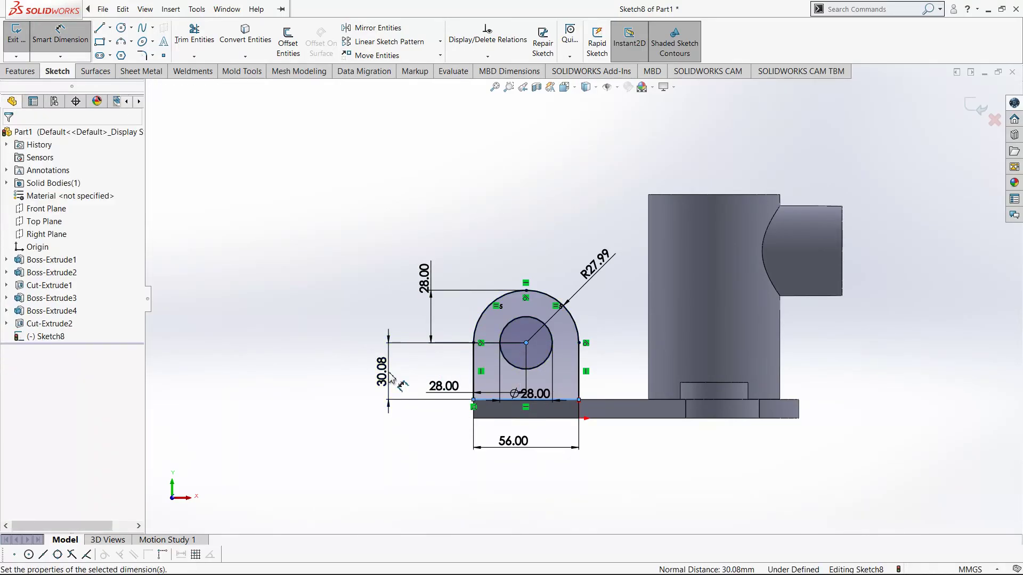
key(Return)
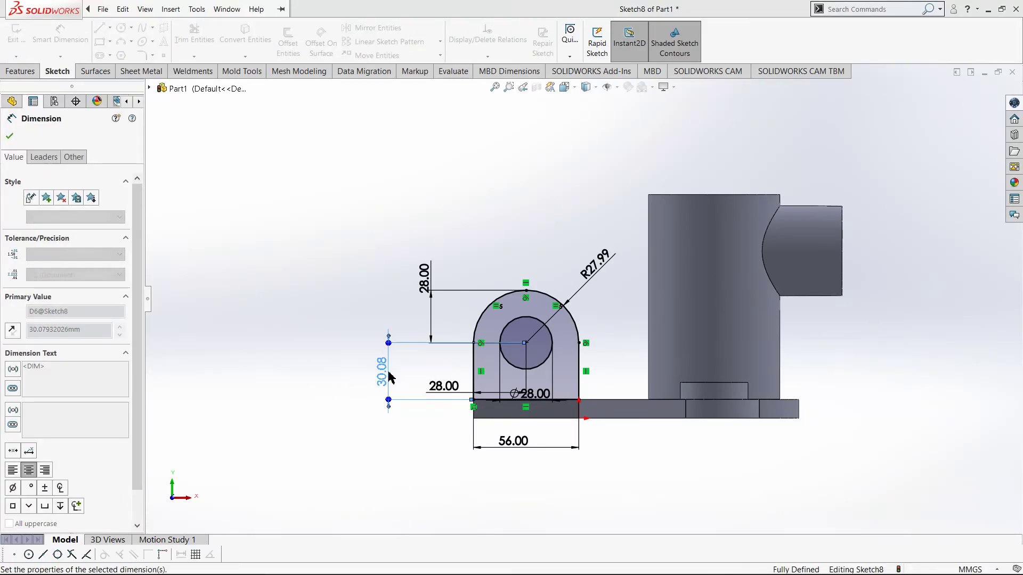
key(alt+Tab)
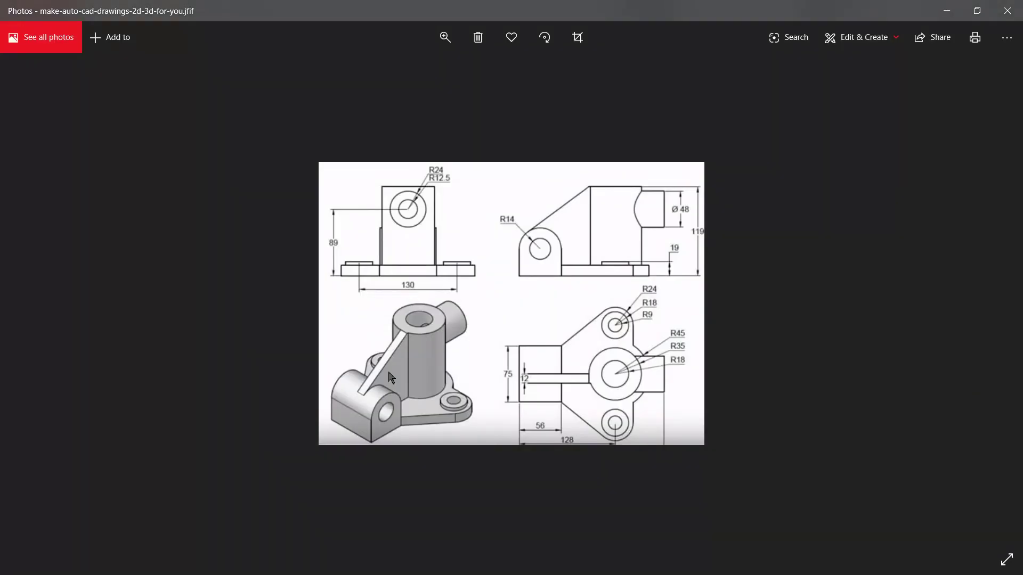
key(alt+Tab)
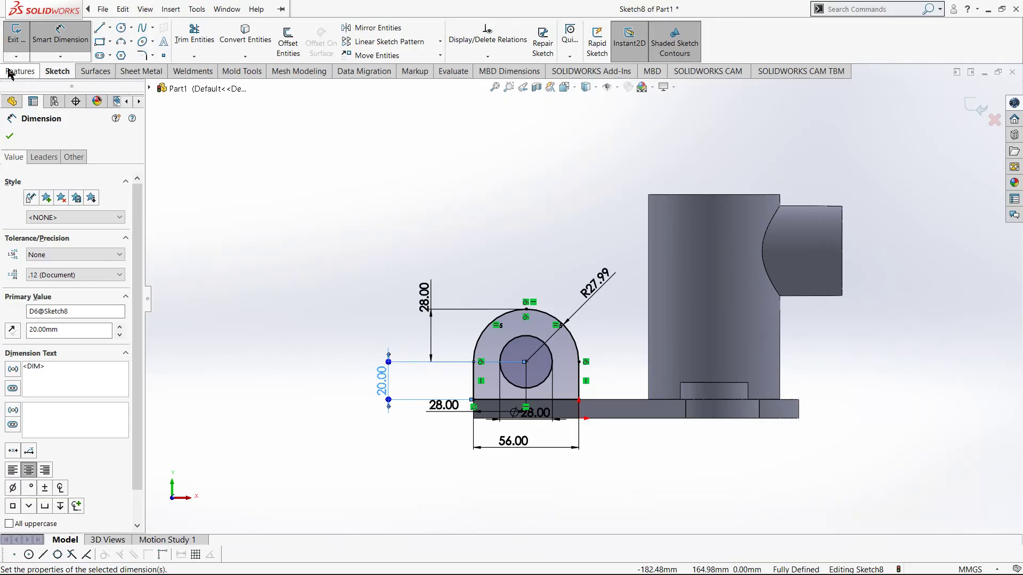
click(16, 69)
click(17, 54)
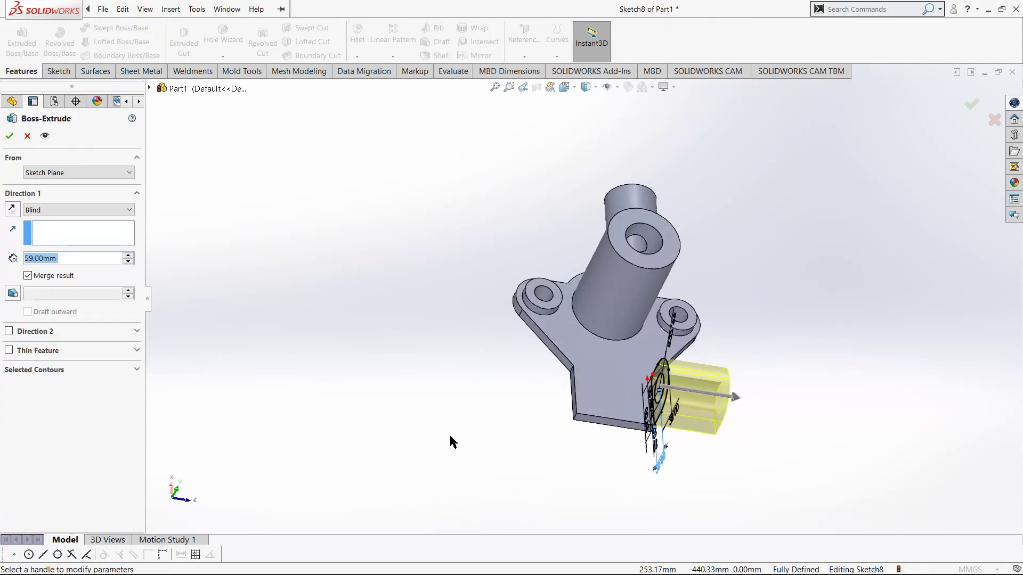
Extrude the end block Up To Surface ending at the base's side face, then view isometric.
click(56, 210)
click(66, 249)
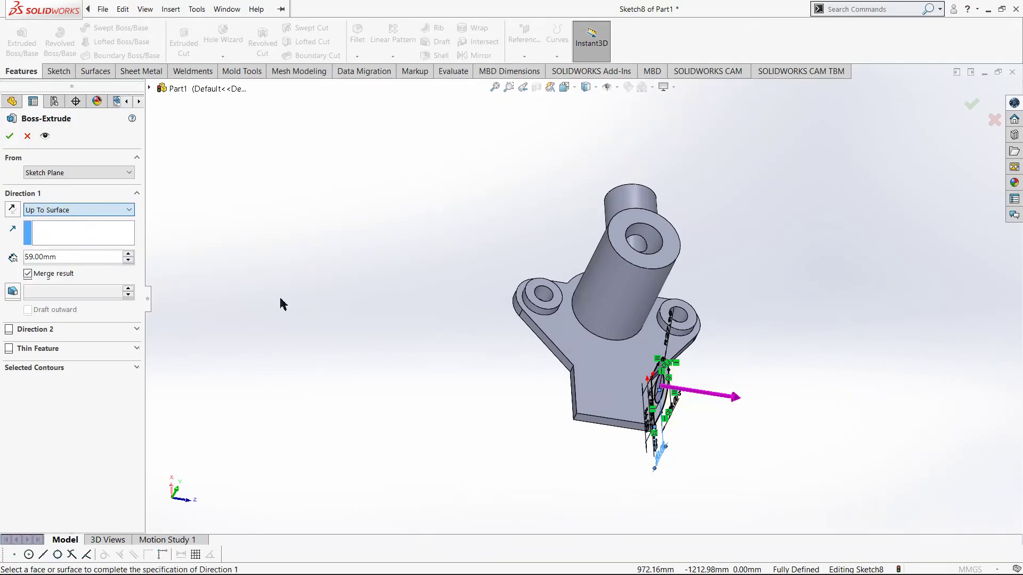
scroll(597, 383, down, 5)
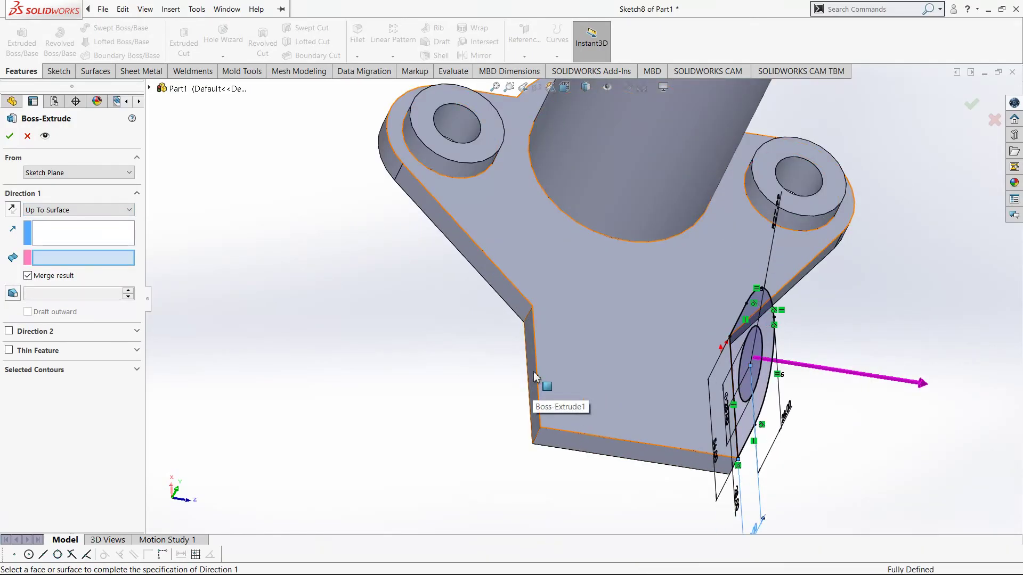
click(535, 378)
click(10, 136)
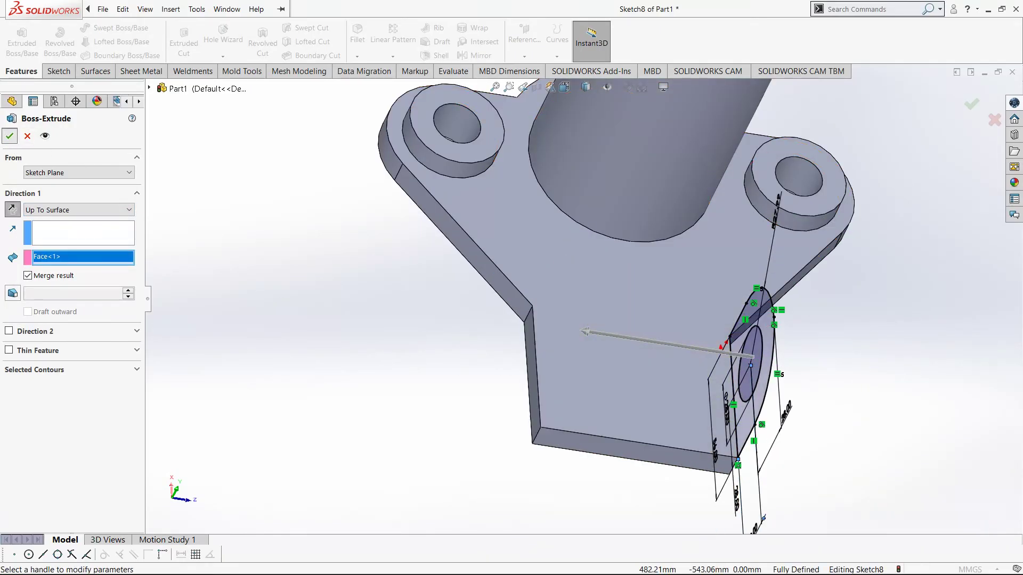
scroll(914, 365, up, 2)
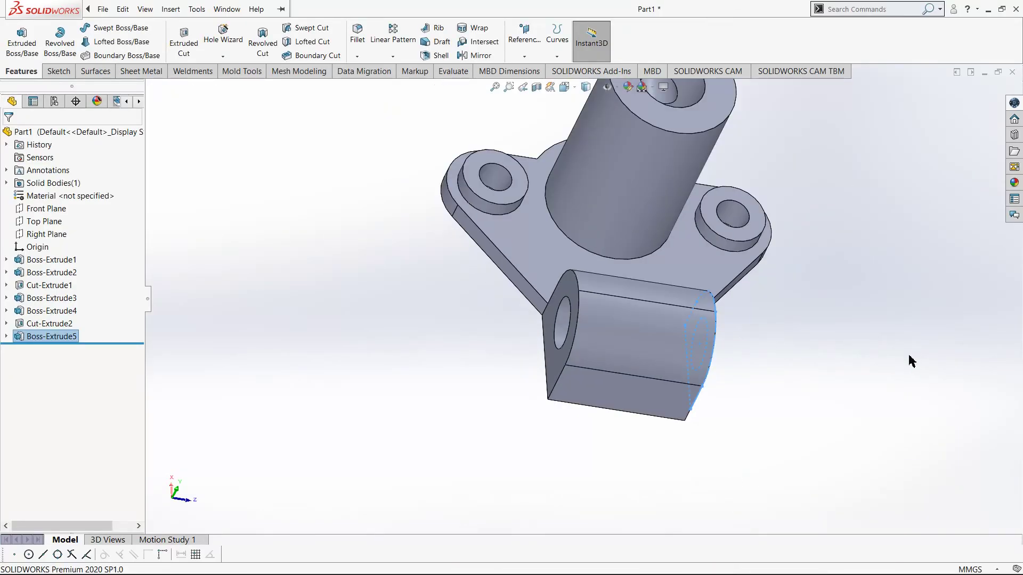
click(882, 373)
key(ctrl+7)
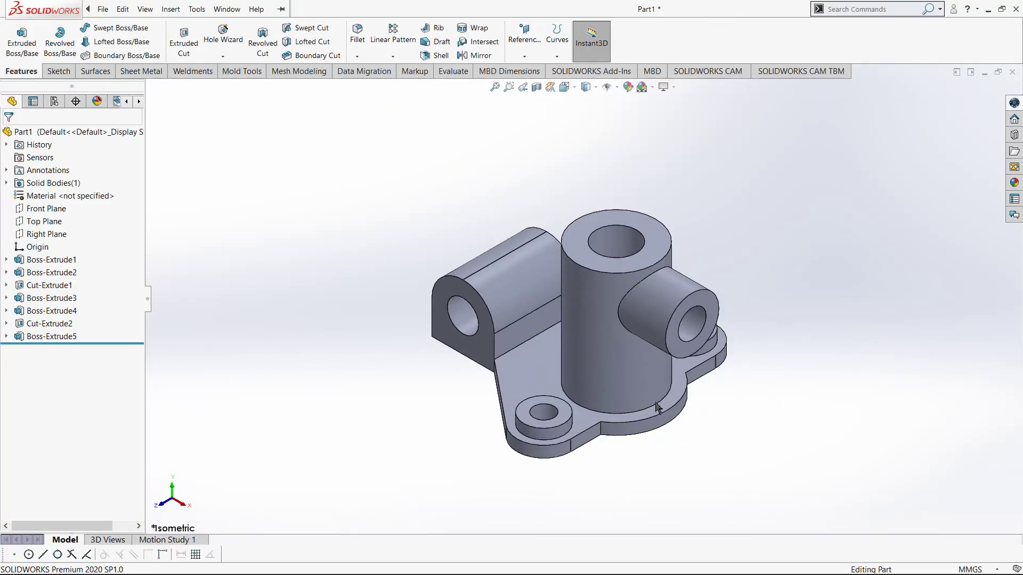
key(alt+Tab)
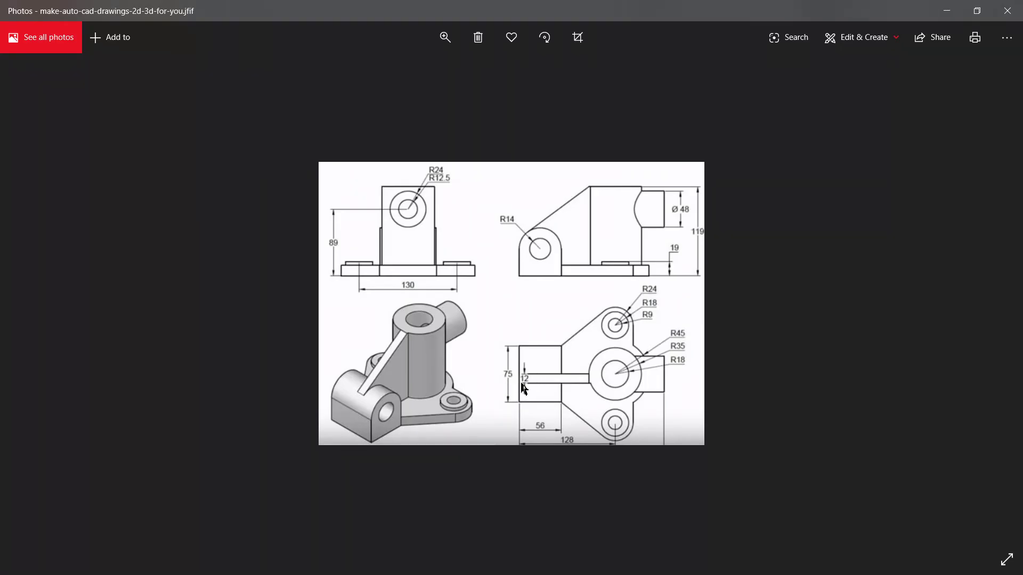
Start and exit an empty sketch on the support block face, then select the Front Plane.
key(alt+Tab)
right_click(447, 288)
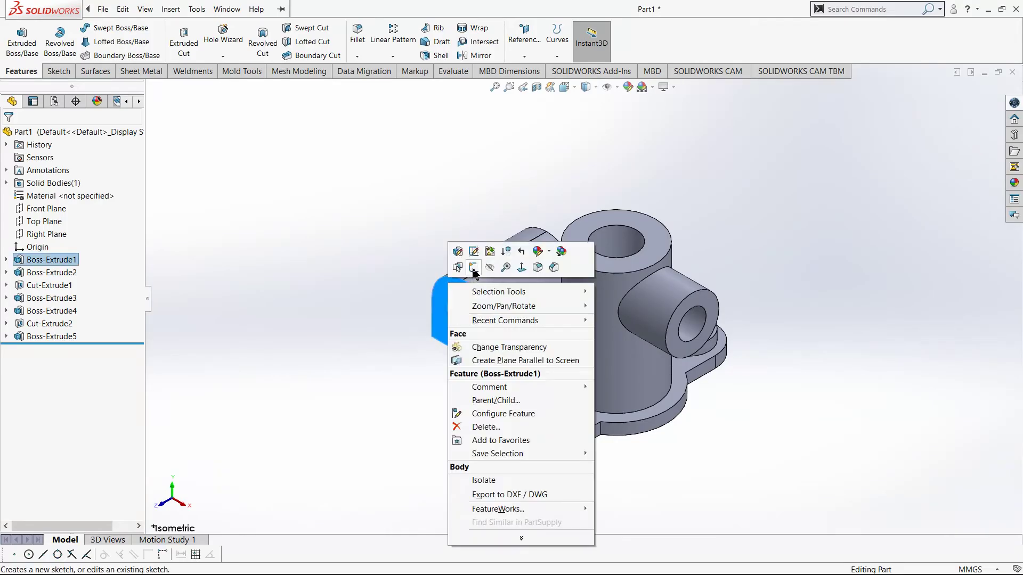
click(471, 278)
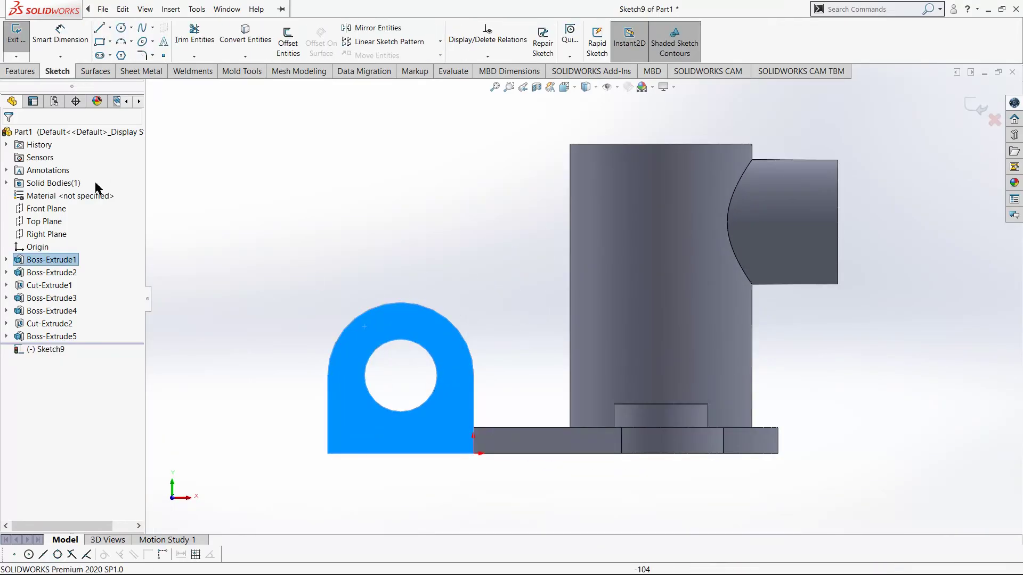
click(976, 109)
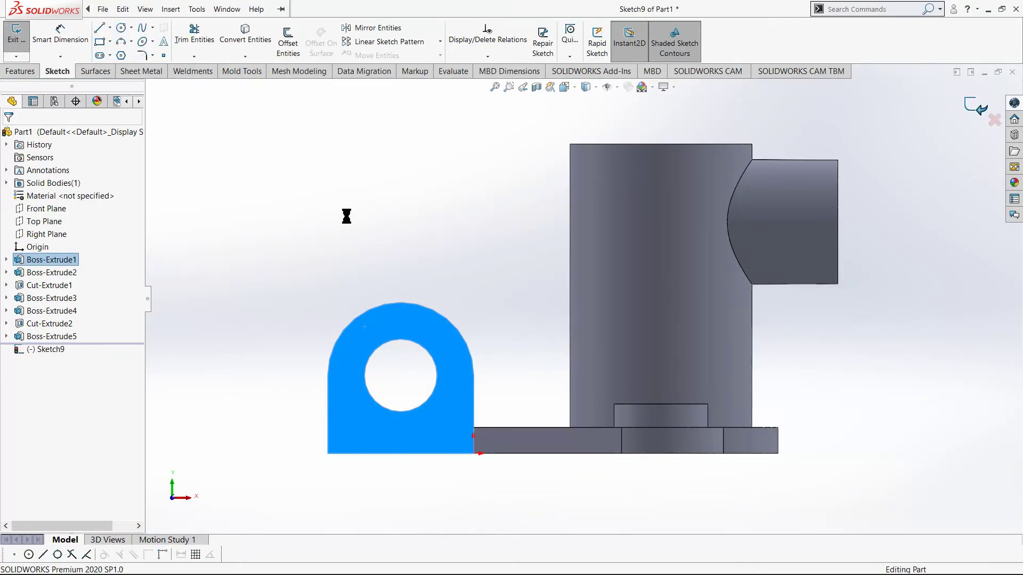
key(ctrl+7)
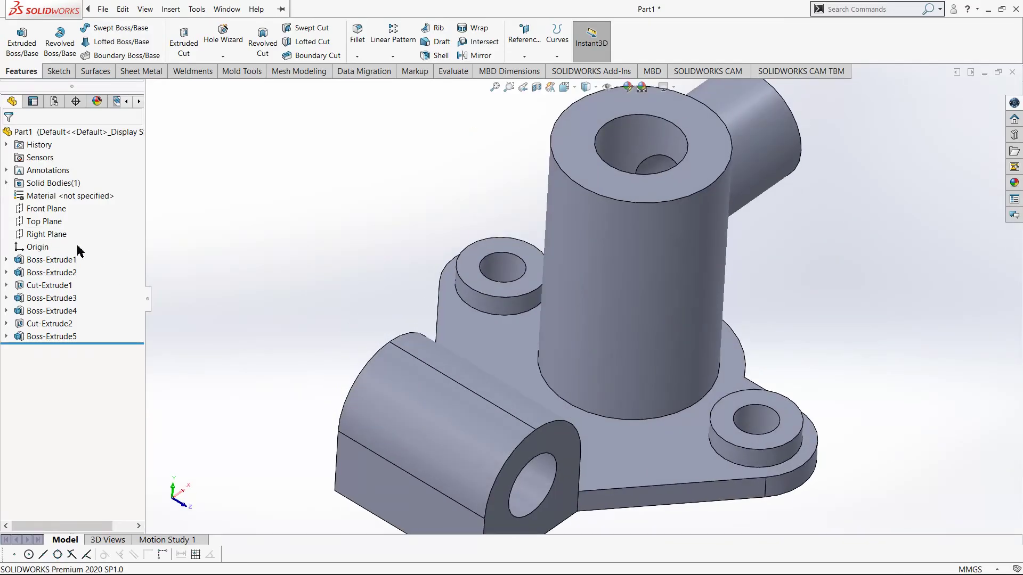
click(46, 208)
Sketch the angled rib line on the Front Plane ending at the cylinder's top corner.
click(53, 191)
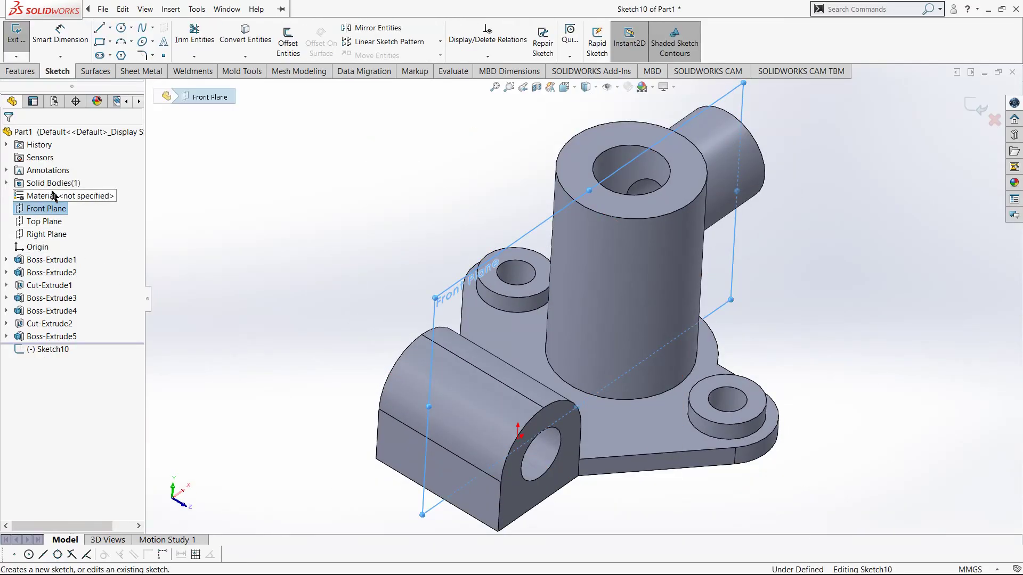
key(z)
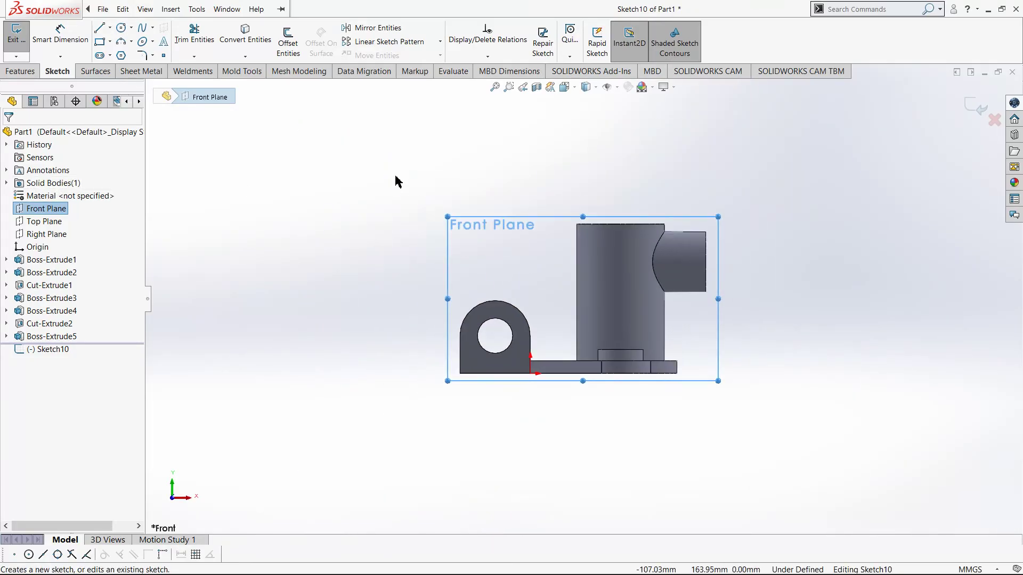
key(Escape)
key(z)
scroll(509, 255, down, 5)
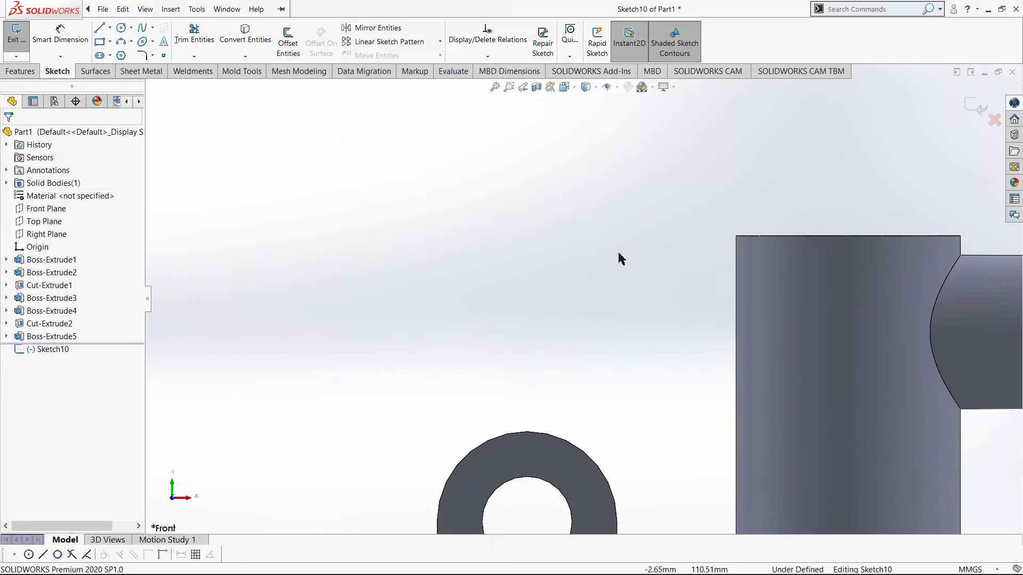
key(l)
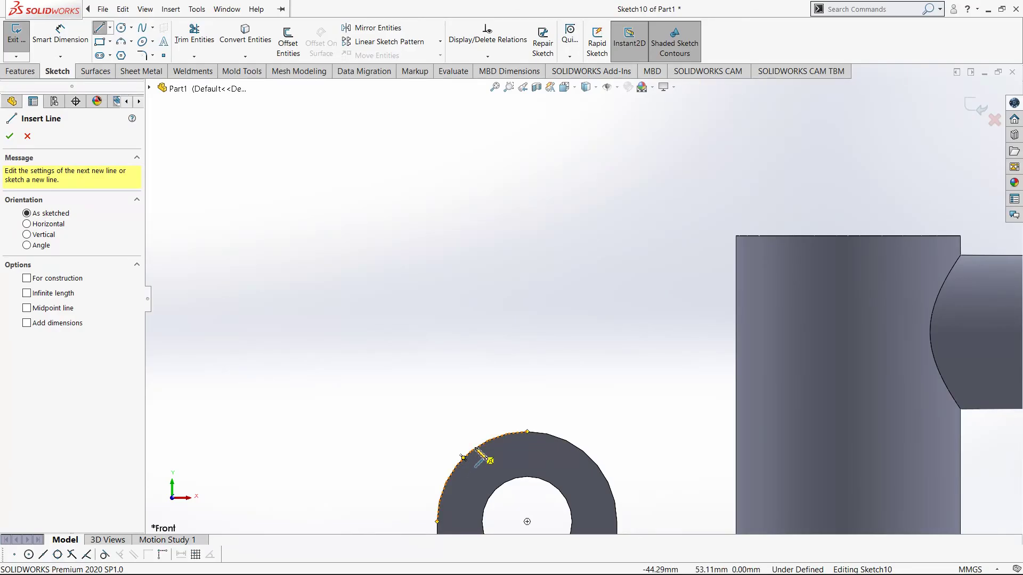
key(Escape)
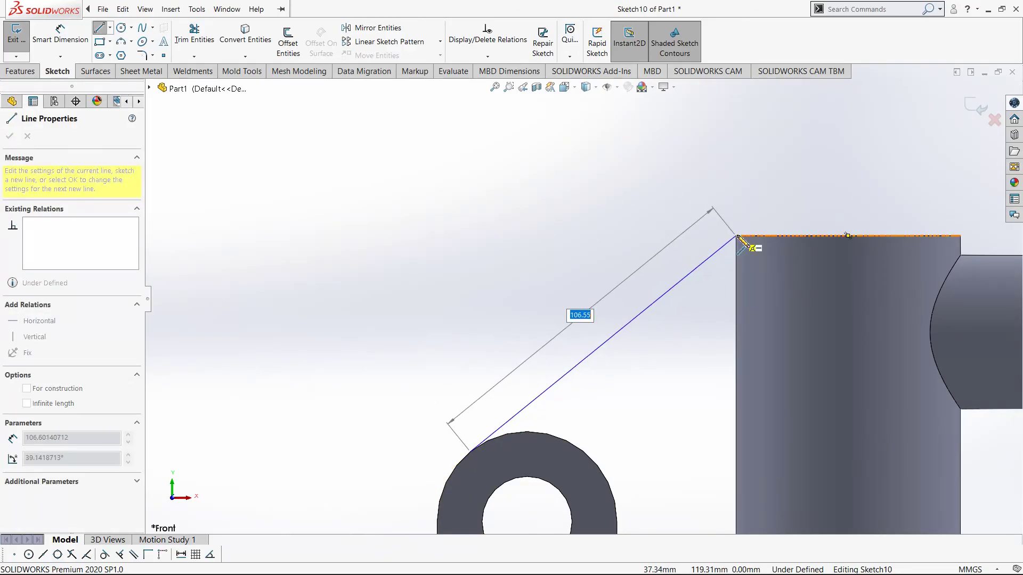
click(739, 237)
key(Escape)
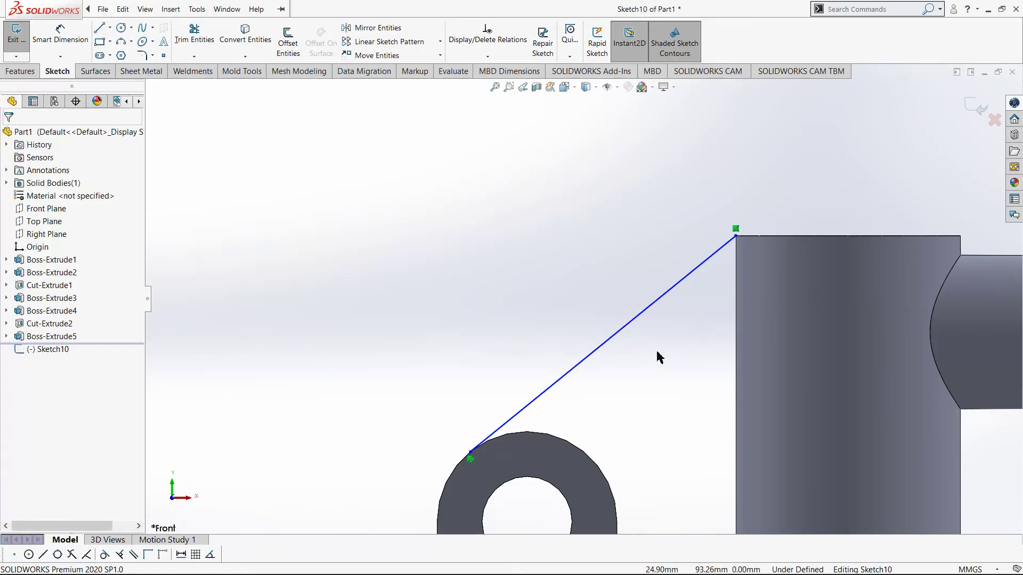
Make the rib line tangent to the support block's arc.
click(737, 243)
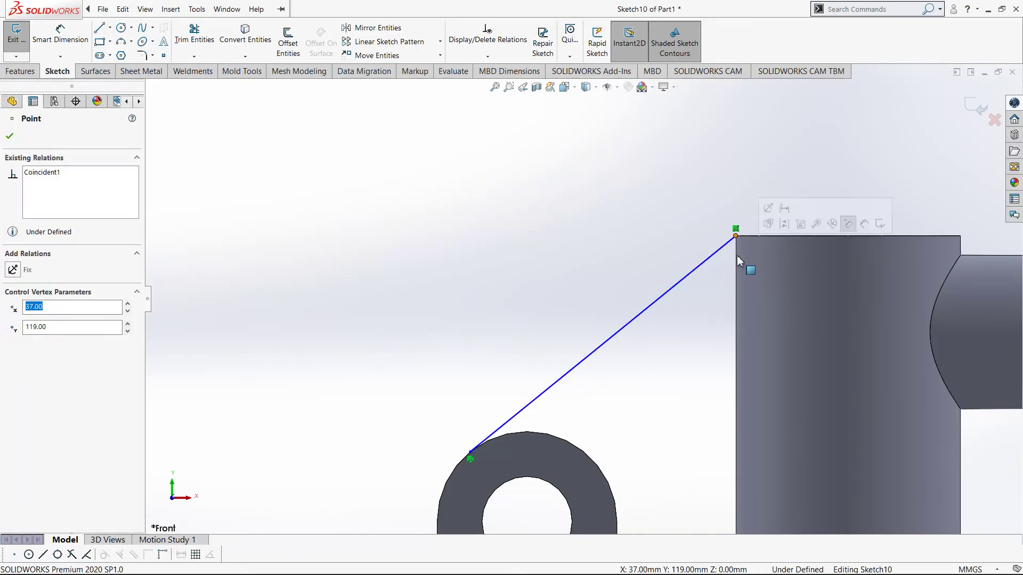
ctrl+click(740, 261)
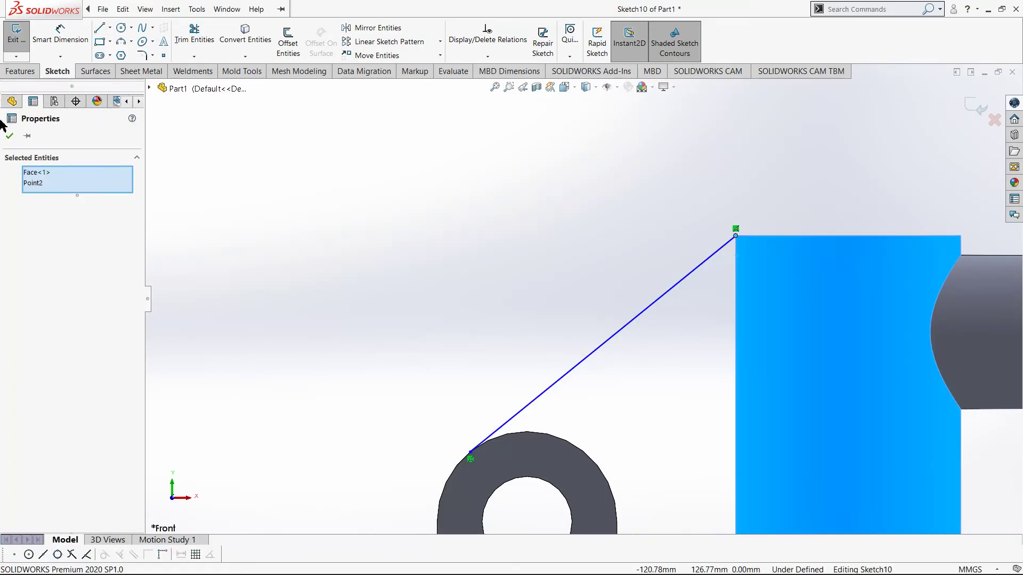
key(Escape)
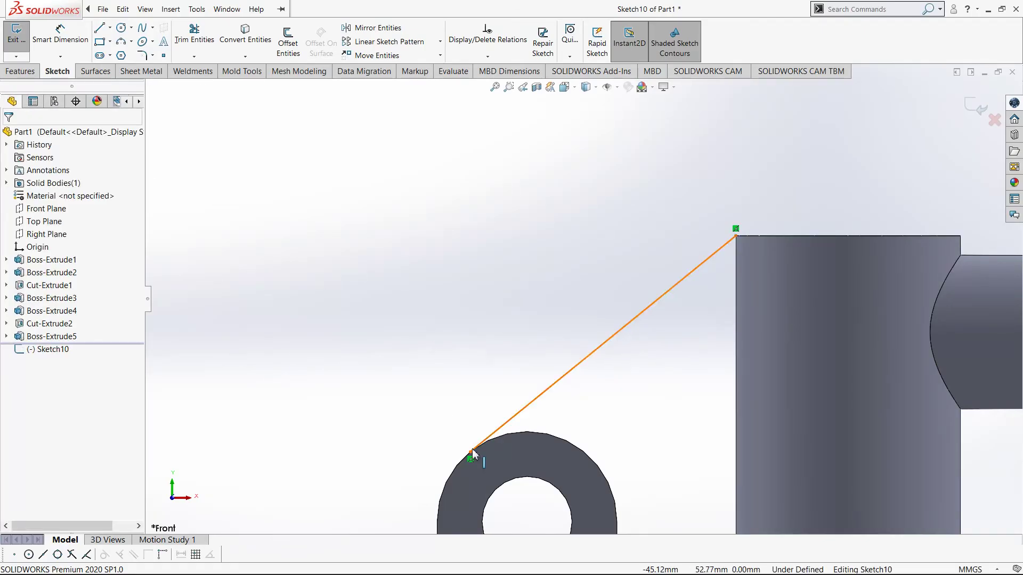
click(510, 440)
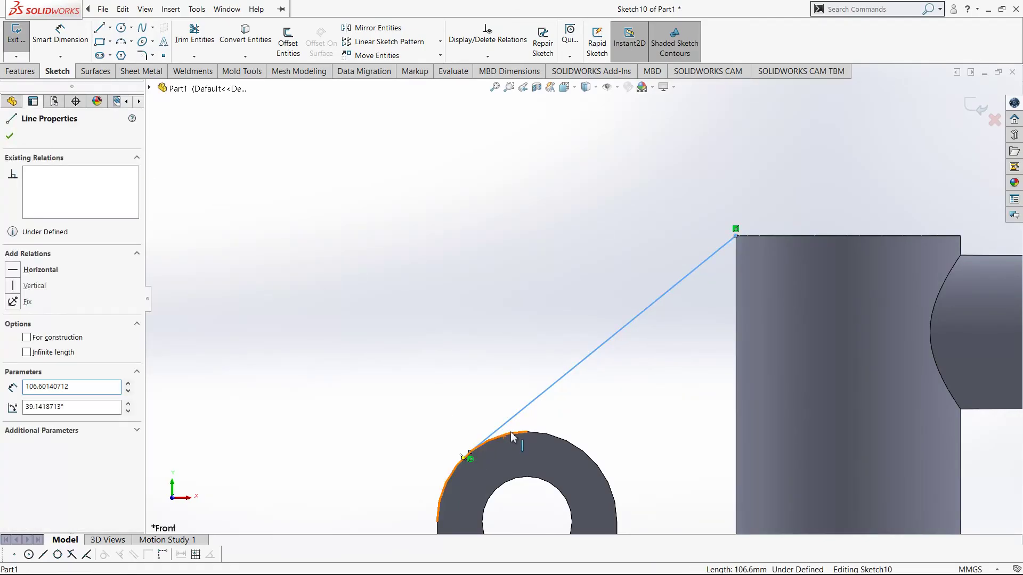
click(12, 325)
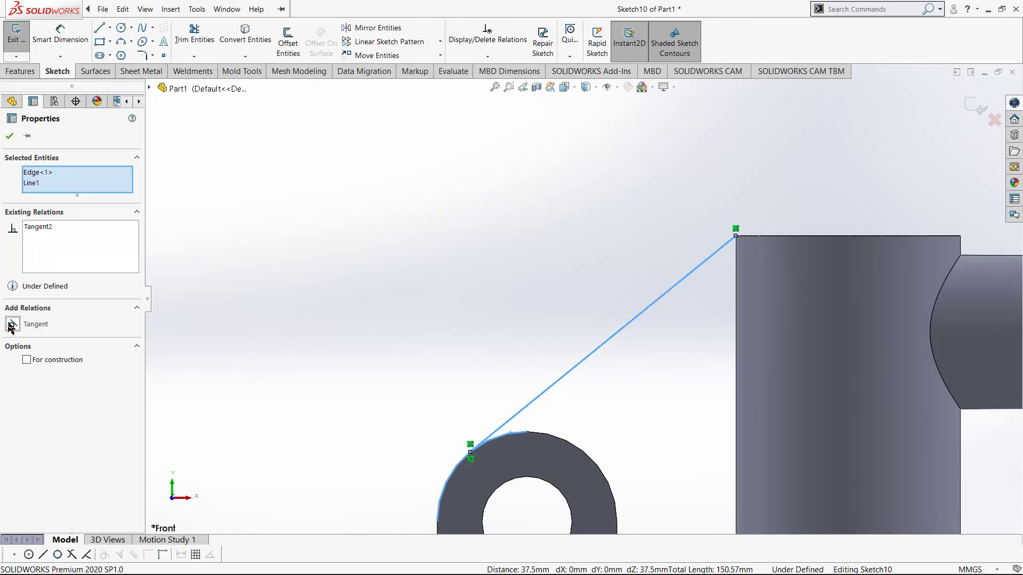
click(9, 136)
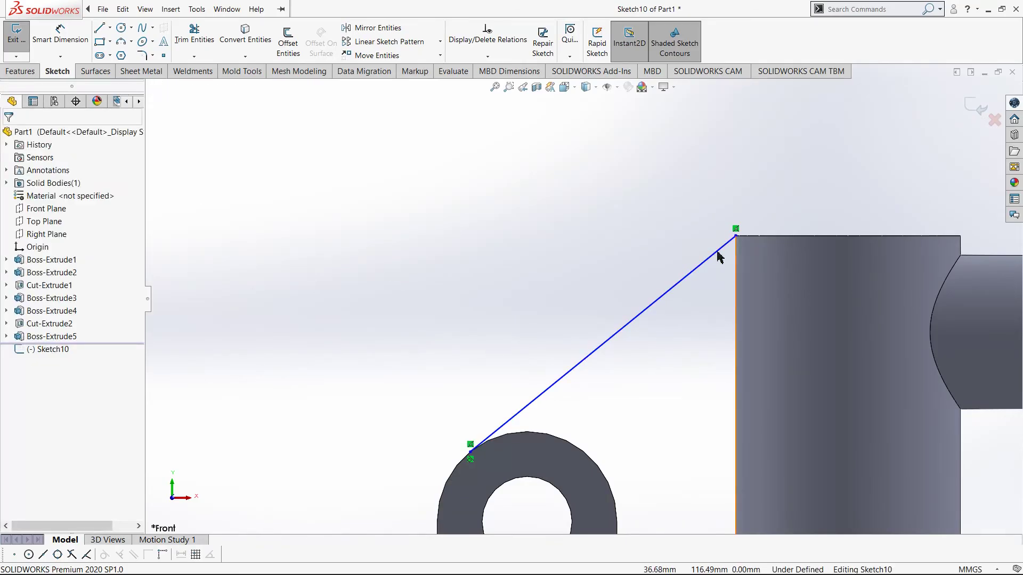
Make the rib's top endpoint coincident with the cylinder's top edge.
click(740, 245)
click(697, 230)
ctrl+click(735, 236)
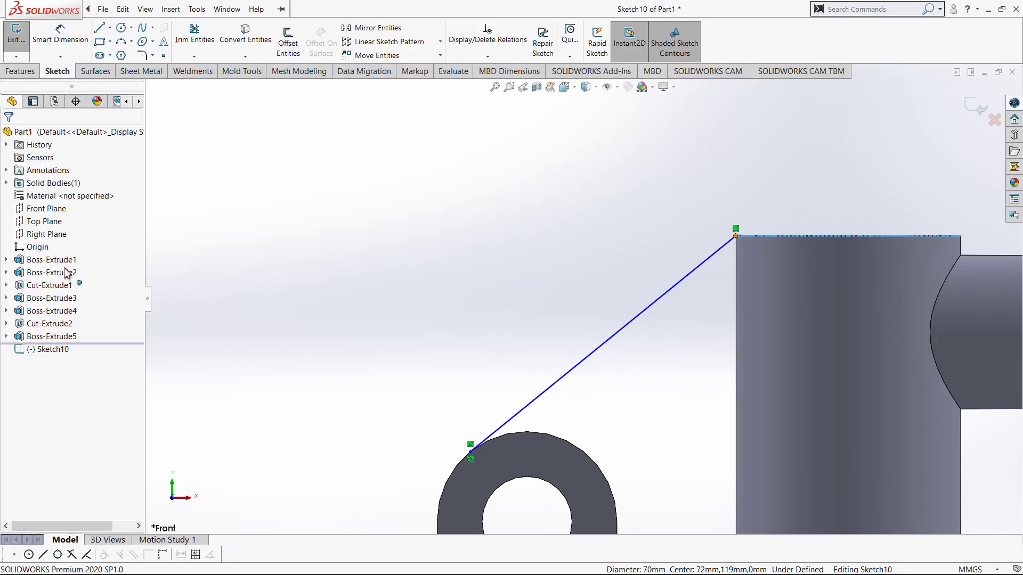
click(17, 340)
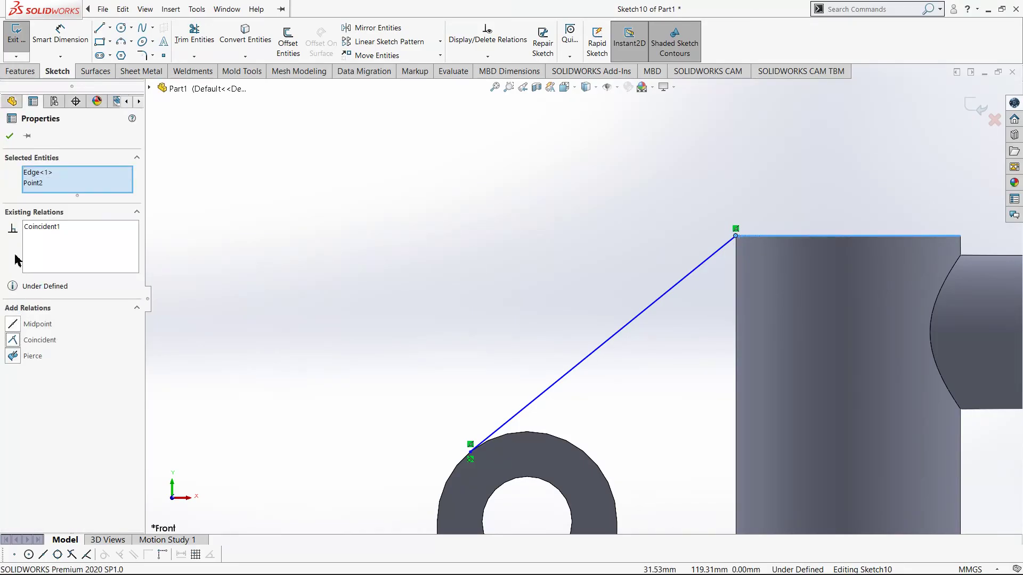
click(213, 224)
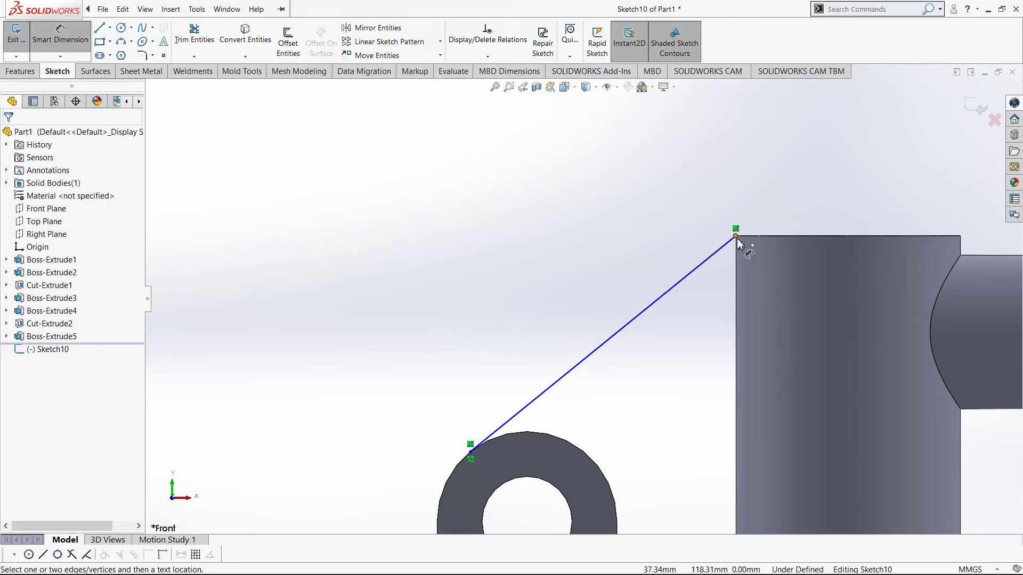
key(Escape)
Reposition the top endpoint and make it coincident with the cylinder's left side edge.
click(682, 285)
click(686, 287)
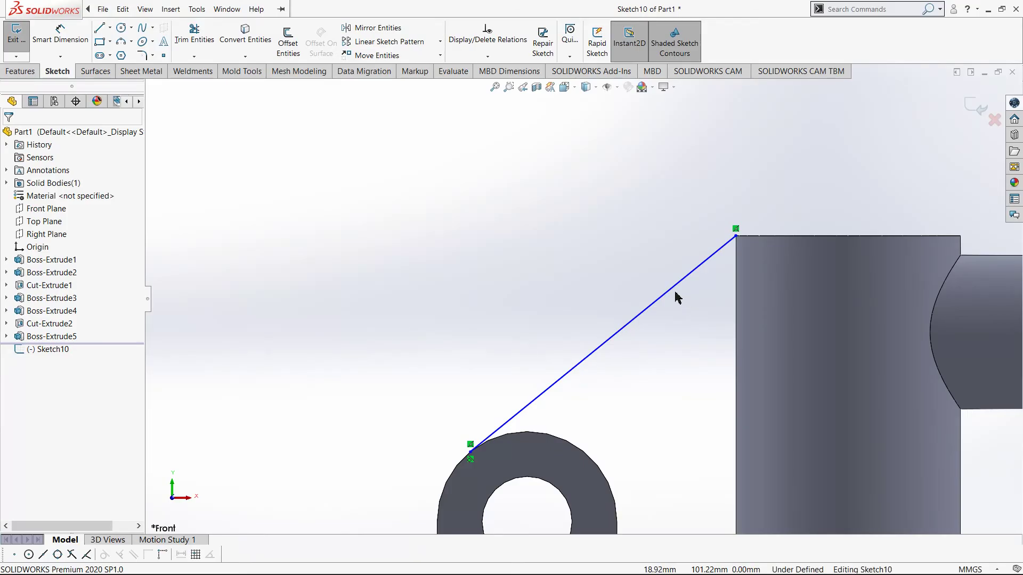
click(664, 277)
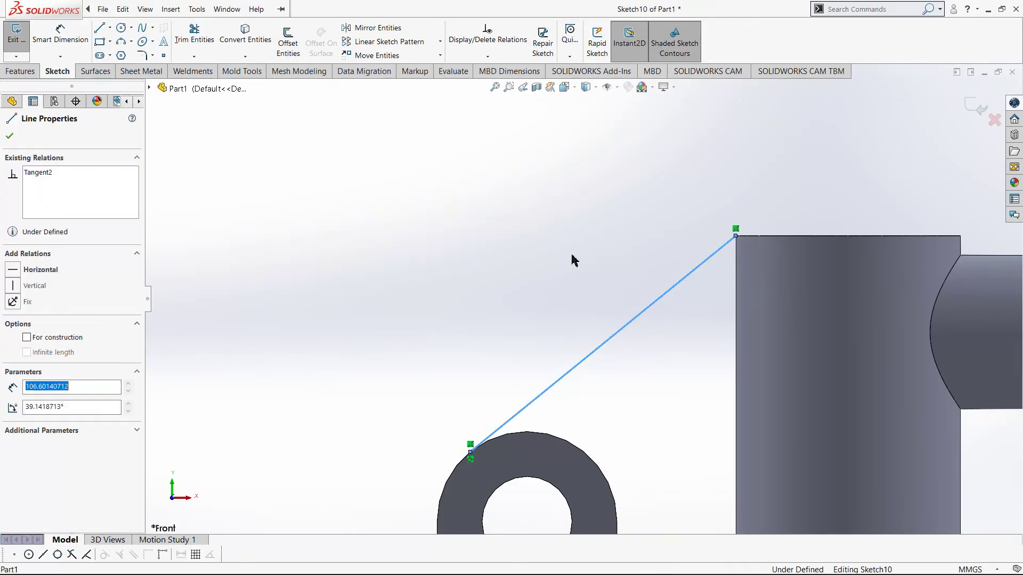
click(770, 232)
drag(753, 224, 734, 211)
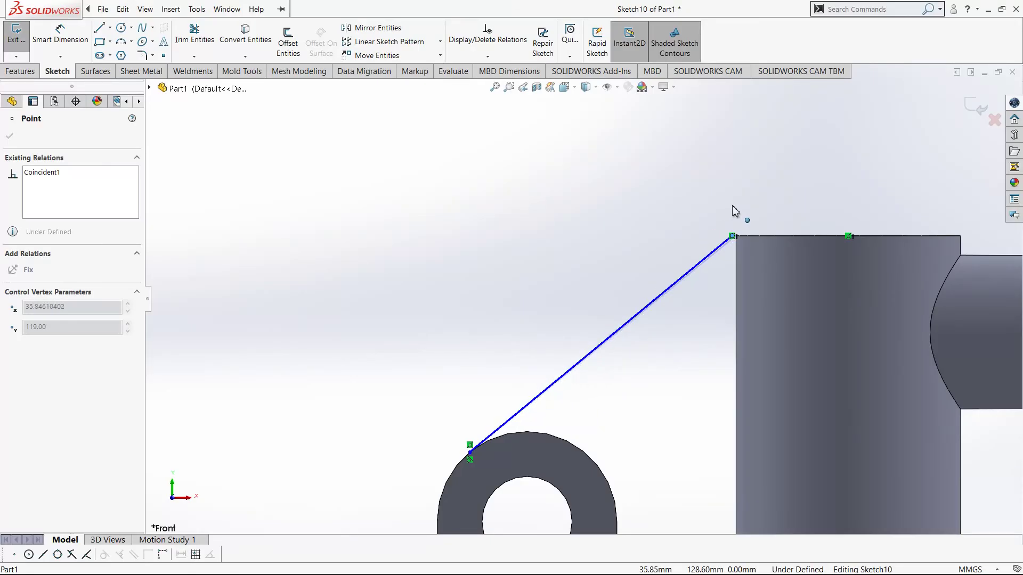
click(576, 263)
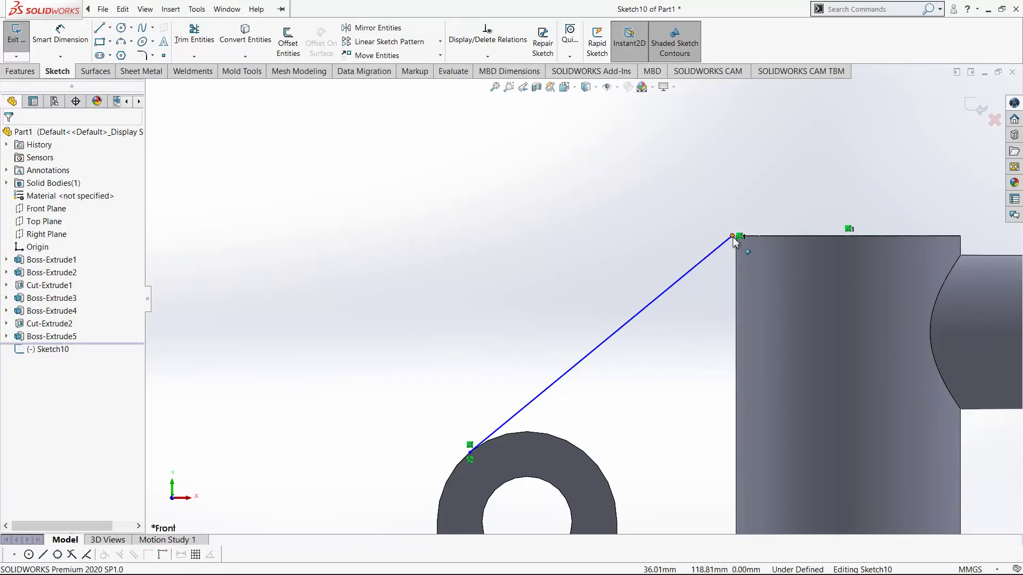
click(733, 237)
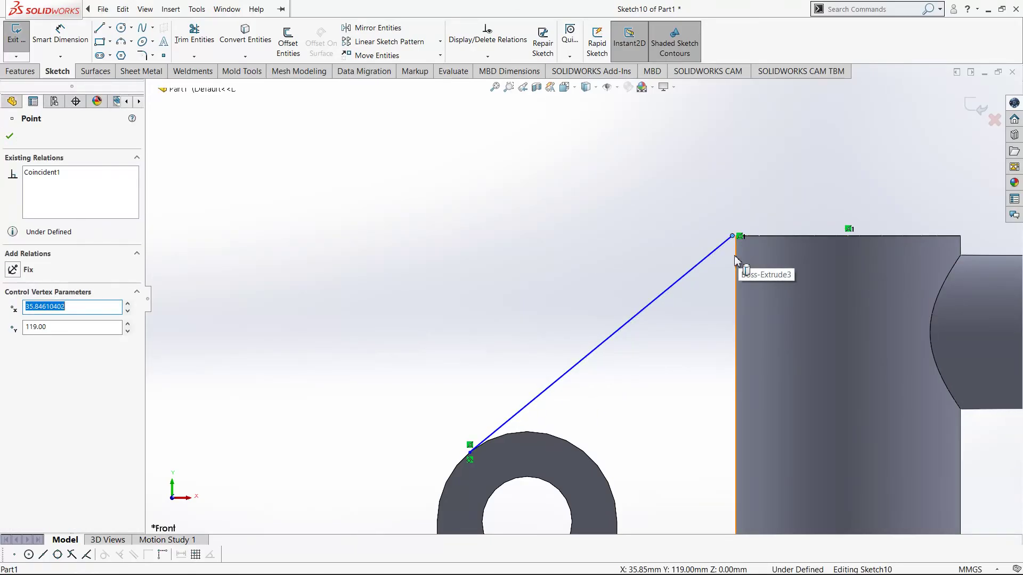
ctrl+click(735, 261)
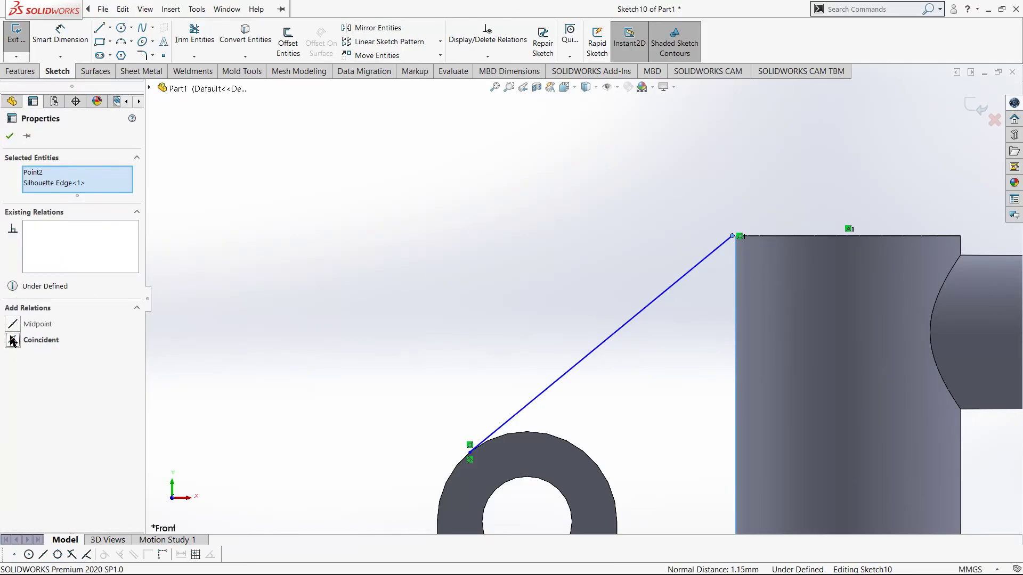
click(13, 341)
click(10, 136)
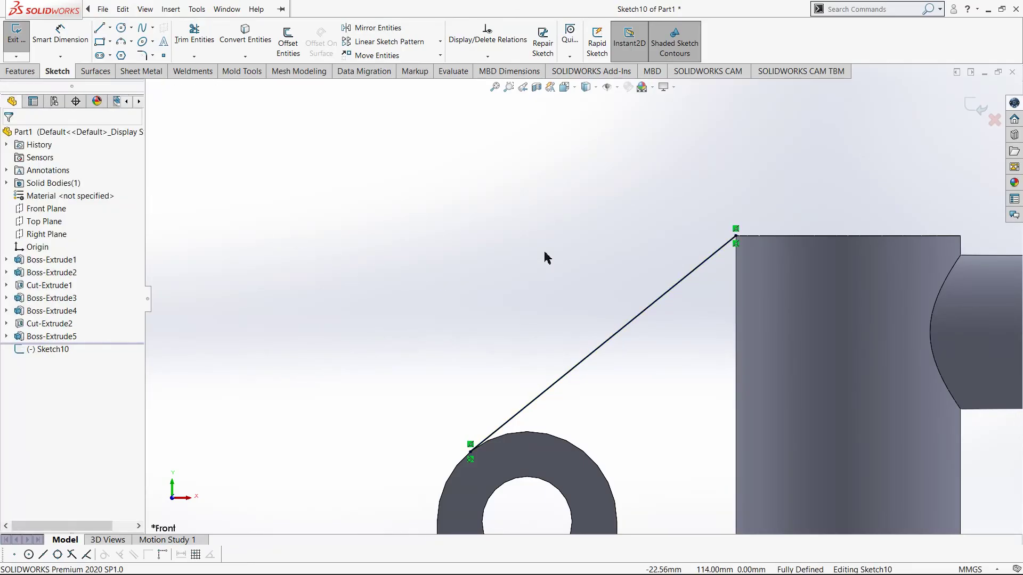
scroll(544, 256, up, 4)
Convert the block's top and left arcs, right edge, base top edge and cylinder side into sketch lines.
key(alt+Tab)
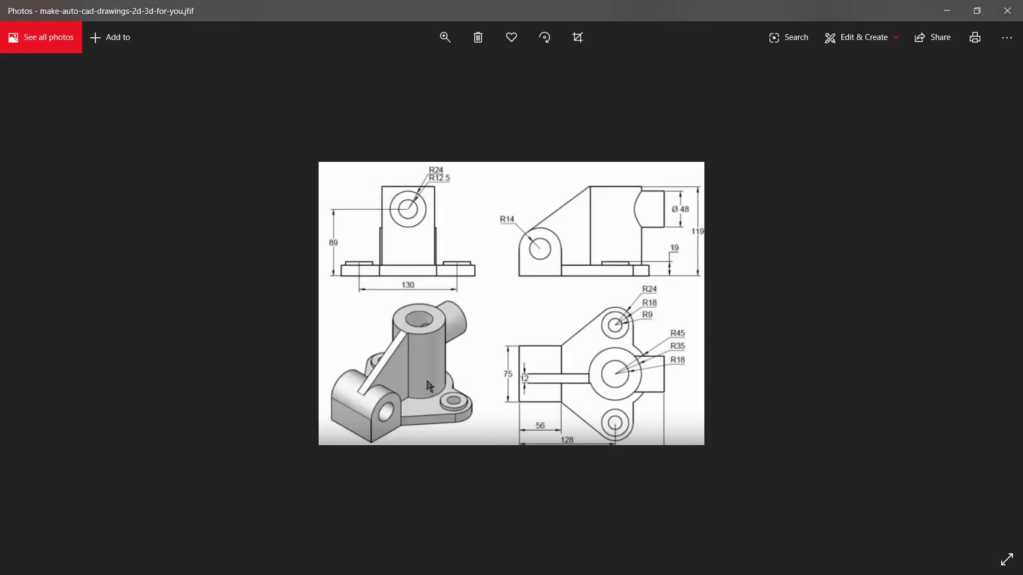
key(alt+Tab)
scroll(632, 354, down, 5)
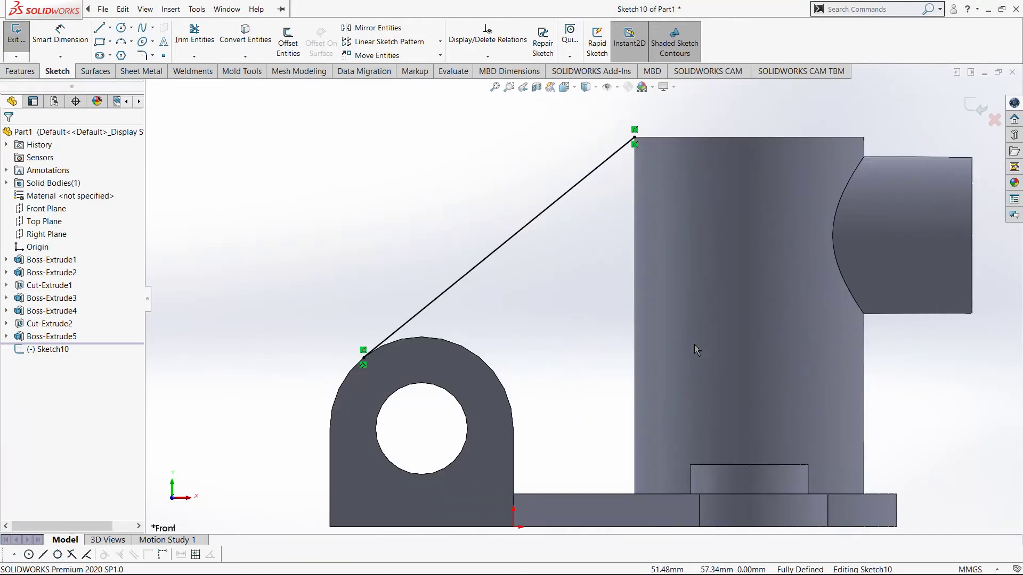
click(245, 33)
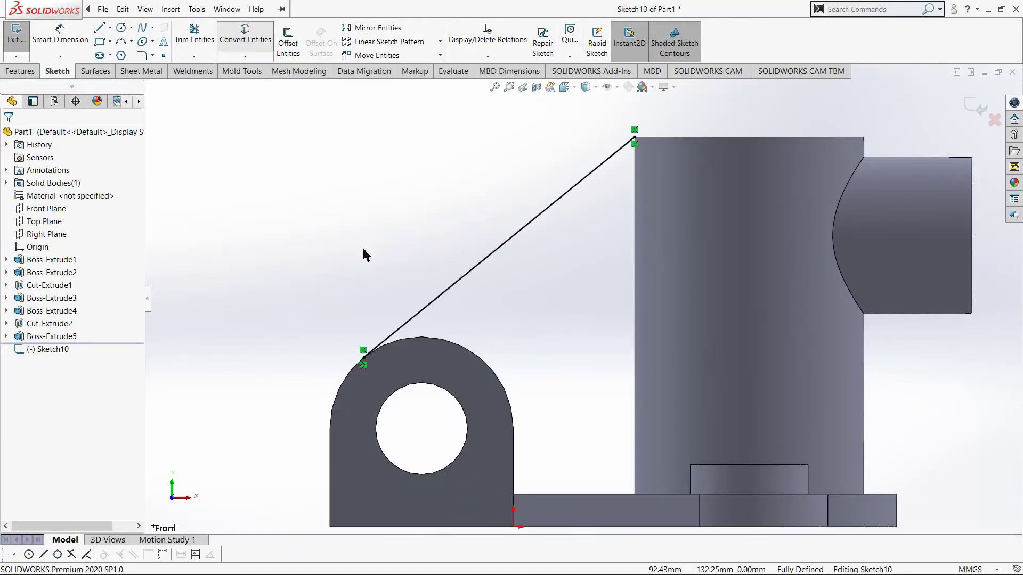
click(431, 343)
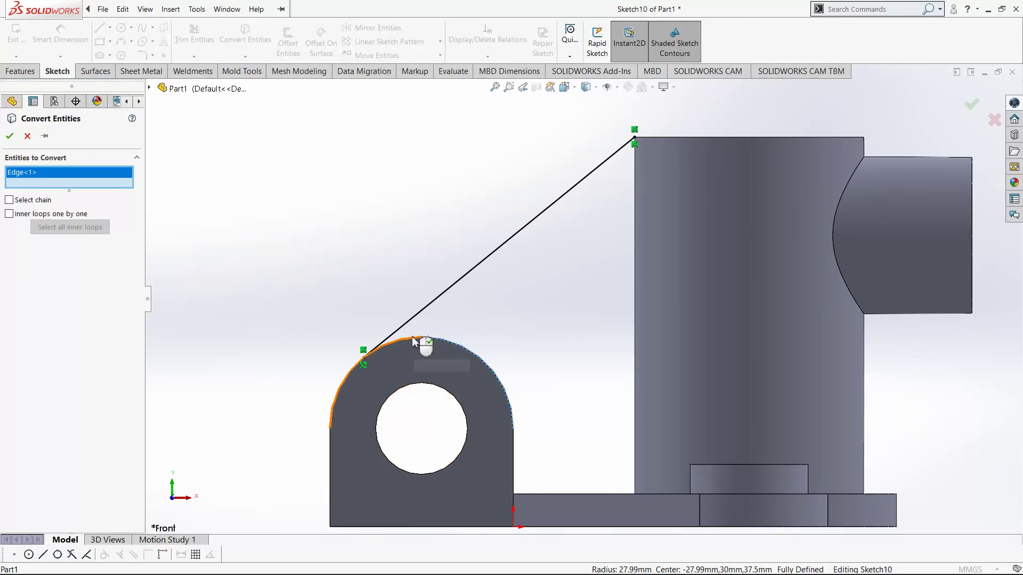
click(416, 341)
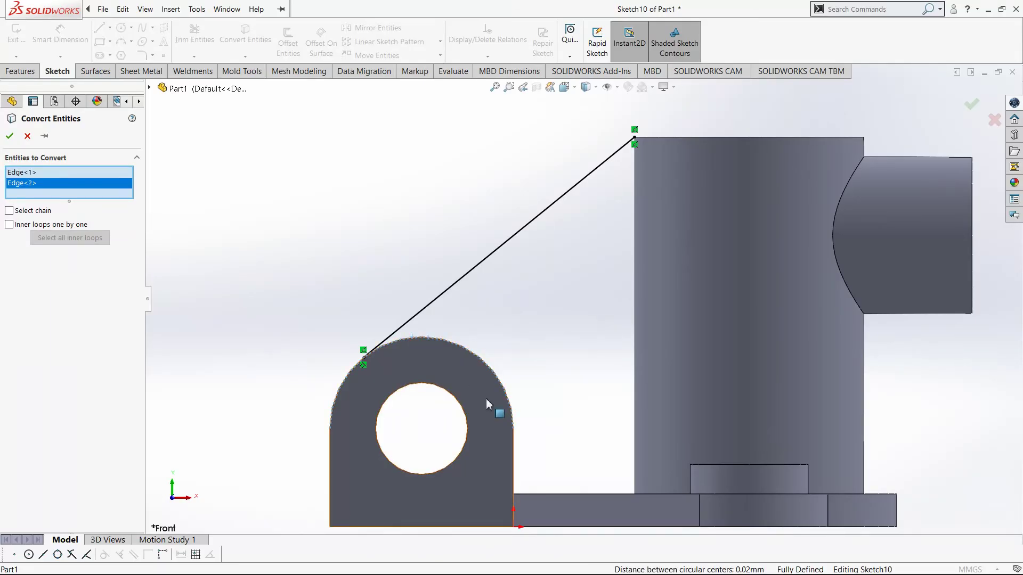
click(515, 458)
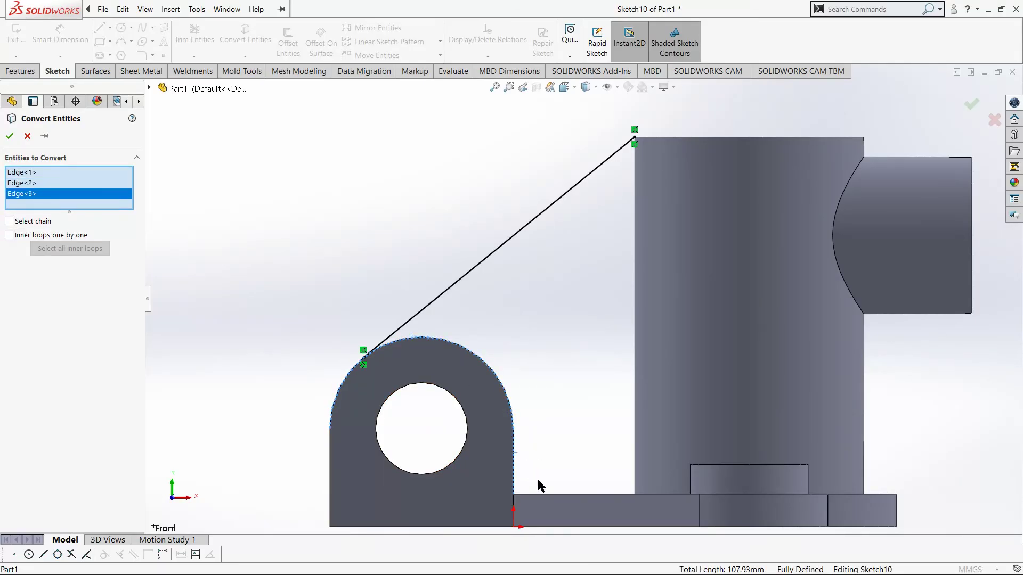
click(565, 493)
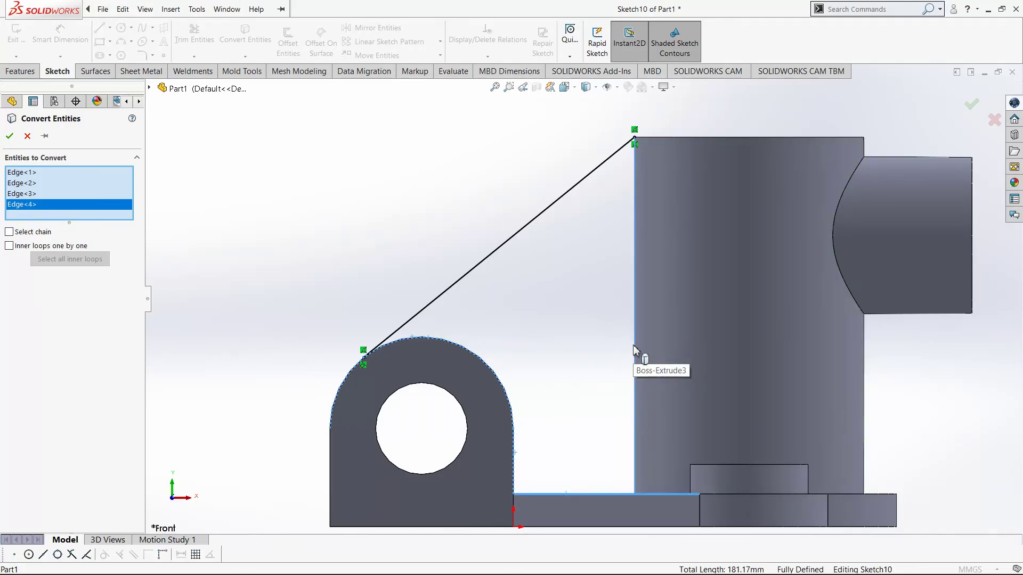
click(634, 350)
click(12, 137)
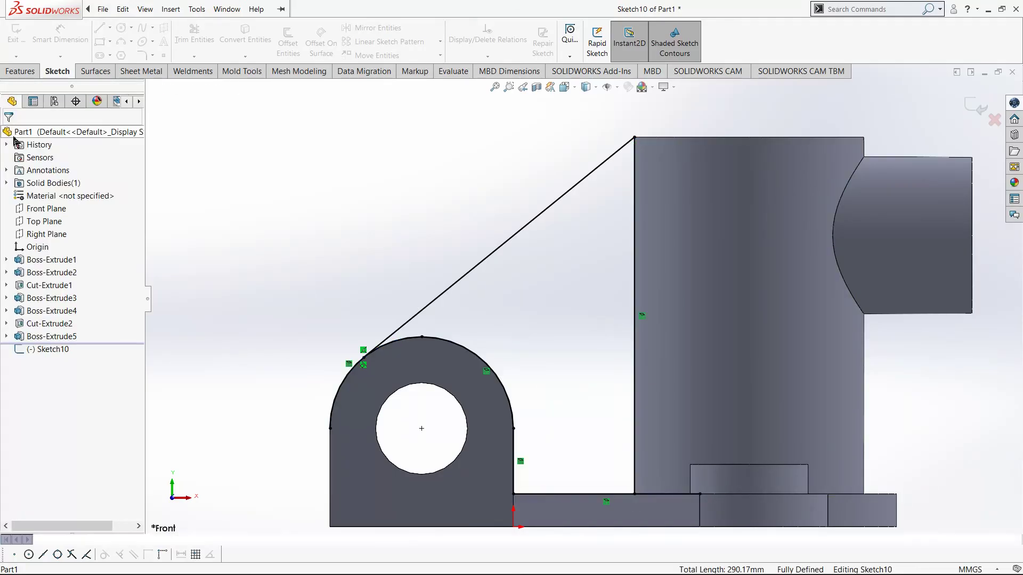
Trim away the arc left of the tangent point using Trim to closest.
click(201, 44)
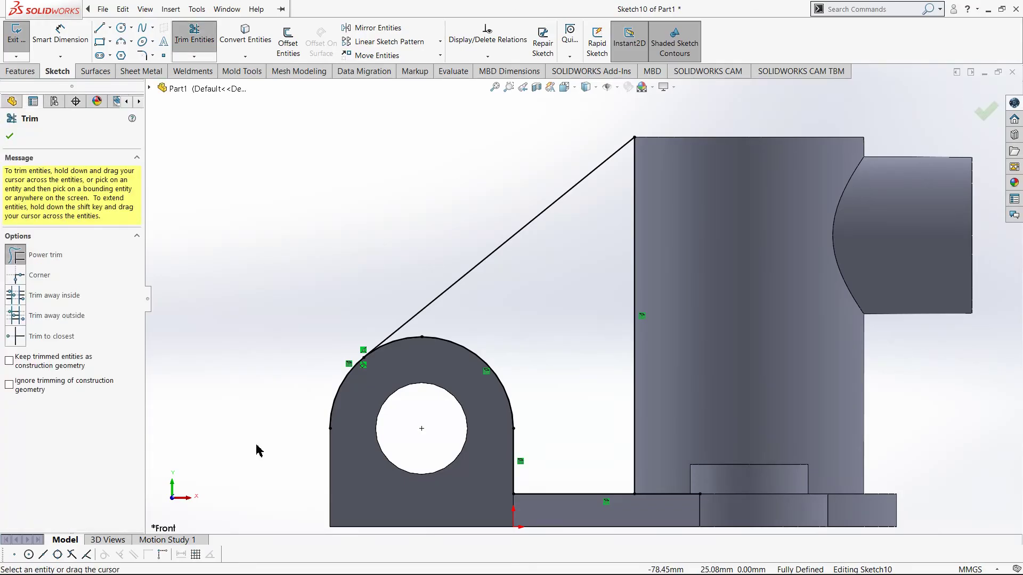
click(15, 336)
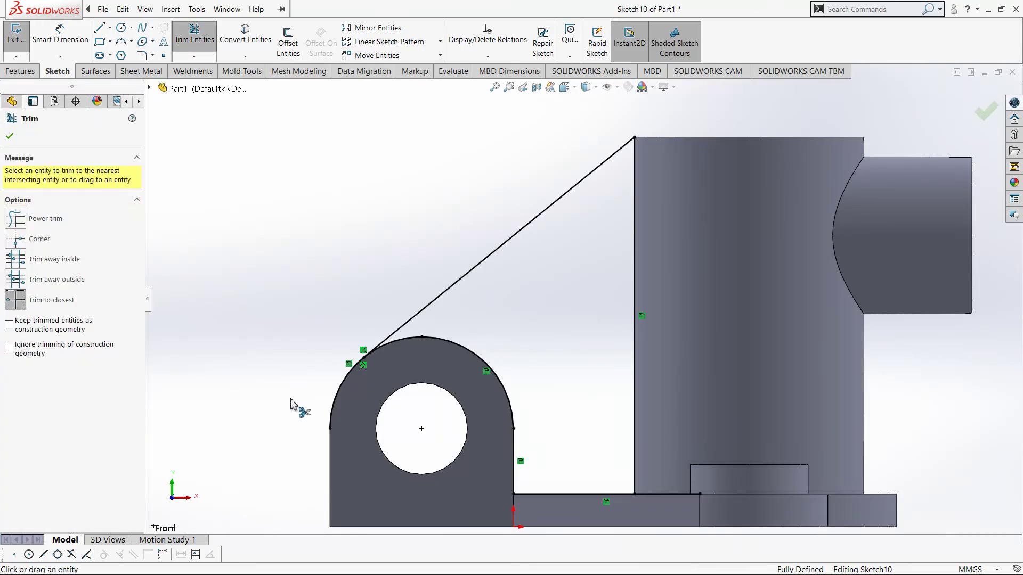
click(337, 397)
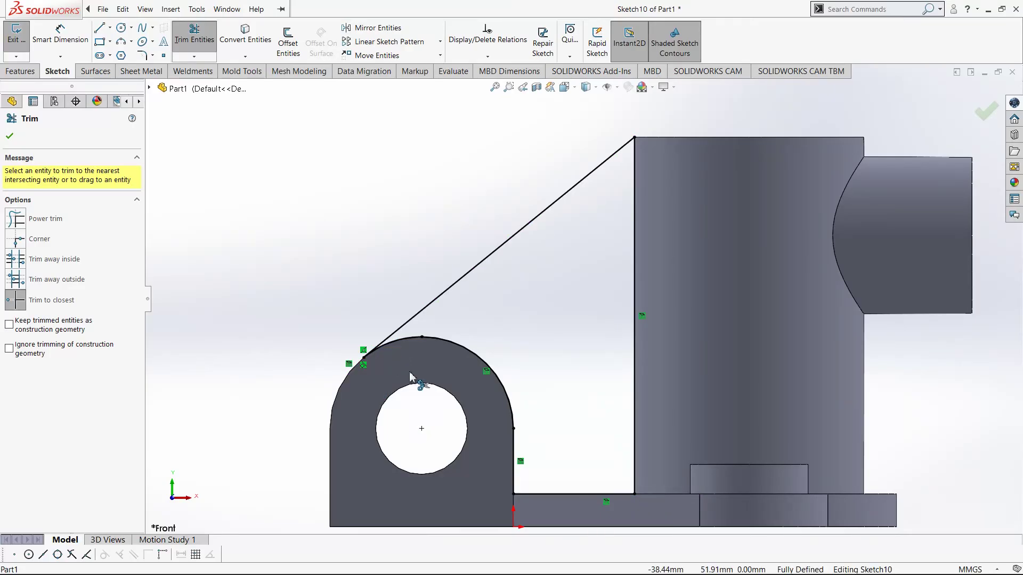
key(ctrl+7)
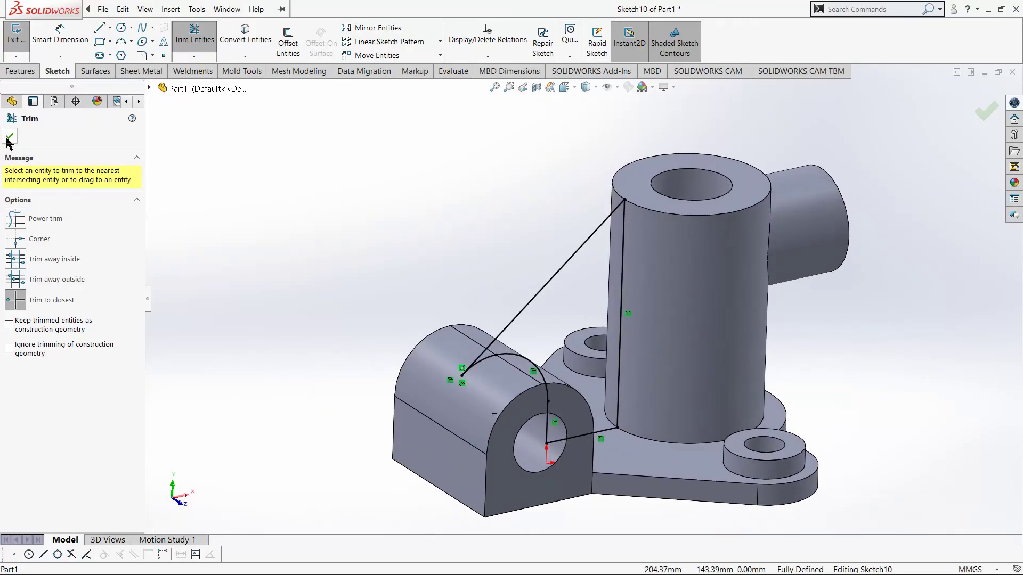
click(9, 138)
click(19, 71)
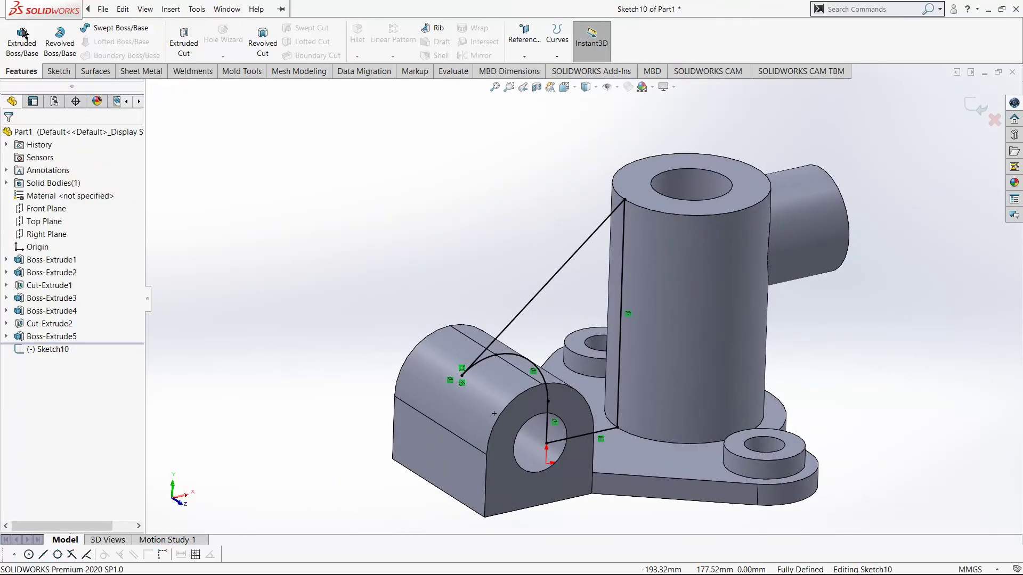
Attempt a Boss-Extrude of the rib sketch and cancel it when it fails.
click(23, 38)
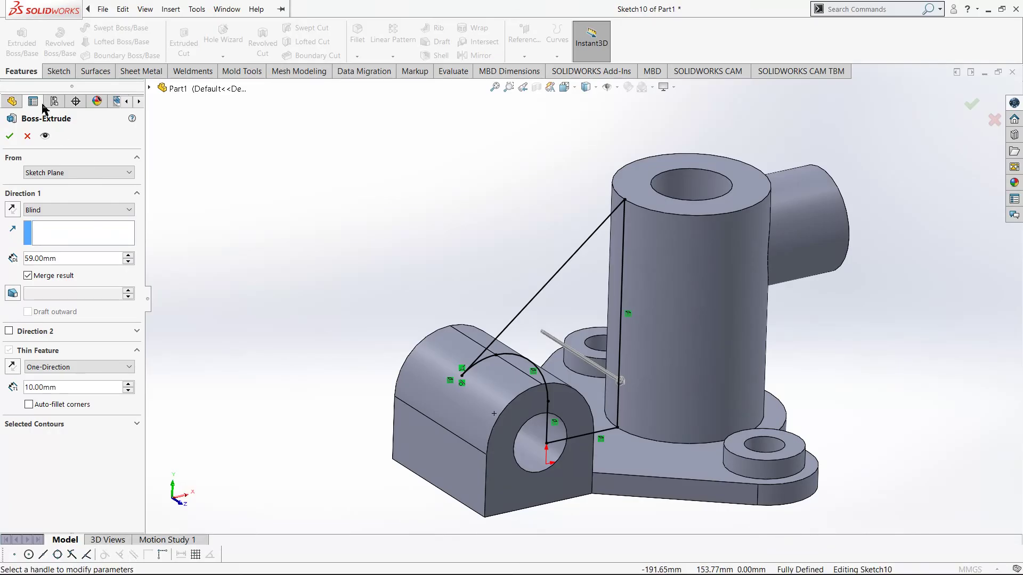
click(79, 236)
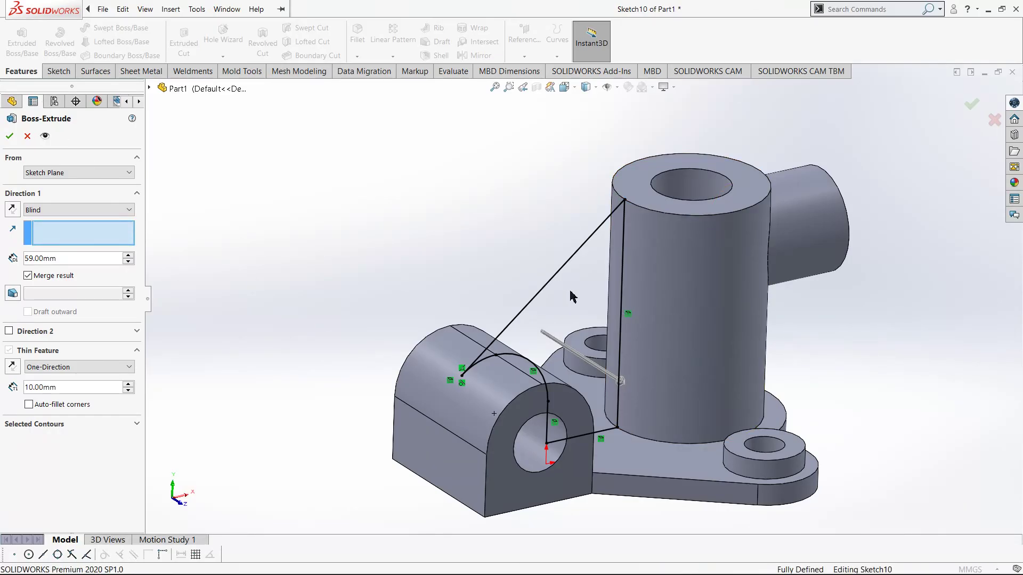
middle_drag(608, 458, 330, 298)
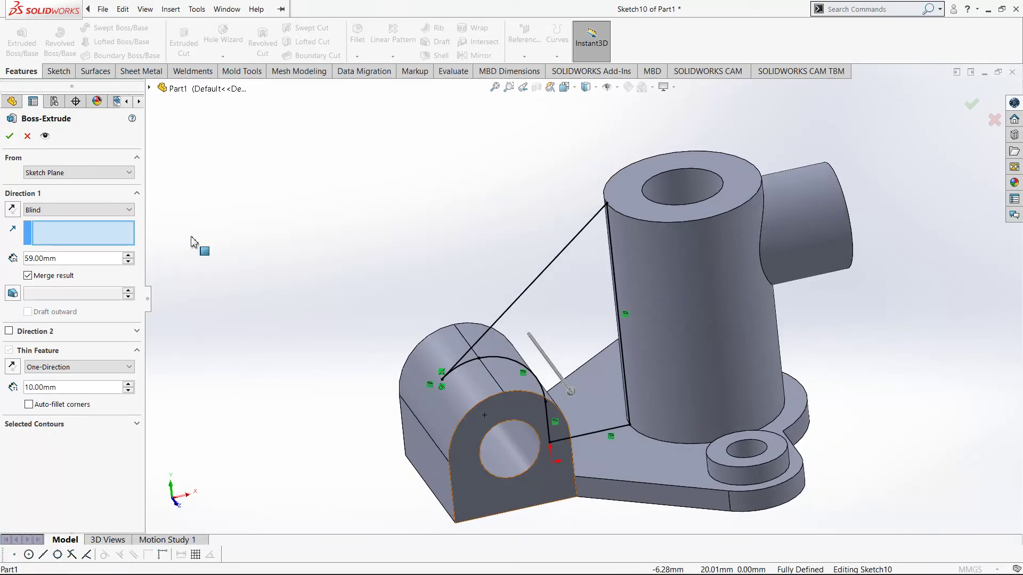
click(10, 136)
click(28, 135)
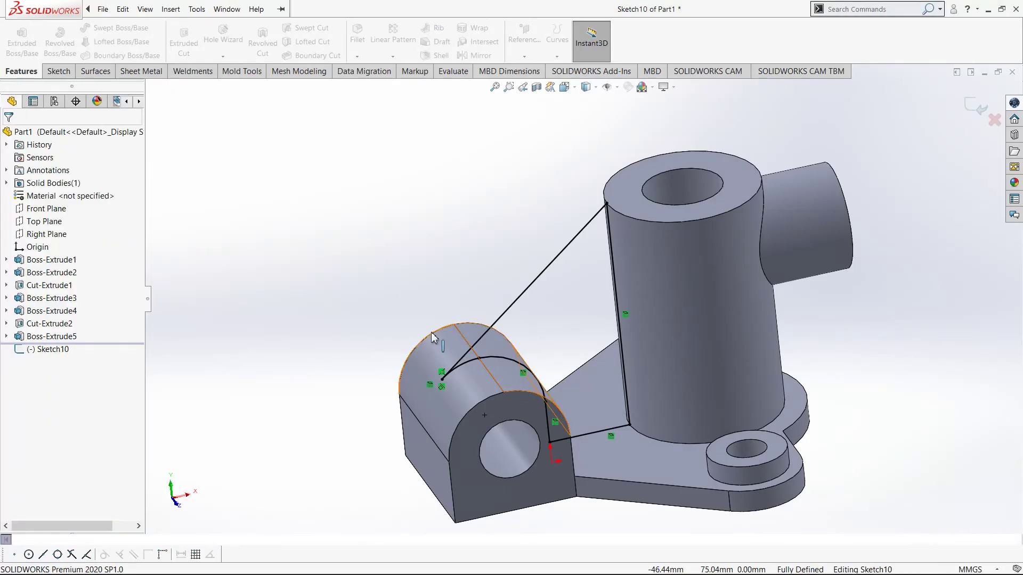
Draw a short line from the open endpoint to the crossing corner, then exit the sketch.
scroll(432, 337, down, 10)
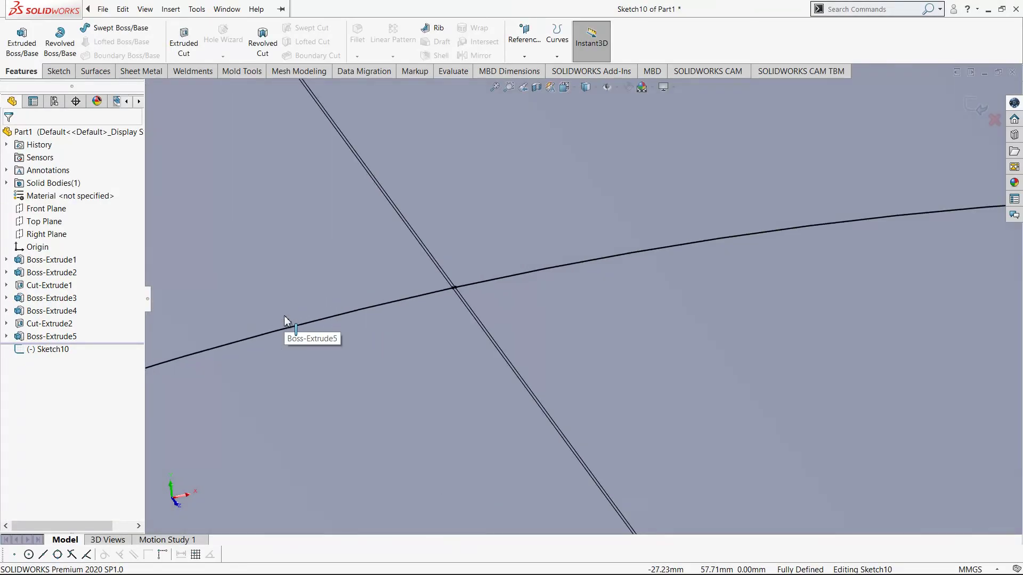
scroll(497, 219, down, 5)
click(123, 9)
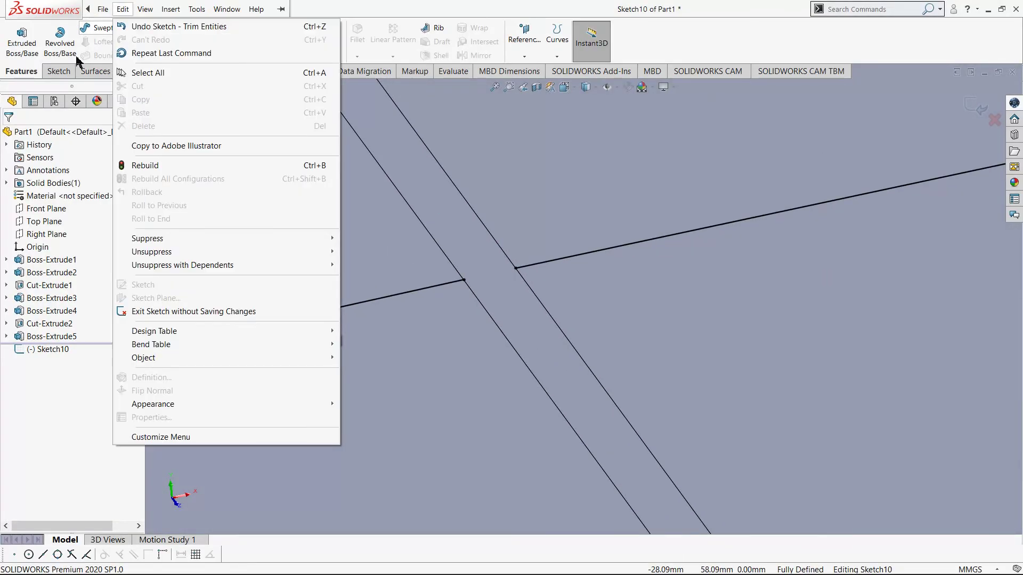
click(65, 75)
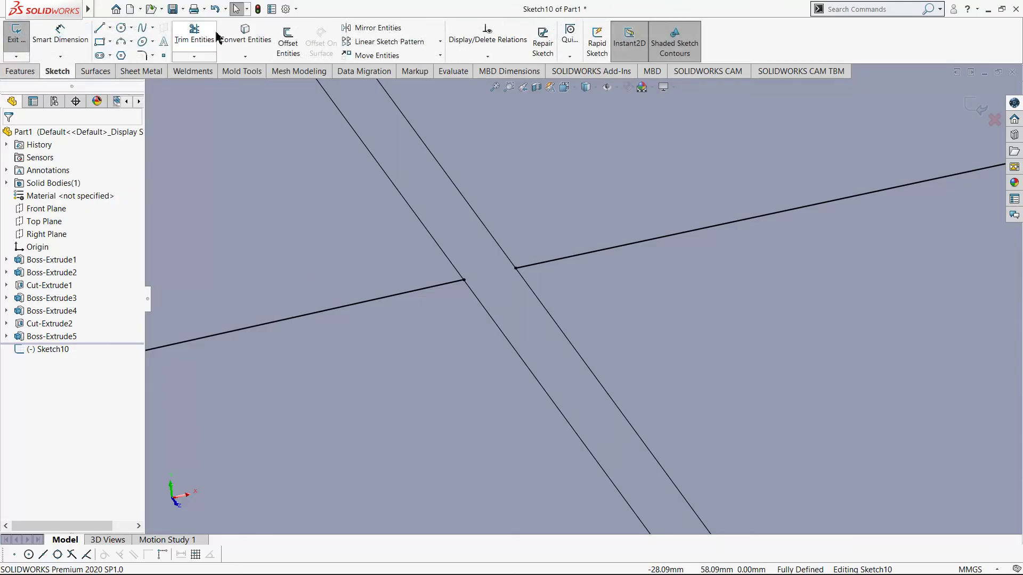
click(99, 29)
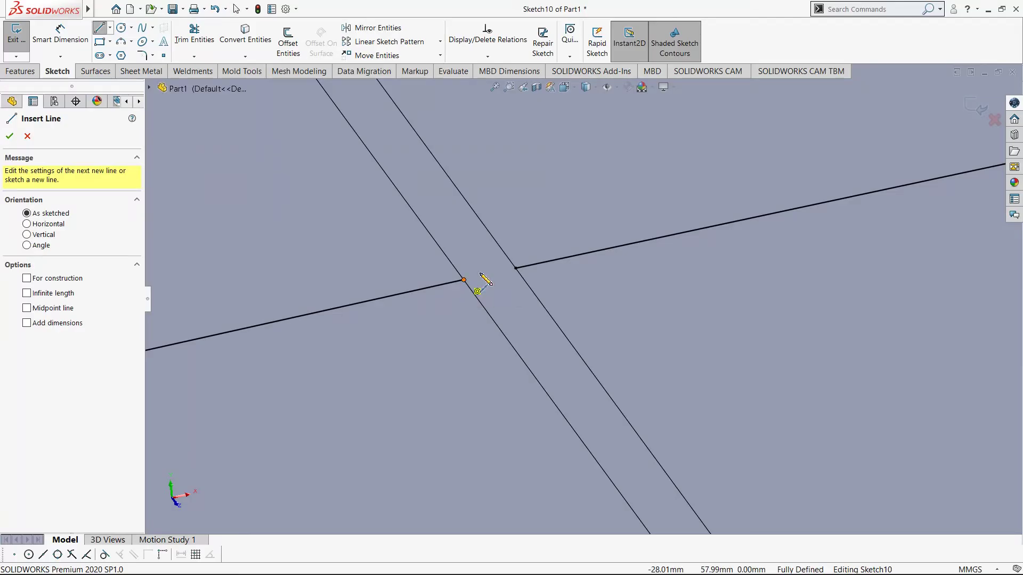
click(463, 279)
click(515, 269)
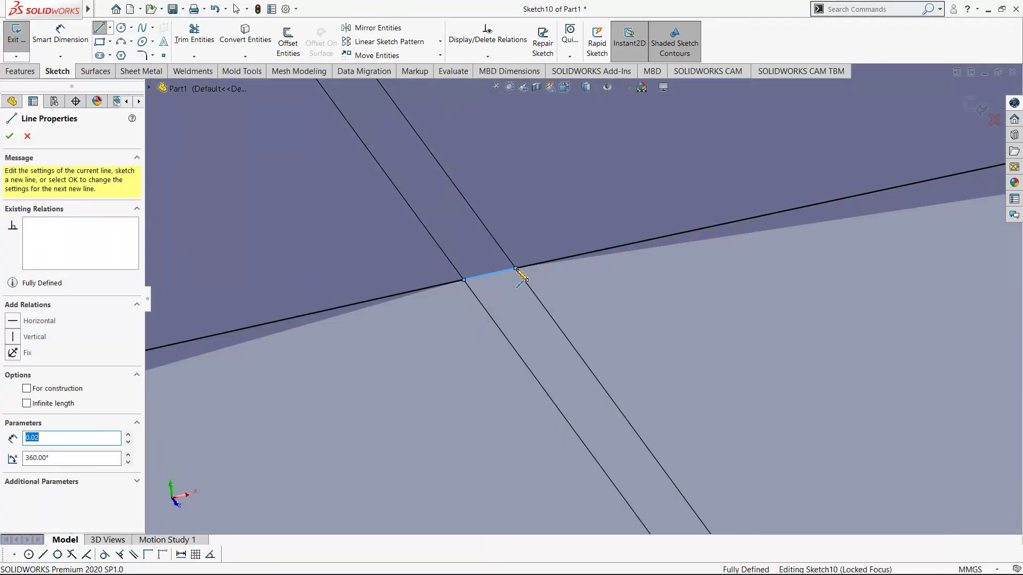
scroll(532, 283, up, 3)
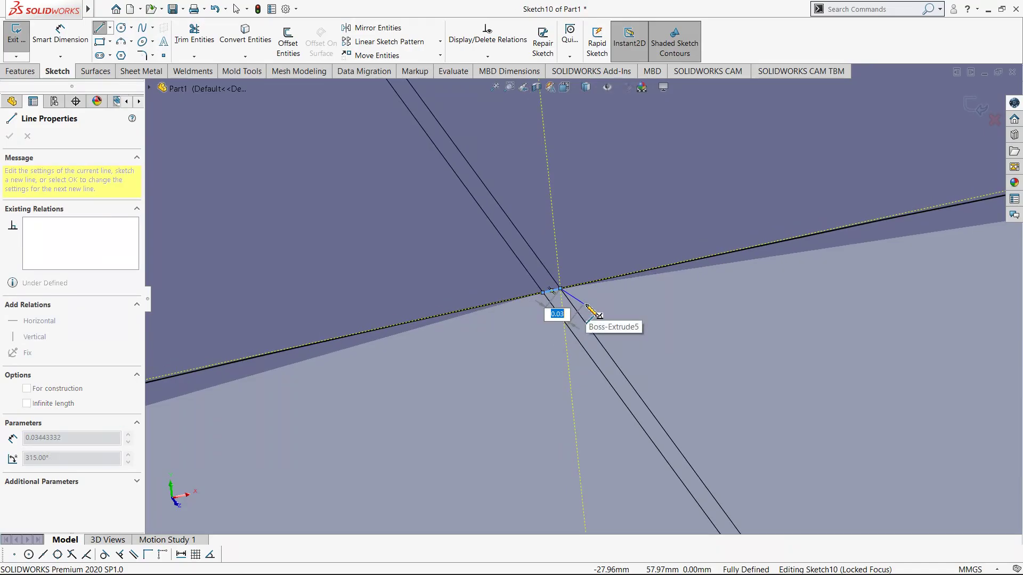
click(976, 105)
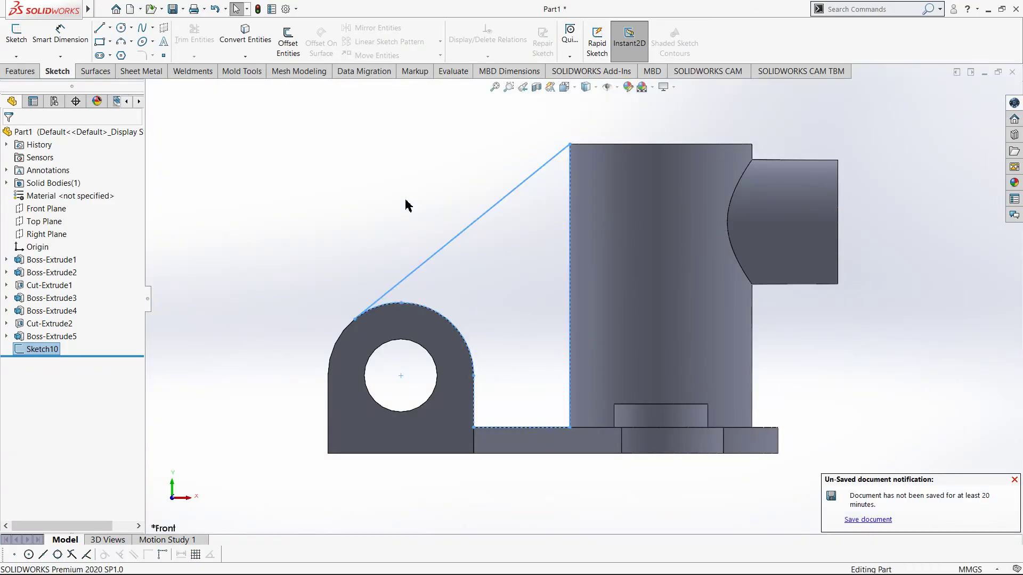
Dismiss the unsaved-document notice, orbit to an isometric view, and open Sketch10 for editing.
click(407, 205)
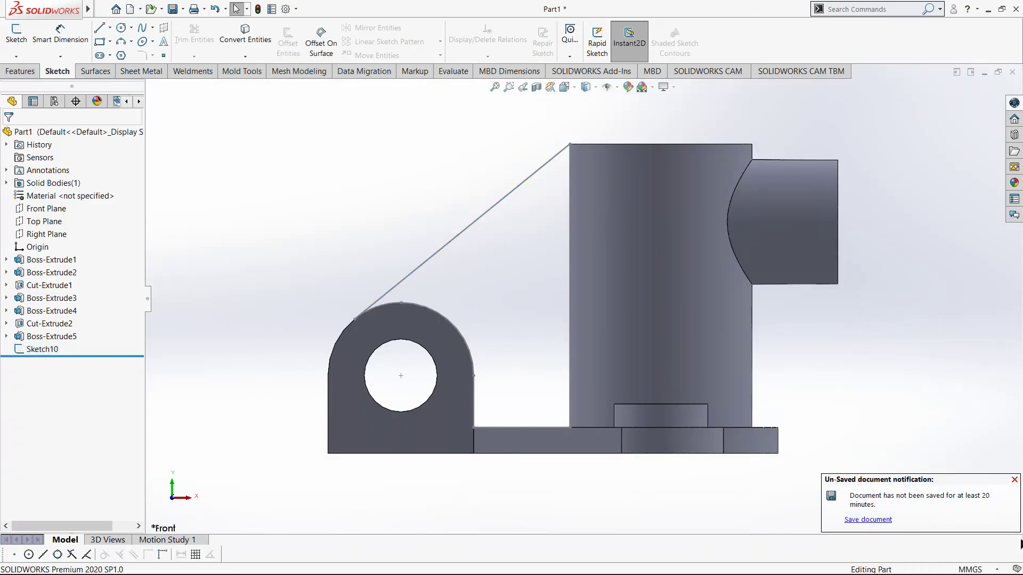
click(1015, 480)
scroll(748, 452, up, 2)
middle_drag(748, 452, 534, 354)
scroll(579, 294, down, 2)
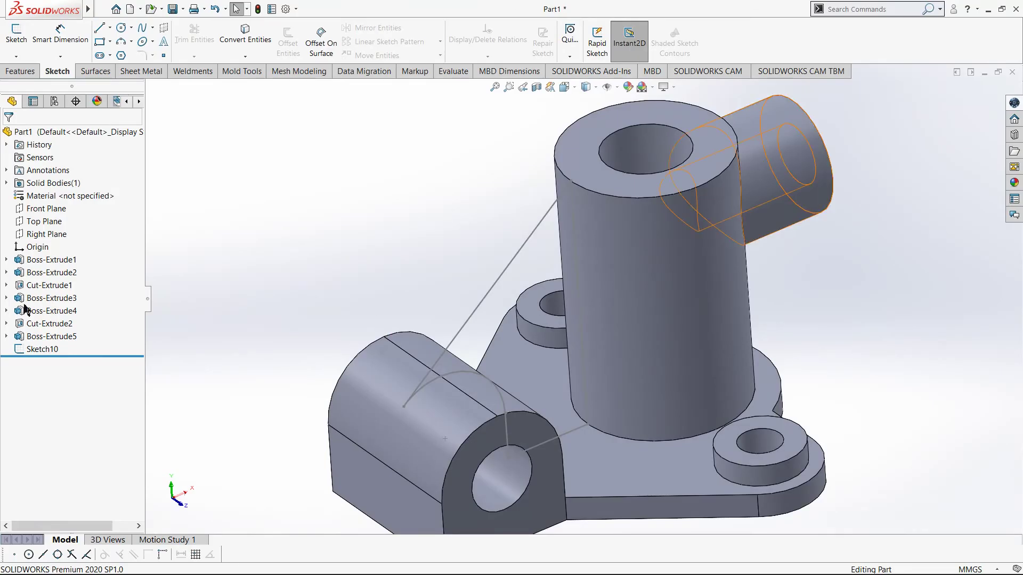
click(40, 349)
click(50, 317)
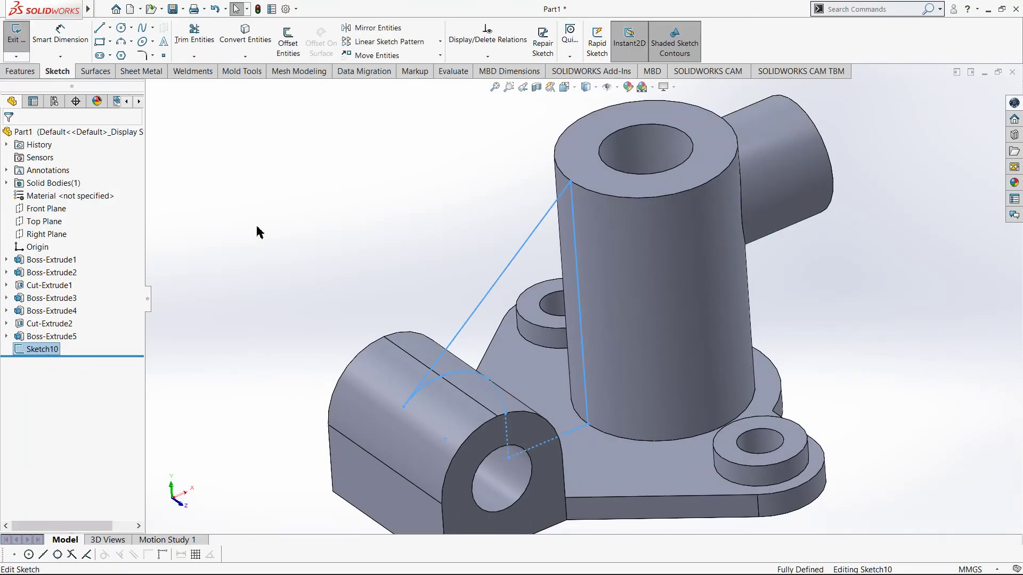
Try extruding the rib sketch 12 mm and cancel after the zero-thickness error.
click(32, 72)
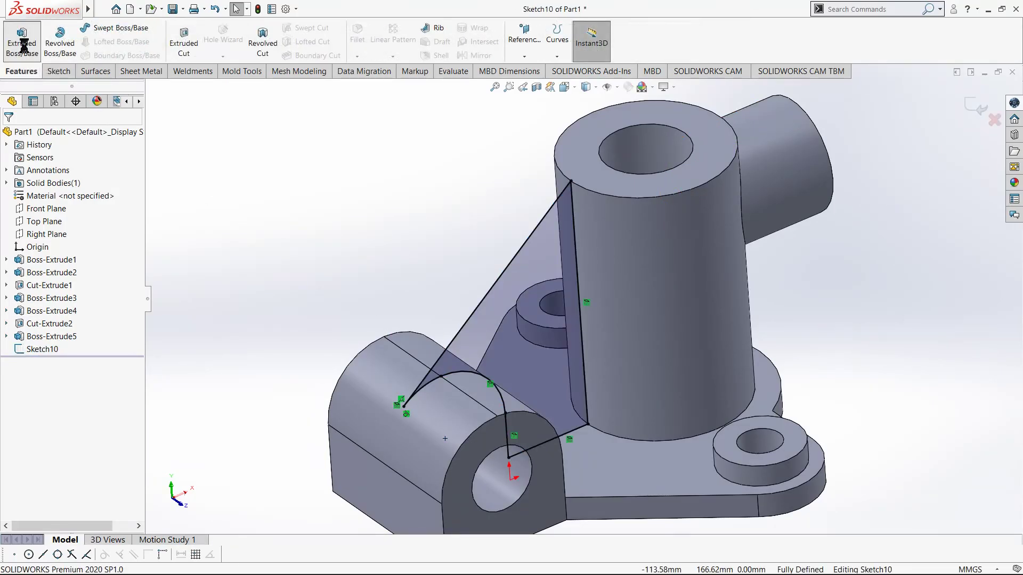
click(23, 47)
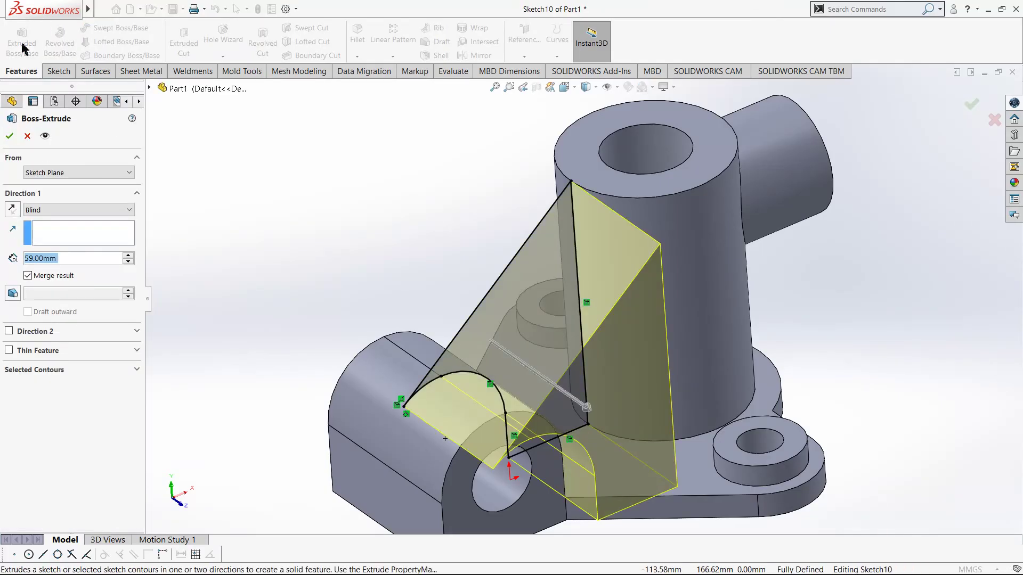
mouse_move(4, 9)
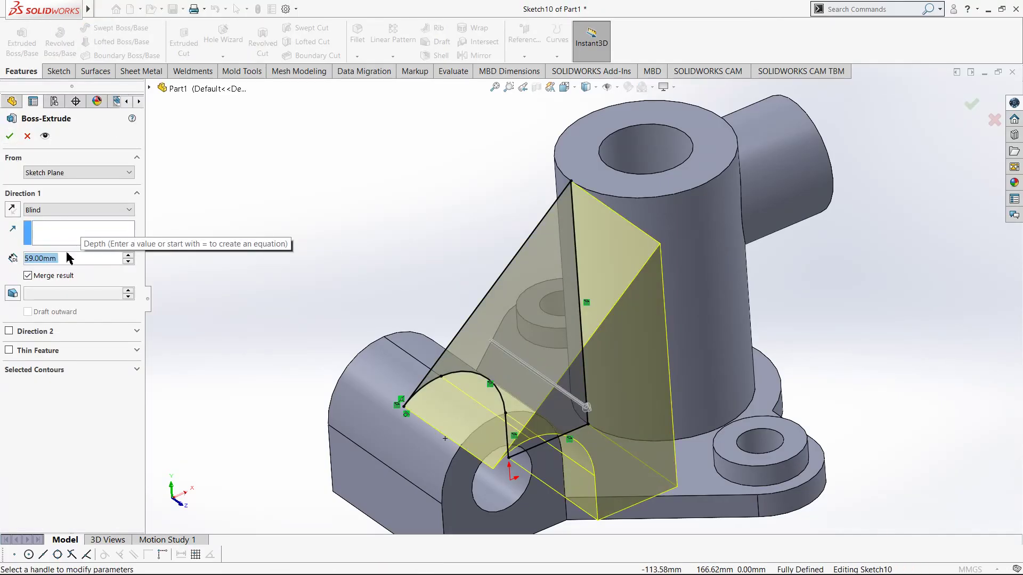
key(alt+Tab)
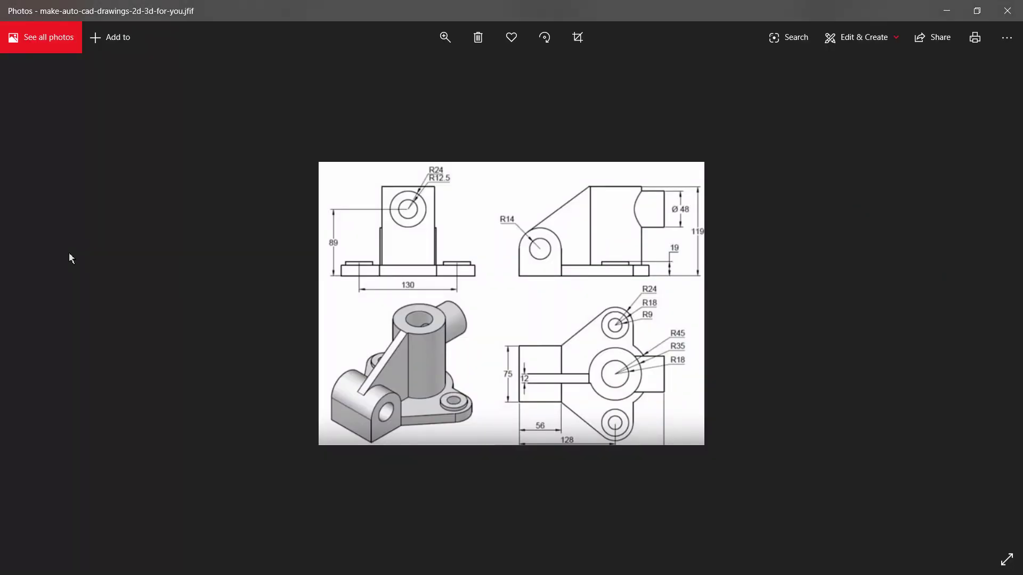
key(alt+Tab)
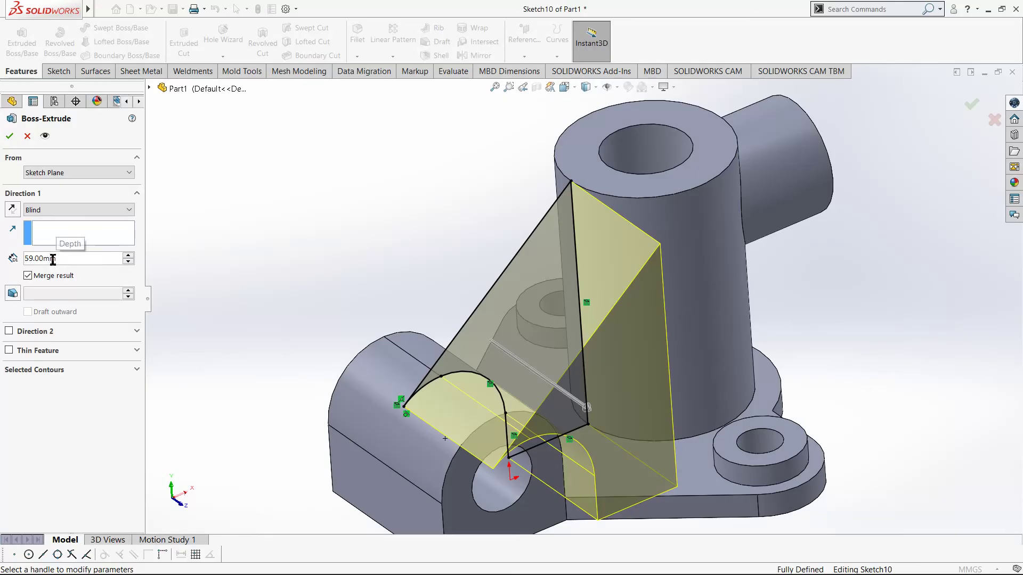
double_click(53, 259)
text(12)
key(Return)
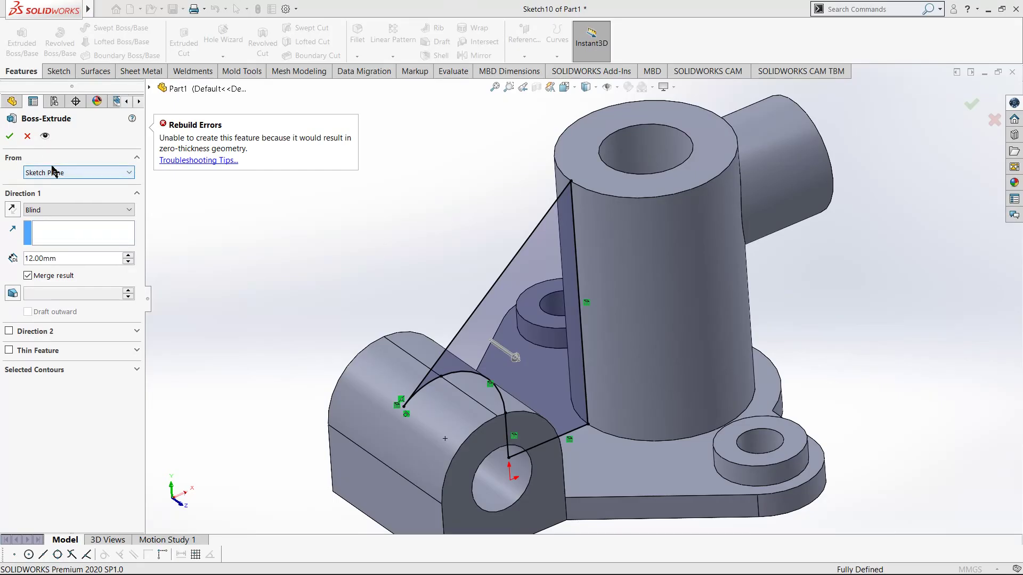
click(27, 136)
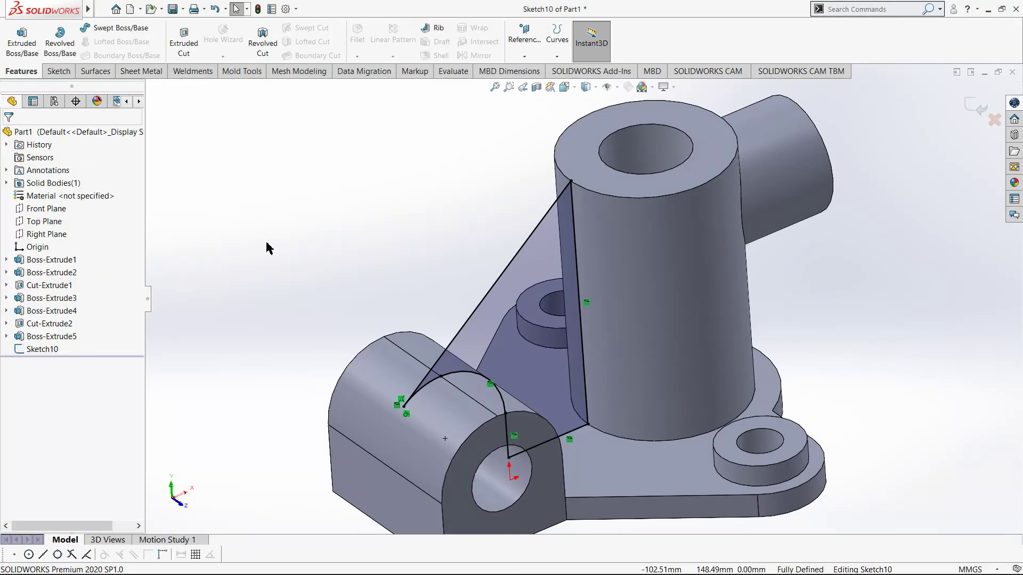
In Front view, inspect the rib's top corner point and vertical edge line.
key(ctrl+8)
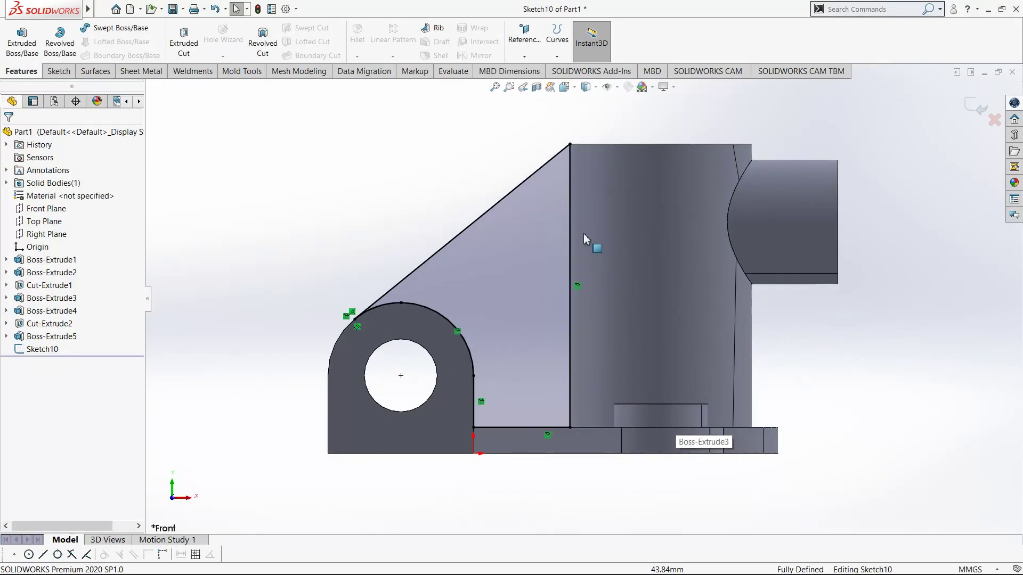
scroll(584, 181, down, 5)
click(548, 135)
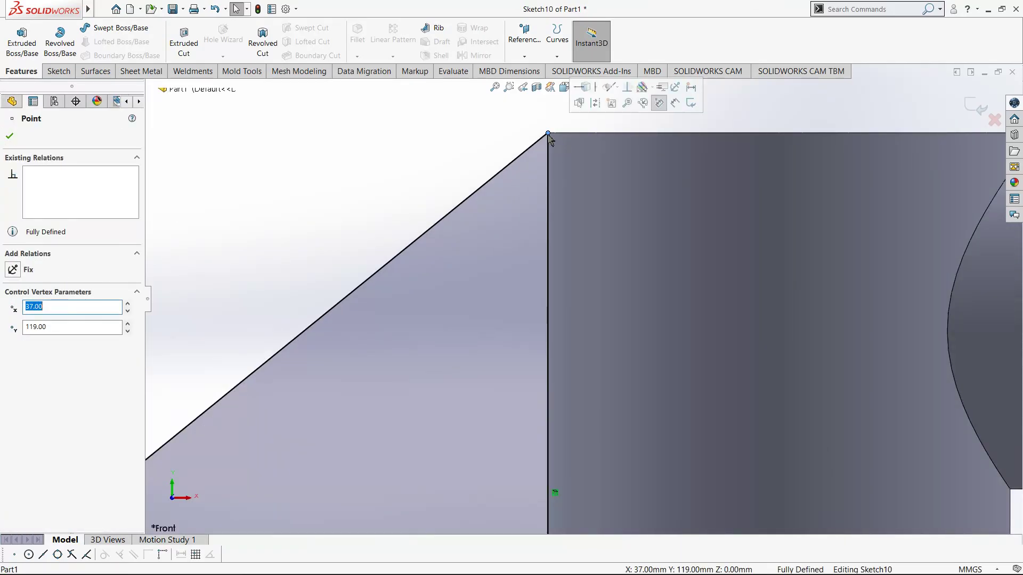
scroll(510, 361, up, 3)
scroll(479, 314, up, 3)
scroll(493, 285, down, 5)
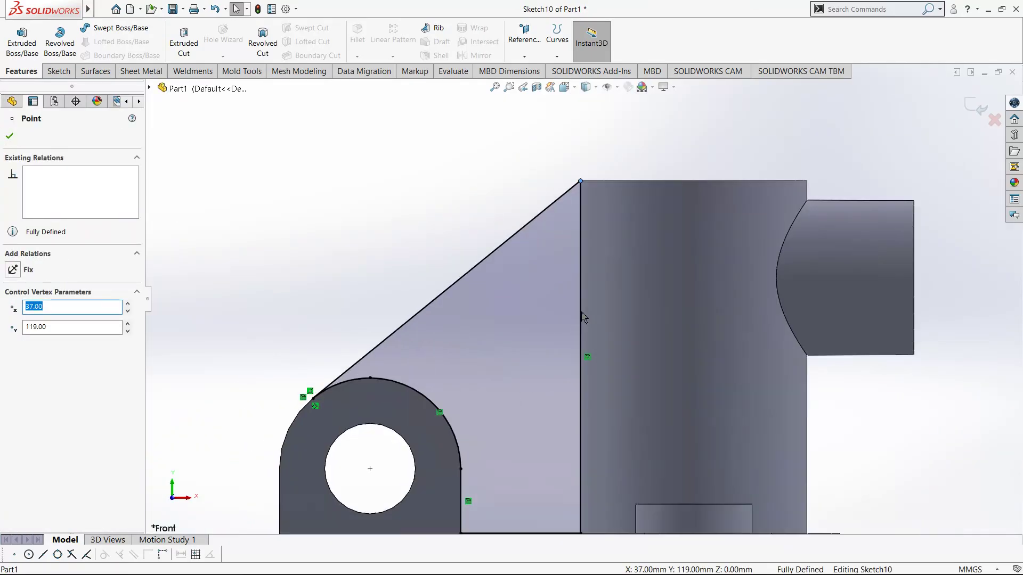
click(557, 181)
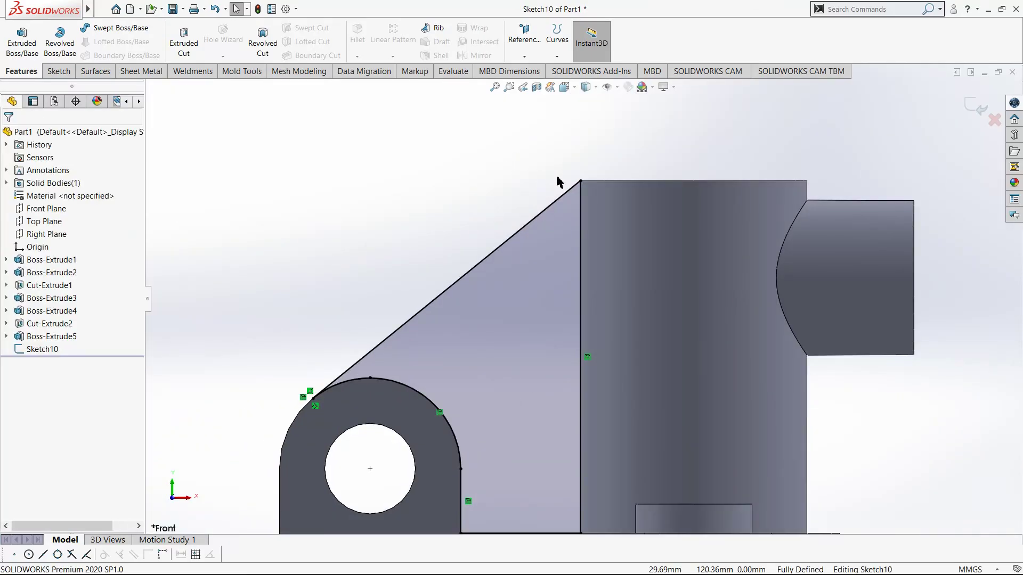
click(599, 198)
click(476, 157)
scroll(469, 181, up, 1)
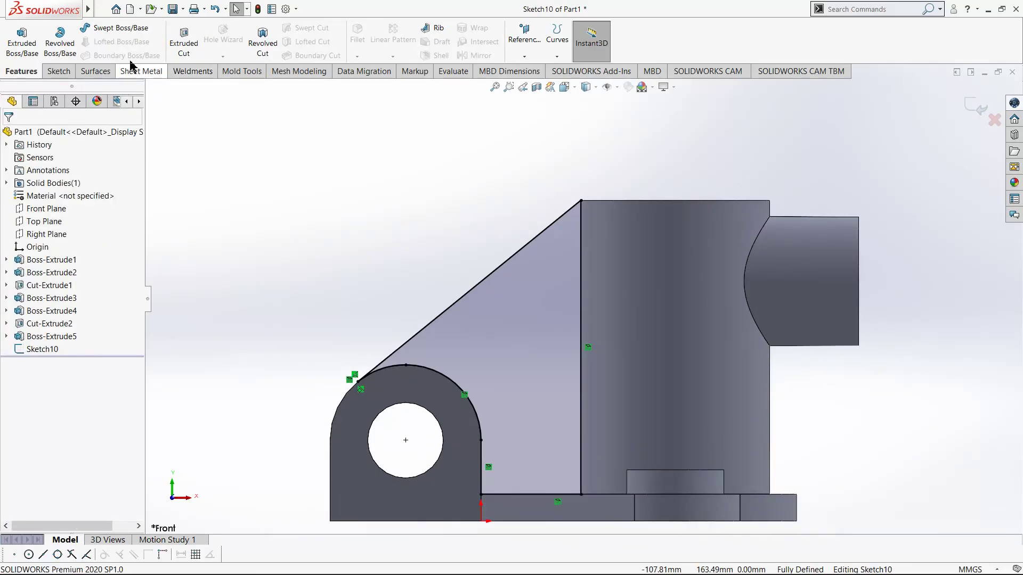
Draw a thin rectangle in Sketch10 from the rib's top corner down to the base.
click(58, 71)
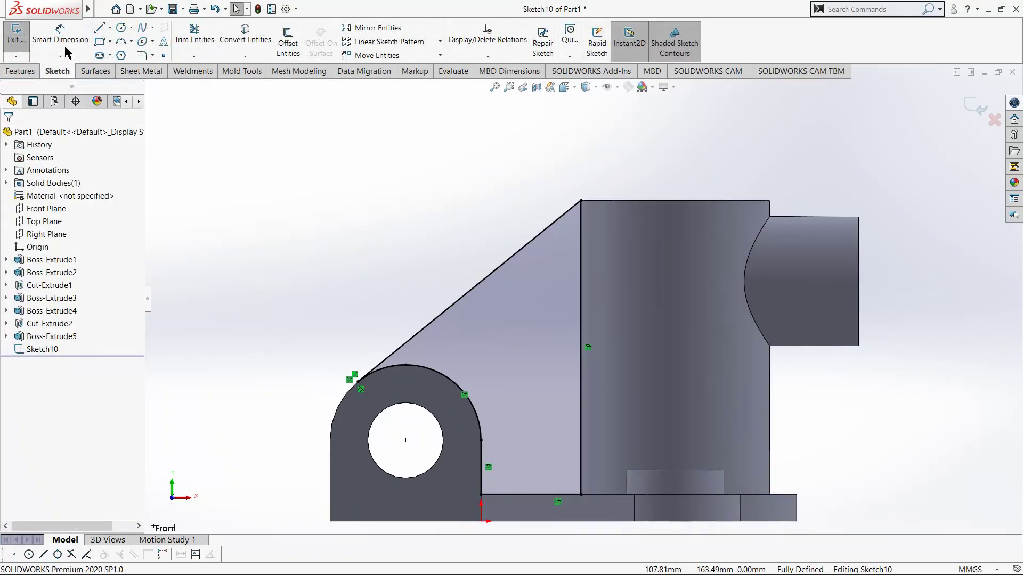
click(100, 42)
scroll(592, 213, down, 4)
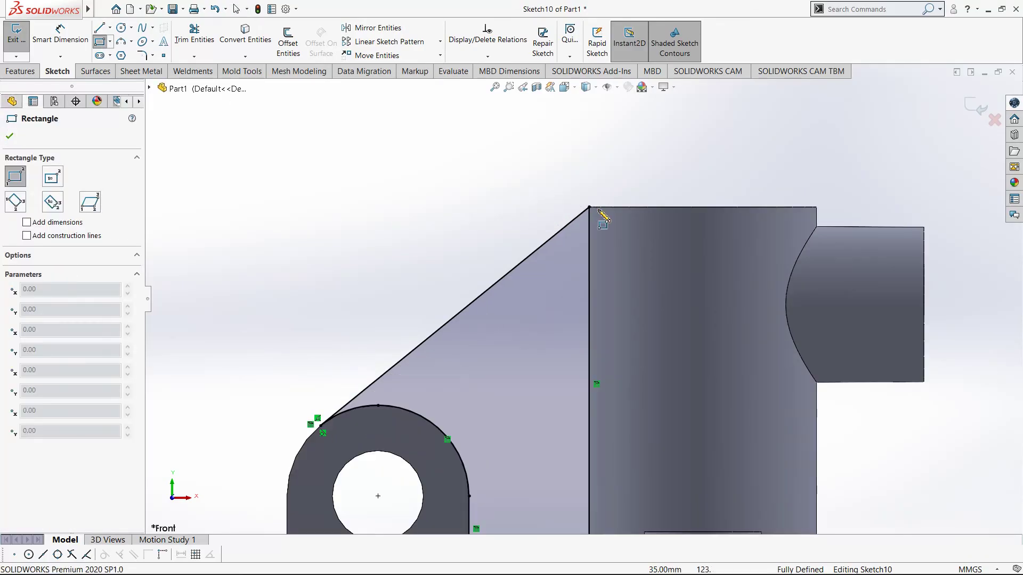
click(609, 232)
scroll(613, 463, up, 3)
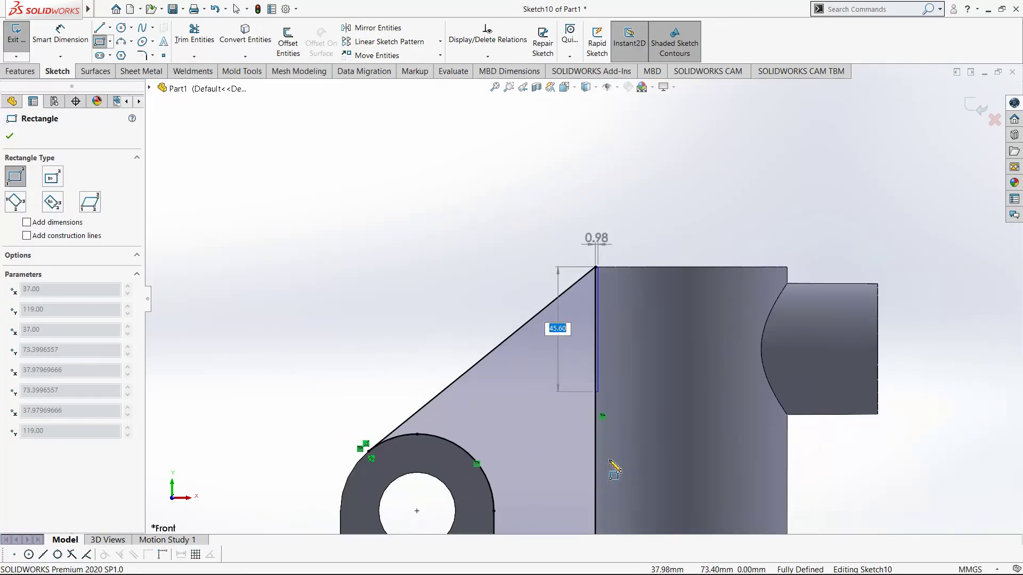
scroll(555, 361, down, 2)
scroll(591, 410, down, 5)
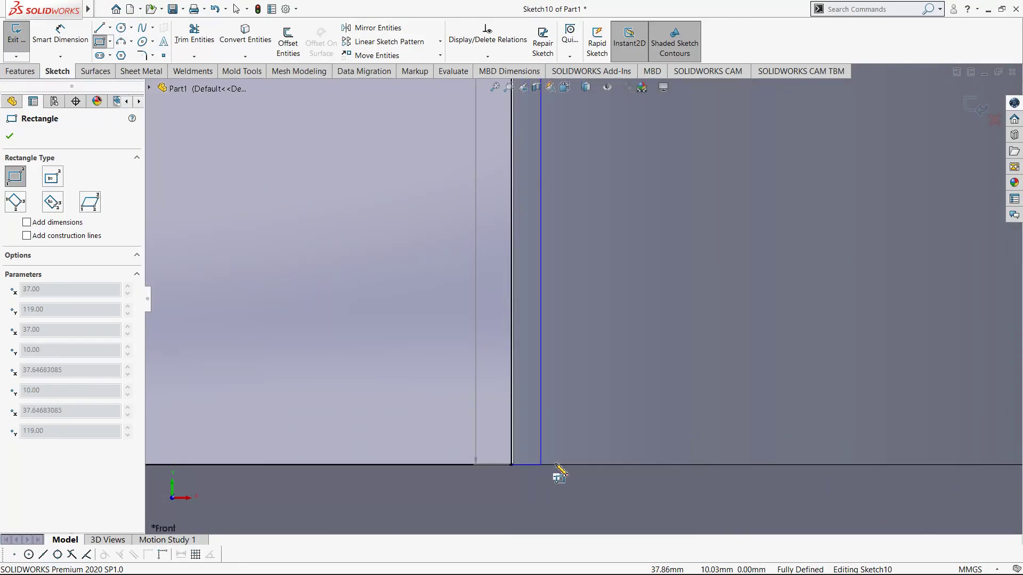
click(562, 465)
scroll(563, 471, up, 5)
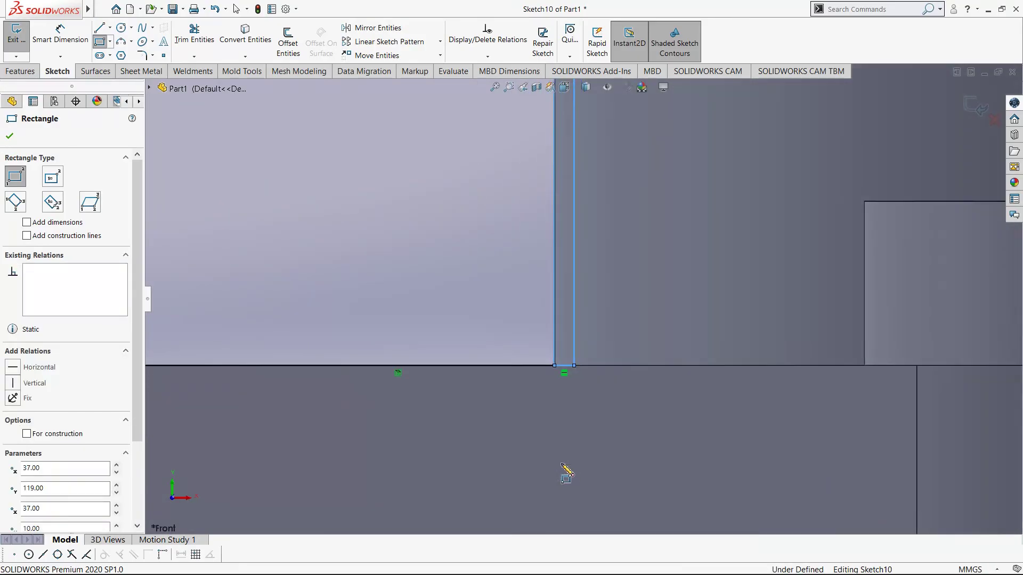
Dimension the rectangle's width between the two rib lines as 1.50 mm, then view isometric.
right_drag(562, 408, 571, 323)
scroll(576, 320, down, 5)
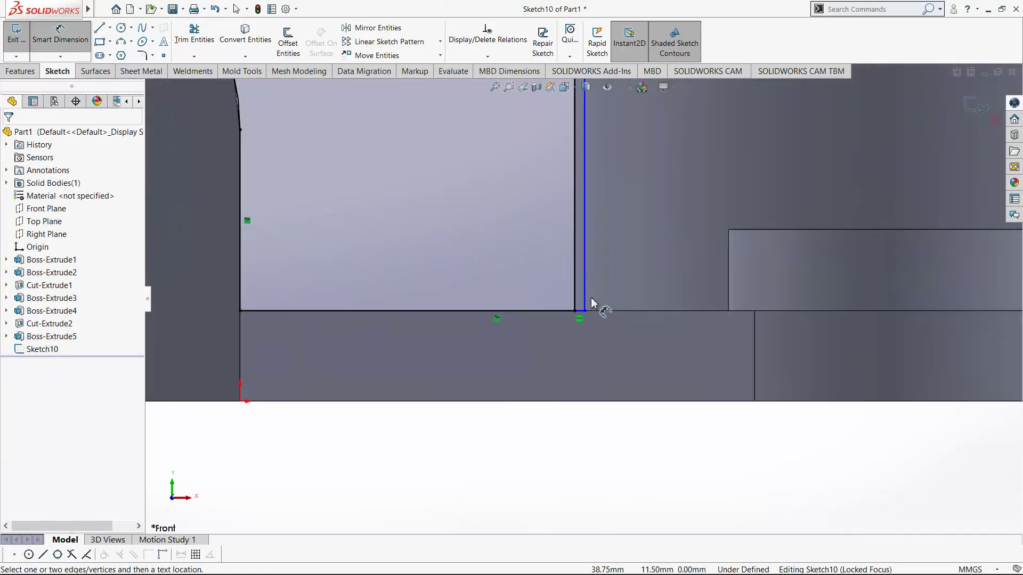
click(559, 333)
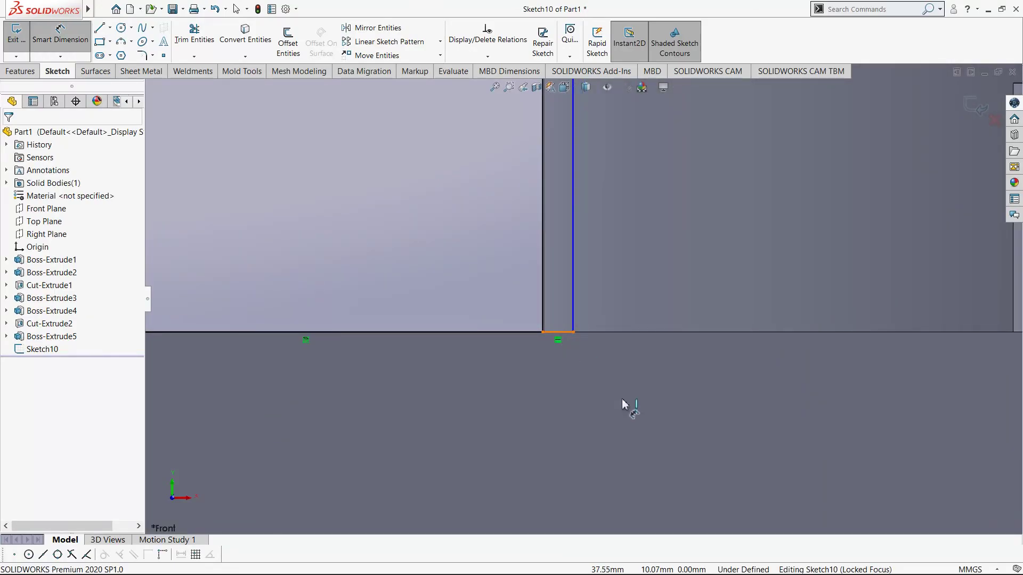
scroll(623, 406, up, 3)
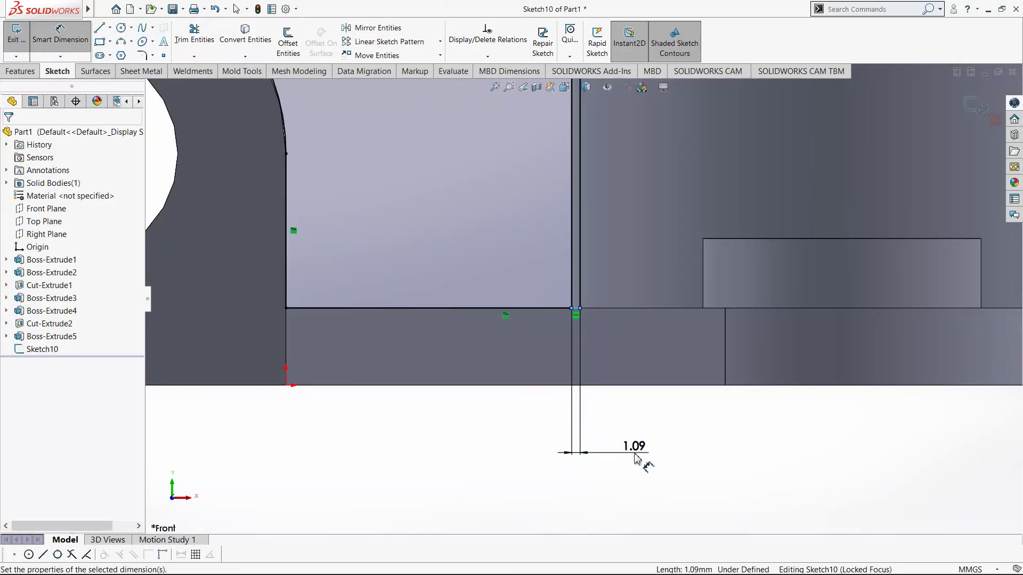
click(636, 458)
key(Return)
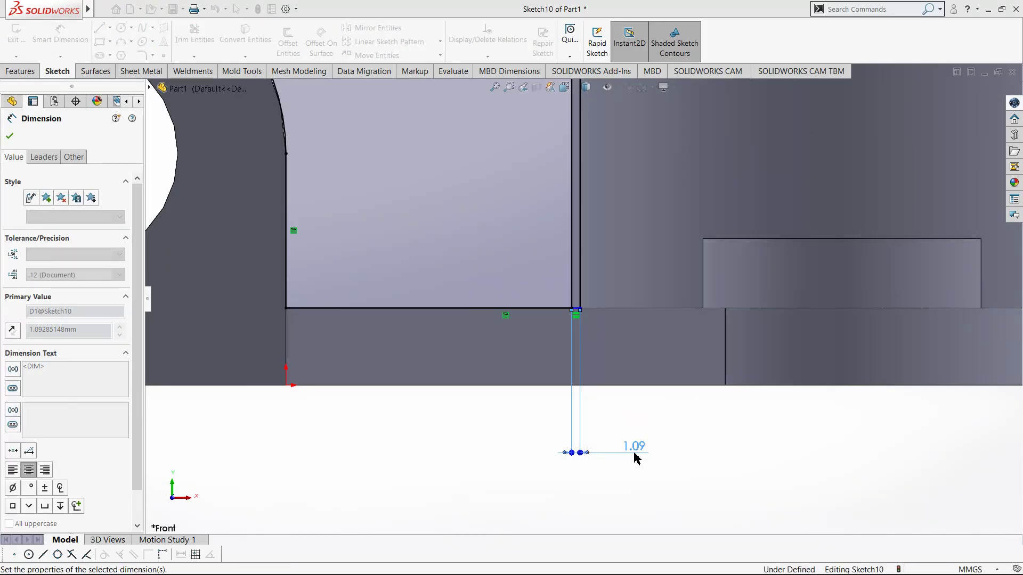
click(767, 502)
scroll(537, 223, up, 4)
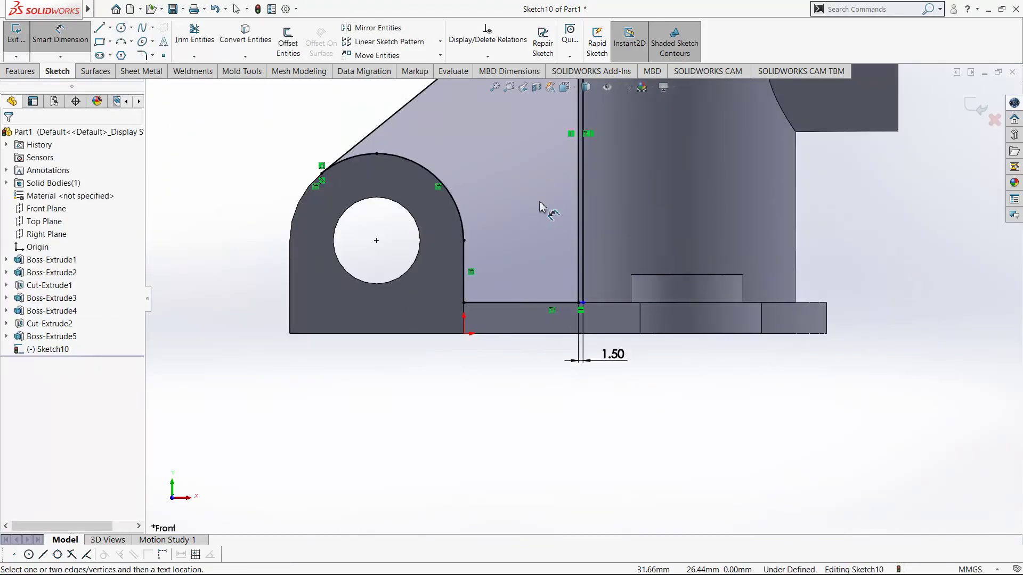
scroll(540, 207, up, 4)
key(ctrl+7)
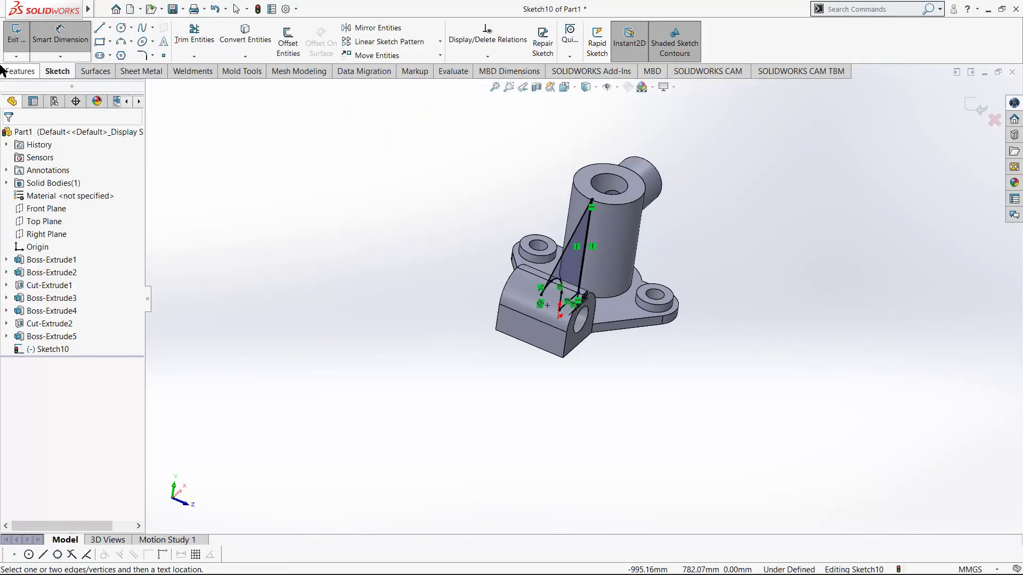
click(3, 71)
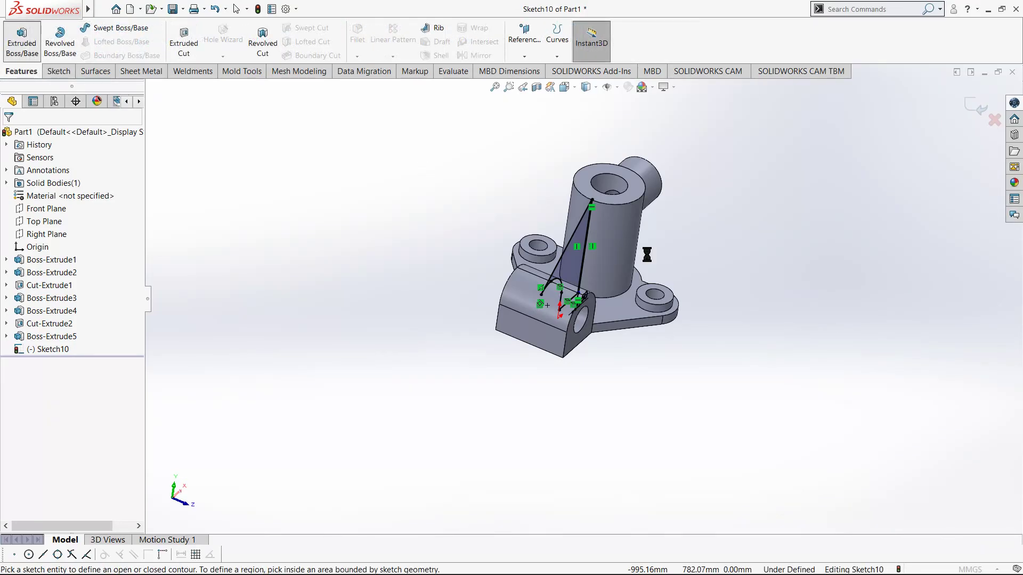
Extrude the Sketch10 rib region and contour Blind 12 mm, then compare with the reference drawing.
mouse_move(625, 255)
middle_down()
mouse_move(627, 353)
mouse_move(597, 267)
middle_up()
scroll(594, 261, down, 6)
click(621, 228)
click(621, 210)
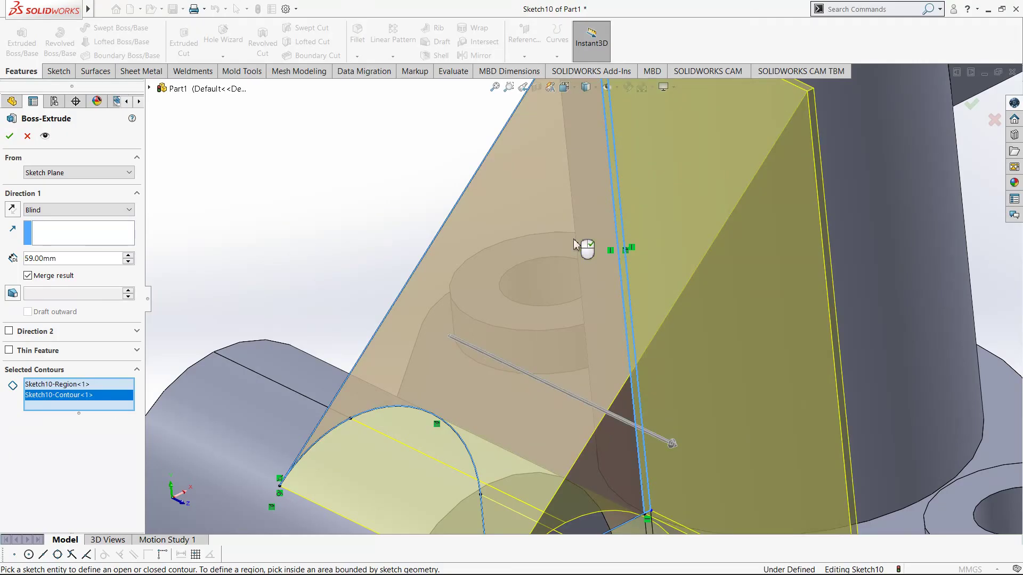
scroll(575, 244, up, 6)
scroll(542, 333, down, 4)
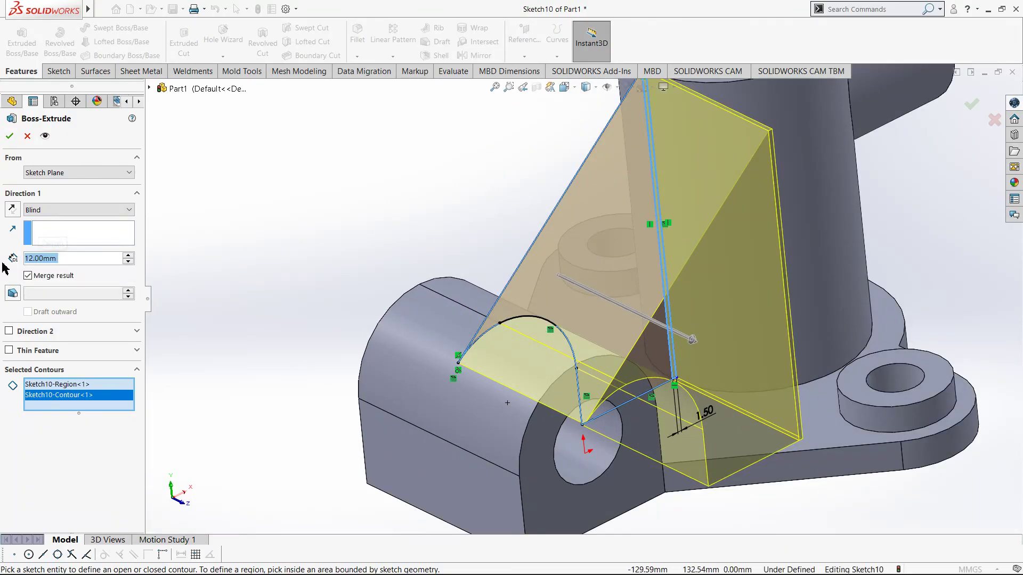
key(Return)
key(alt+Tab)
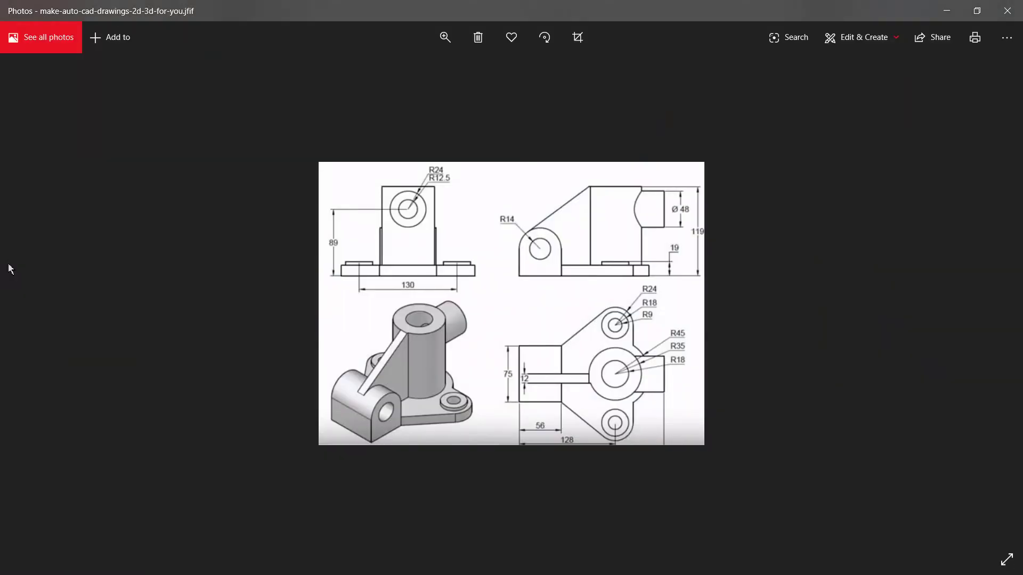
key(alt+Tab)
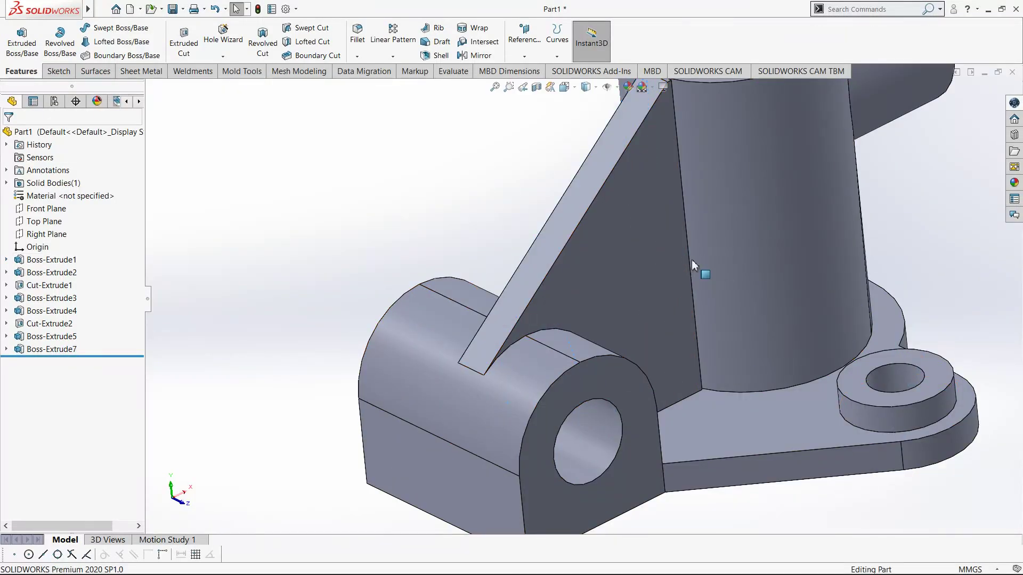
Edit Boss-Extrude7's Sketch10, change the rib width dimension to 2.50 mm, and rebuild.
scroll(684, 194, up, 3)
scroll(574, 235, down, 5)
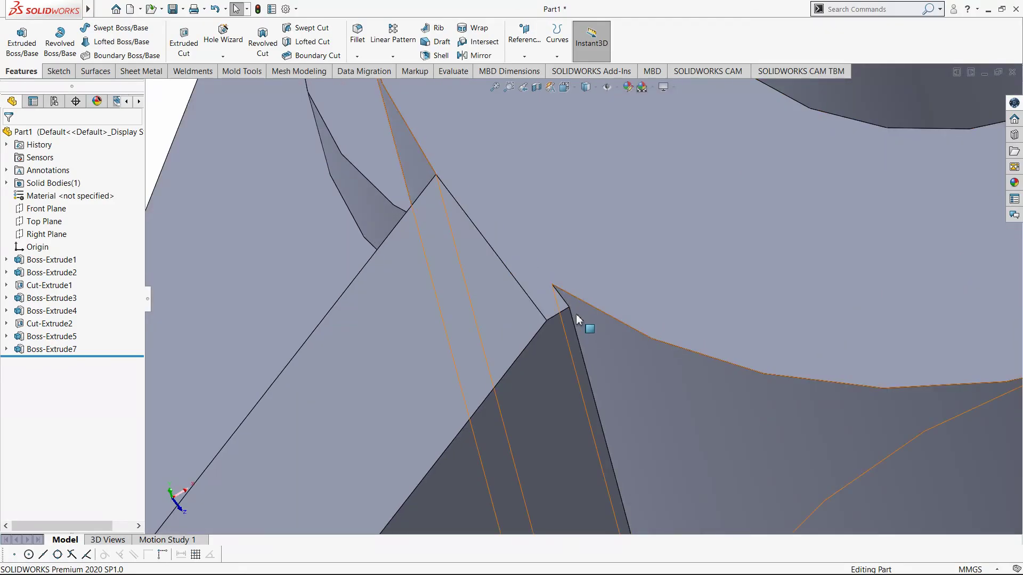
scroll(576, 314, up, 4)
scroll(609, 373, down, 5)
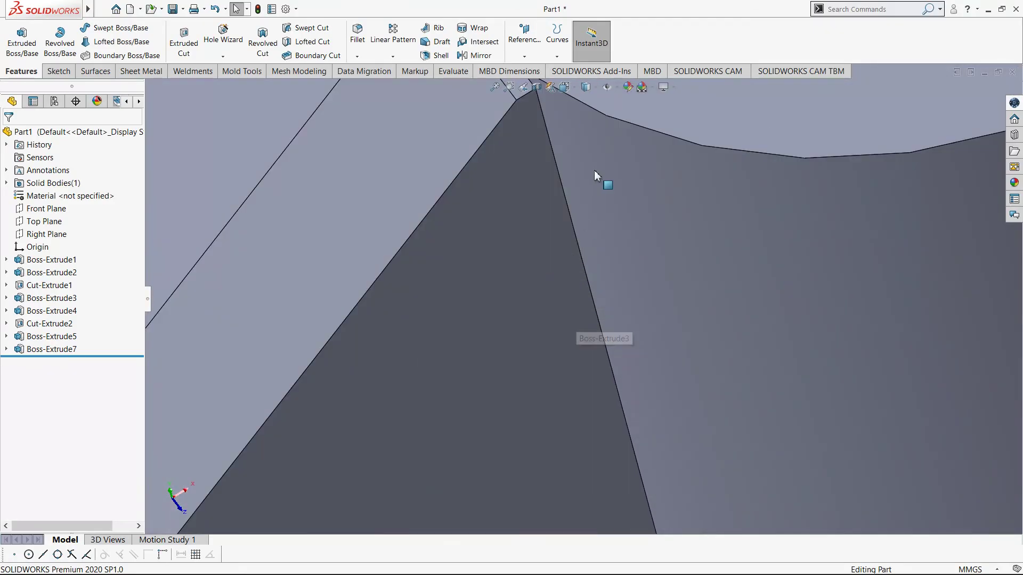
scroll(593, 184, up, 4)
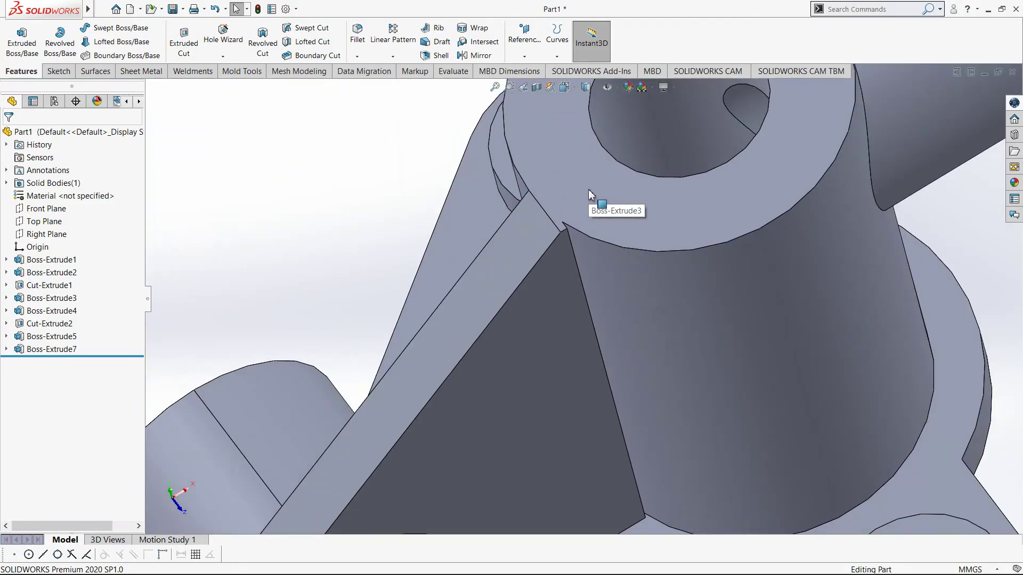
click(6, 349)
click(57, 361)
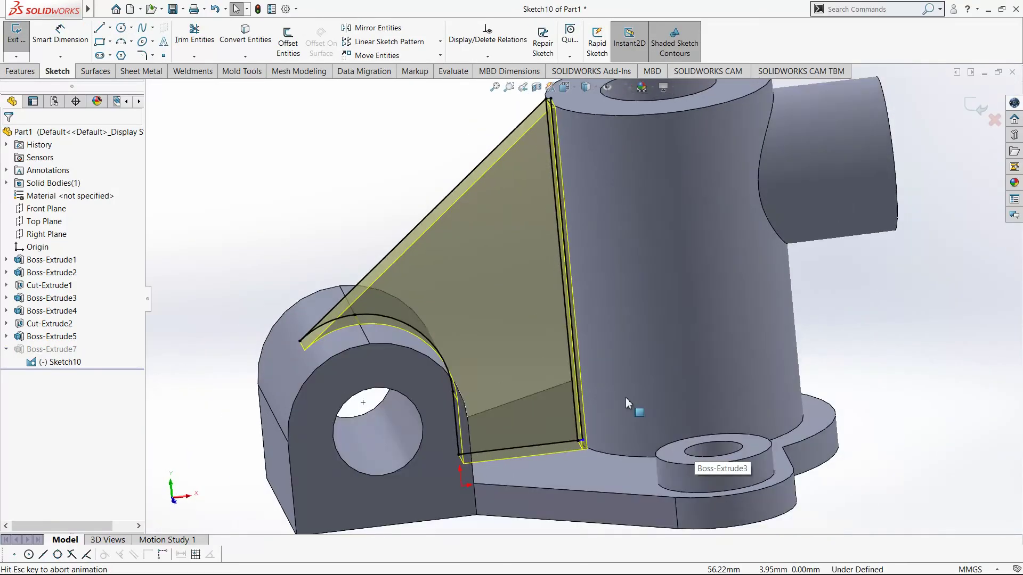
double_click(599, 456)
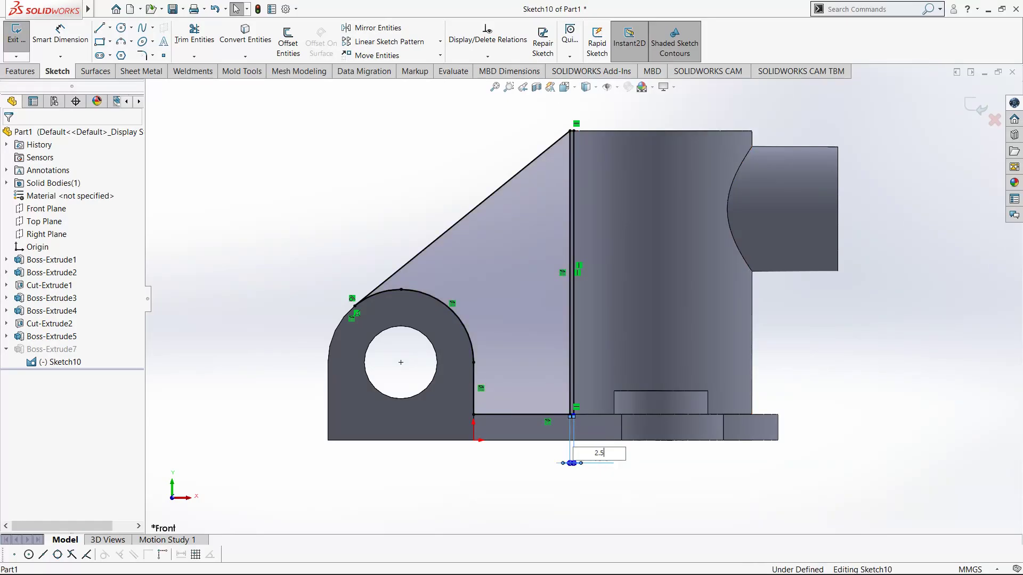
key(Return)
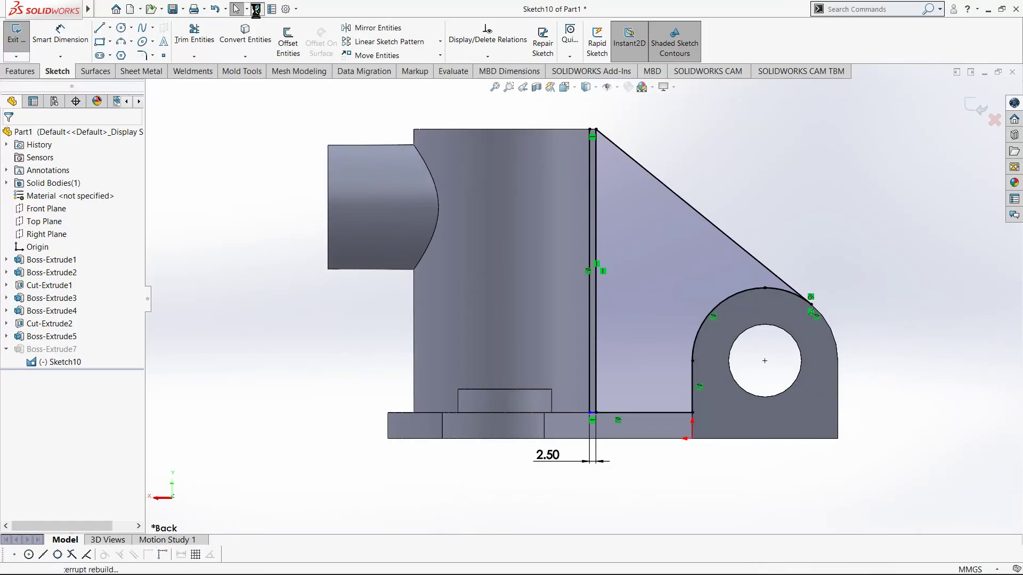
click(256, 9)
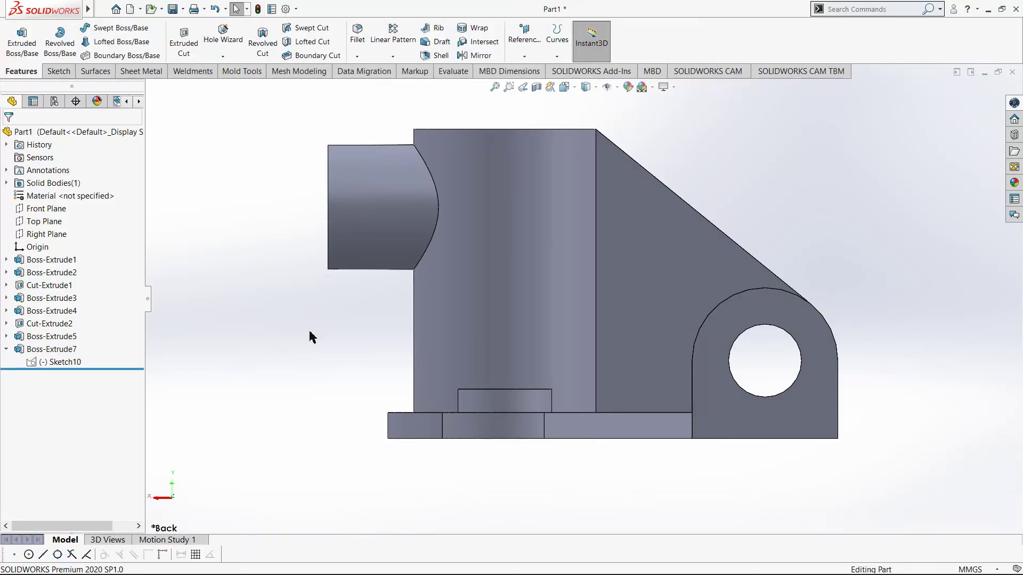
key(ctrl+7)
scroll(585, 266, down, 5)
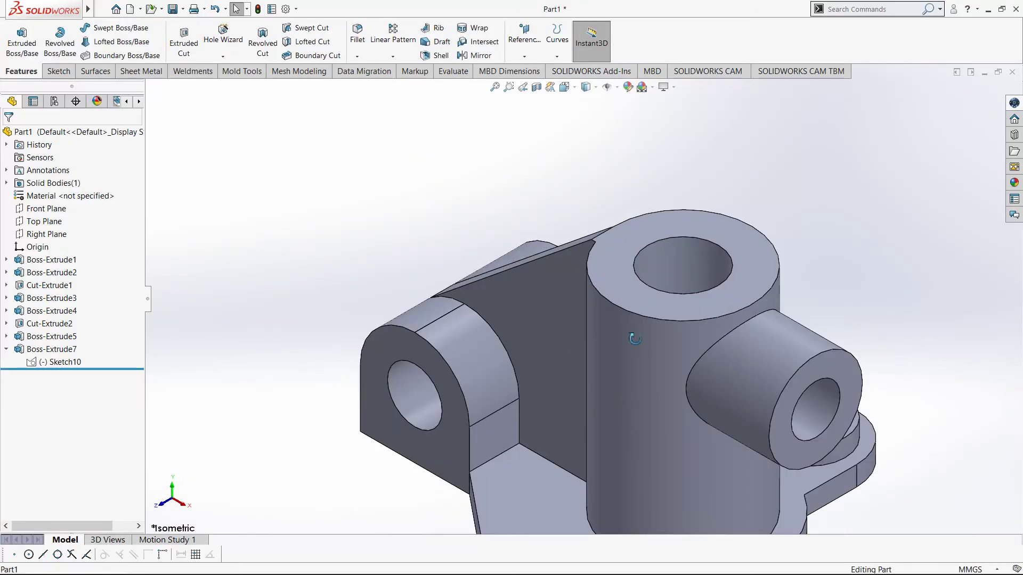
middle_drag(635, 339, 641, 360)
key(ctrl+5)
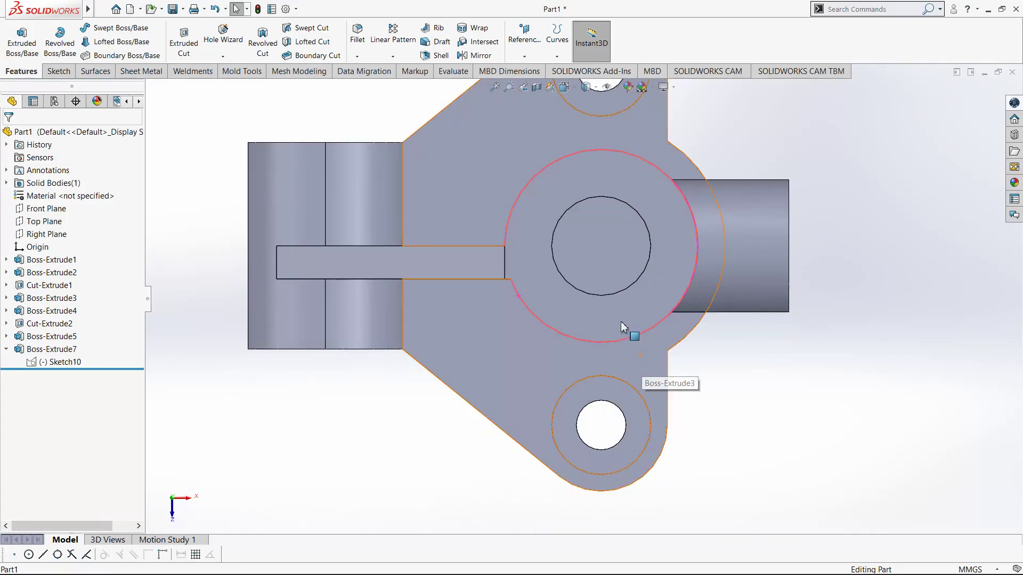
key(ctrl+7)
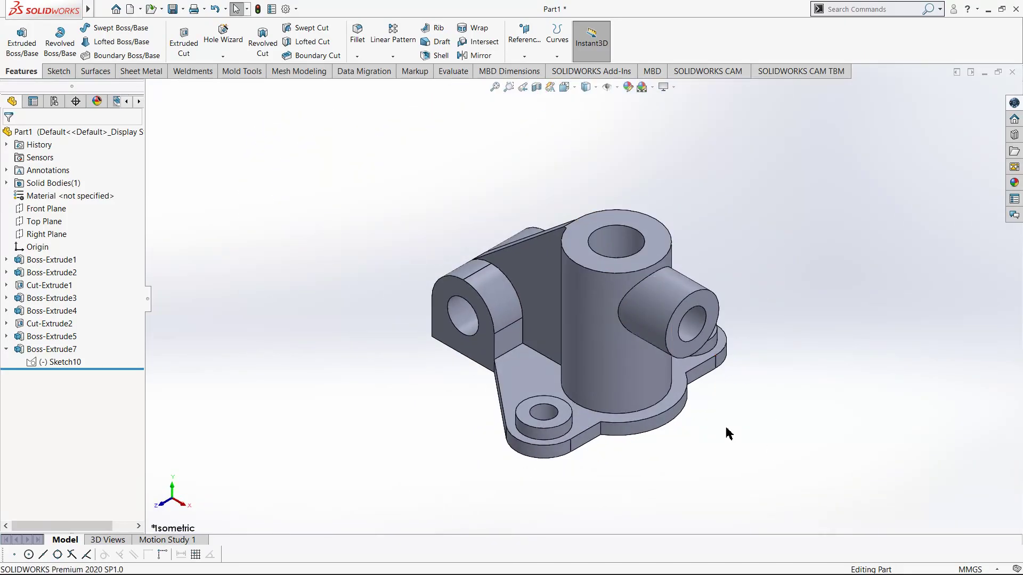
mouse_move(646, 434)
middle_down()
mouse_move(641, 396)
mouse_move(747, 431)
middle_up()
key(alt+Tab)
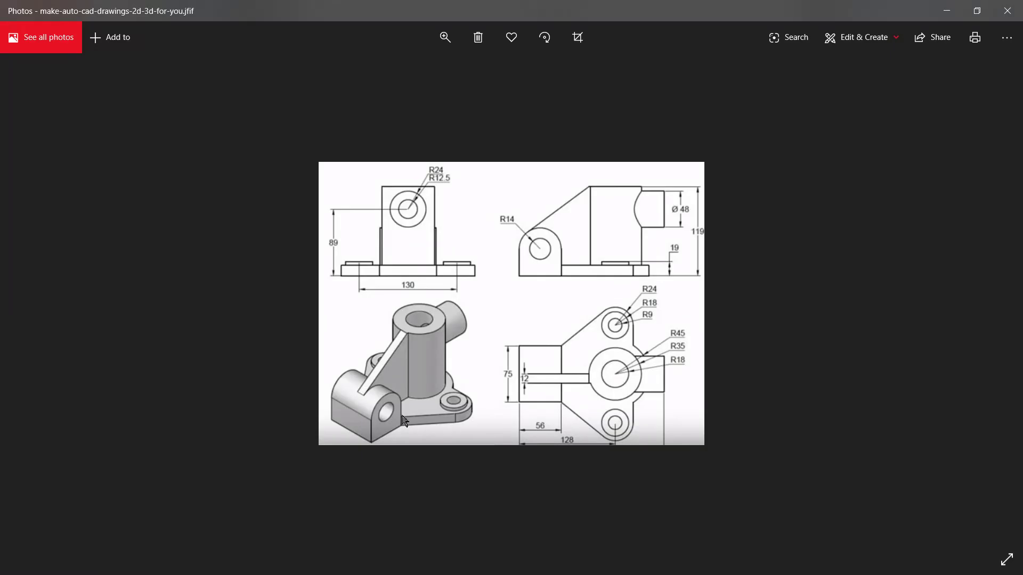
key(alt+Tab)
key(ctrl+4)
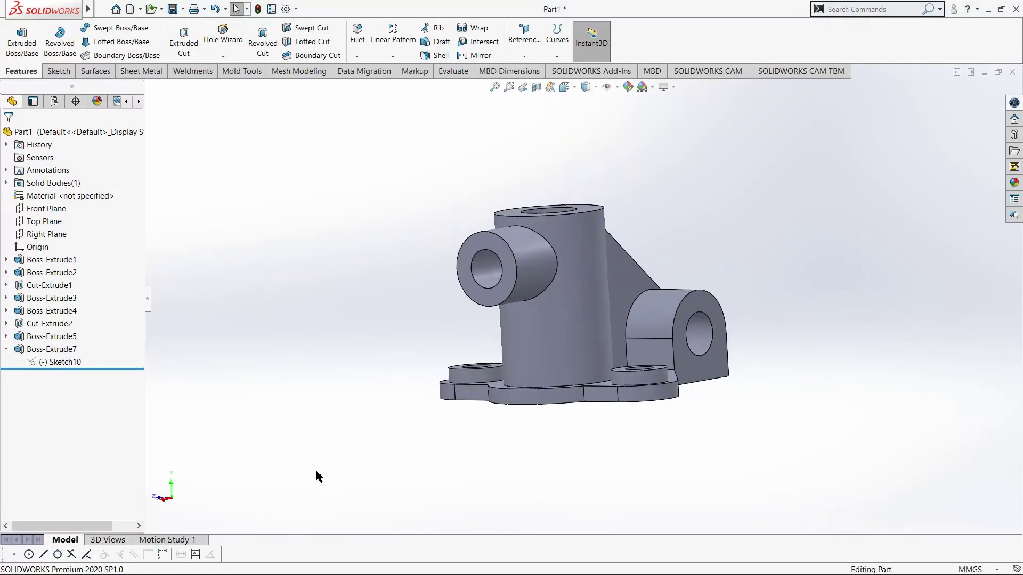
In isometric view, zoom in and section the part along the Front Plane at 60 mm.
key(ctrl+7)
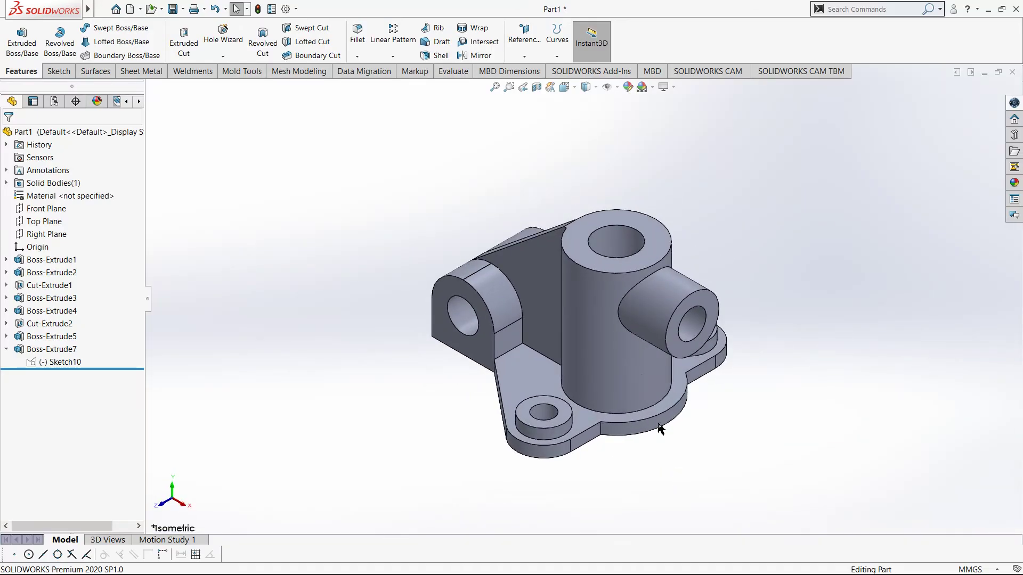
scroll(612, 366, down, 3)
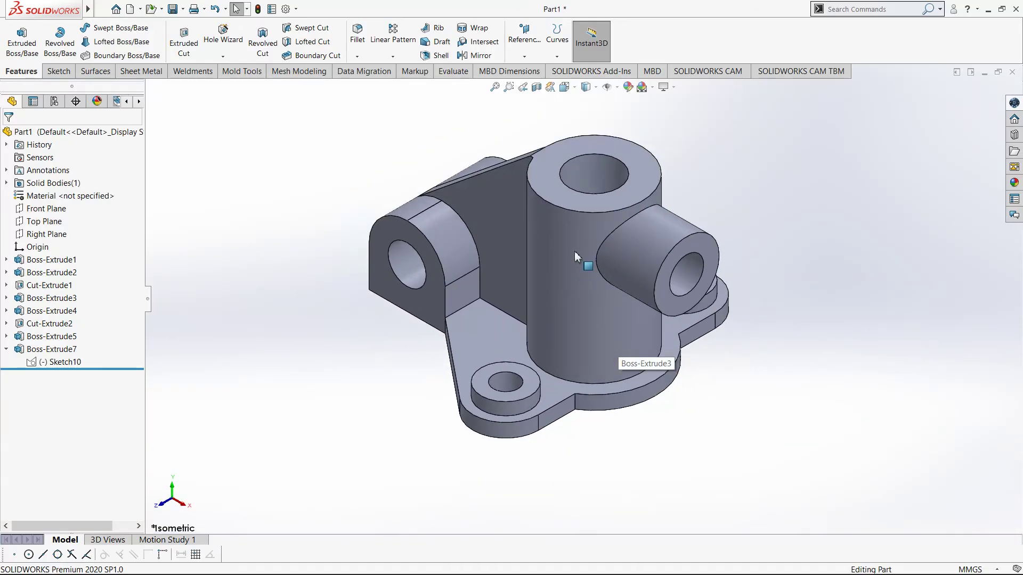
scroll(574, 251, down, 1)
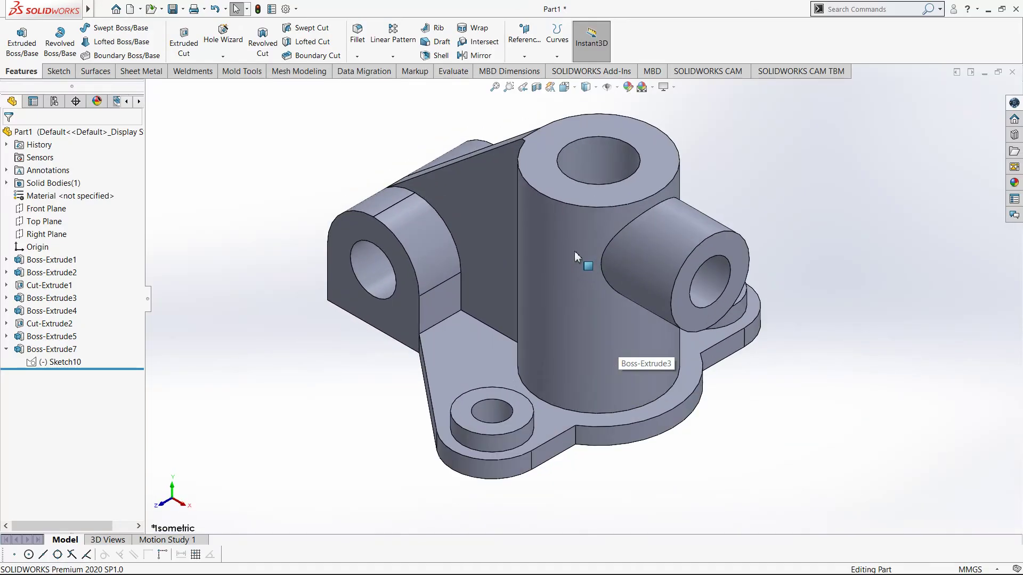
click(536, 88)
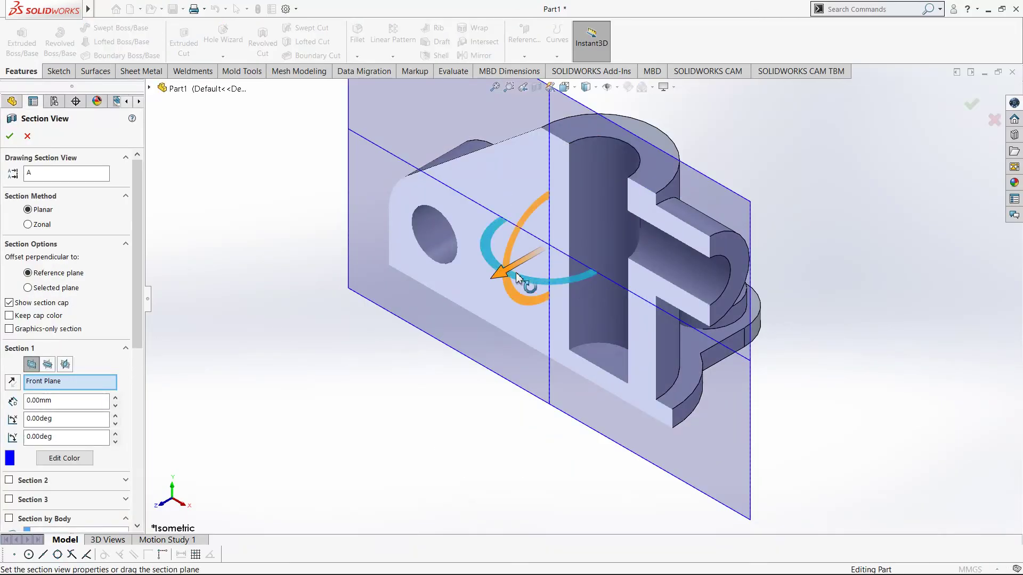